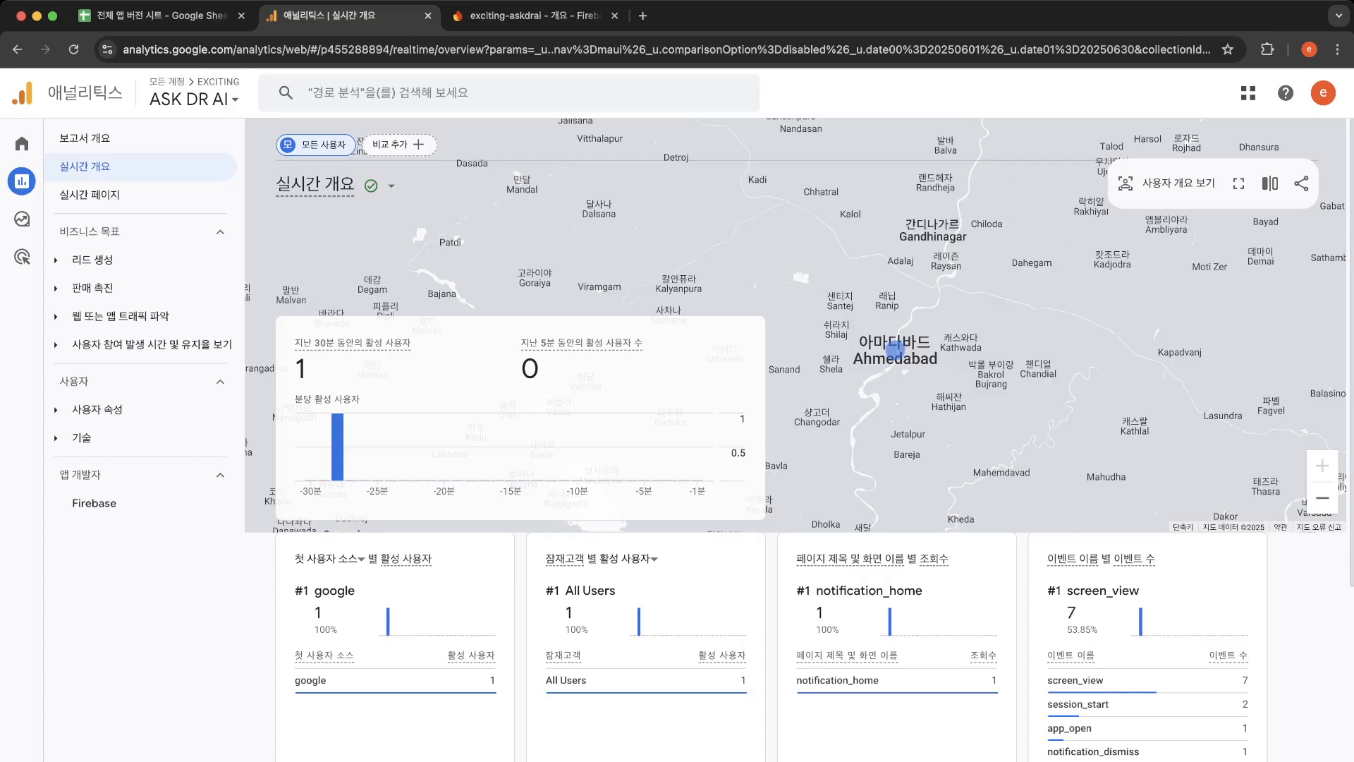
Step: Open the home page and examine the recommended cards for page views, active users by country and sessions by channel group
left_click(22, 143)
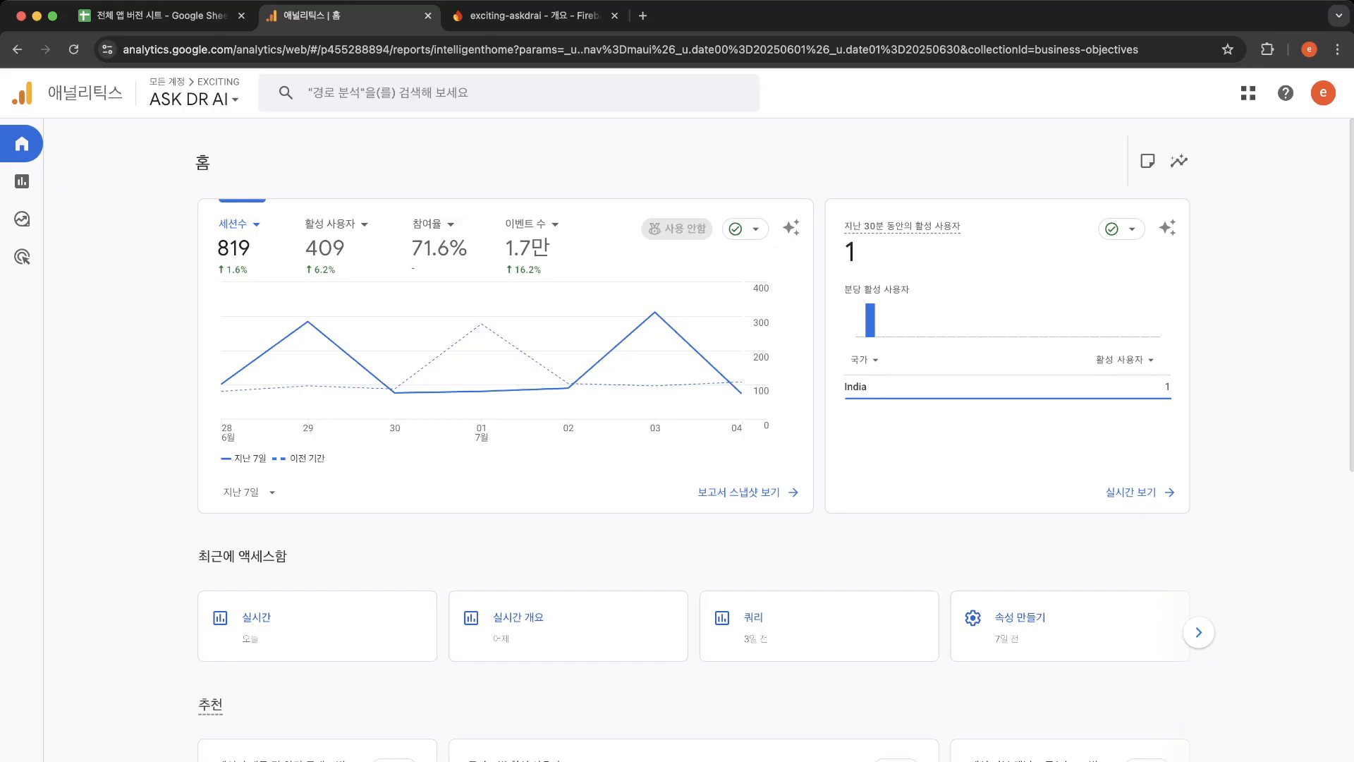
scroll(698, 438, "down", 4)
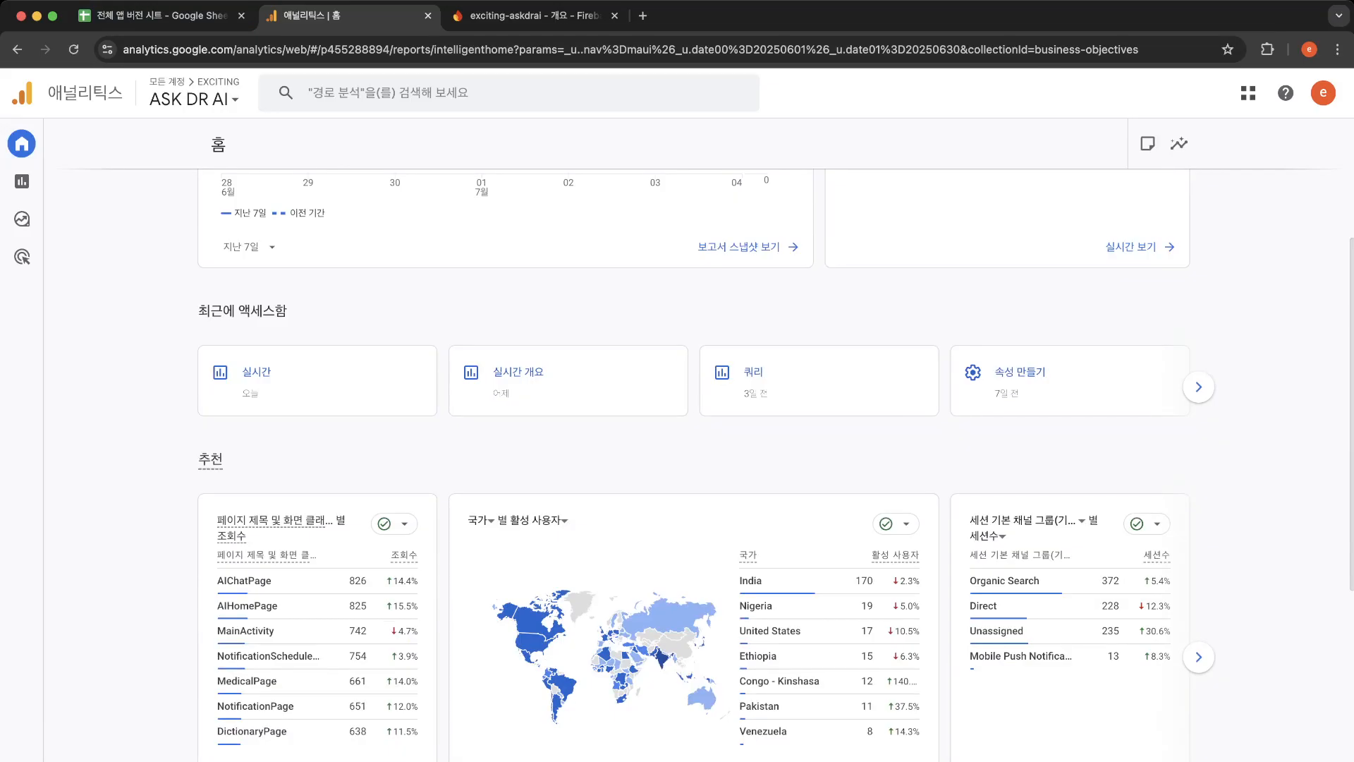
scroll(691, 423, "down", 3)
scroll(538, 501, "up", 5)
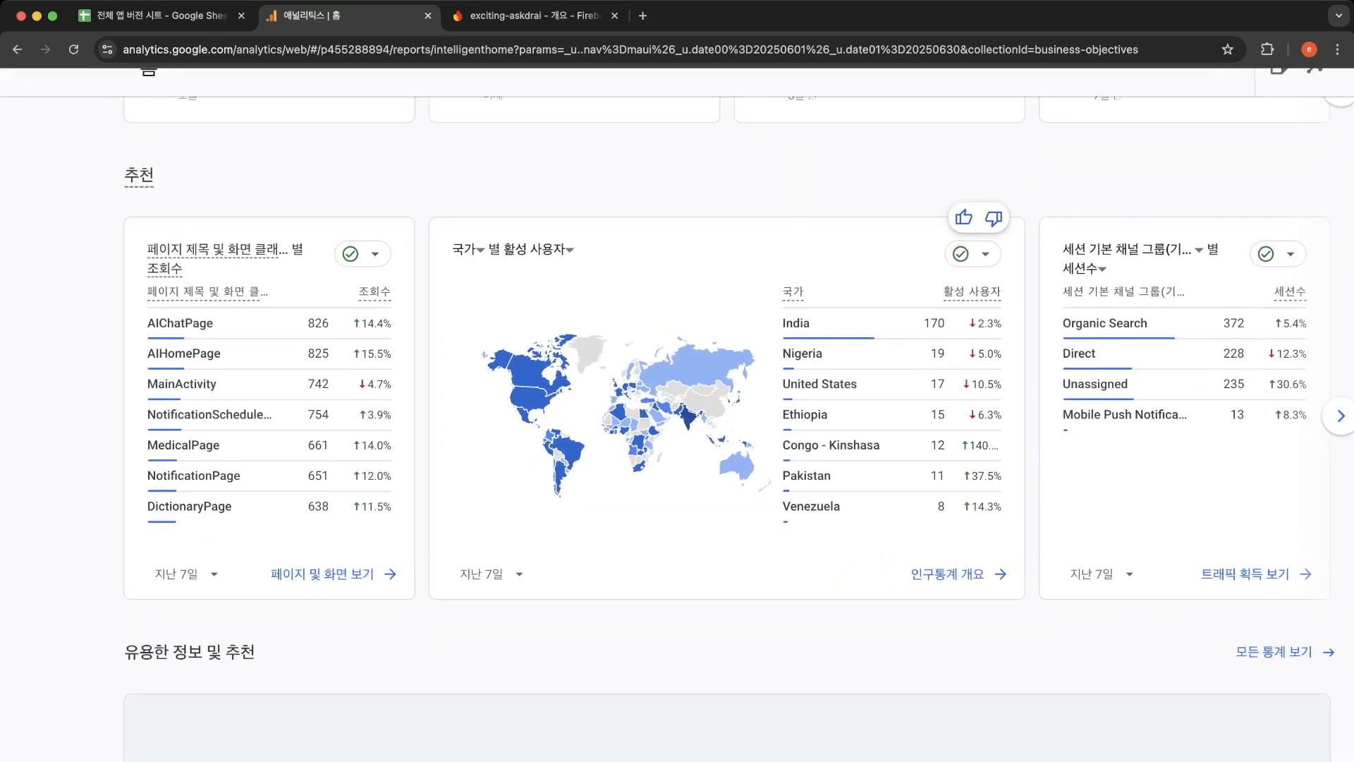
scroll(537, 501, "right", 2)
scroll(538, 500, "up", 1)
scroll(538, 501, "up", 1)
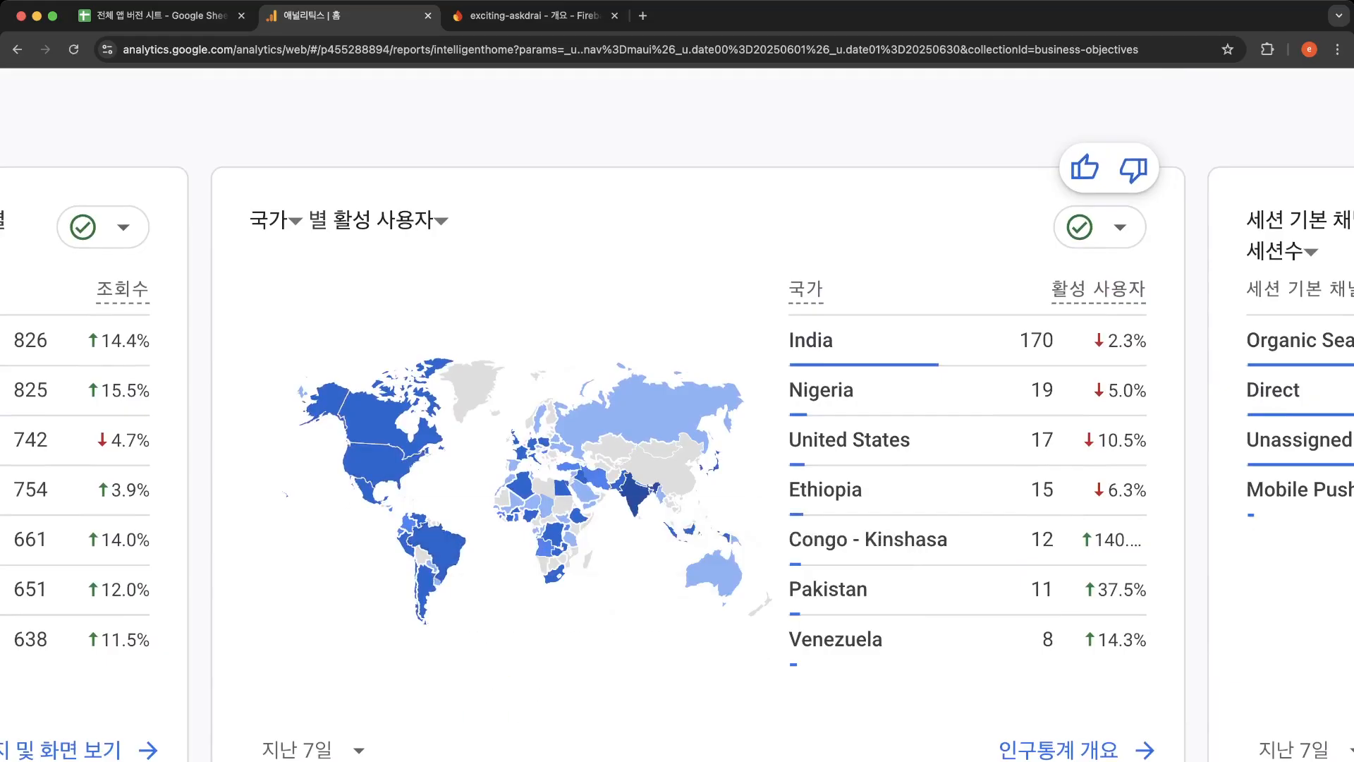
mouse_move(373, 466)
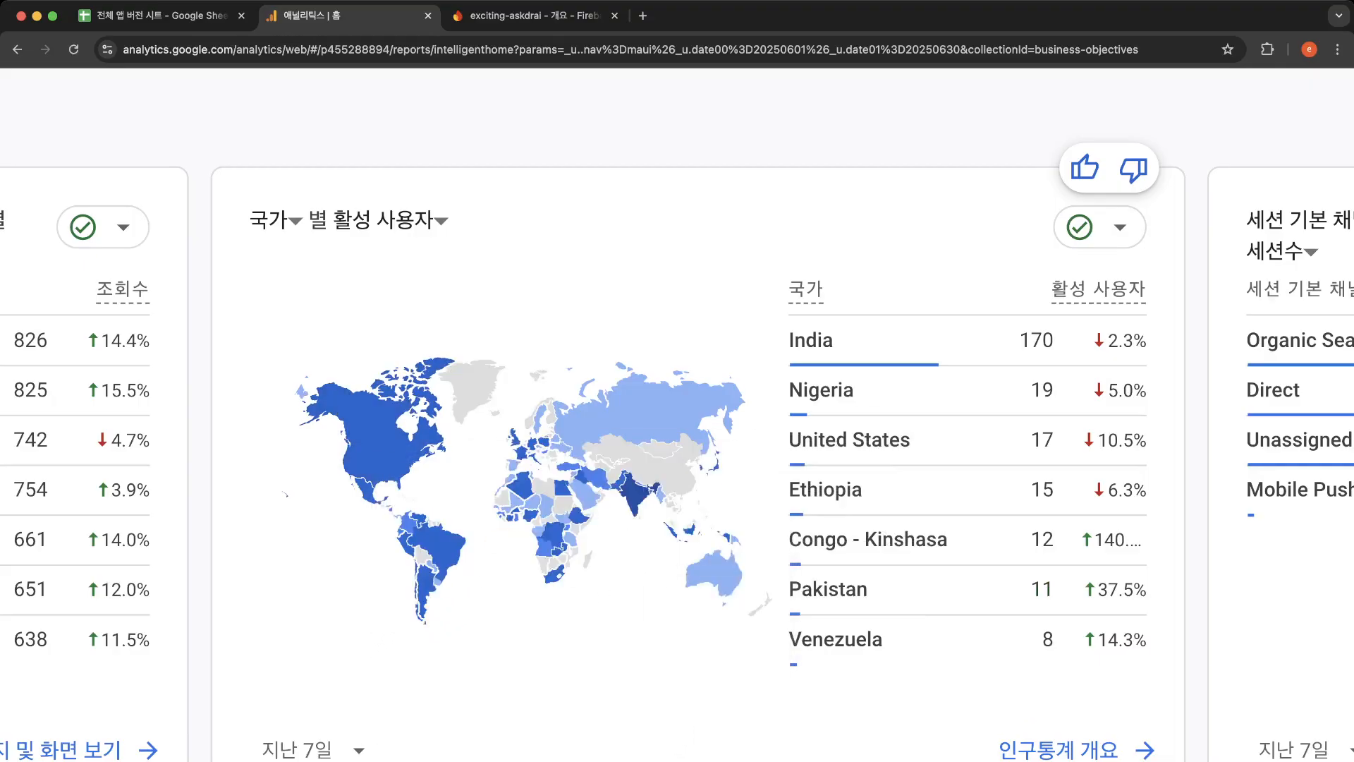
scroll(626, 209, "down", 3)
scroll(677, 381, "down", 3)
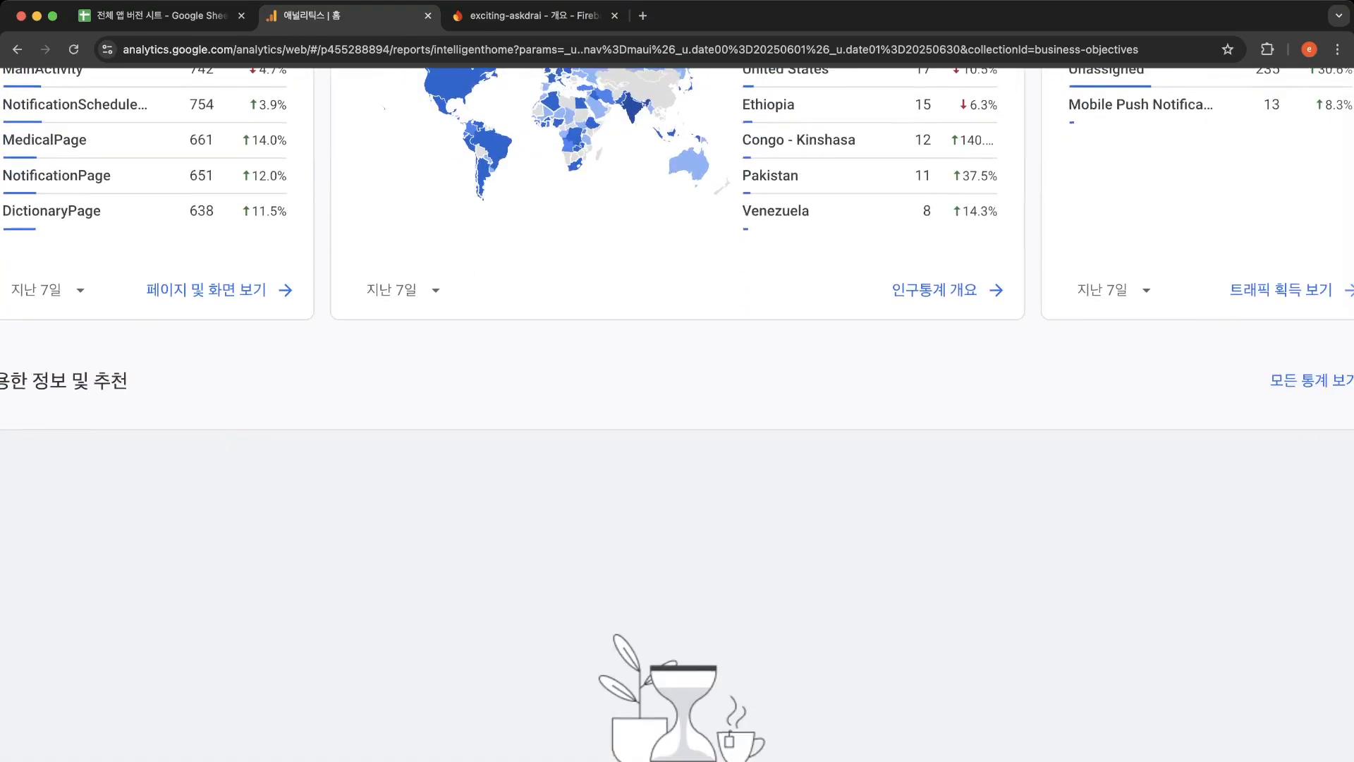
scroll(695, 353, "up", 2)
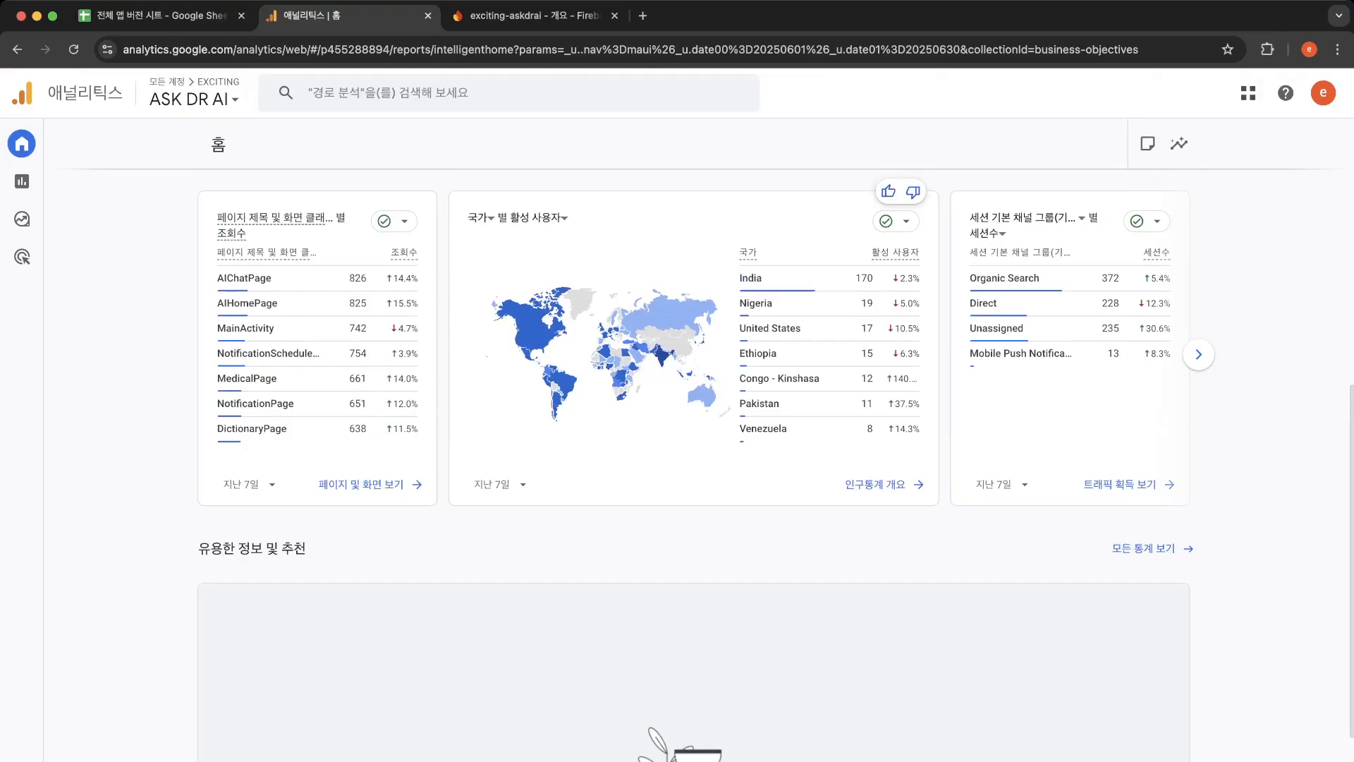
Step: Switch the sessions card's dimension first to session medium (세션 매체) and finally to session source (세션 소스)
left_click(1080, 218)
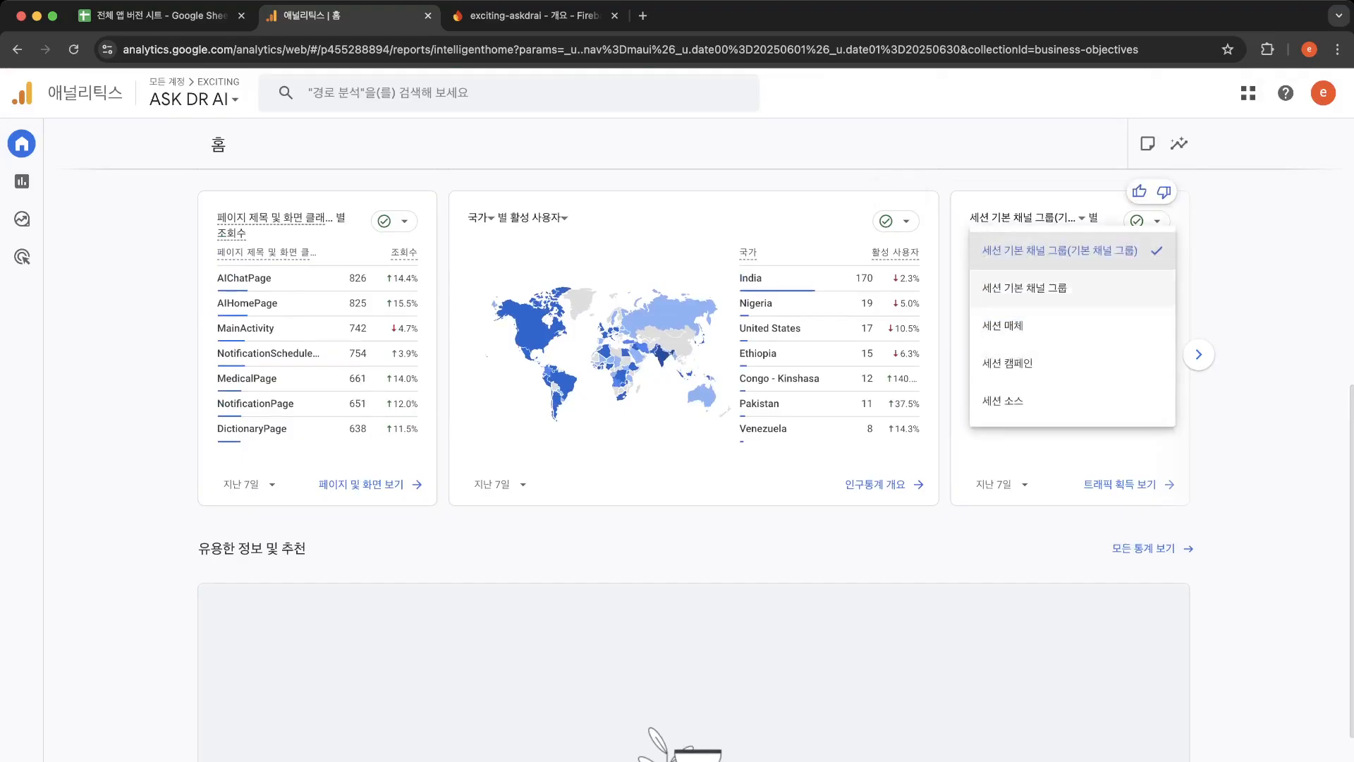
left_click(1001, 325)
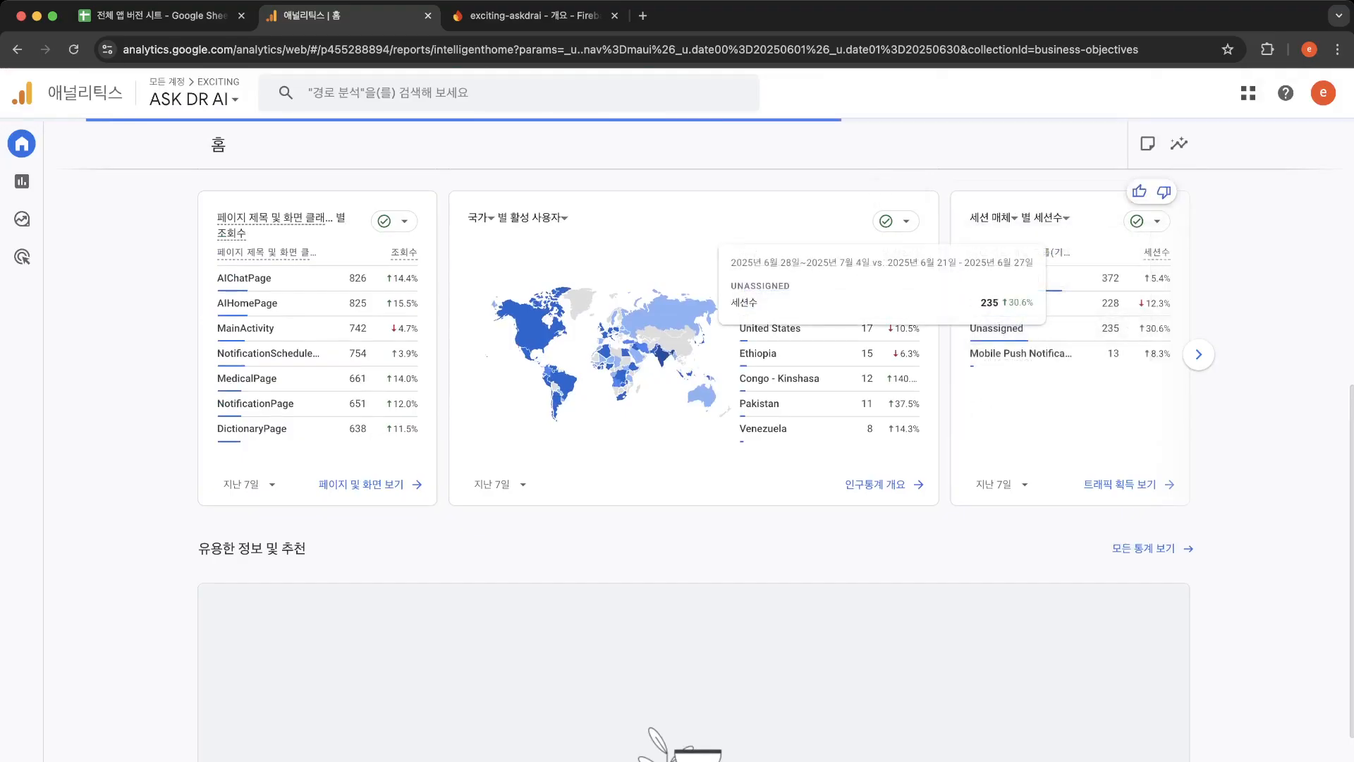
left_click(1053, 217)
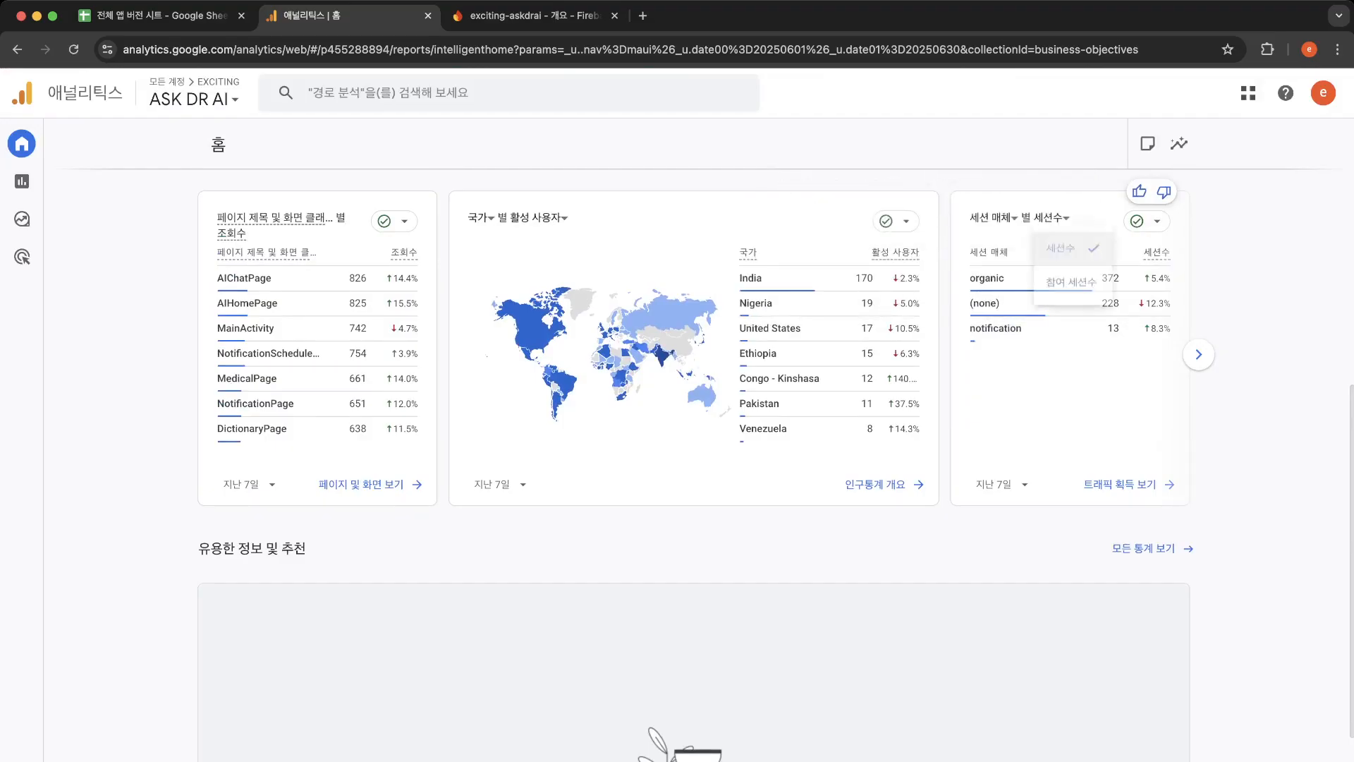
left_click(993, 218)
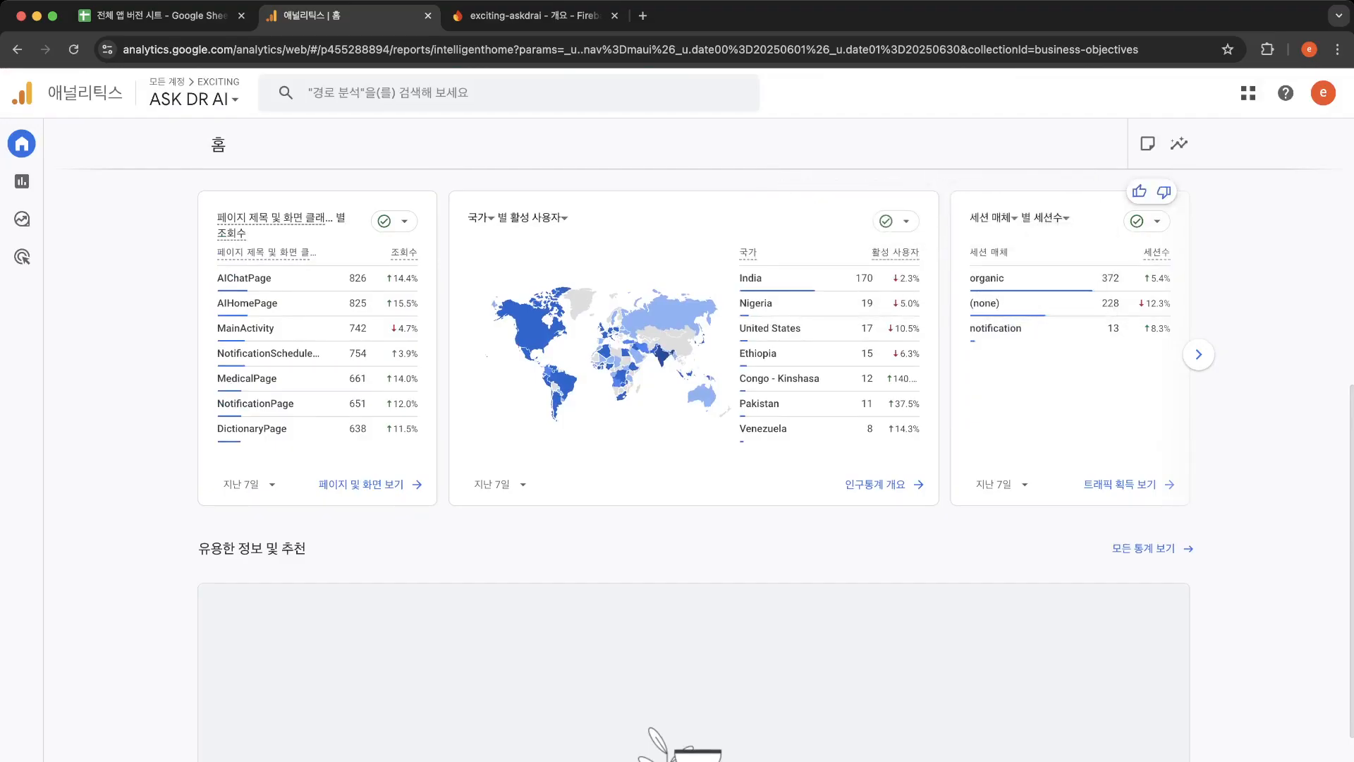
left_click(993, 218)
left_click(1002, 400)
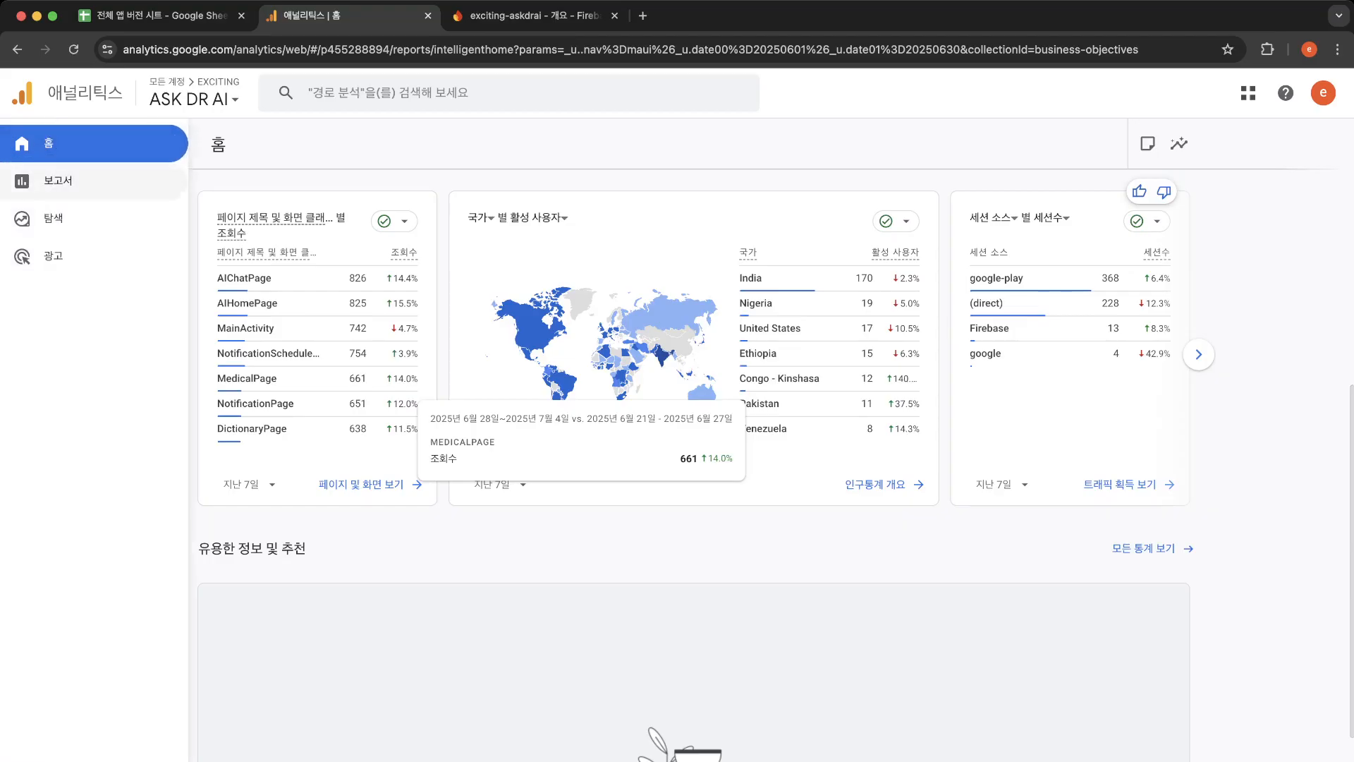
Step: Go to the reports section and view the realtime overview (실시간 개요) and realtime pages (실시간 페이지) reports
left_click(22, 181)
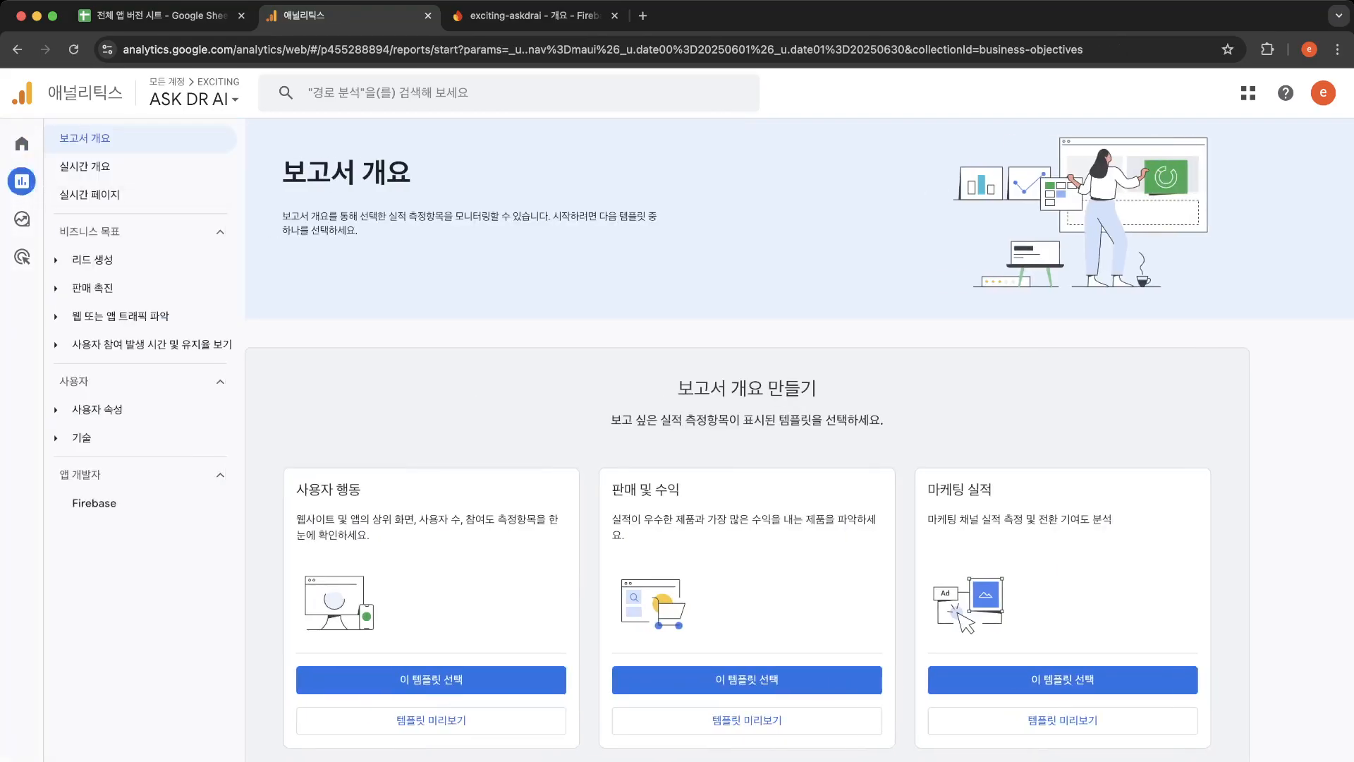
left_click(85, 167)
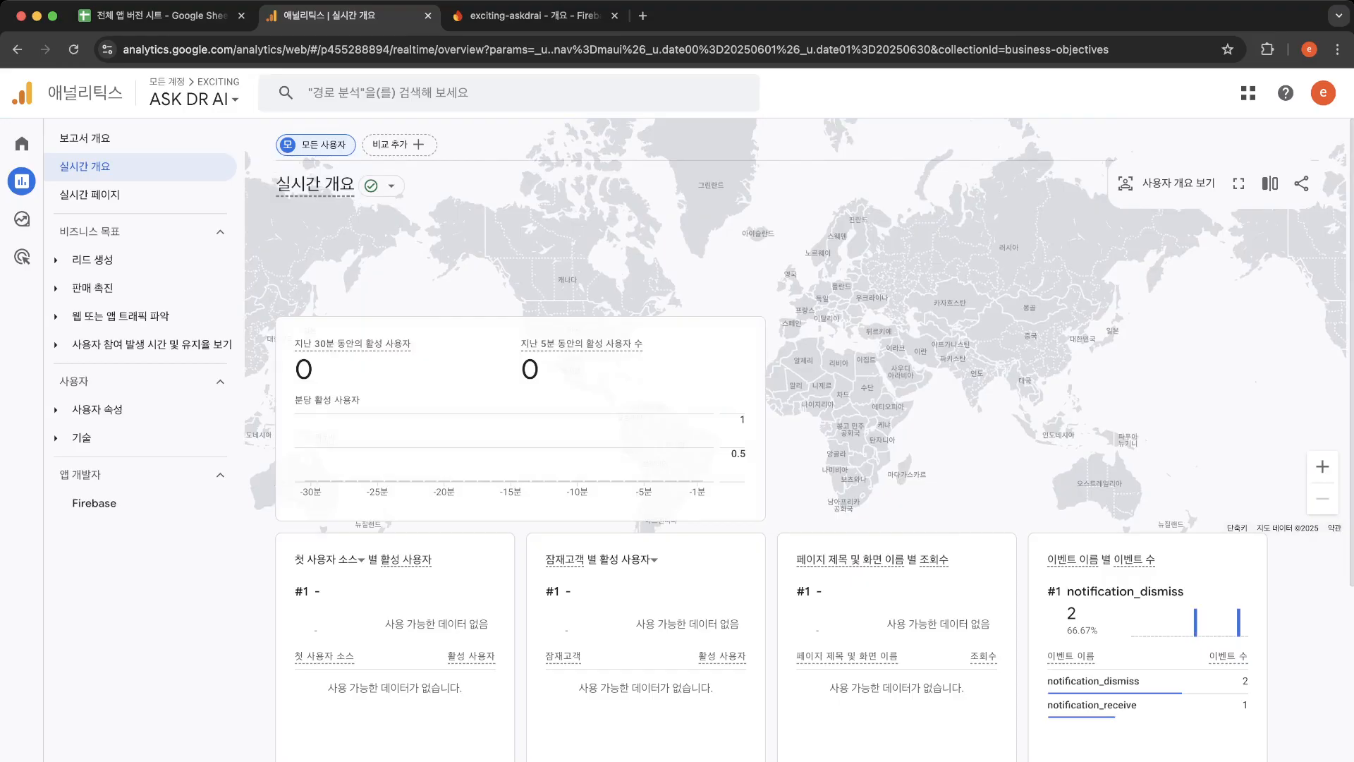
left_click(90, 194)
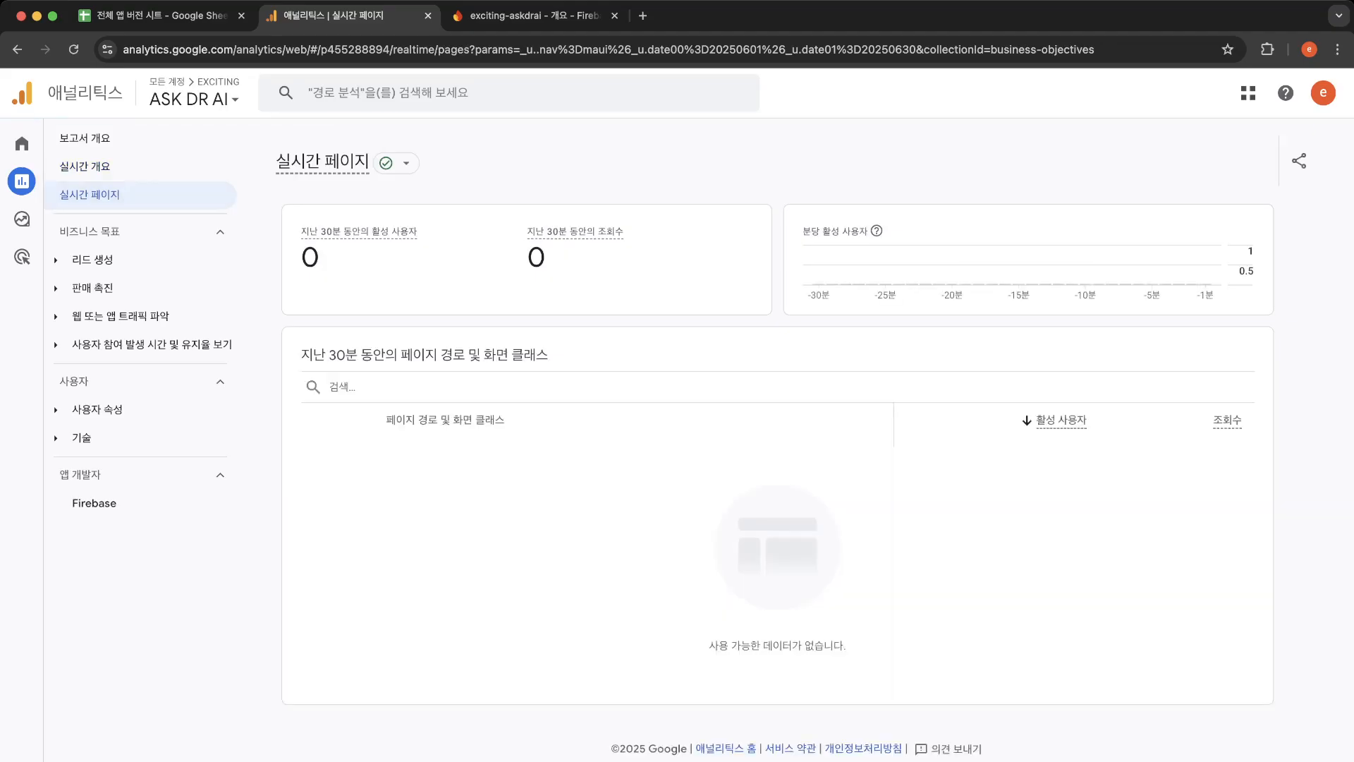
Step: Open the overview (개요) report under lead generation (리드 생성) and look through all its cards, including cohort activity and session sources
left_click(91, 259)
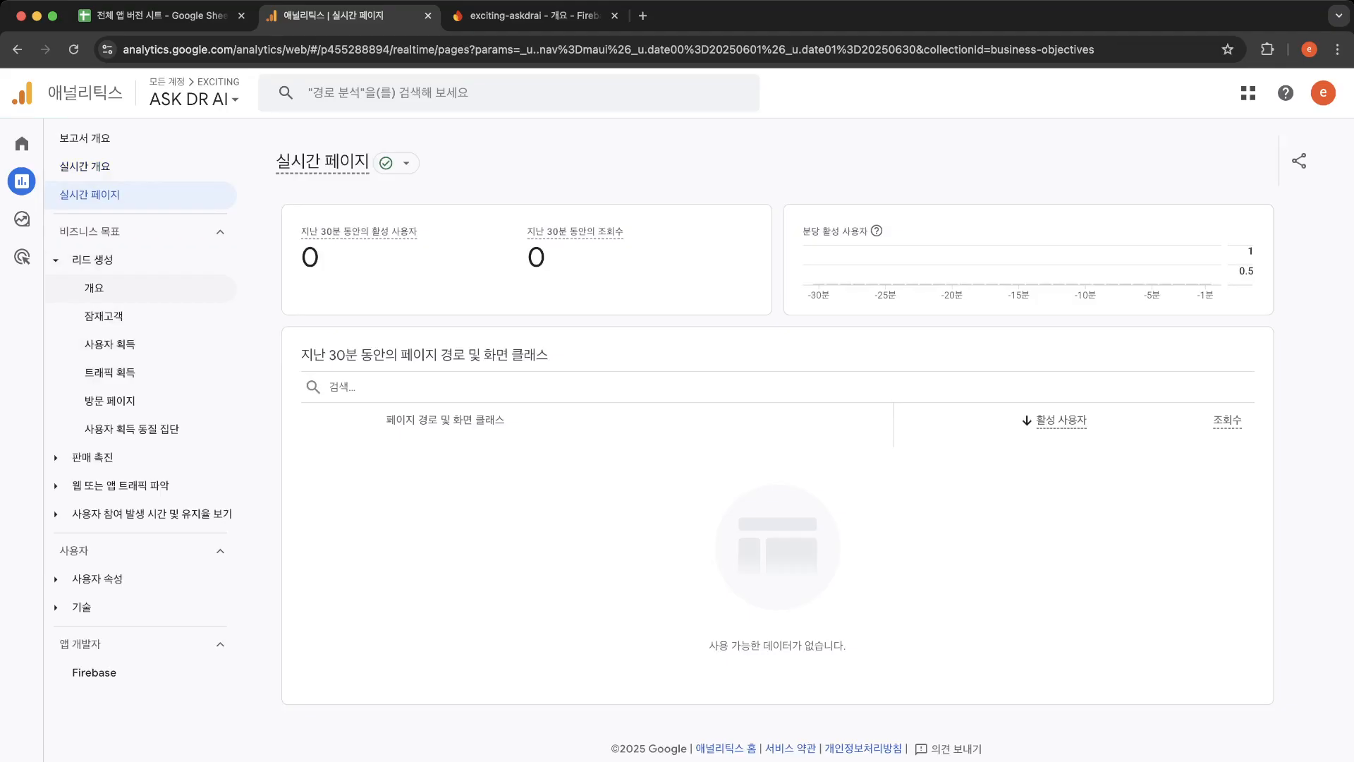
left_click(94, 288)
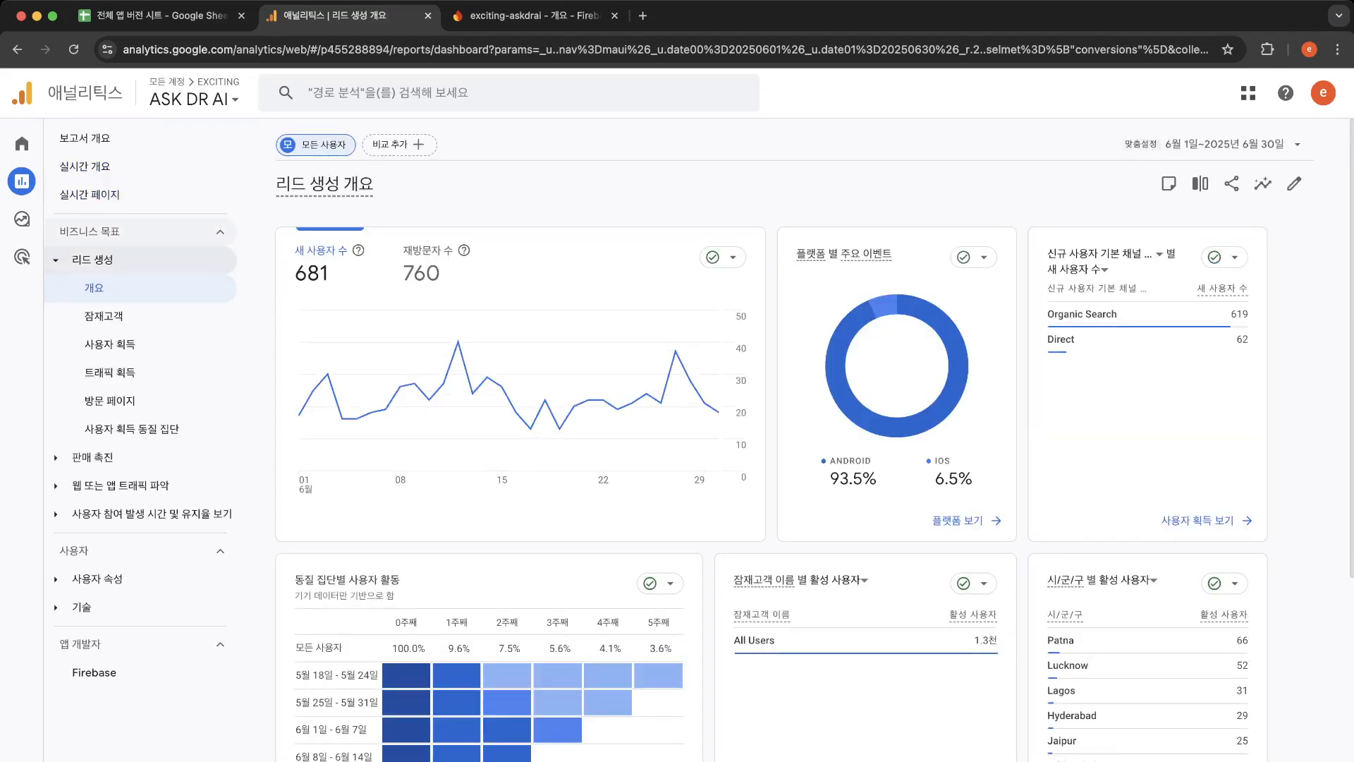
scroll(677, 381, "down", 4)
scroll(677, 380, "up", 2)
scroll(494, 317, "up", 3)
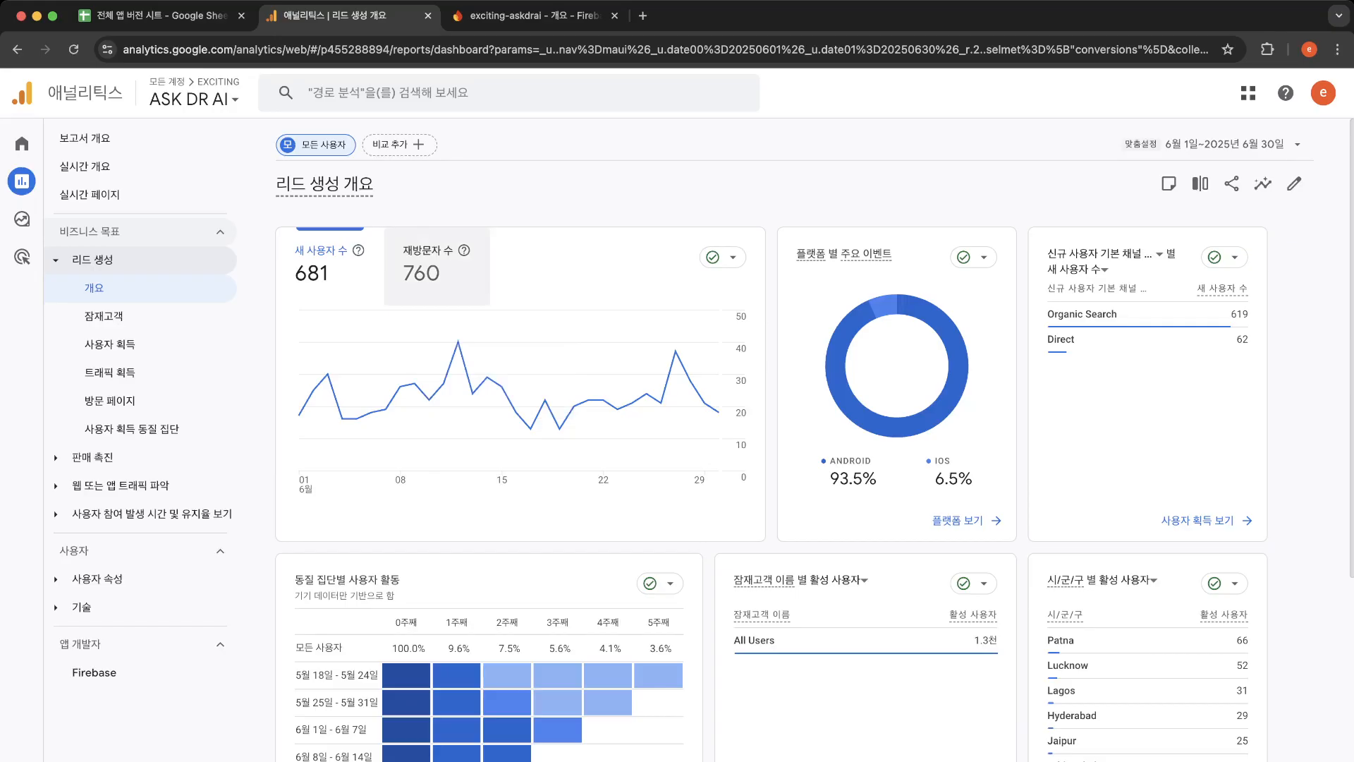
scroll(437, 282, "down", 5)
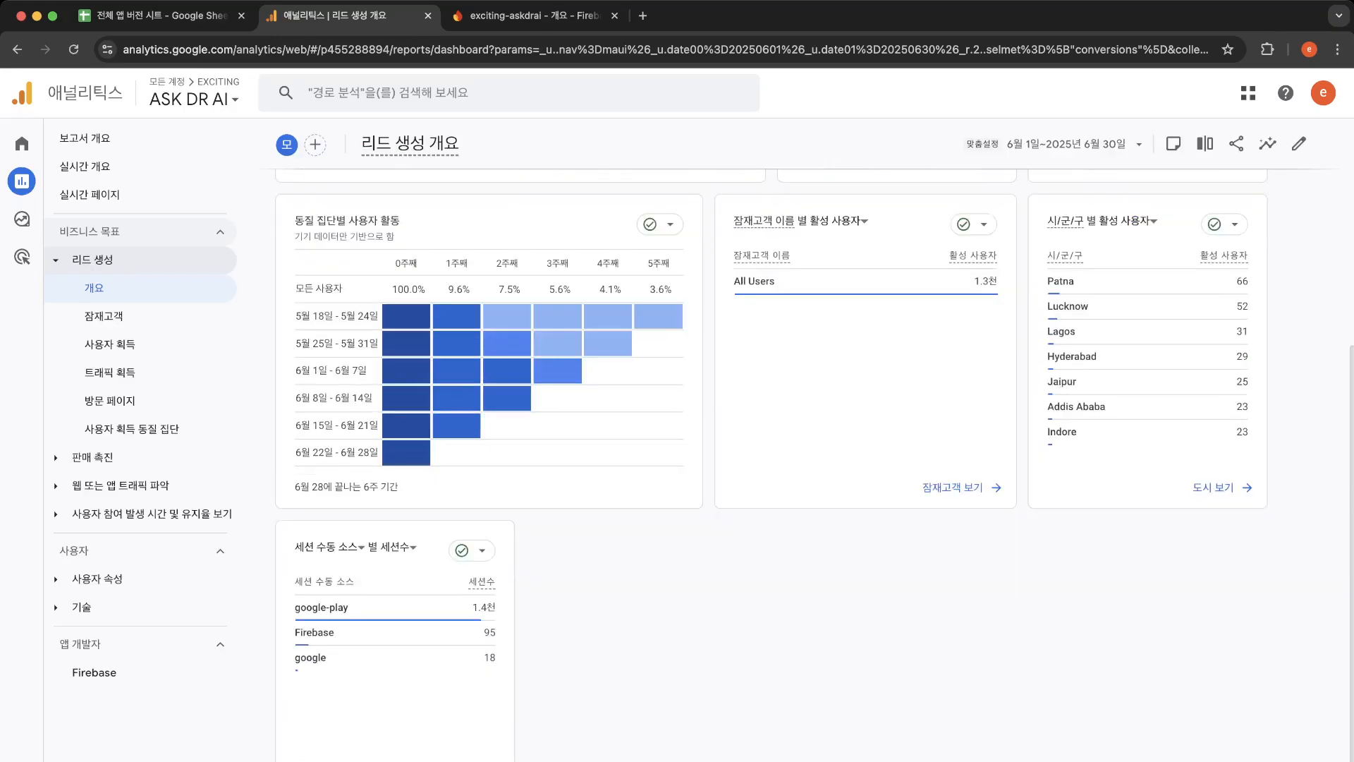
scroll(815, 440, "up", 1)
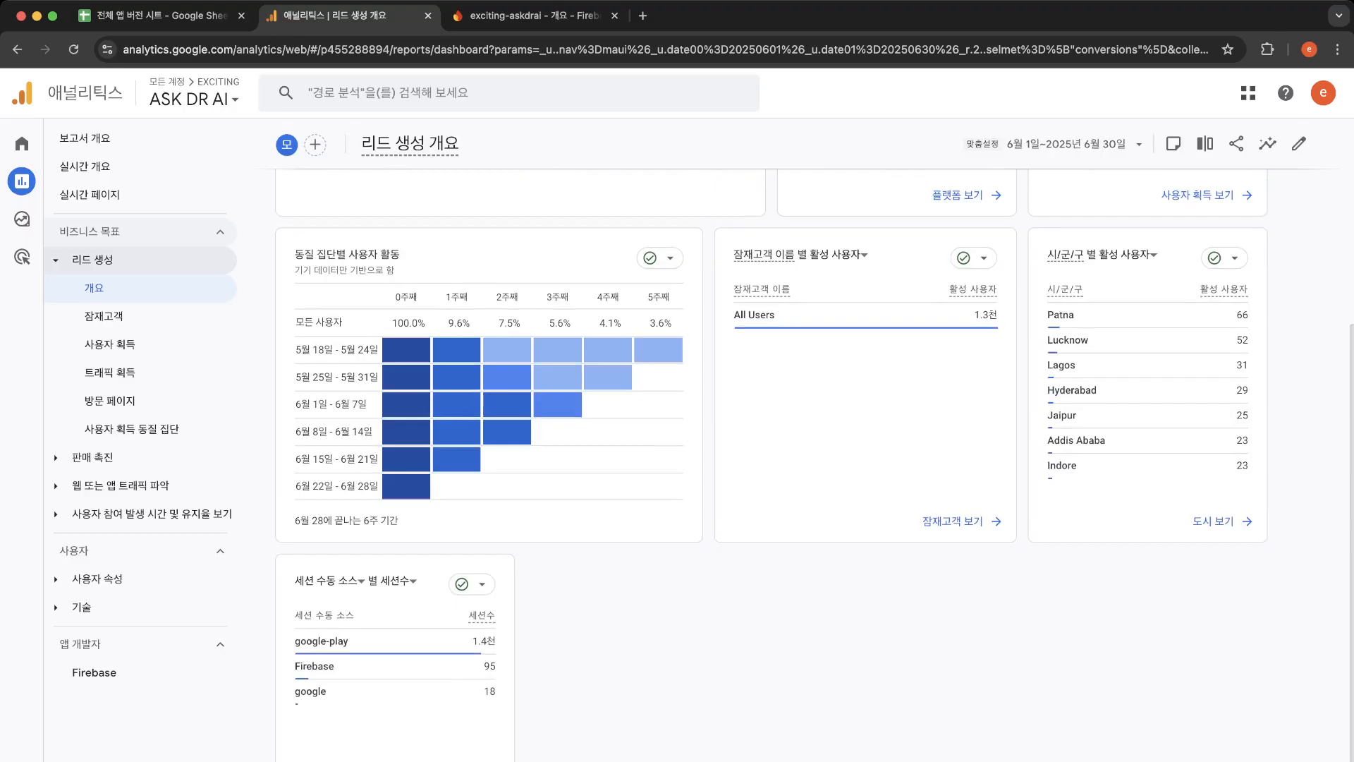
scroll(868, 324, "up", 3)
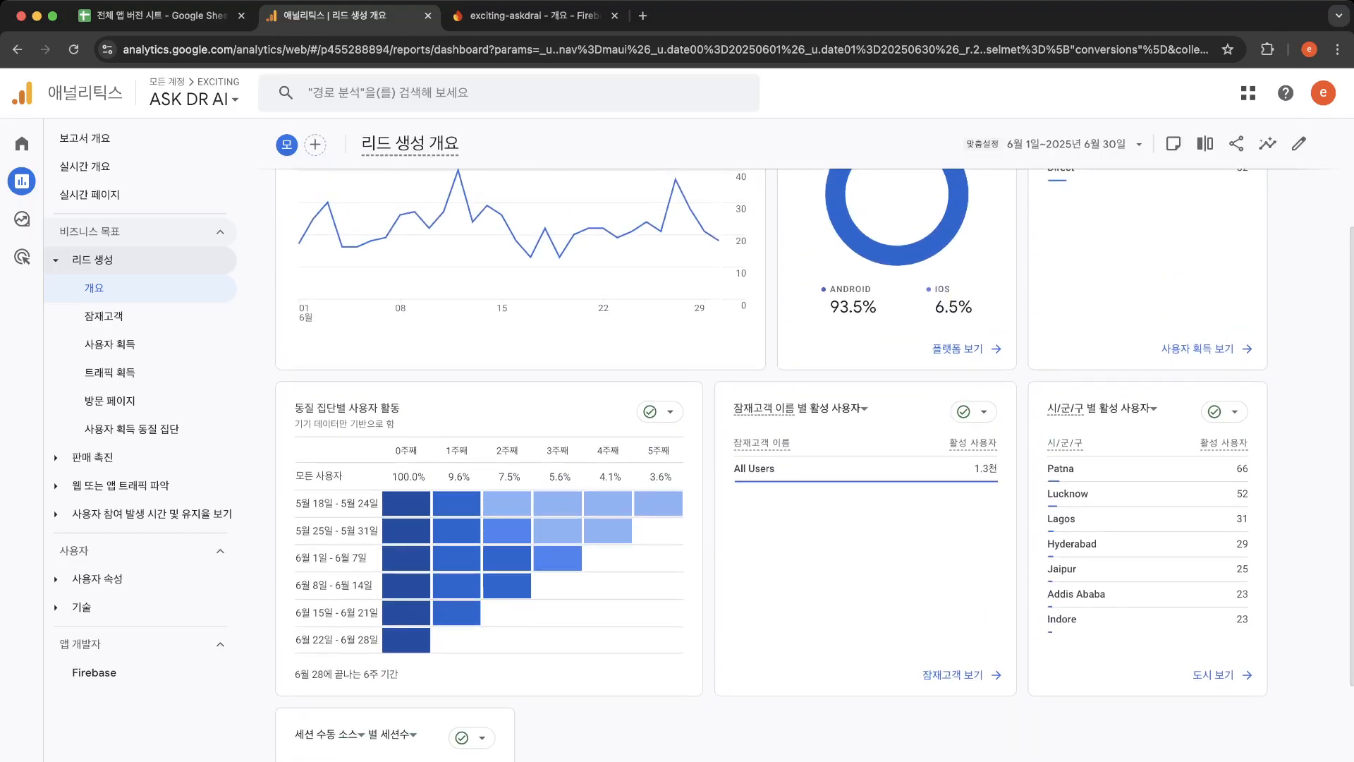
scroll(479, 451, "up", 3)
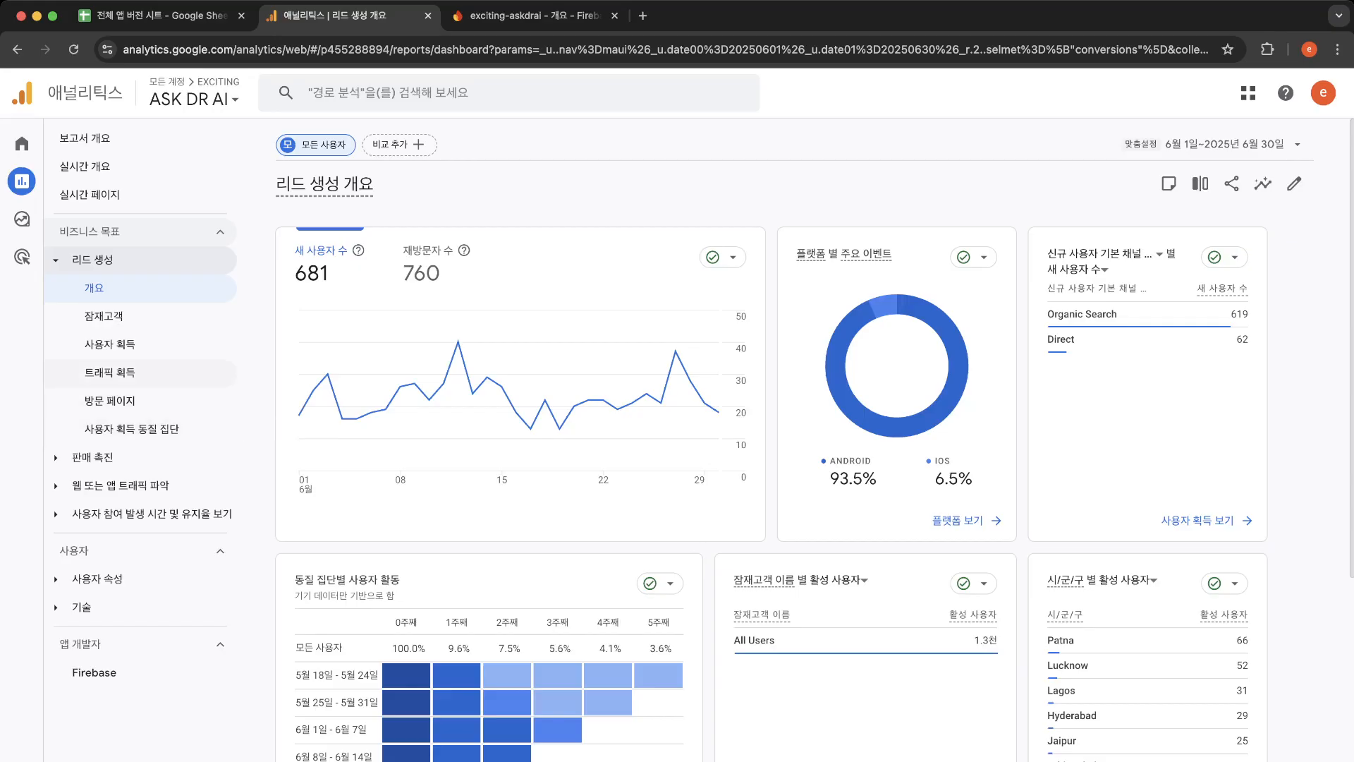
Step: Open the traffic acquisition (트래픽 획득) report and set its table dimension to session source/medium (세션 소스/매체)
left_click(113, 372)
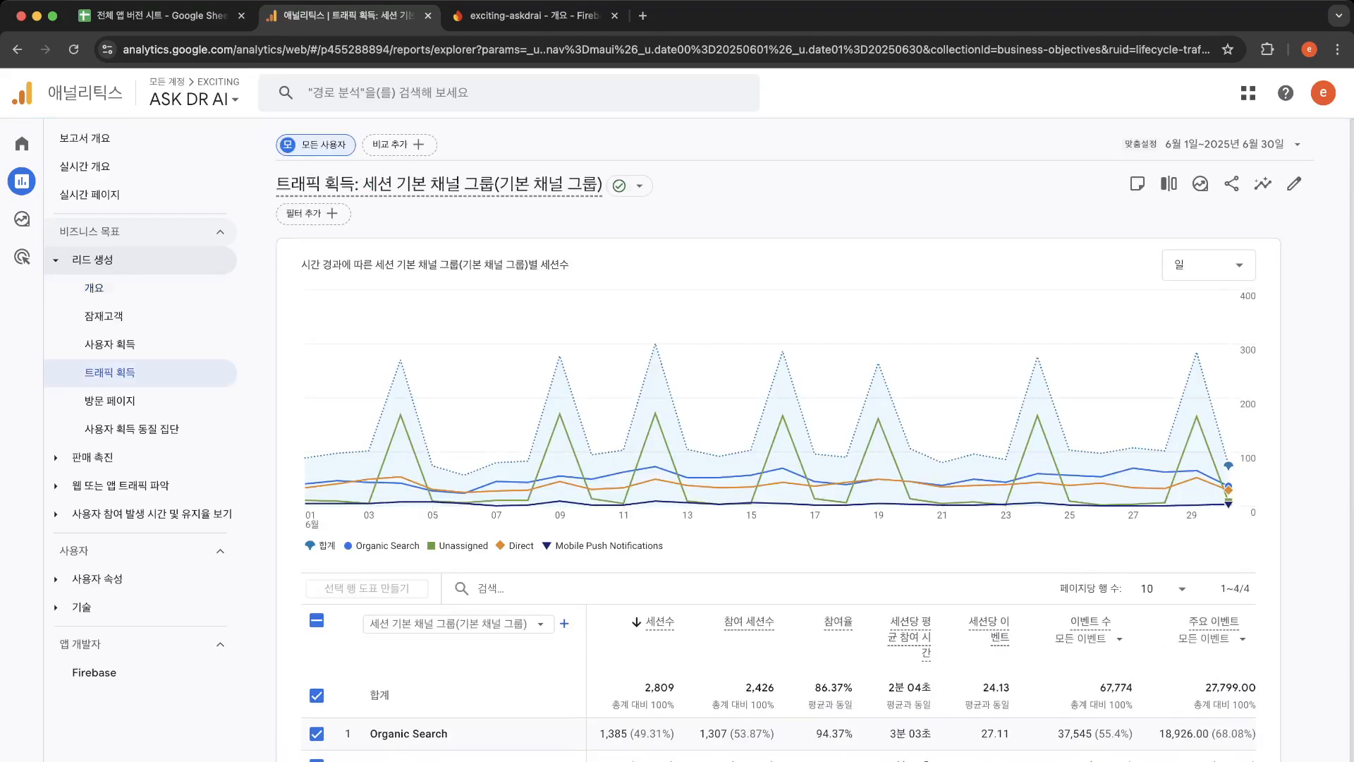
left_click(455, 623)
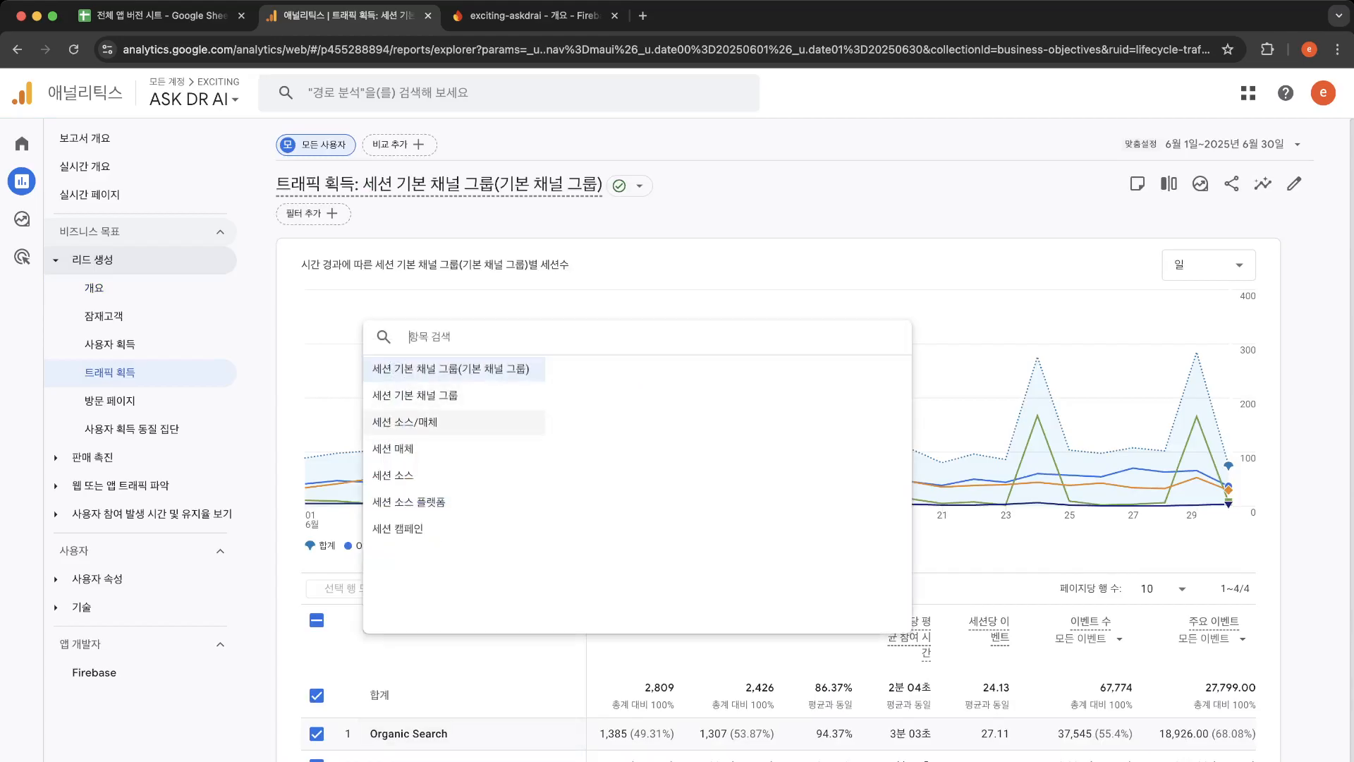
left_click(438, 421)
scroll(437, 422, "down", 3)
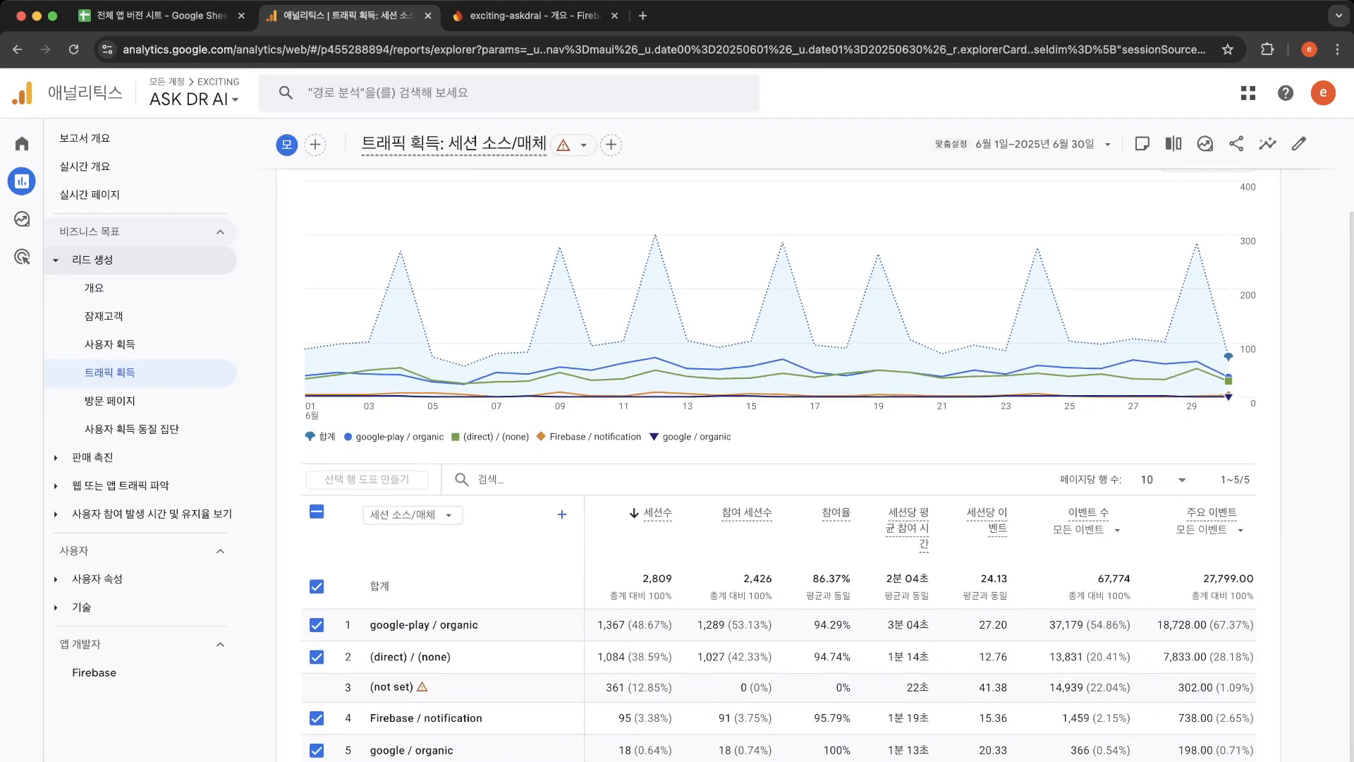
scroll(471, 621, "down", 1)
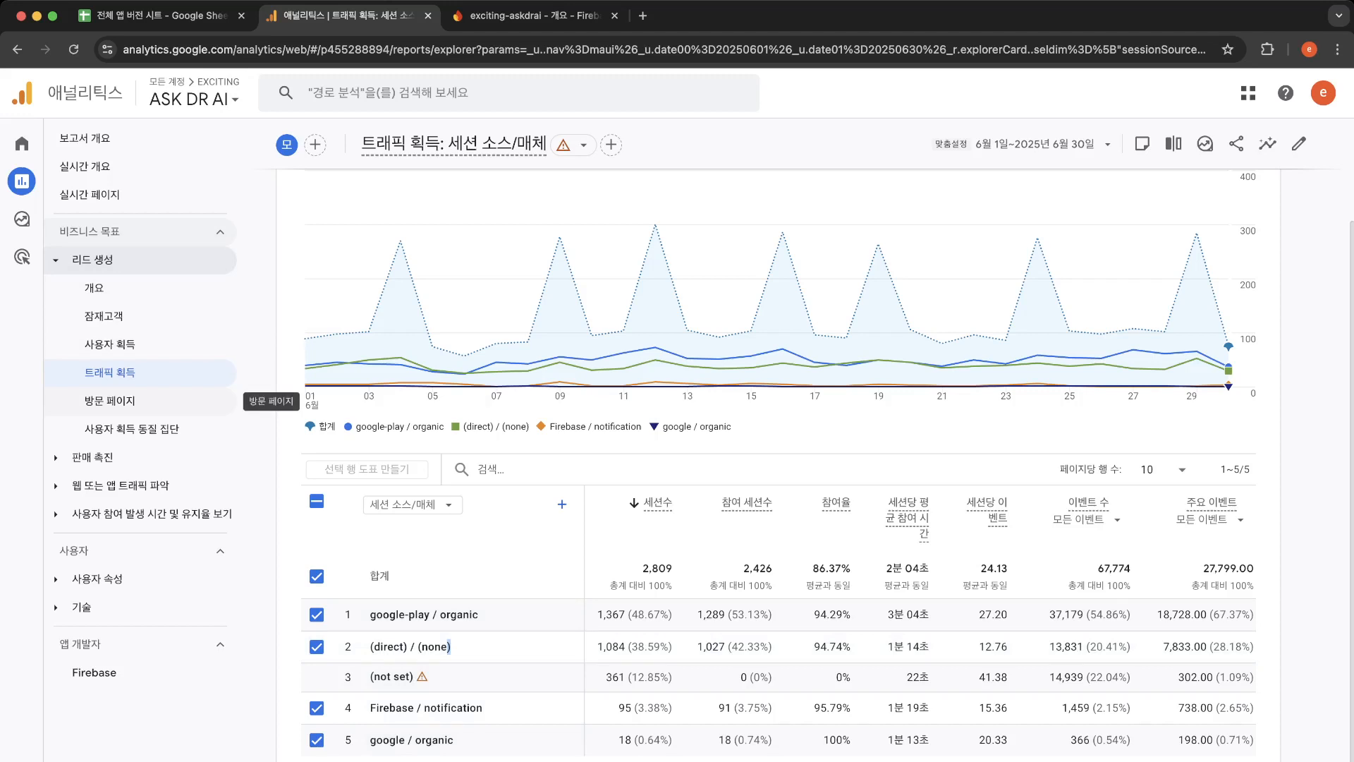
Step: Open the user acquisition cohorts (사용자 획득 동질 집단) report and set its table dimension to first user source (첫 사용자 소스)
left_click(131, 429)
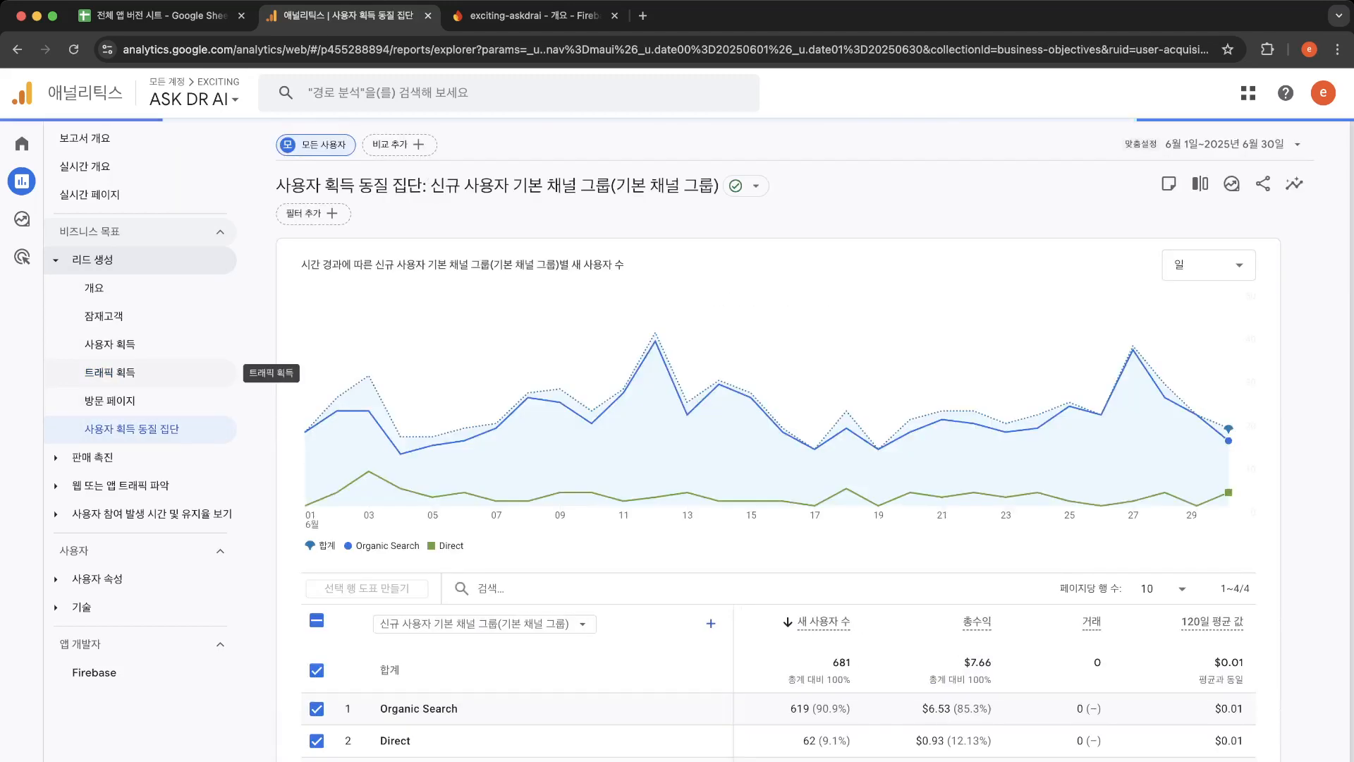
scroll(634, 437, "down", 1)
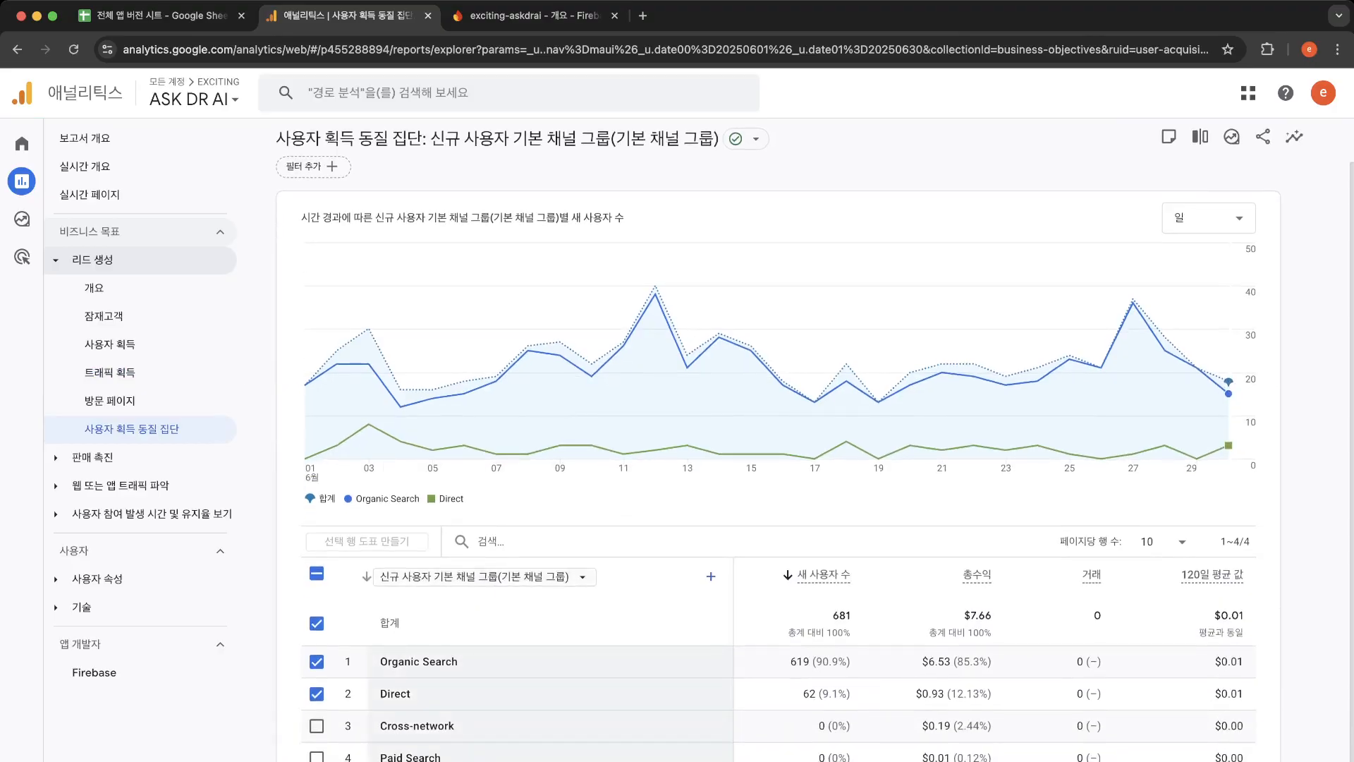
left_click(484, 576)
left_click(414, 375)
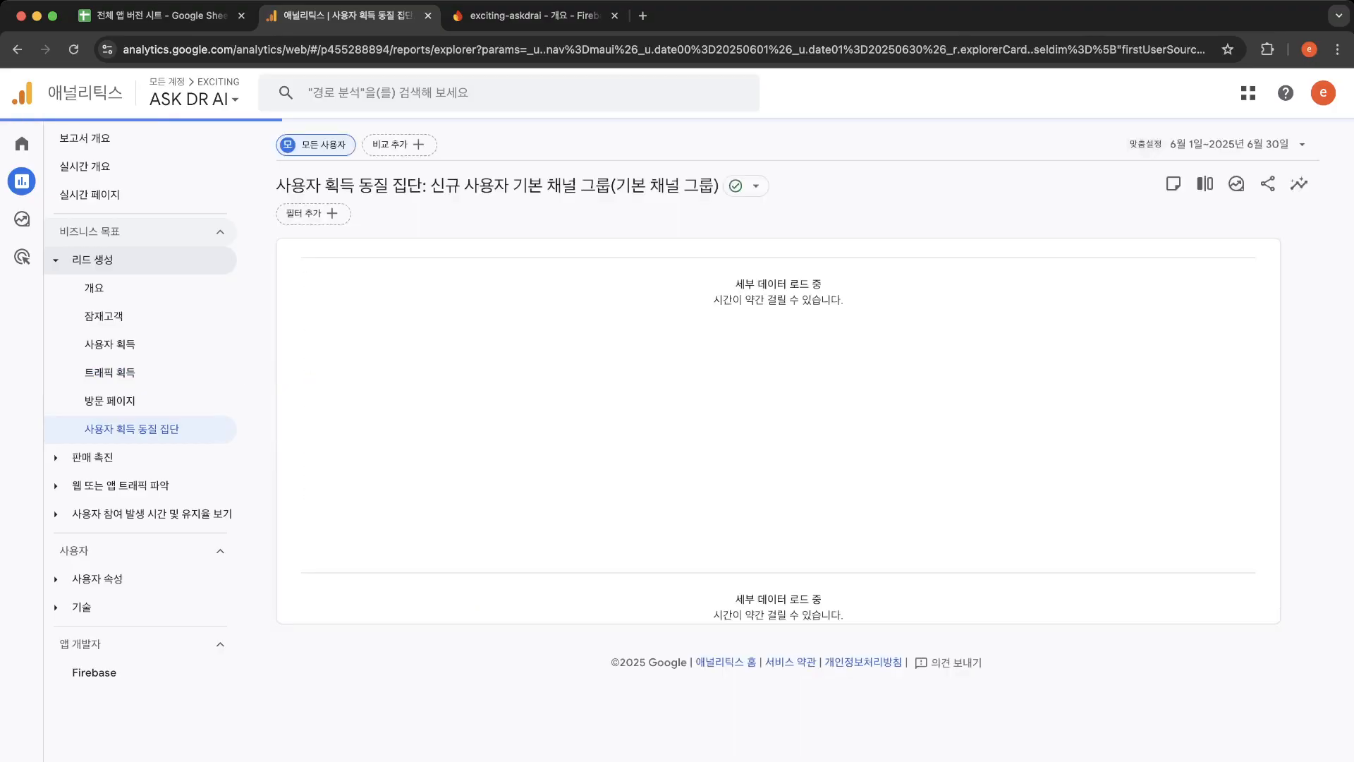
scroll(536, 719, "down", 1)
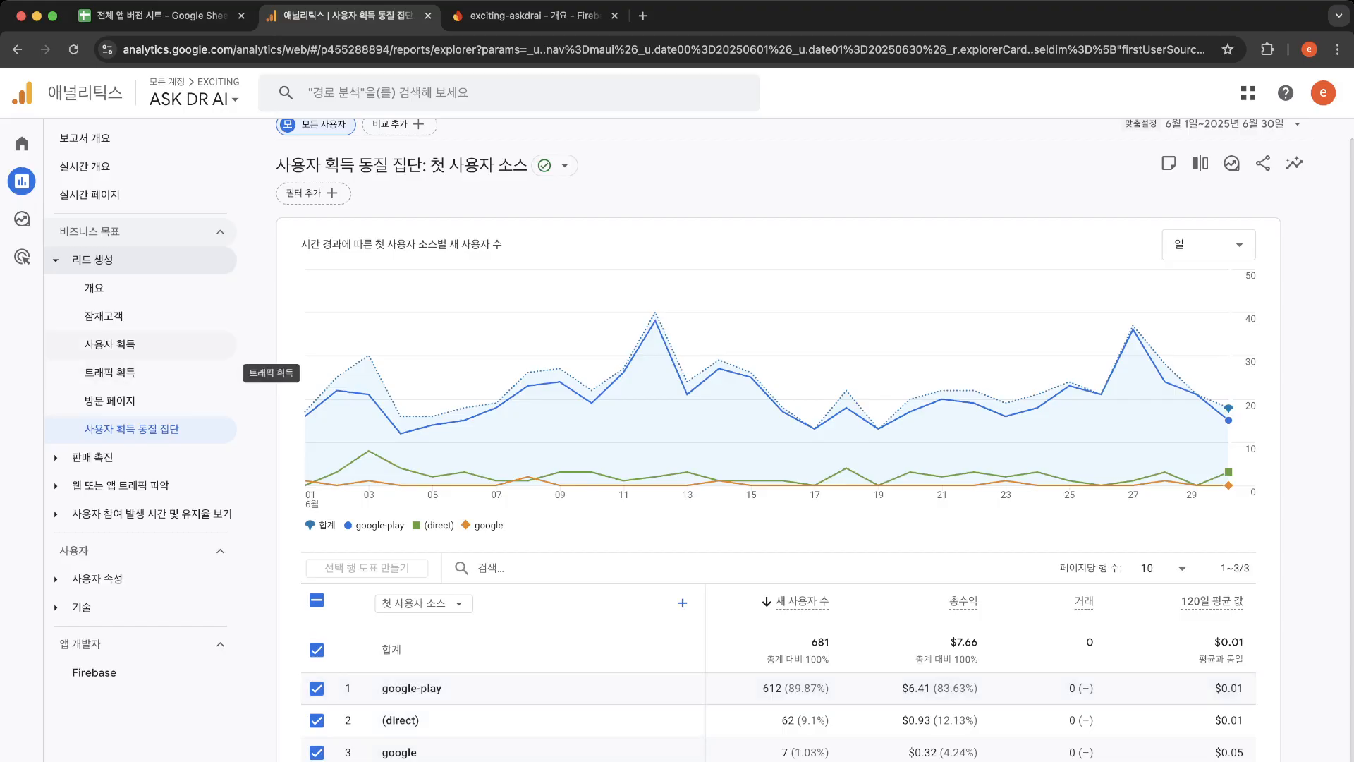
Step: View the audiences (잠재고객) report and the ecommerce purchases (전자상거래 구매) report under the drive sales (판매 촉진) group
left_click(104, 317)
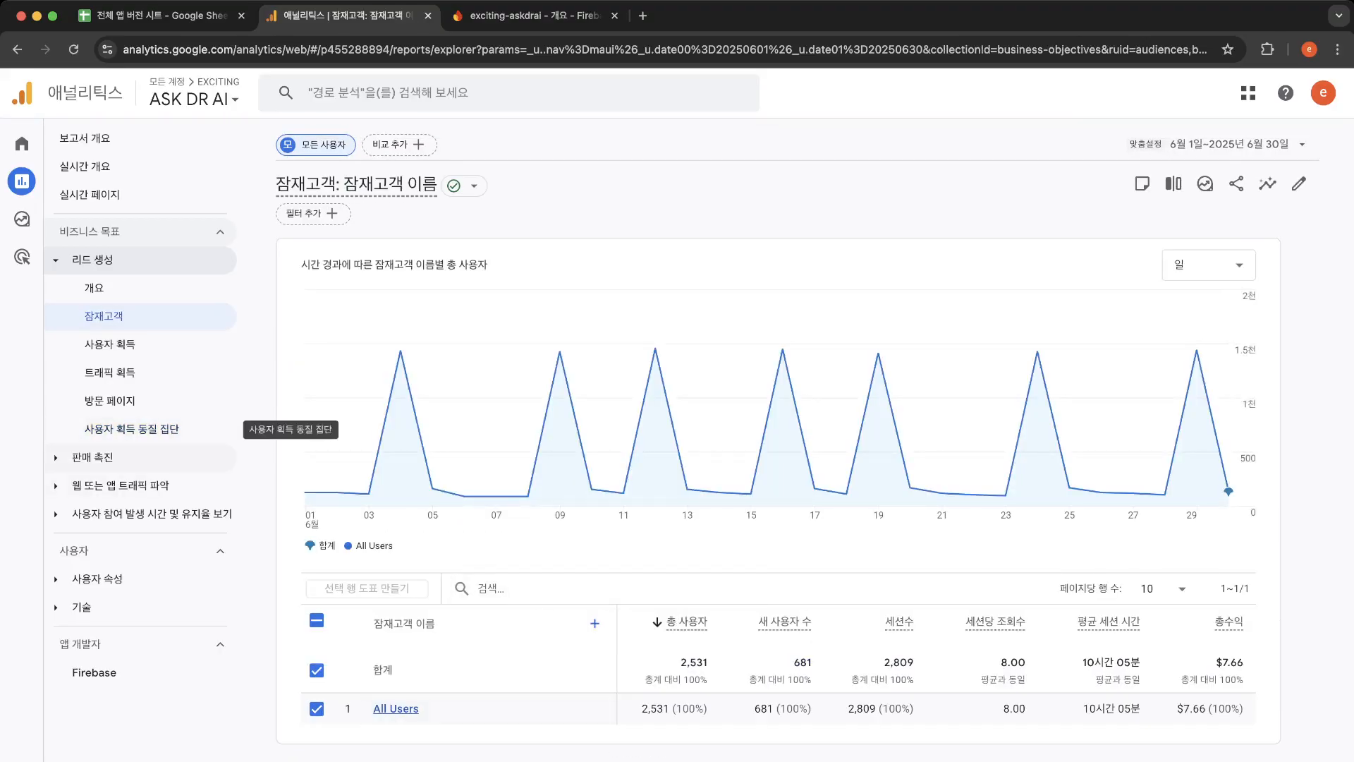
left_click(92, 457)
left_click(119, 514)
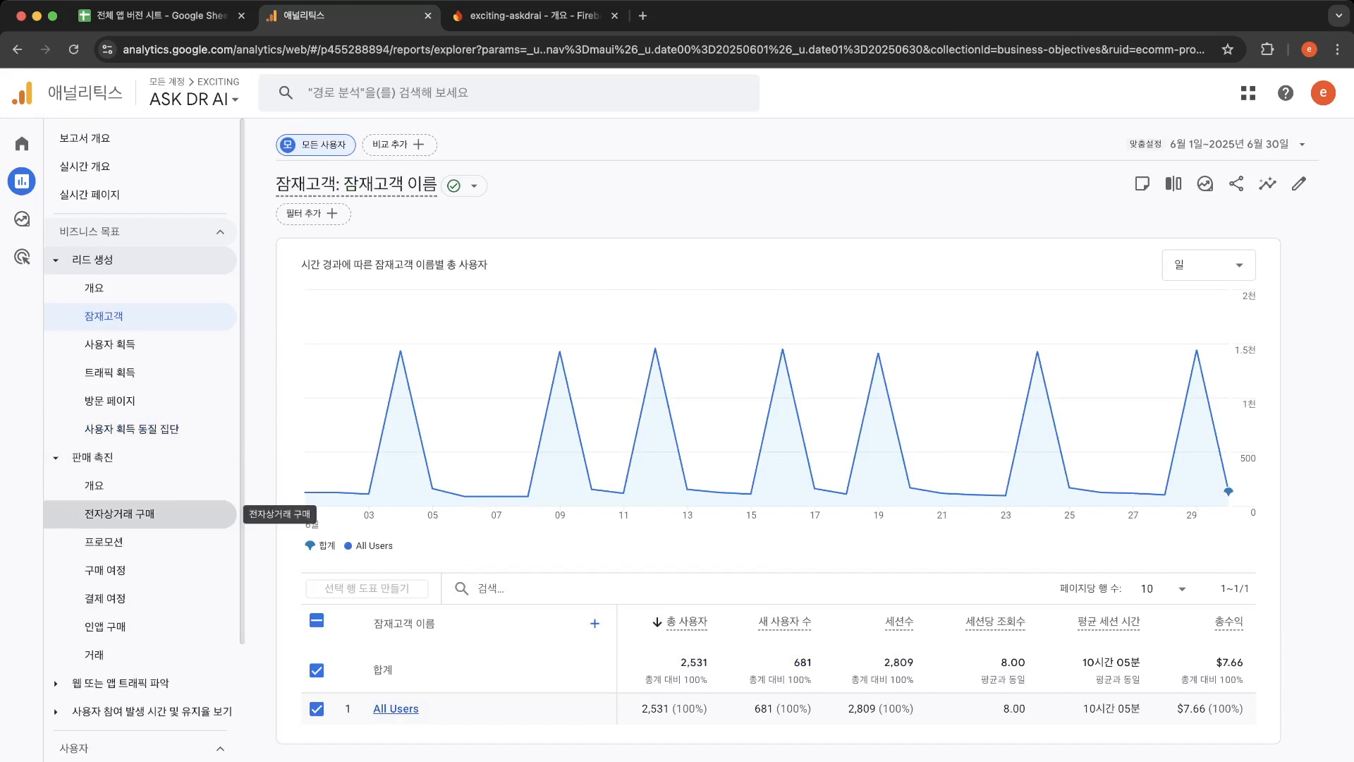
scroll(141, 557, "down", 1)
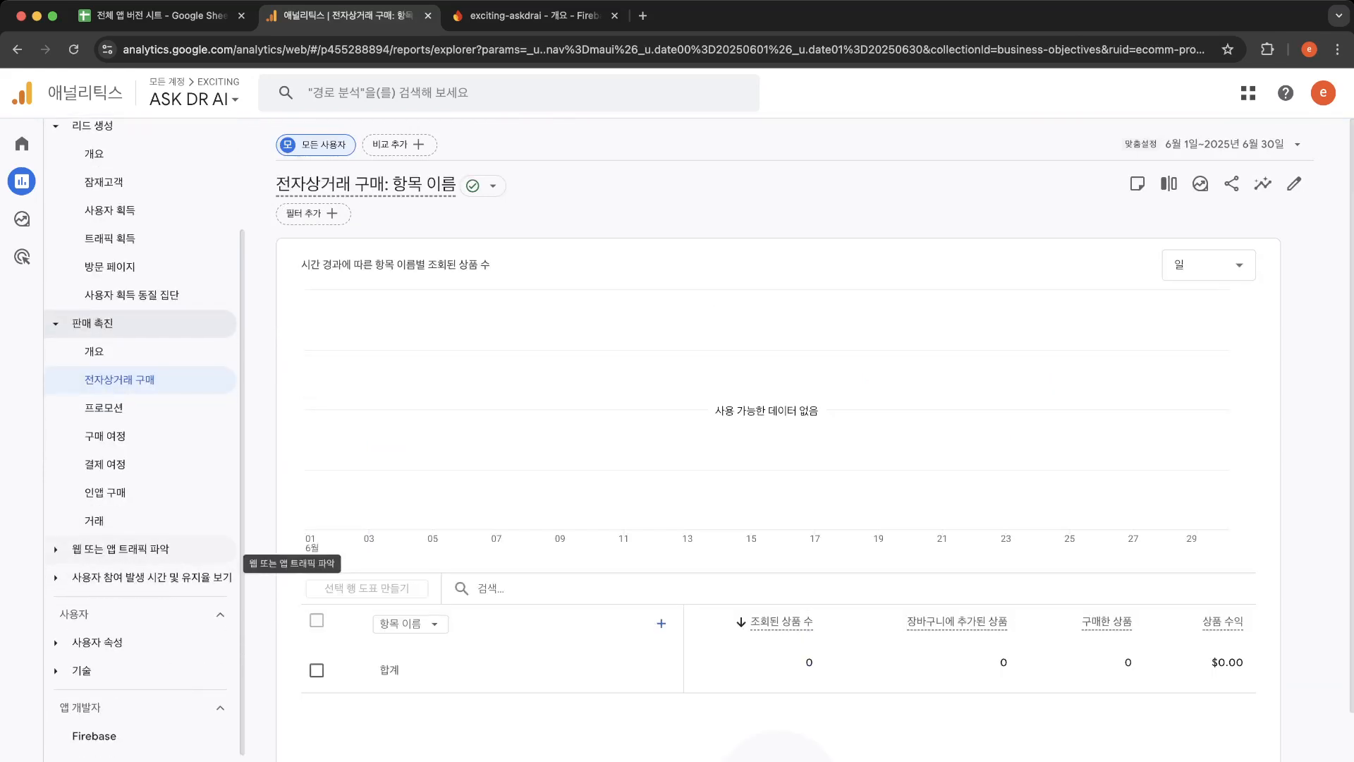
Step: Open the overview (개요) report under web or app traffic (웹 또는 앱 트래픽 파악) and look through its country, engagement, event, retention and language cards
left_click(120, 549)
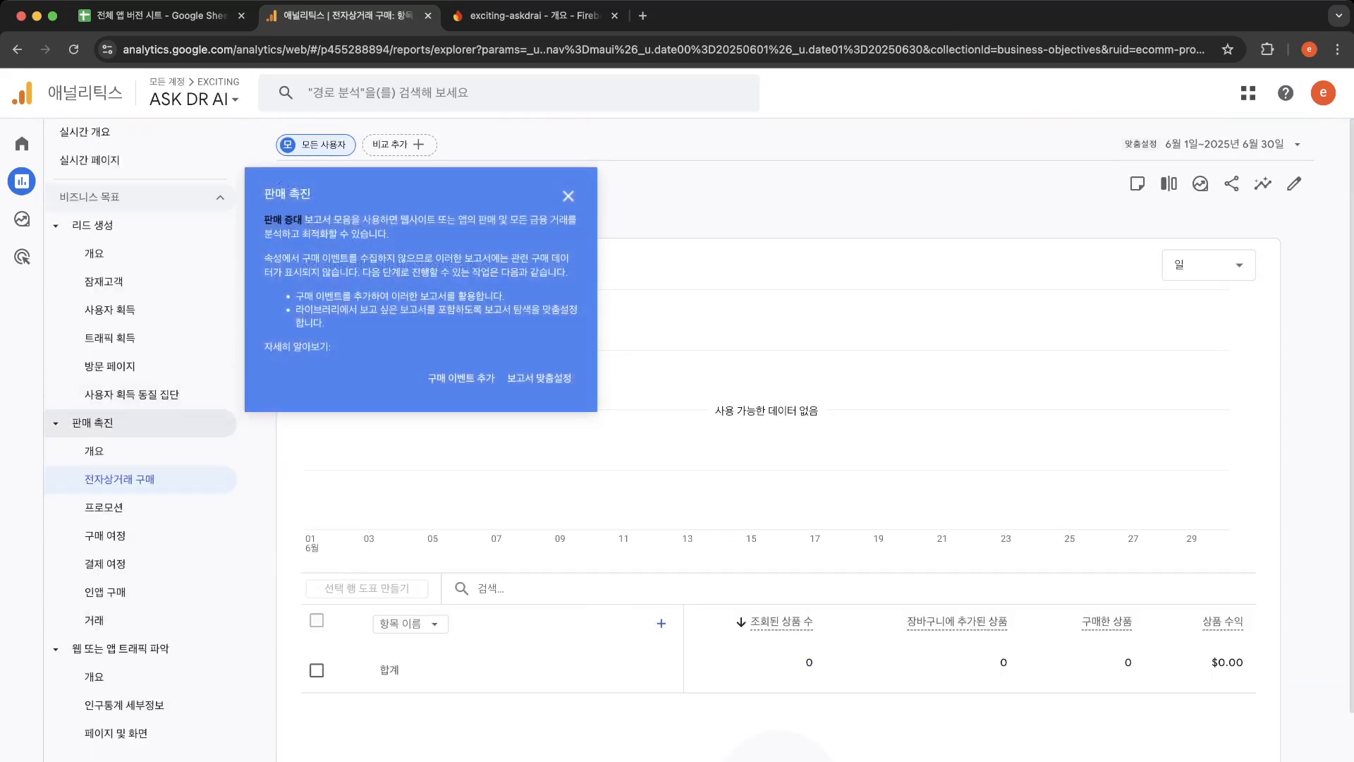
left_click(568, 196)
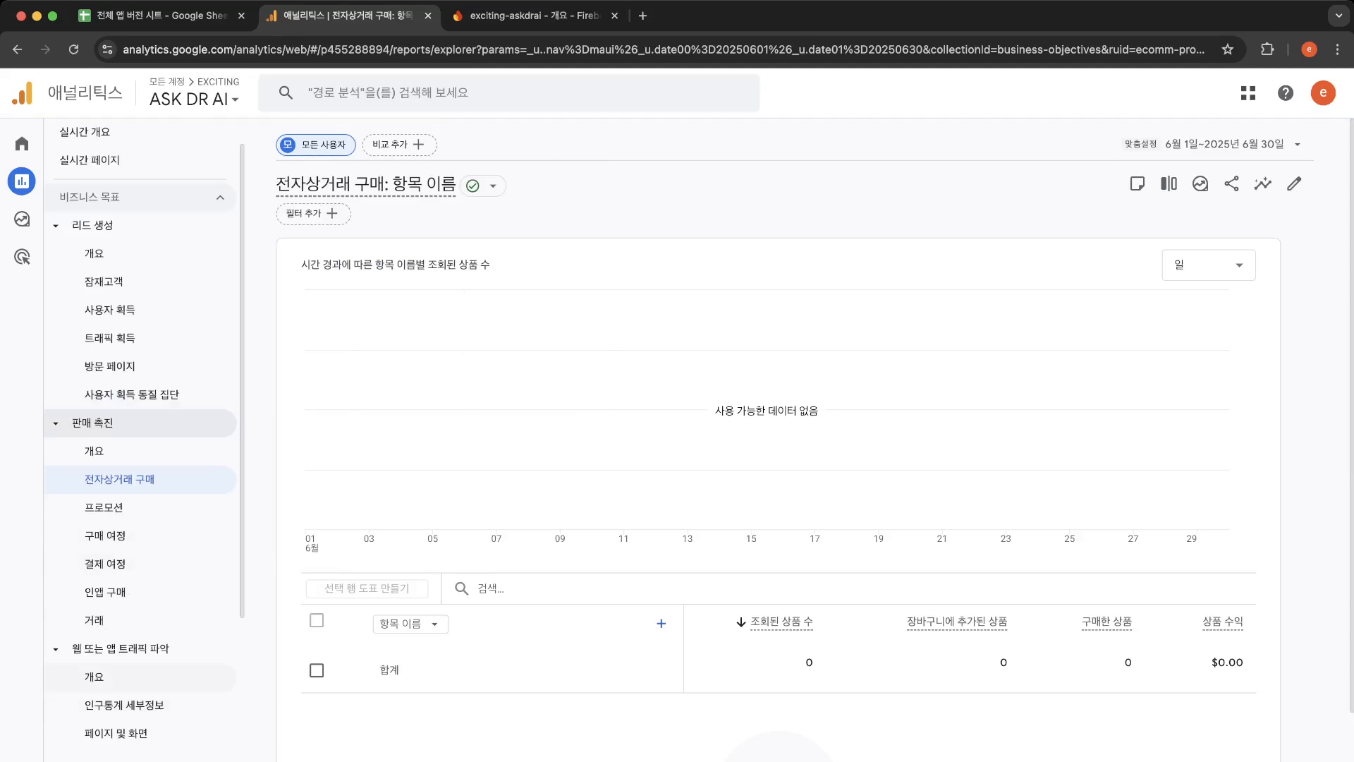
left_click(99, 676)
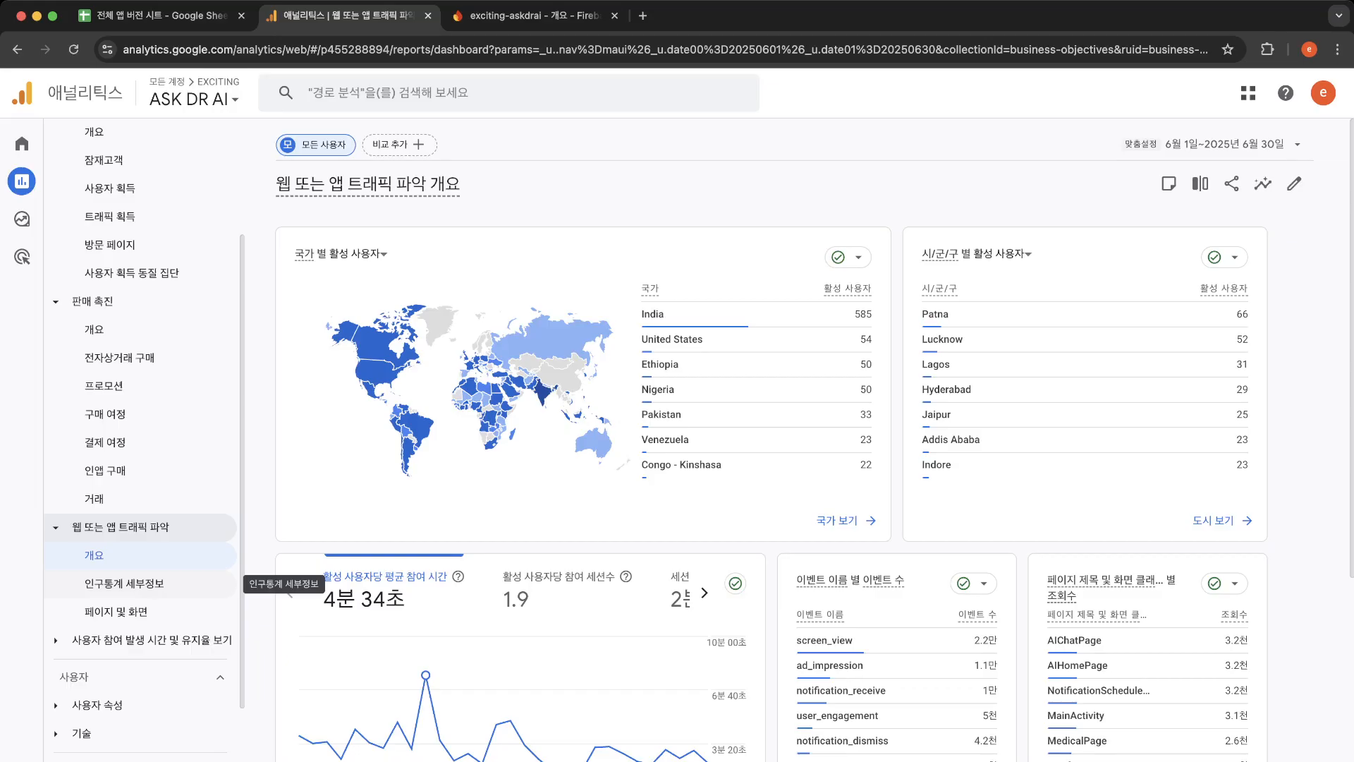
scroll(775, 459, "down", 5)
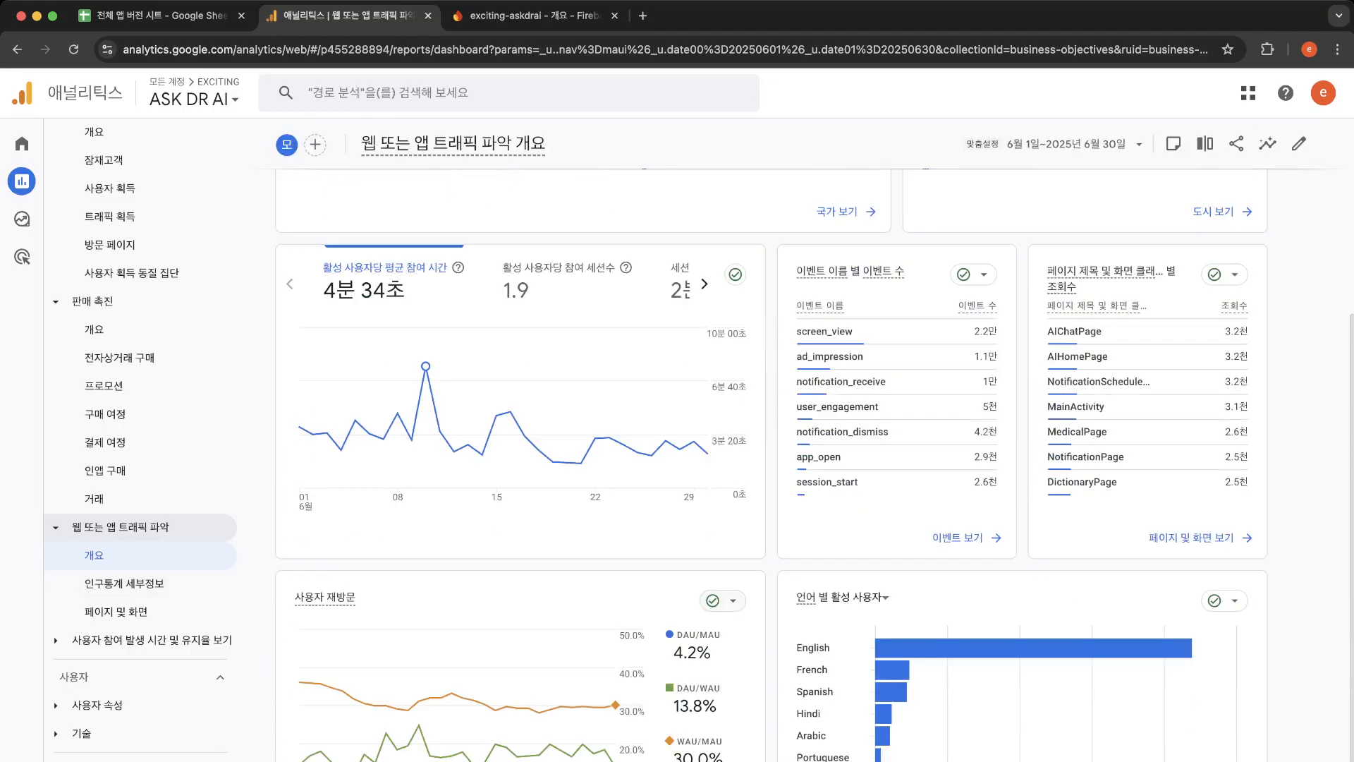
scroll(776, 459, "down", 2)
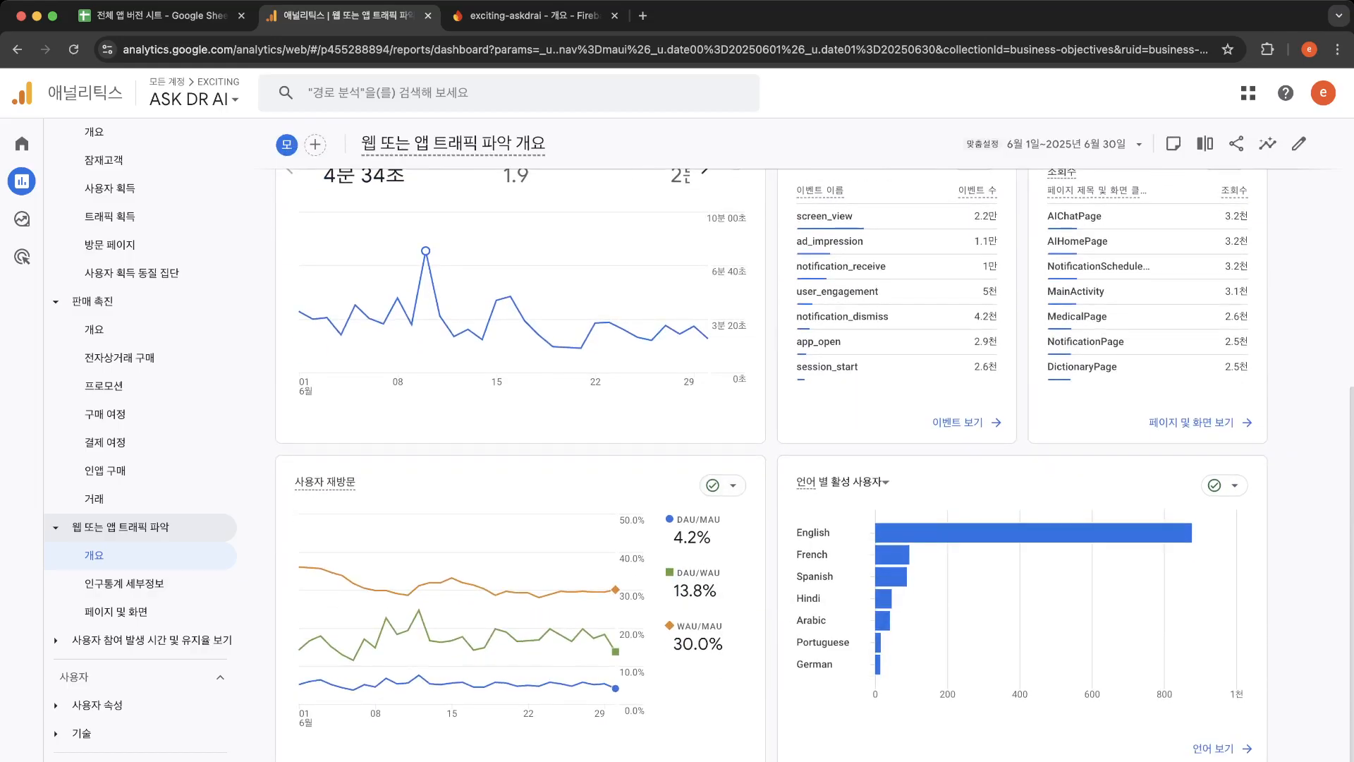
scroll(776, 459, "up", 7)
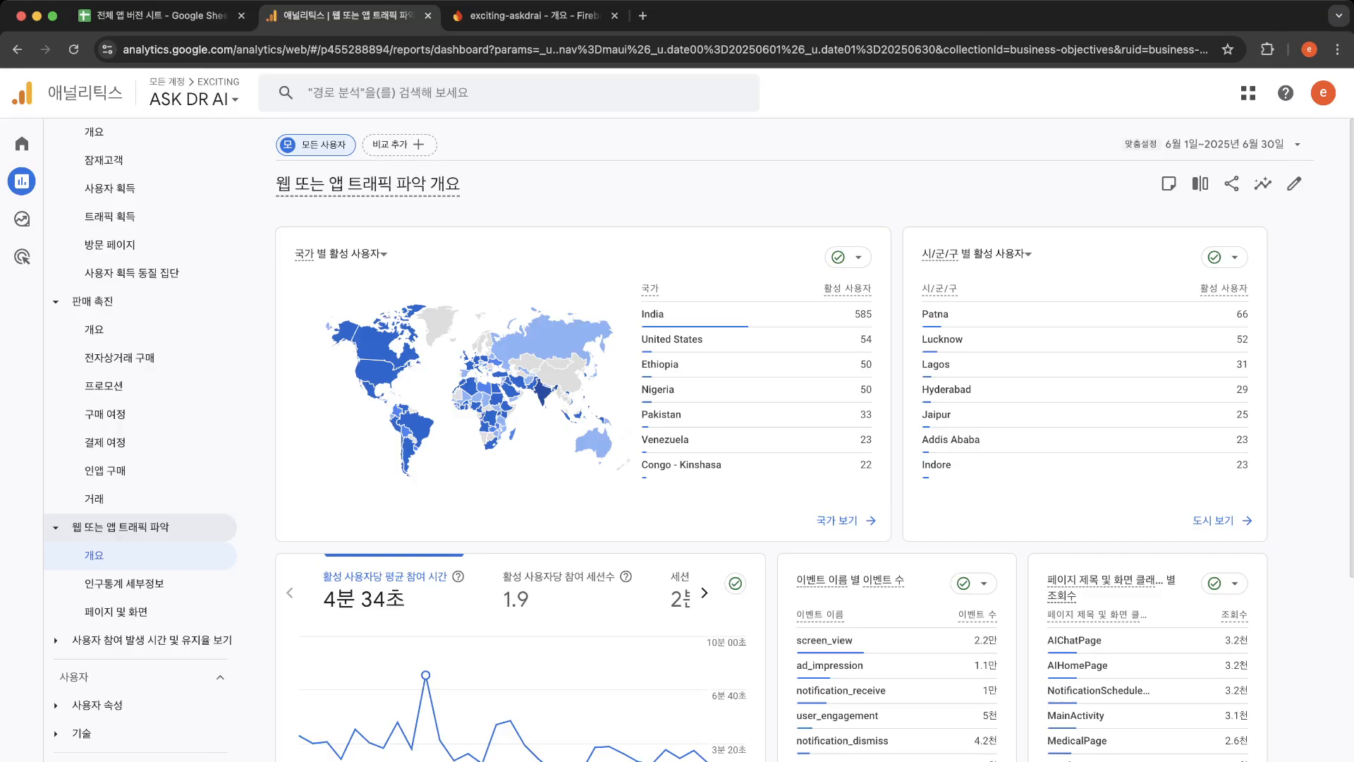
scroll(771, 452, "down", 2)
scroll(772, 452, "up", 2)
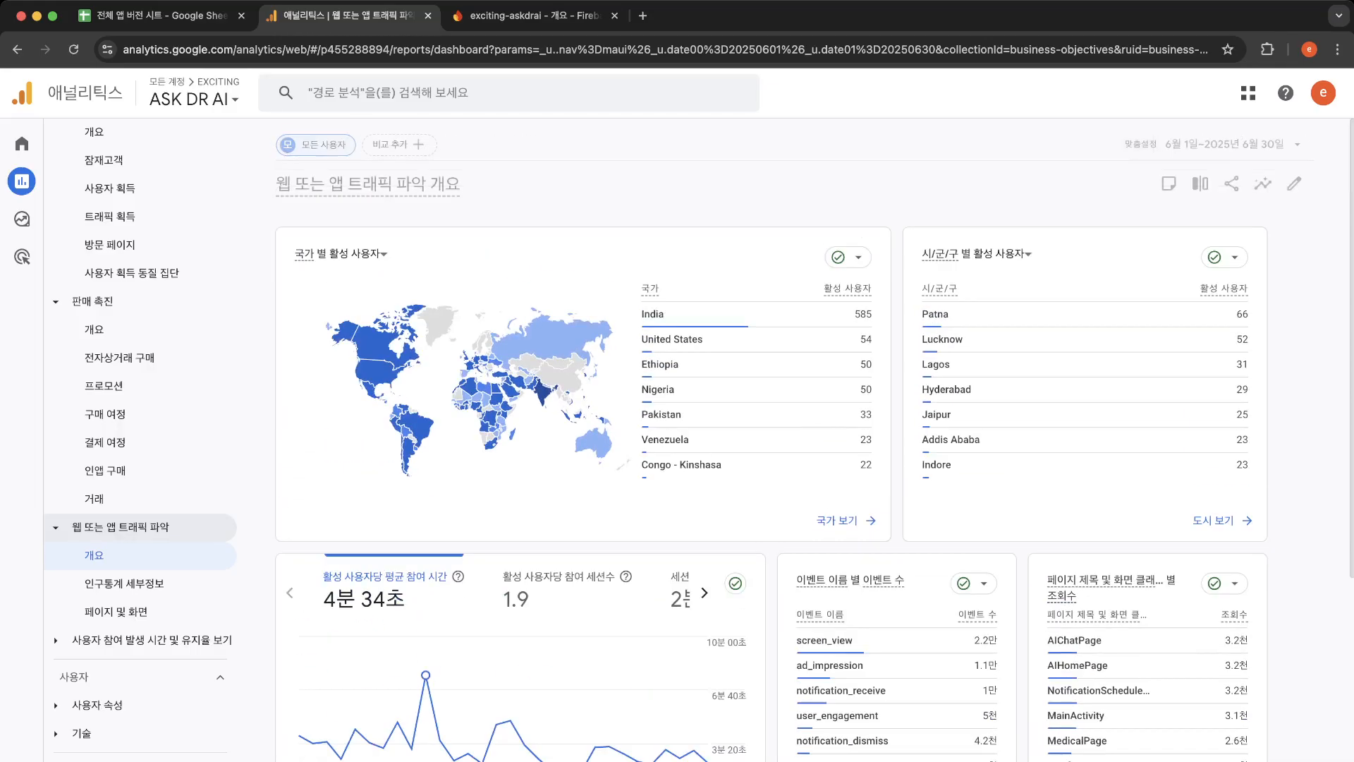
scroll(814, 440, "down", 1)
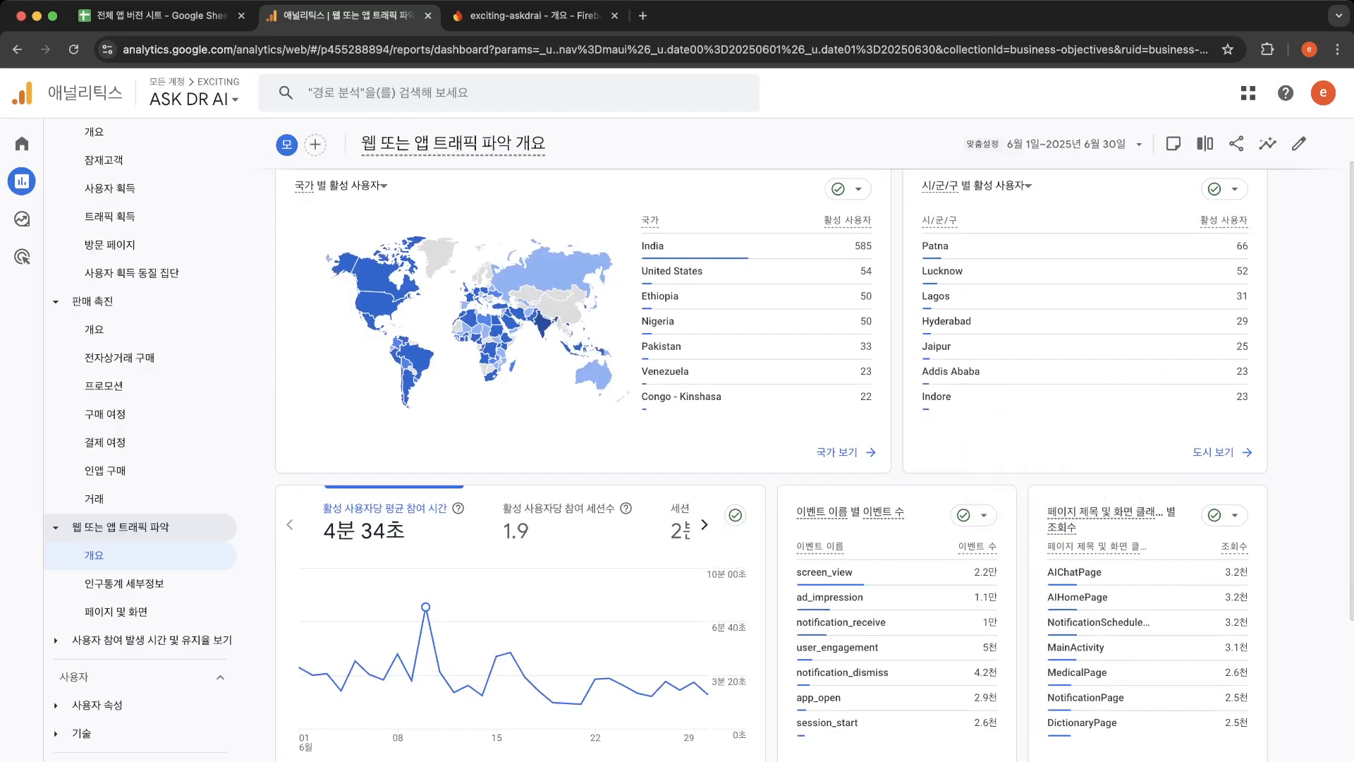
scroll(896, 426, "down", 4)
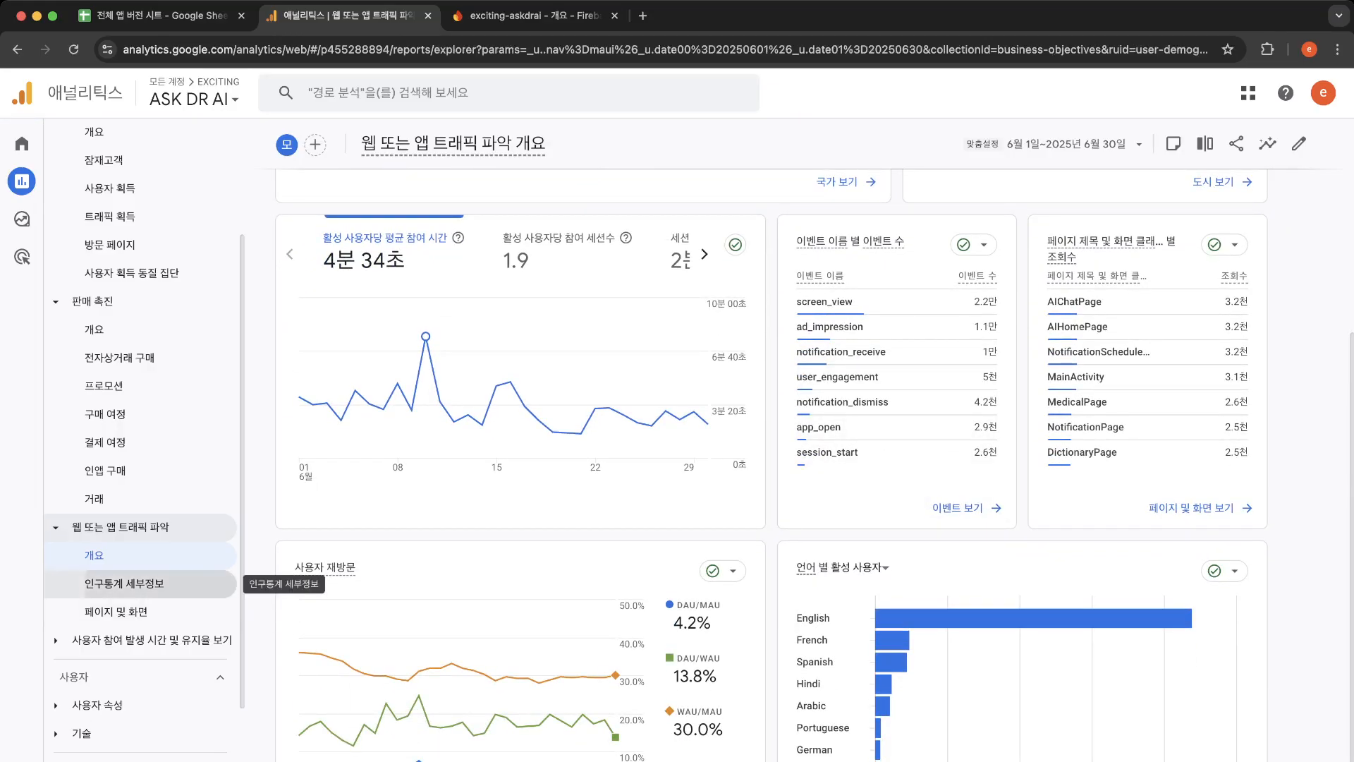
Step: Open the demographic details (인구통계 세부정보) report, set its table dimension to city (시/군/구) and look over the rows
left_click(124, 584)
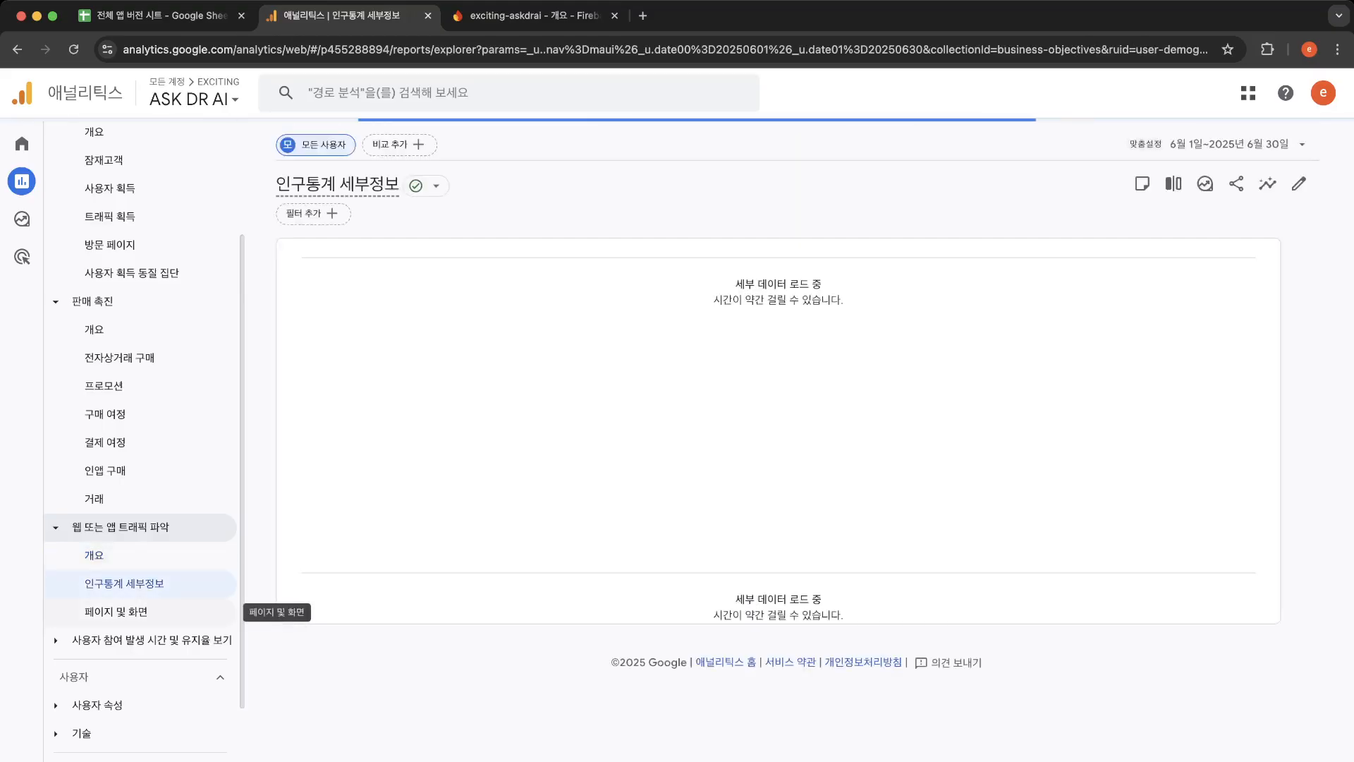
scroll(452, 637, "down", 2)
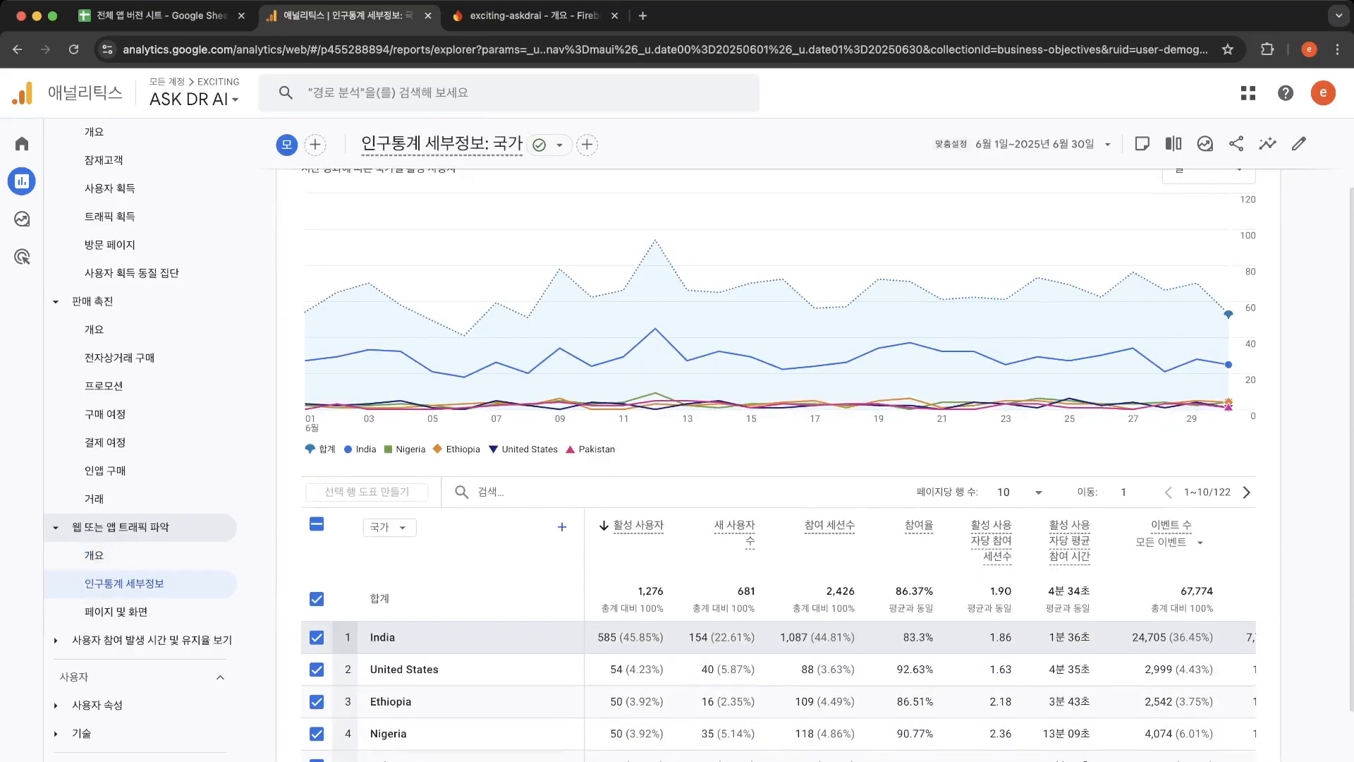
left_click(387, 526)
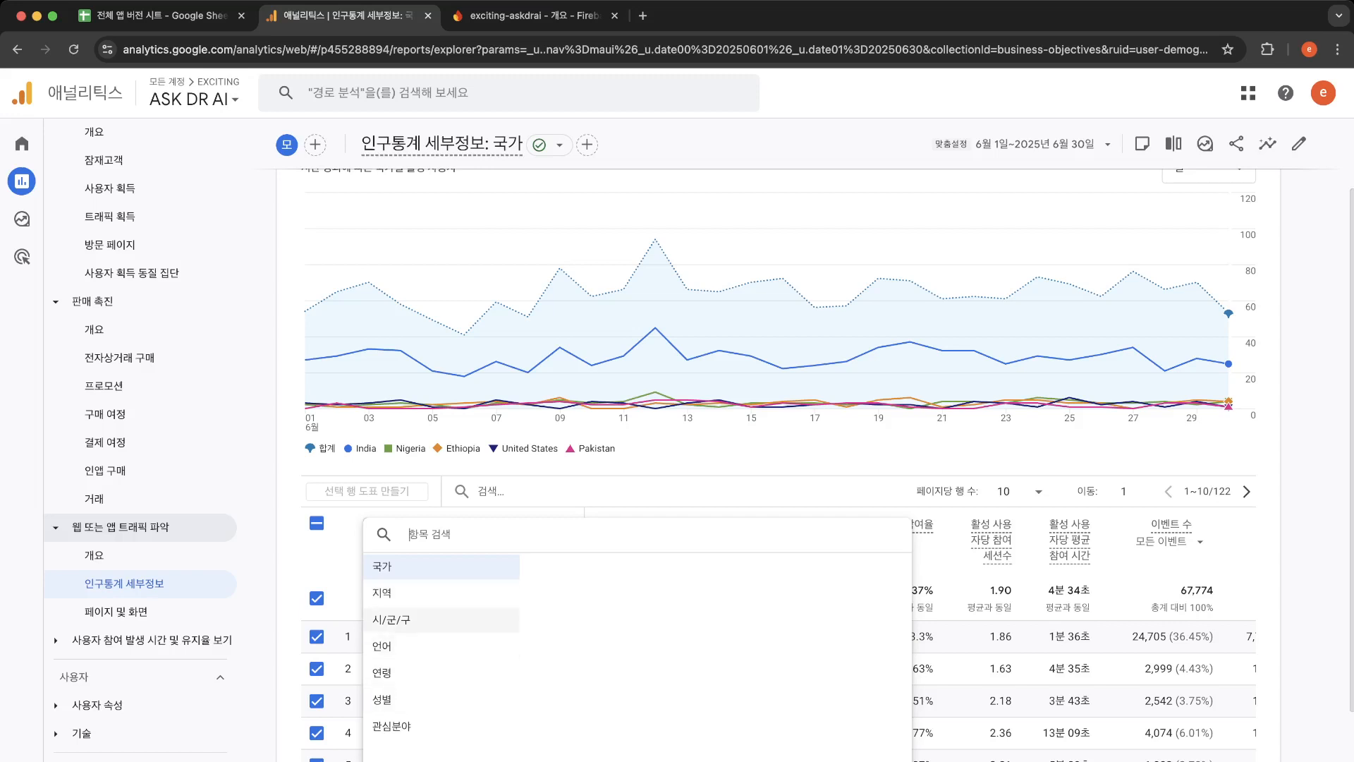
left_click(395, 619)
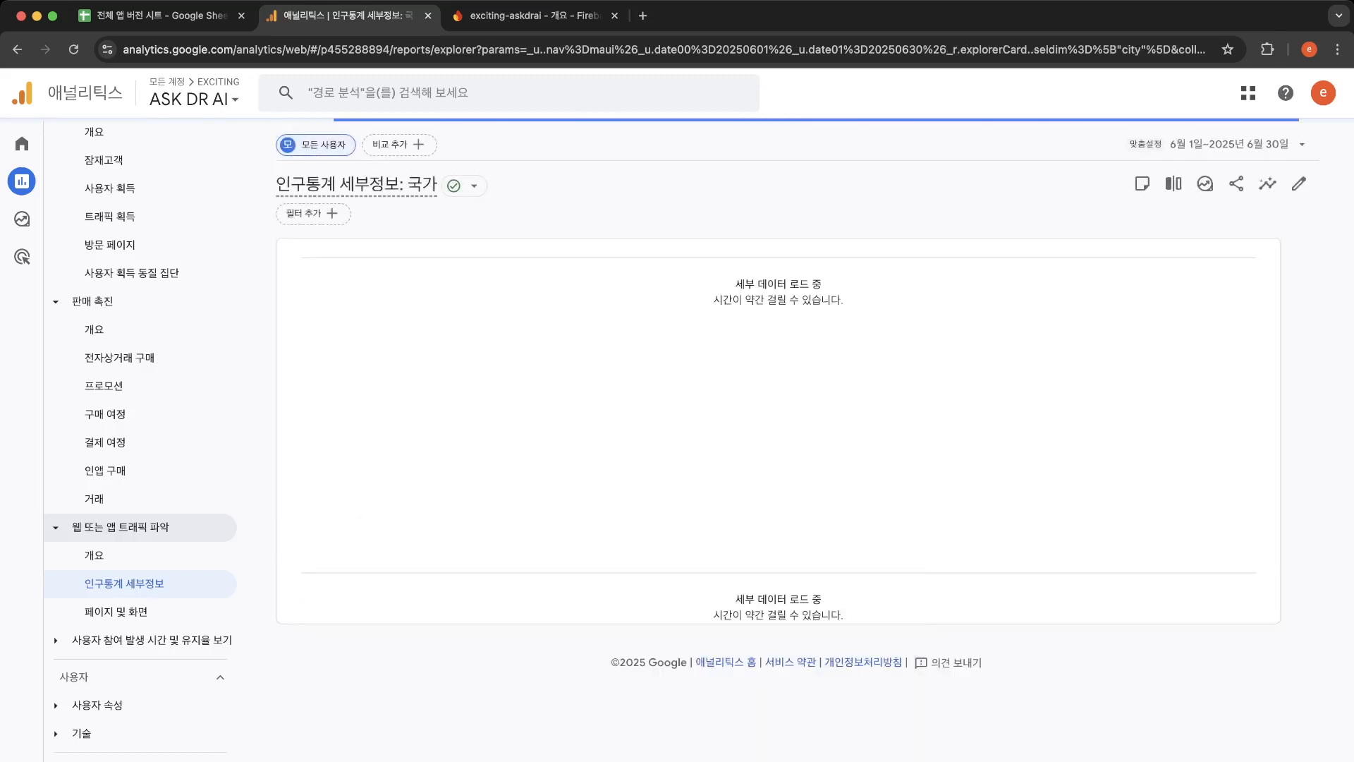
scroll(776, 465, "down", 5)
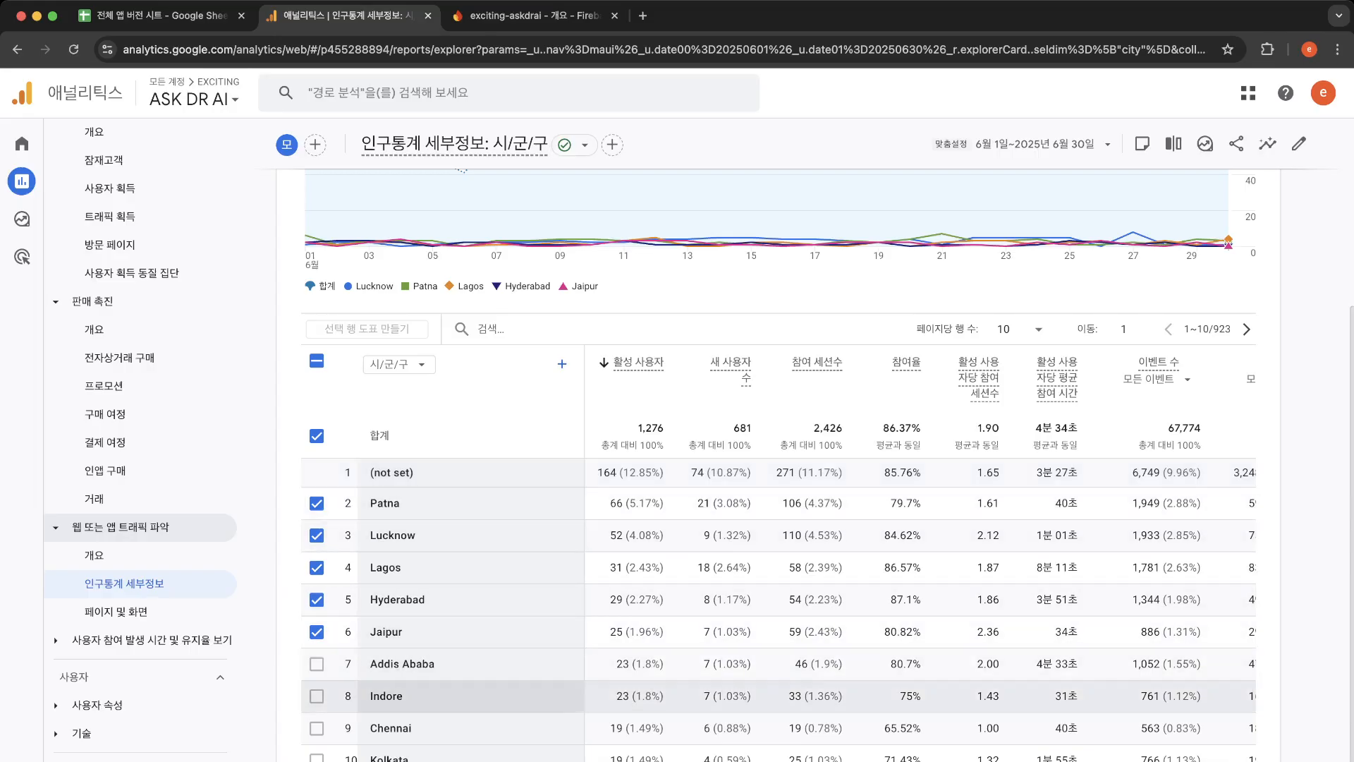
scroll(775, 571, "up", 4)
scroll(776, 593, "down", 2)
scroll(395, 486, "down", 2)
Step: Switch the demographic details table dimension to language (언어) and look over the language rows
left_click(395, 424)
left_click(381, 544)
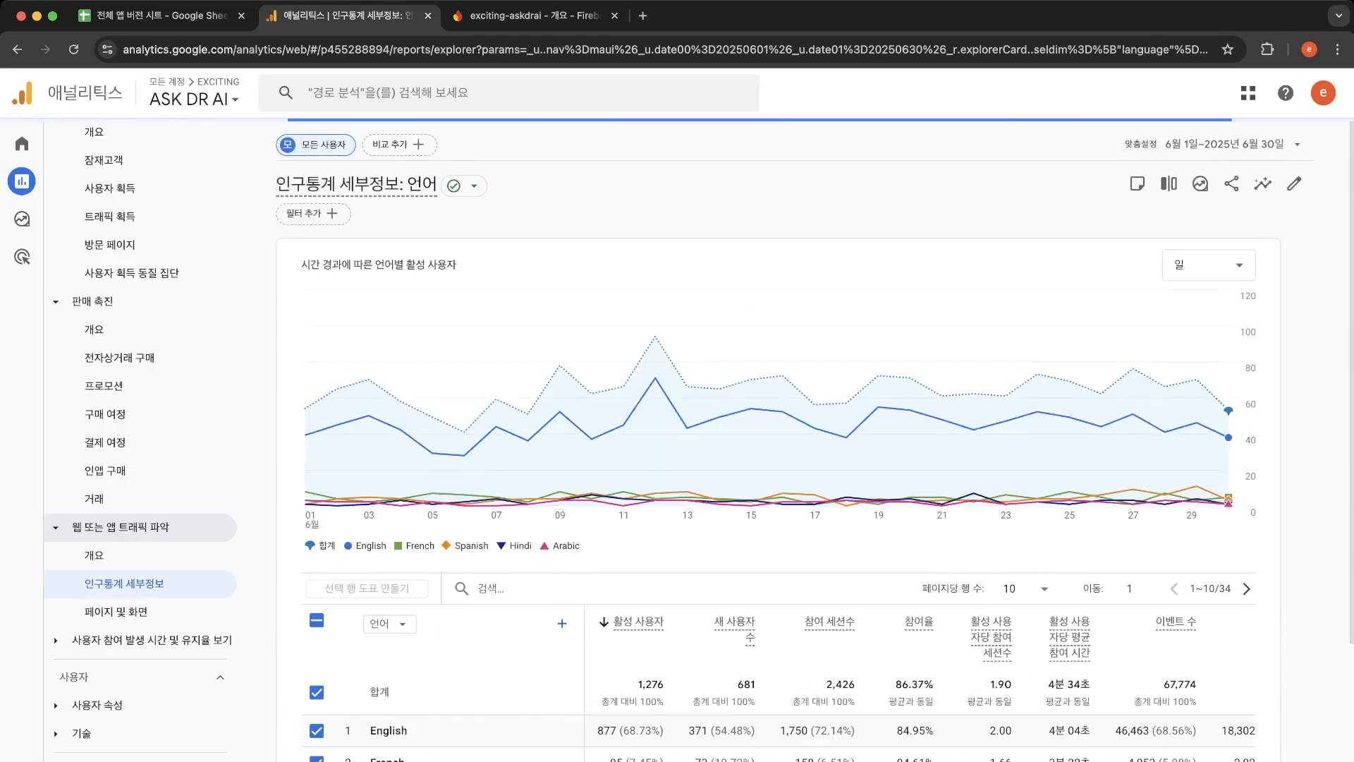
scroll(473, 596, "down", 2)
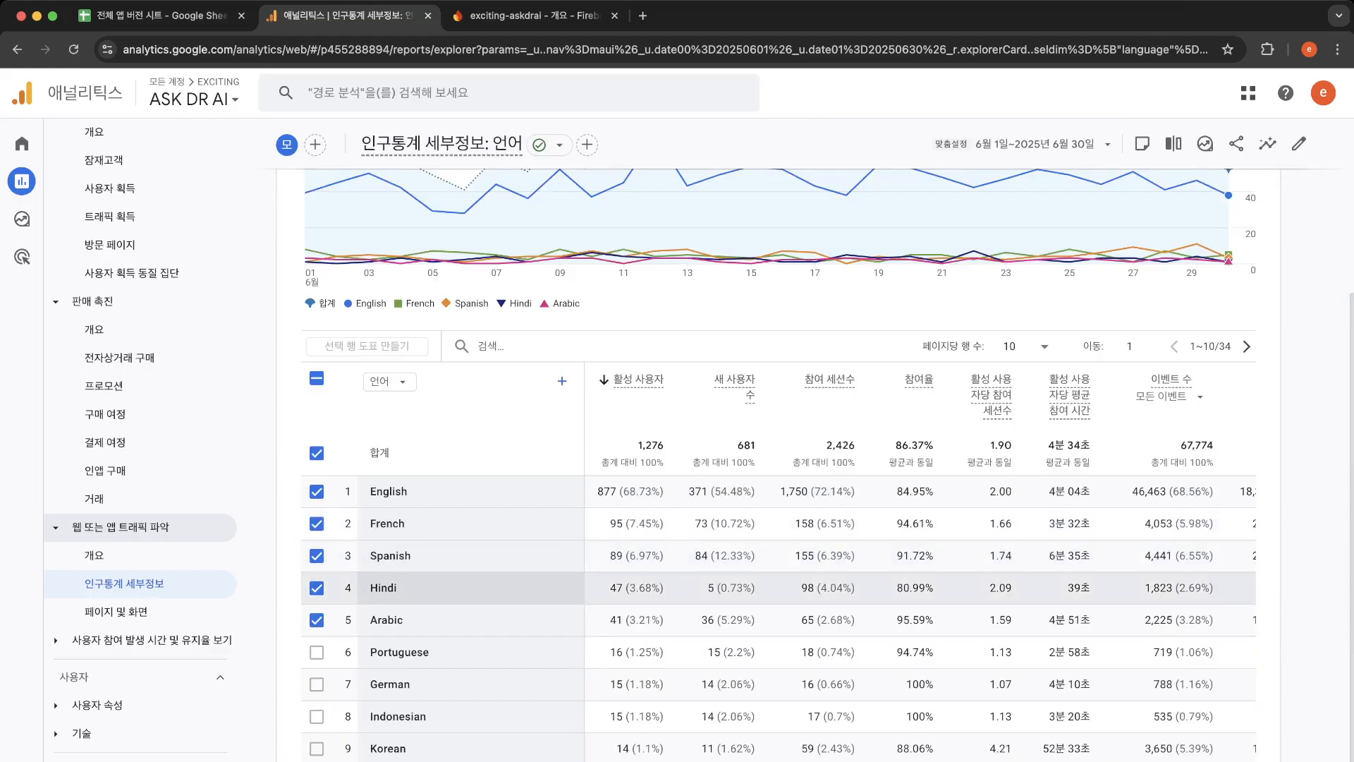
scroll(776, 522, "down", 1)
scroll(776, 550, "up", 1)
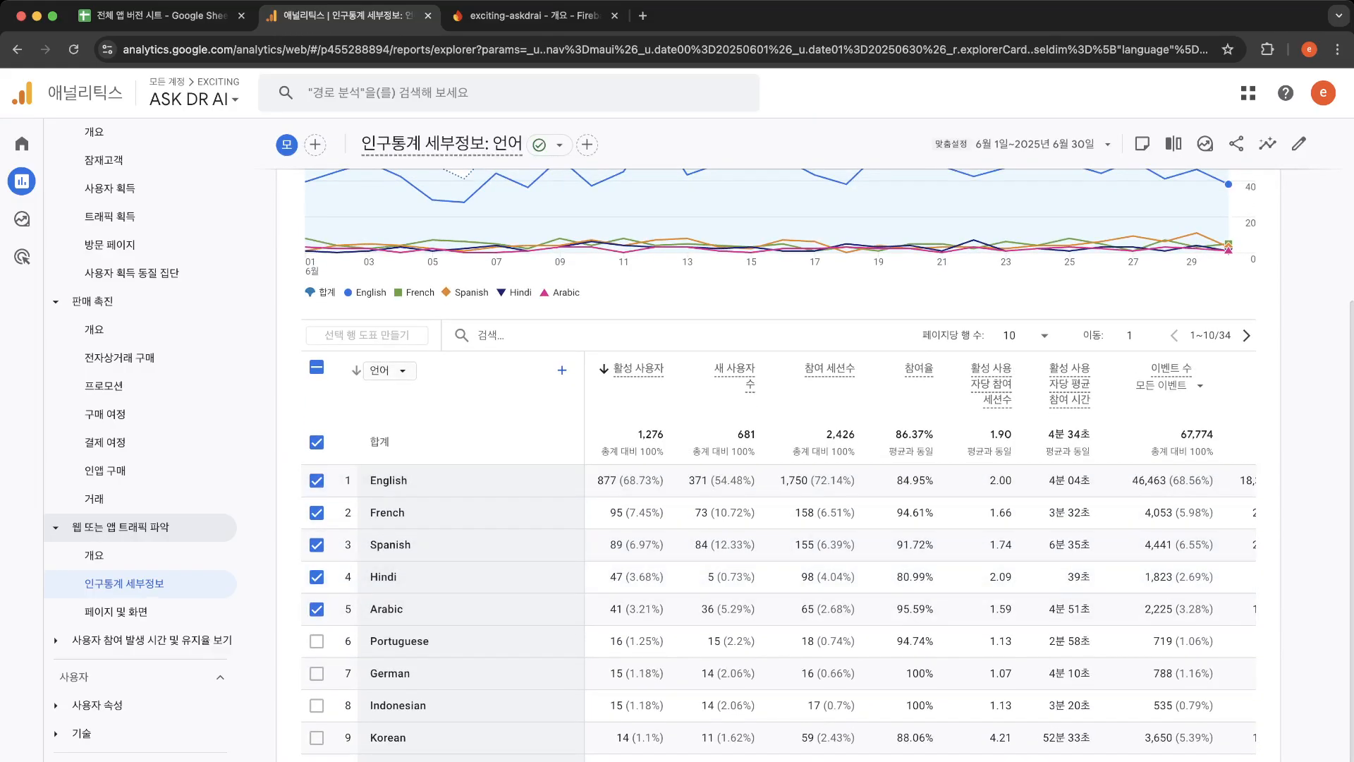
Step: View the demographic details by age (연령), gender (성별) and interests (관심분야) in turn
left_click(389, 370)
left_click(392, 517)
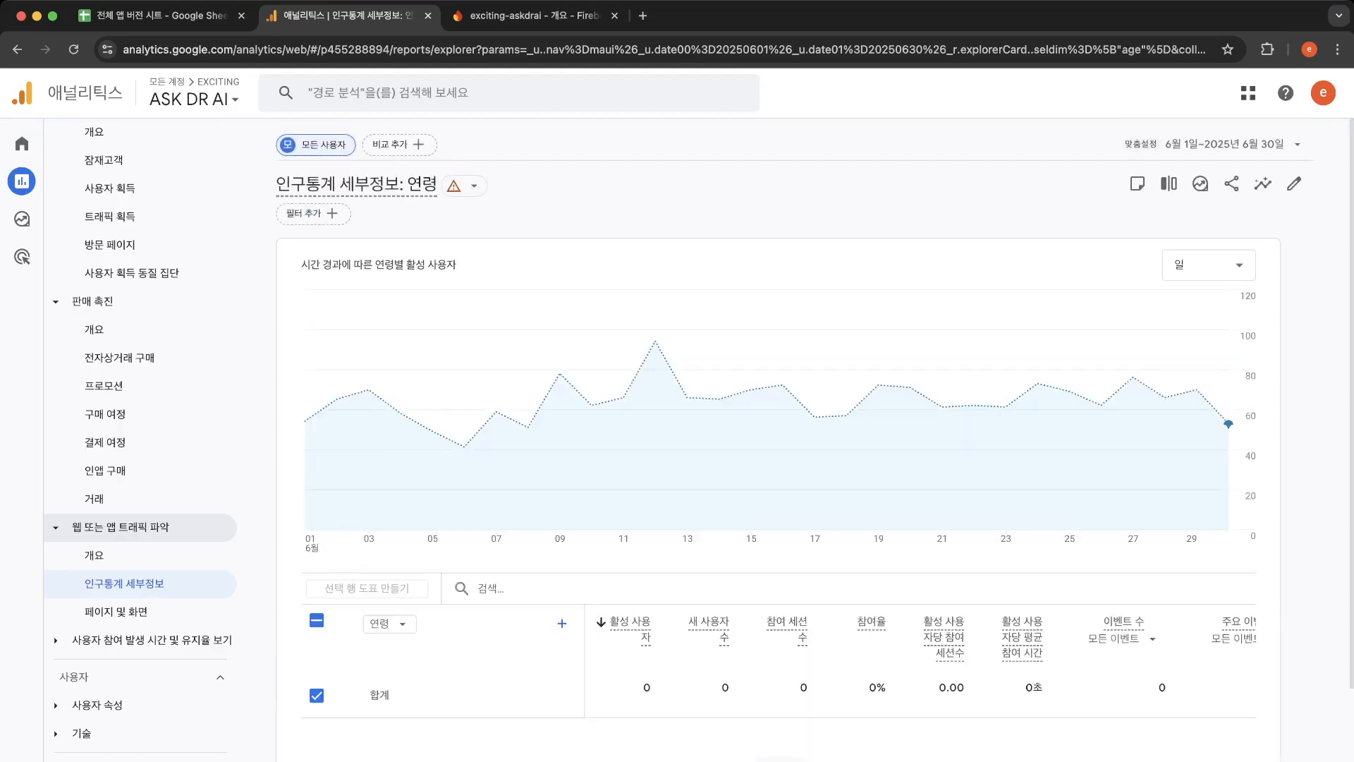
left_click(389, 488)
left_click(395, 660)
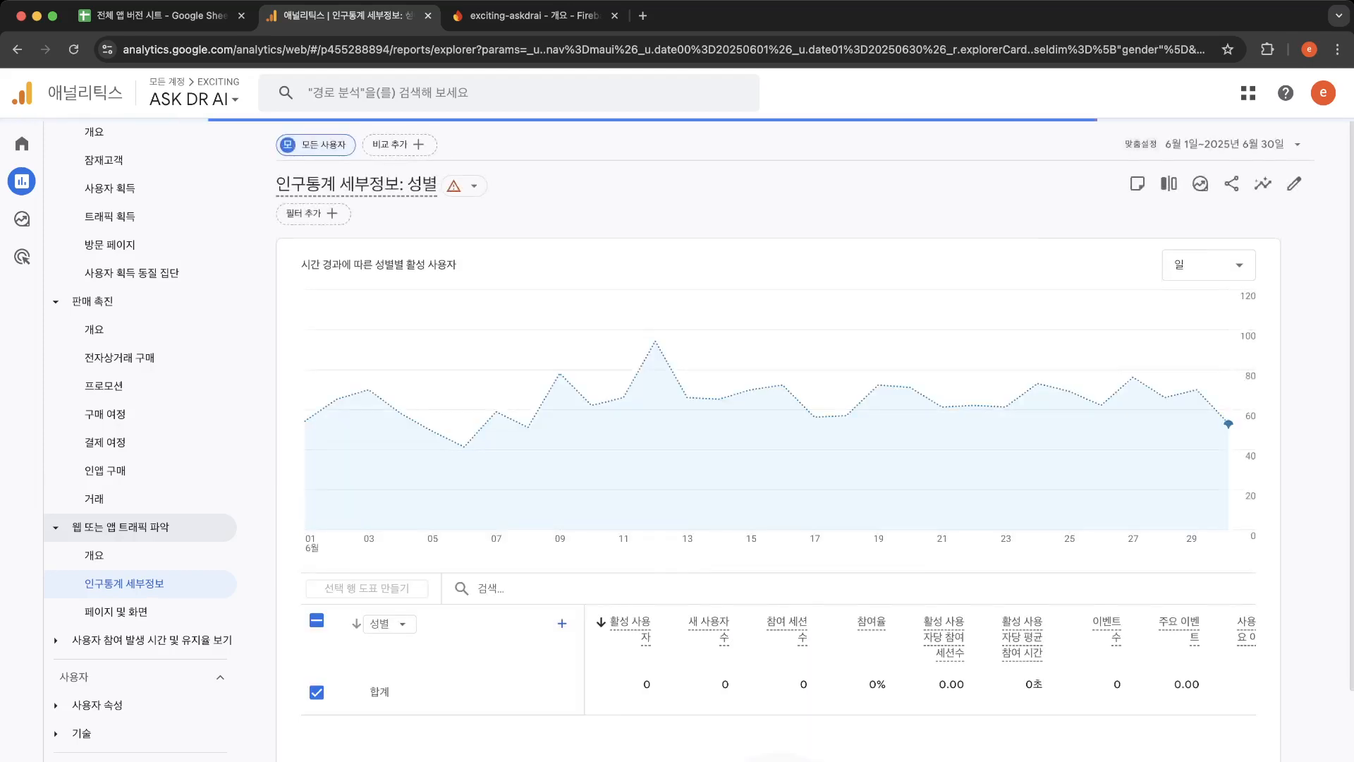
left_click(389, 471)
left_click(391, 670)
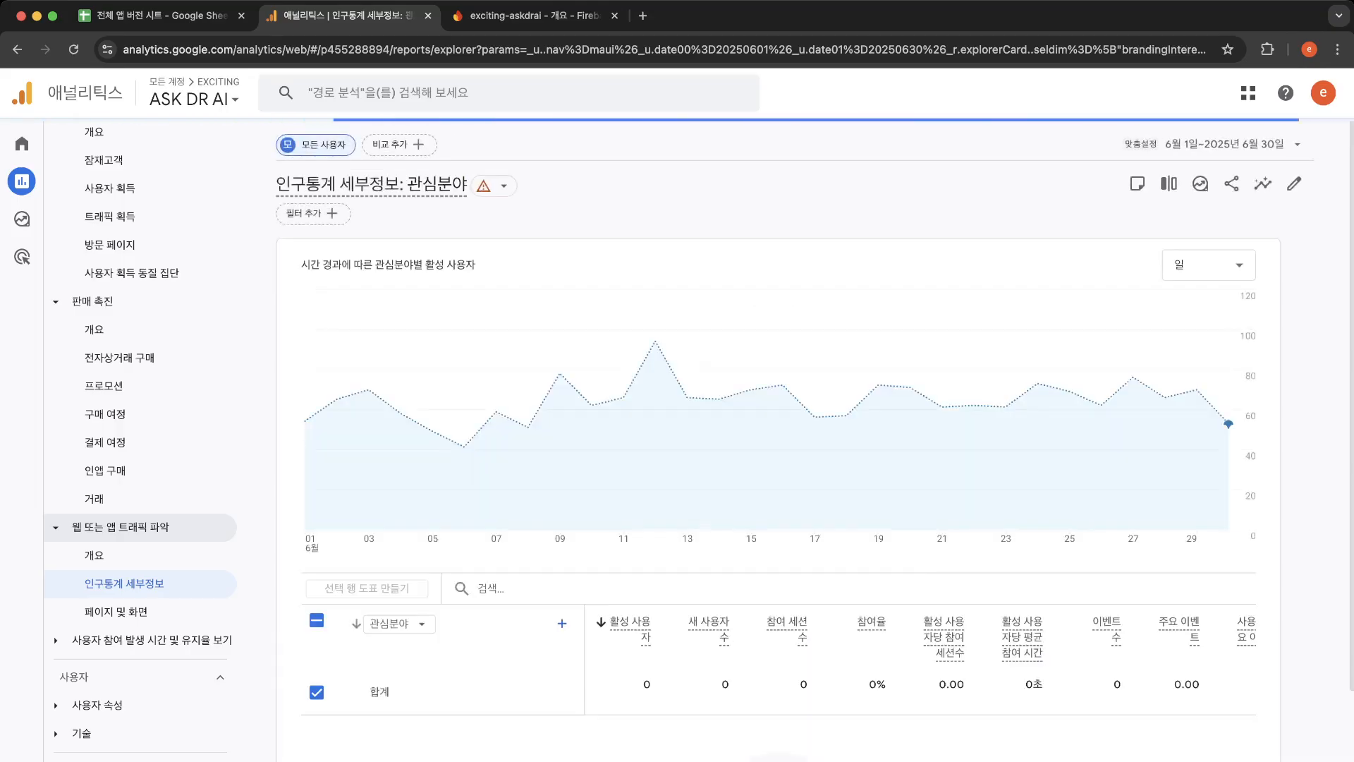
scroll(779, 465, "down", 3)
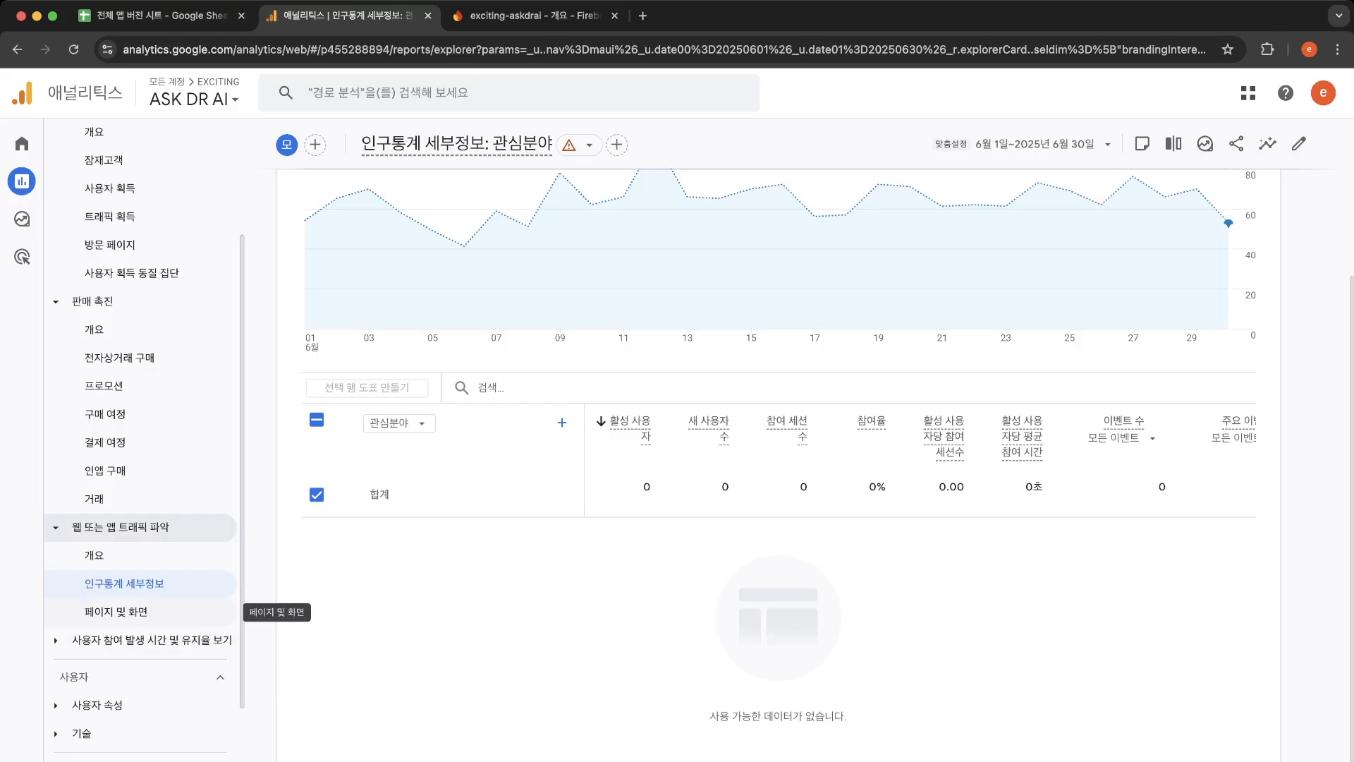
Step: Open the pages and screens (페이지 및 화면) report under web or app traffic and review the table of screen classes
left_click(141, 611)
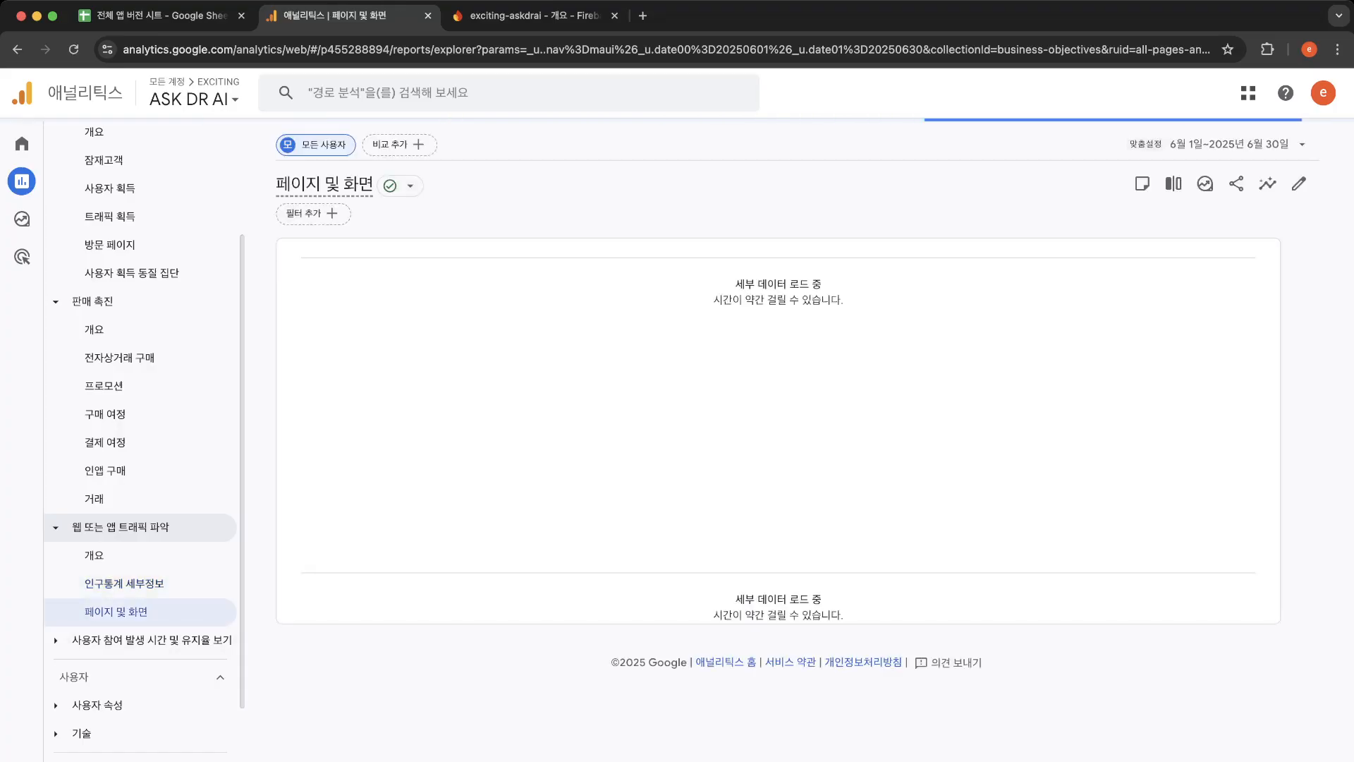
scroll(141, 732, "down", 1)
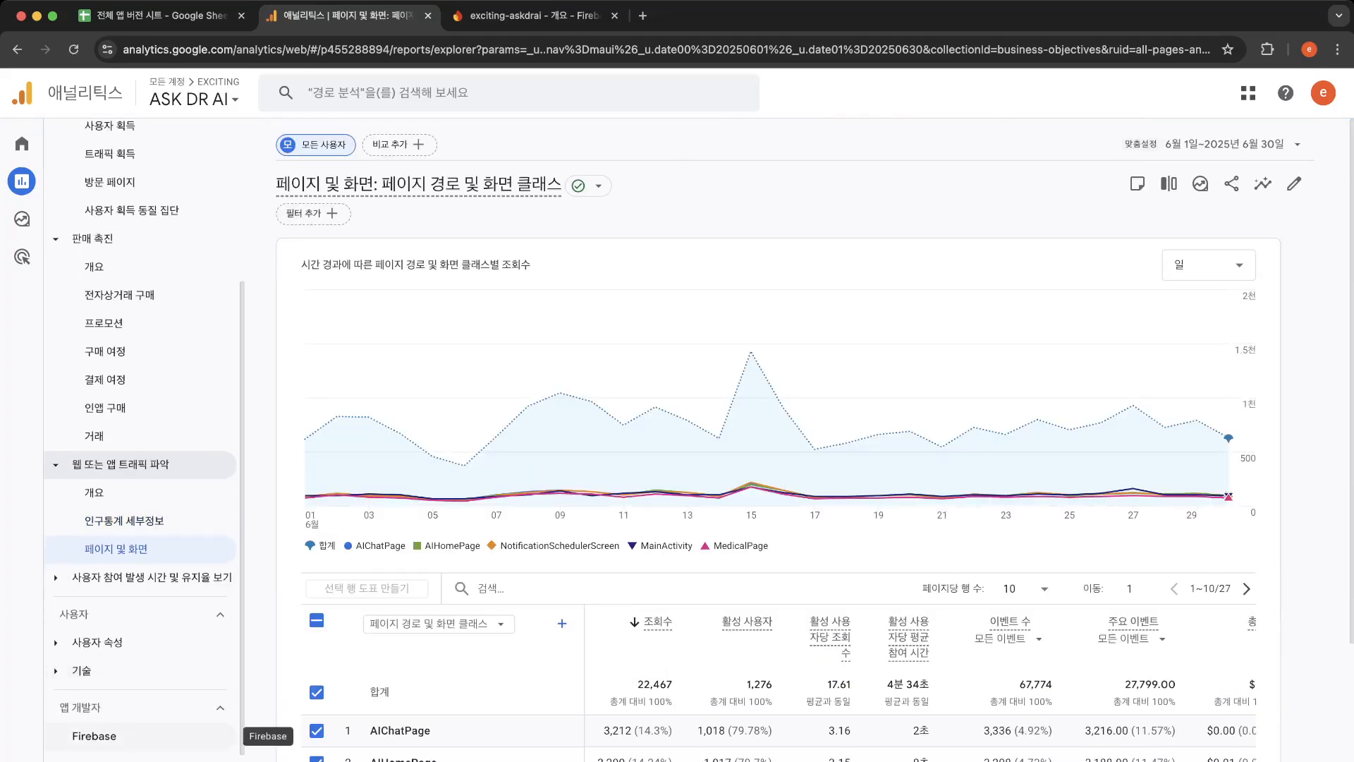
scroll(776, 459, "down", 4)
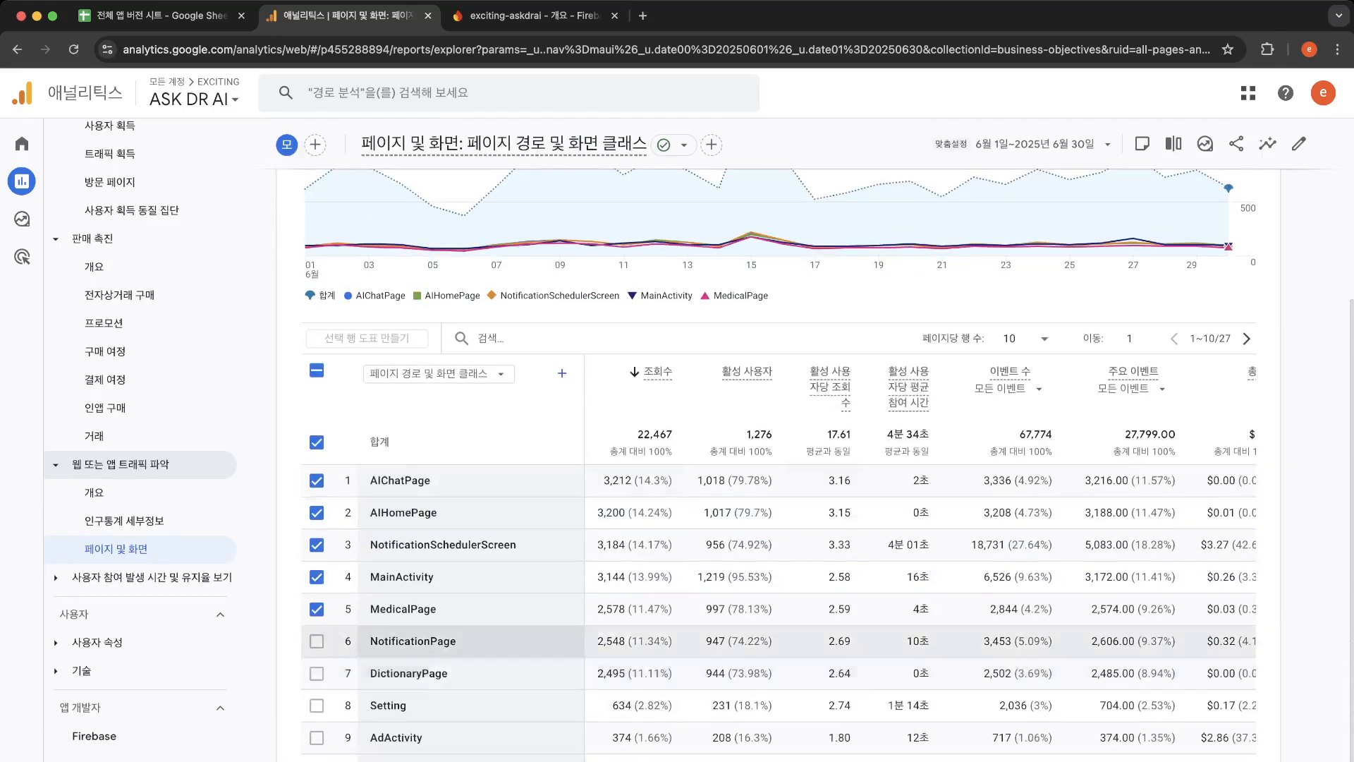
scroll(775, 635, "down", 1)
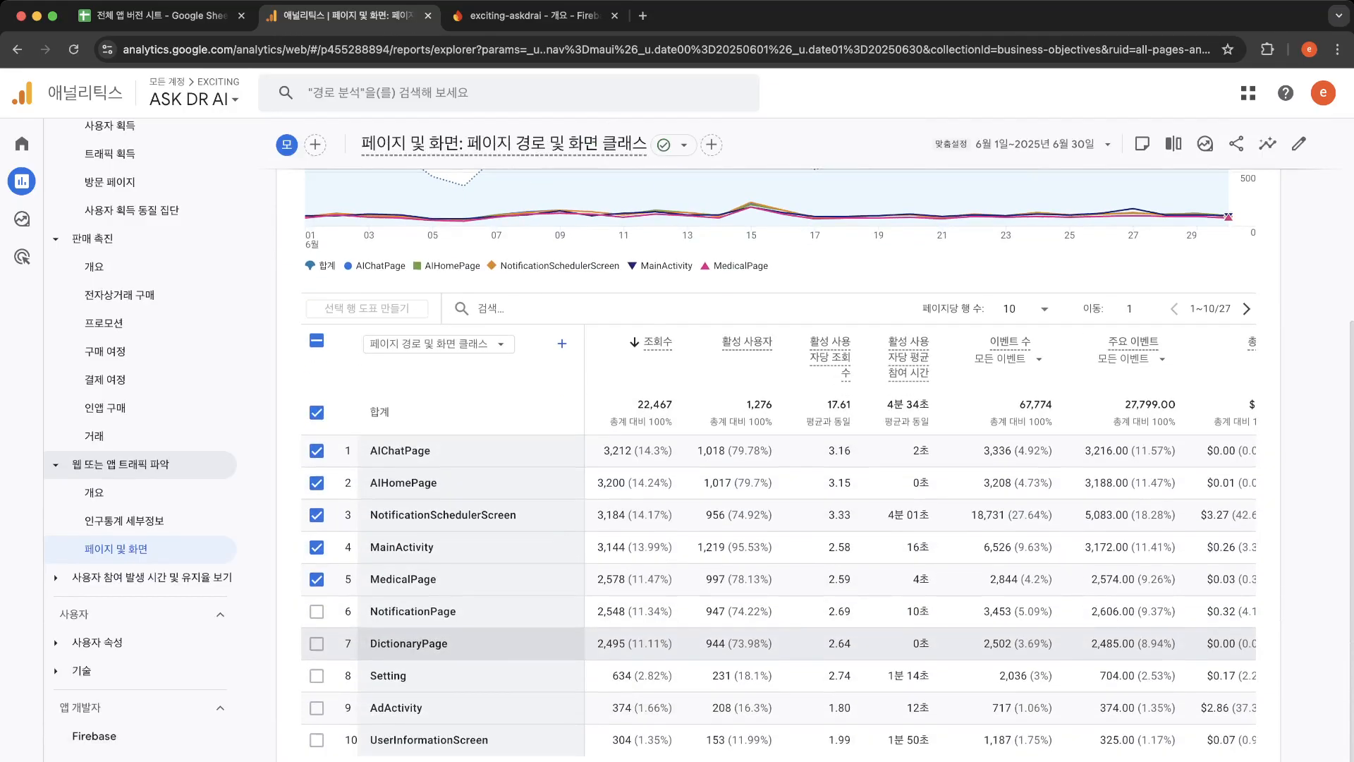
scroll(776, 458, "up", 1)
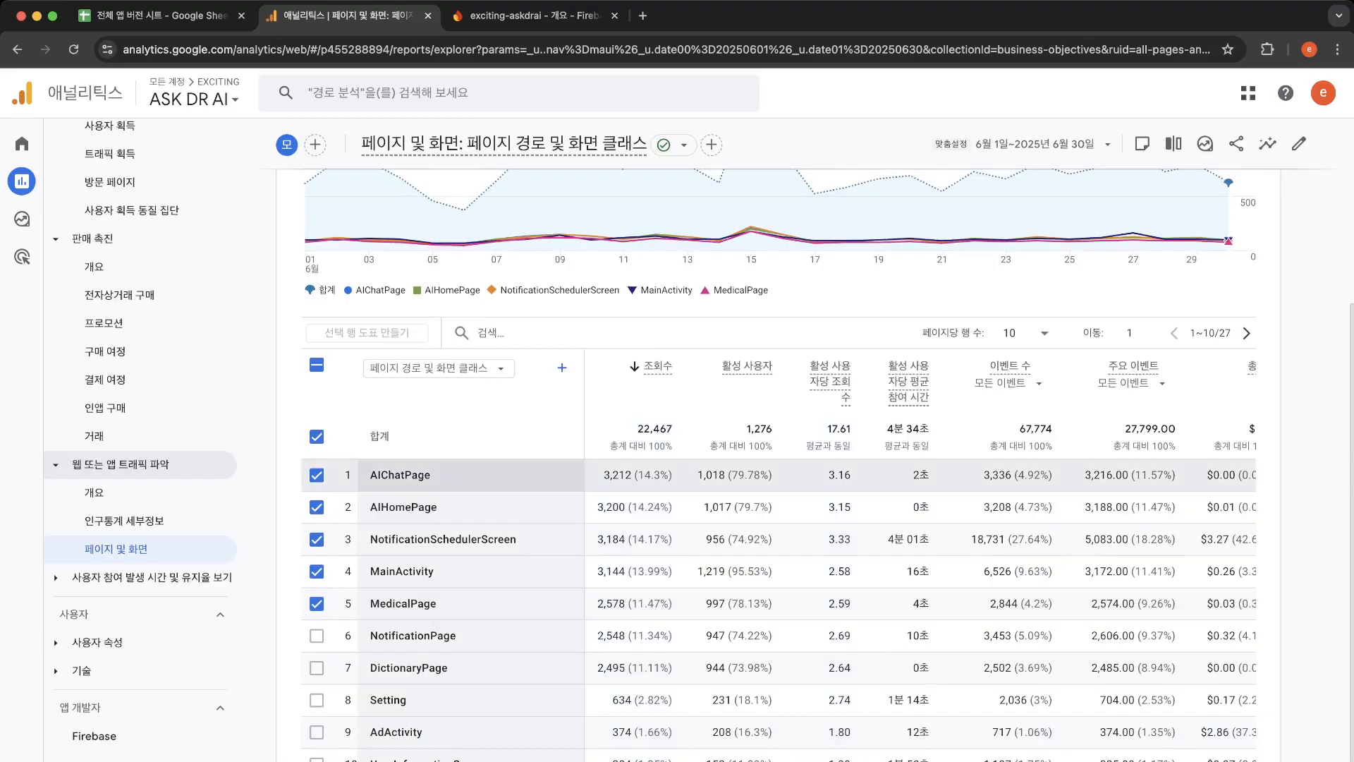
scroll(776, 547, "down", 1)
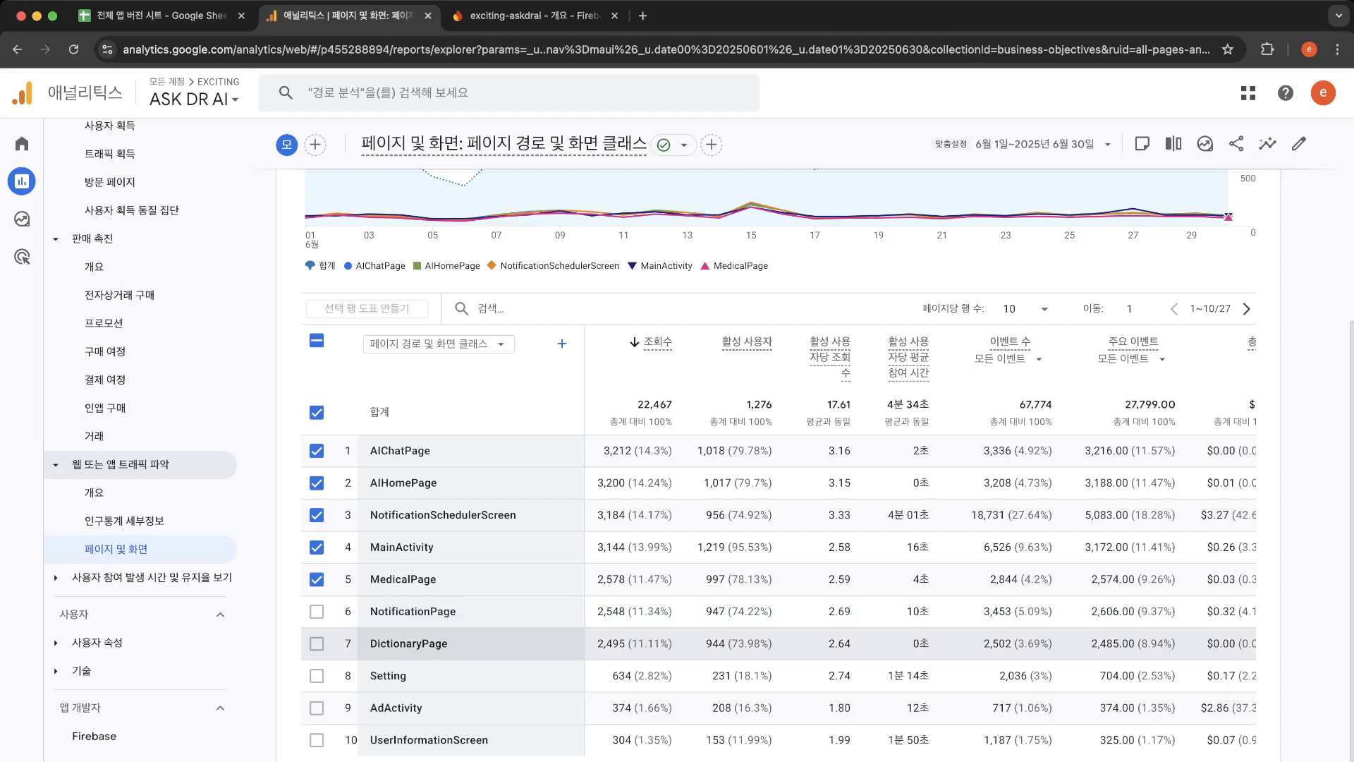
Step: Open the events (이벤트) report under user engagement and retention, show 50 rows per page and look through the event list
left_click(151, 577)
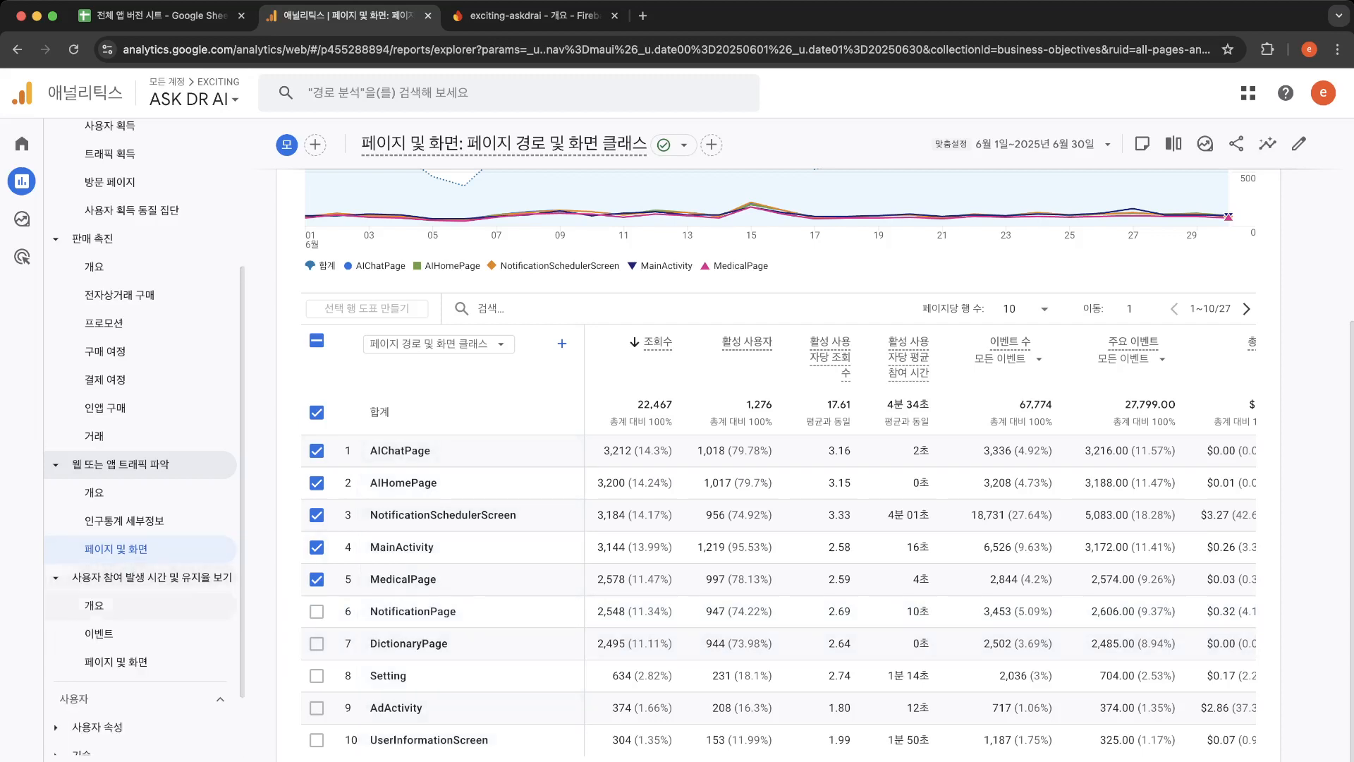
left_click(113, 634)
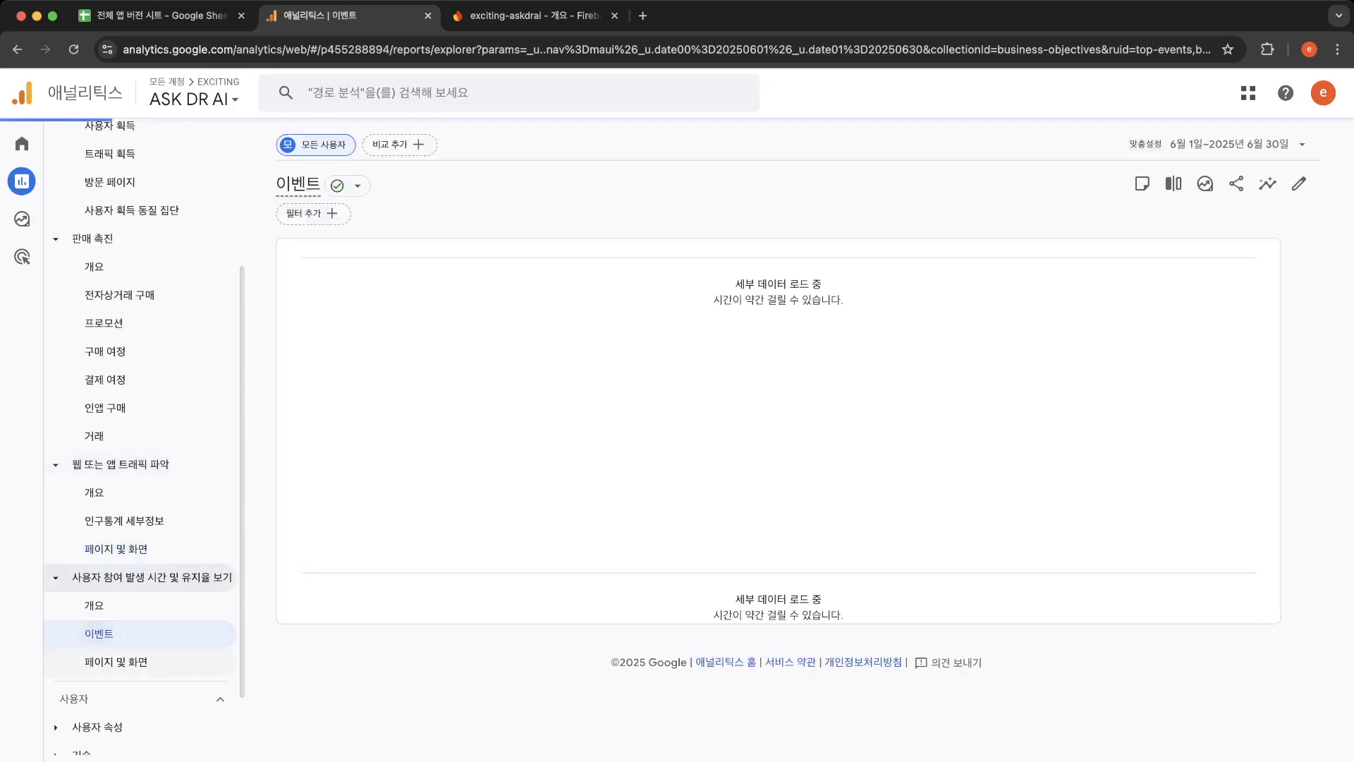
scroll(776, 493, "down", 3)
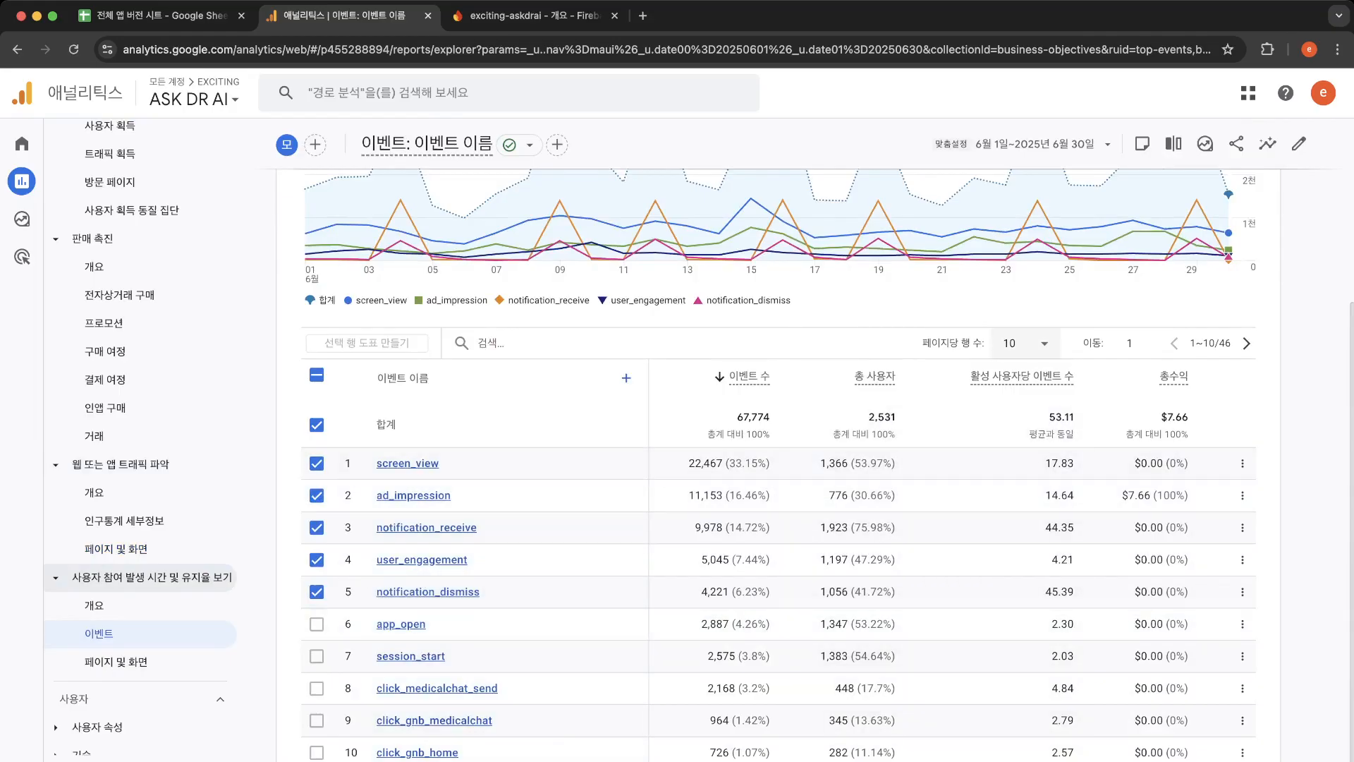
left_click(1024, 342)
left_click(1012, 459)
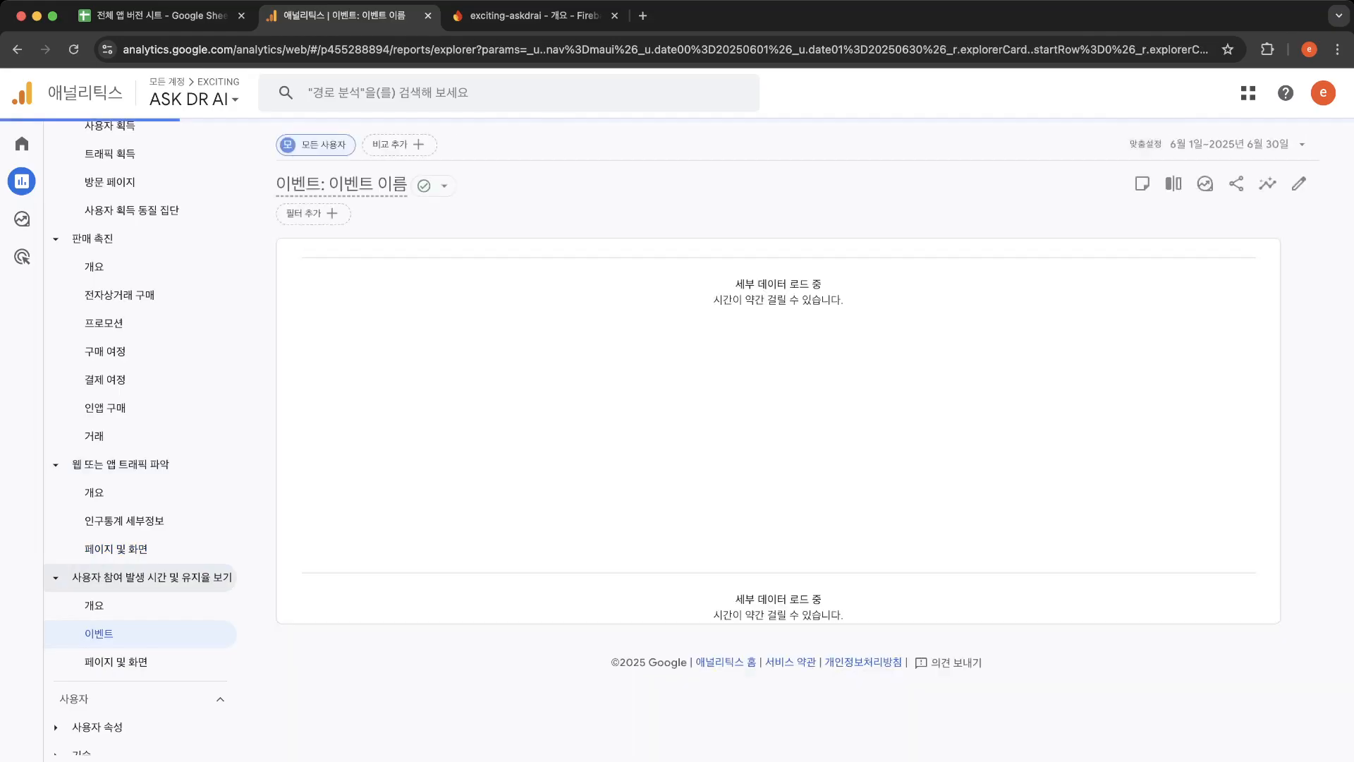
scroll(620, 507, "down", 7)
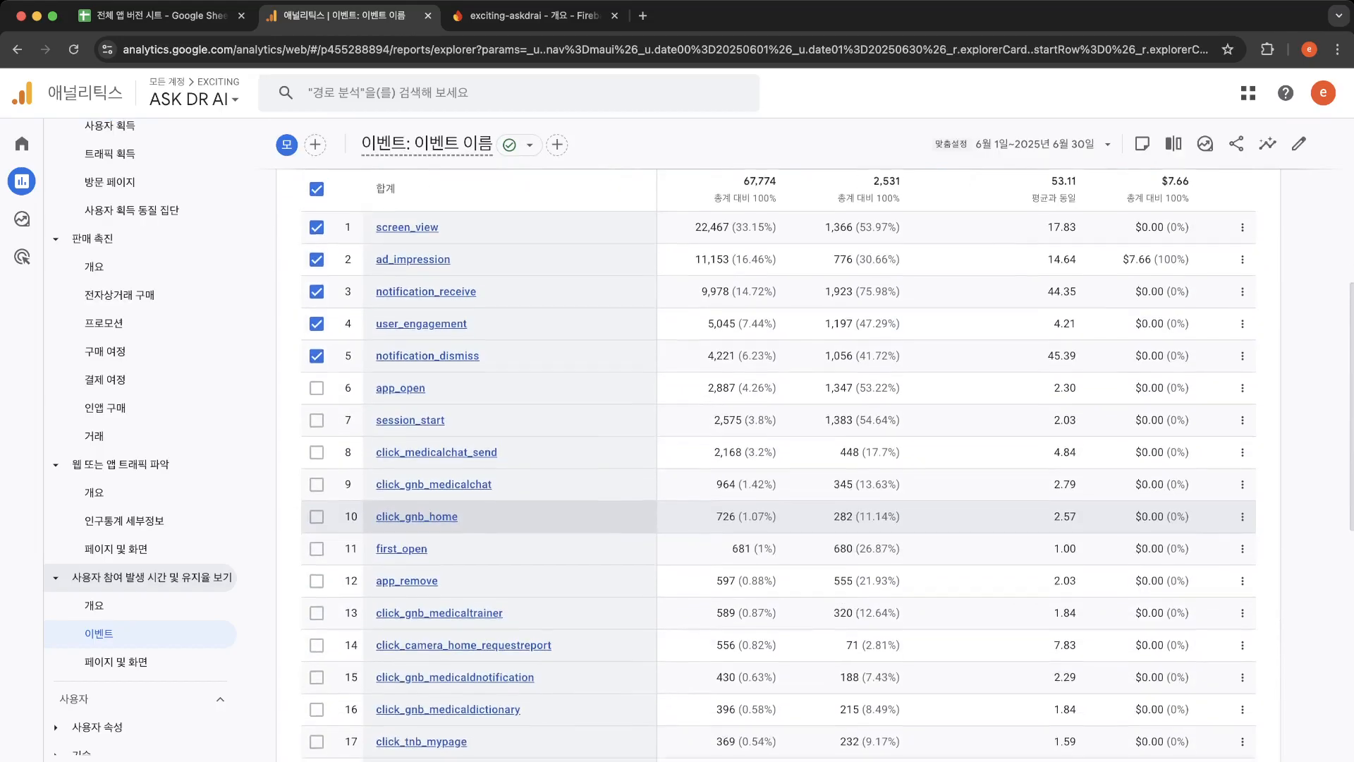
scroll(620, 508, "up", 4)
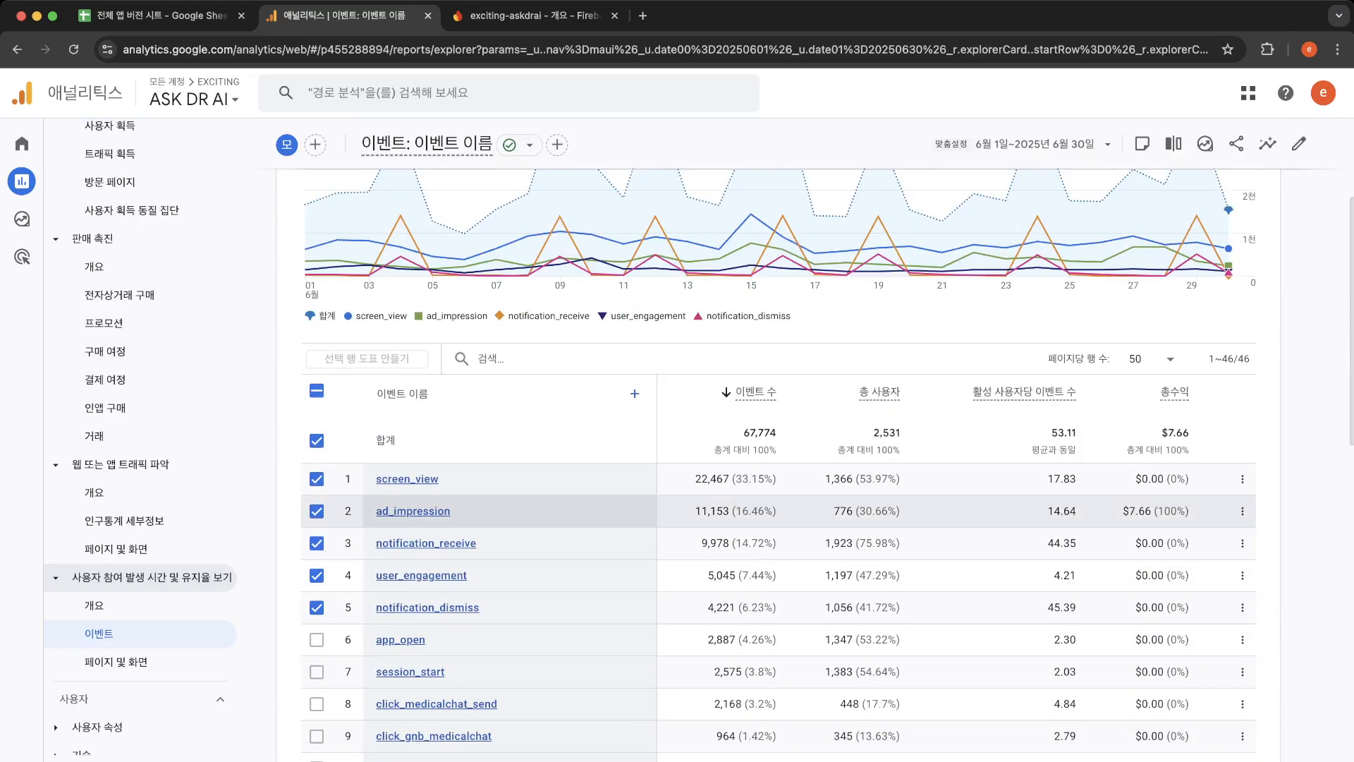
scroll(620, 511, "down", 7)
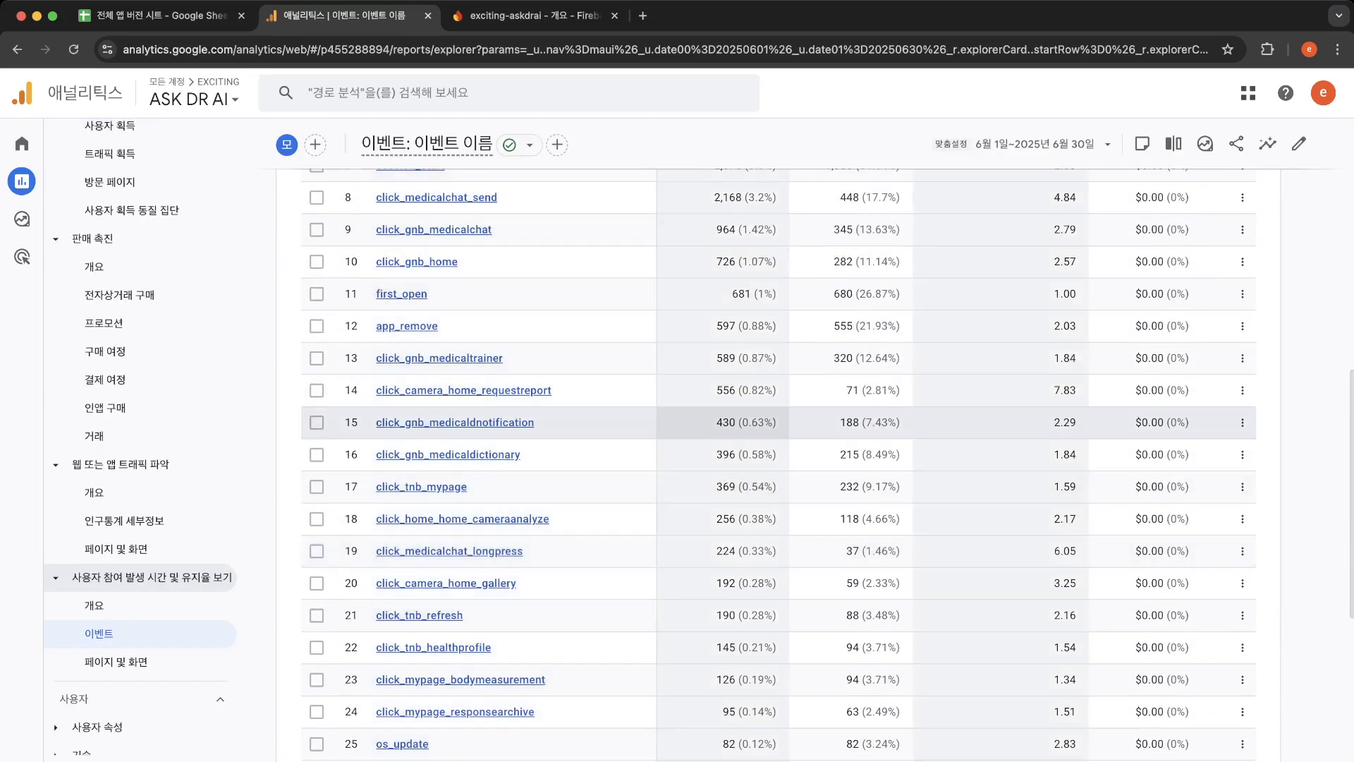
scroll(620, 419, "down", 1)
scroll(620, 423, "up", 1)
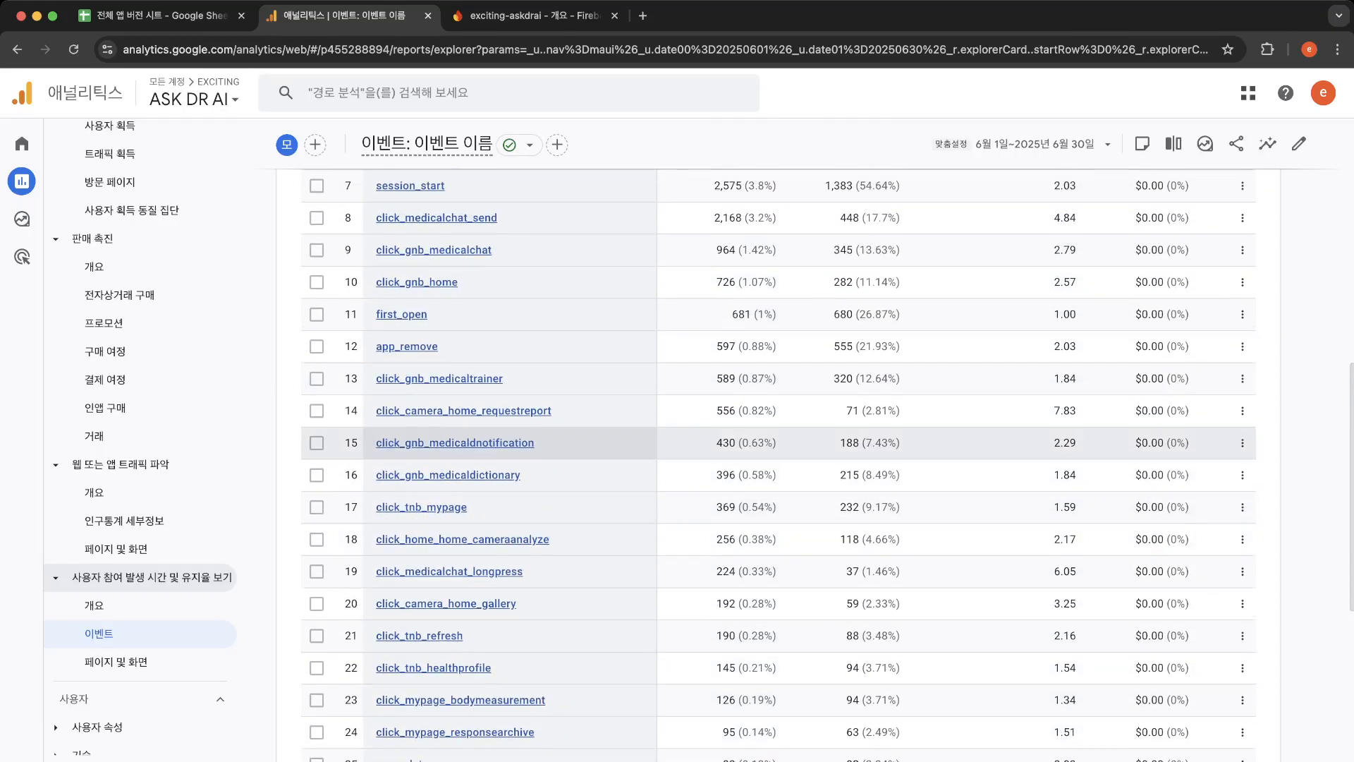
Step: Examine the rest of the events table and the custom (맞춤) options available as its secondary dimension, without adding one
scroll(620, 626, "down", 1)
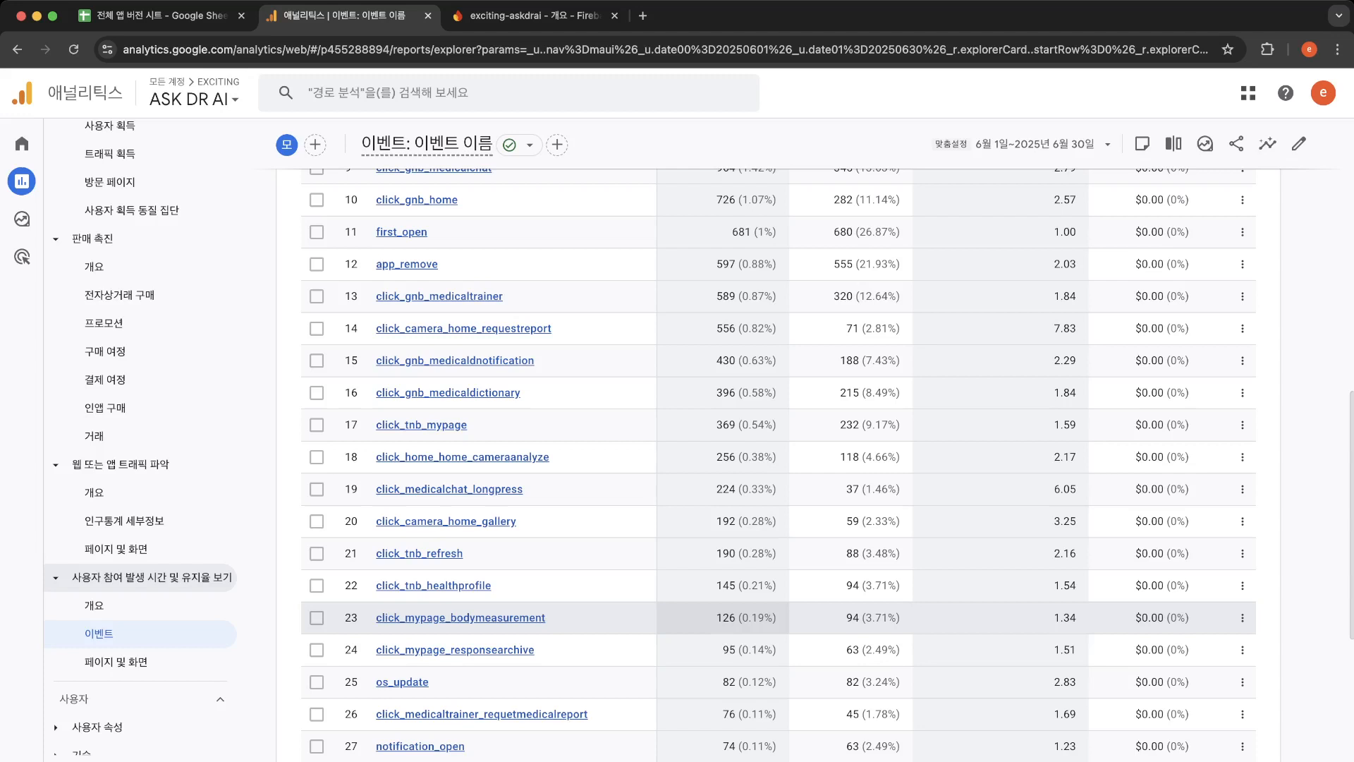
scroll(723, 618, "up", 11)
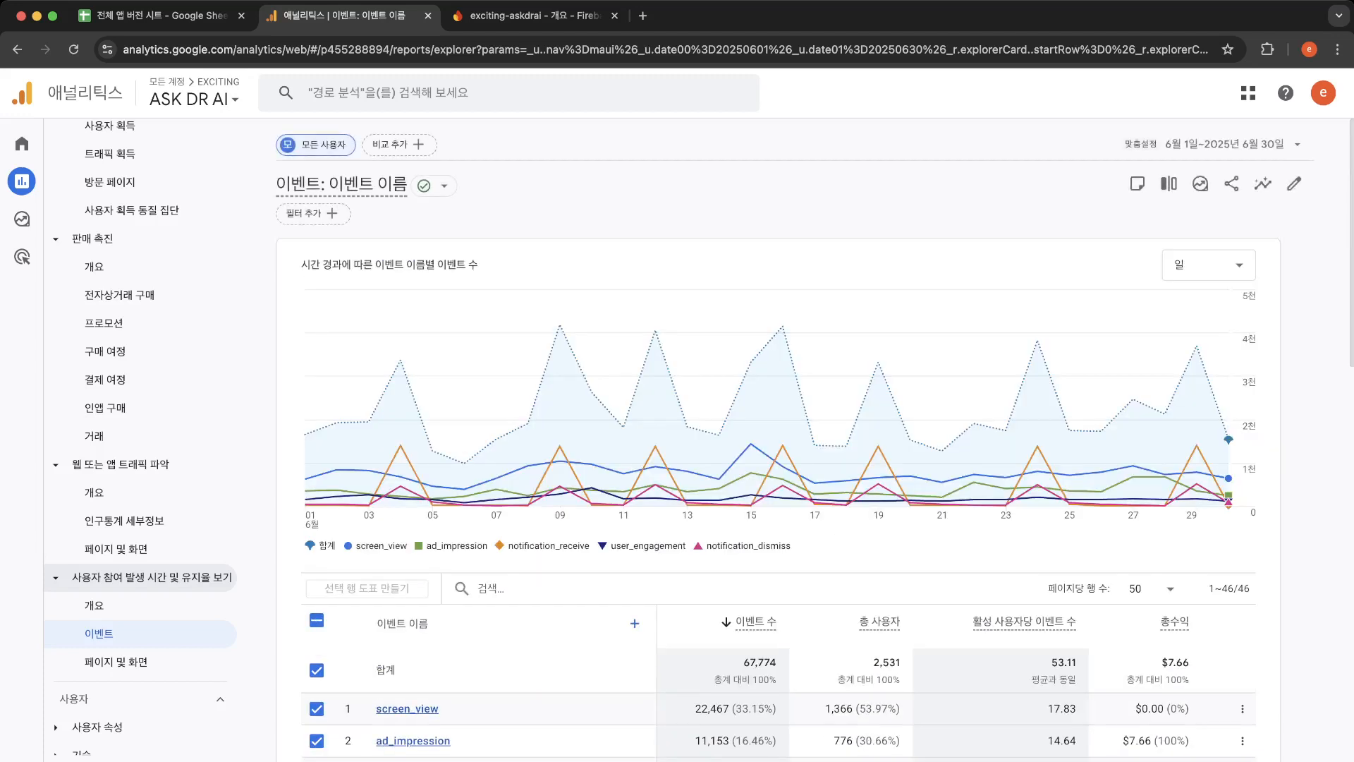
left_click(636, 622)
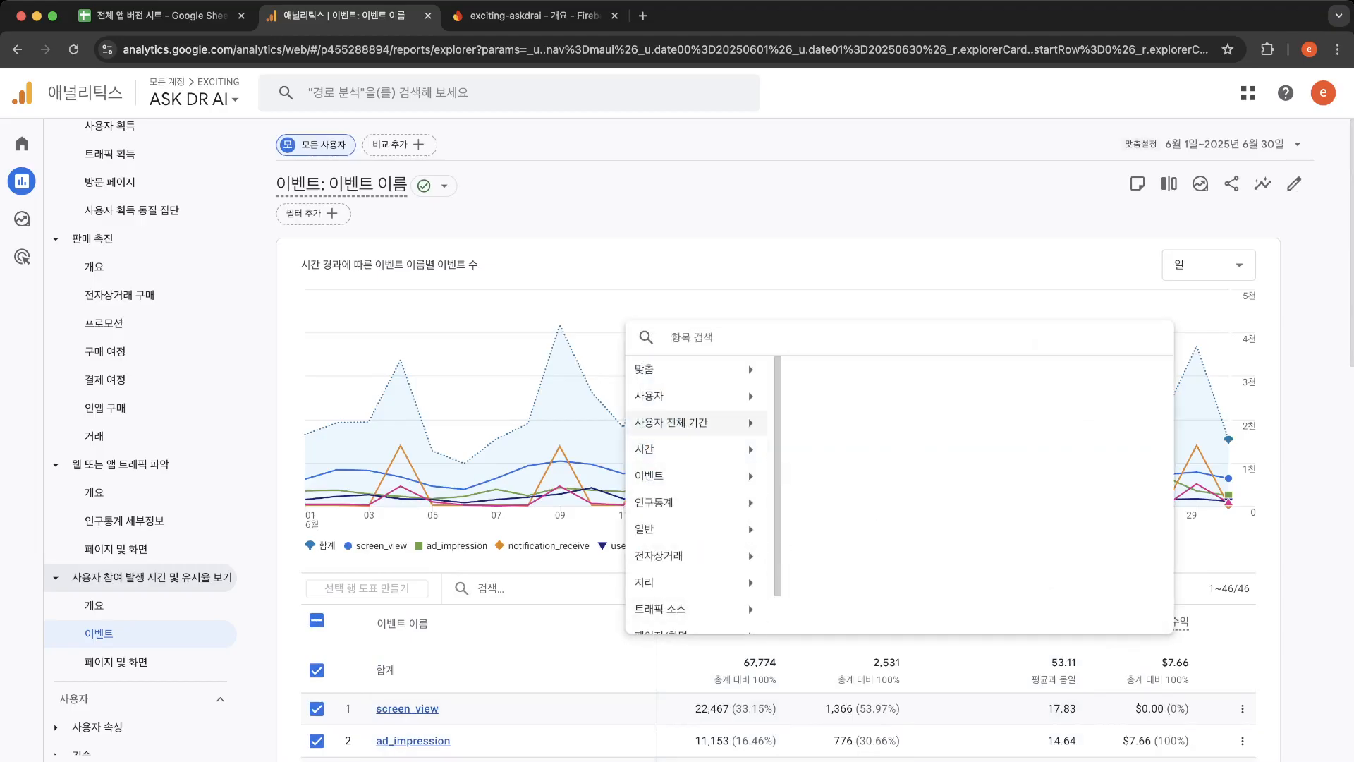
mouse_move(677, 369)
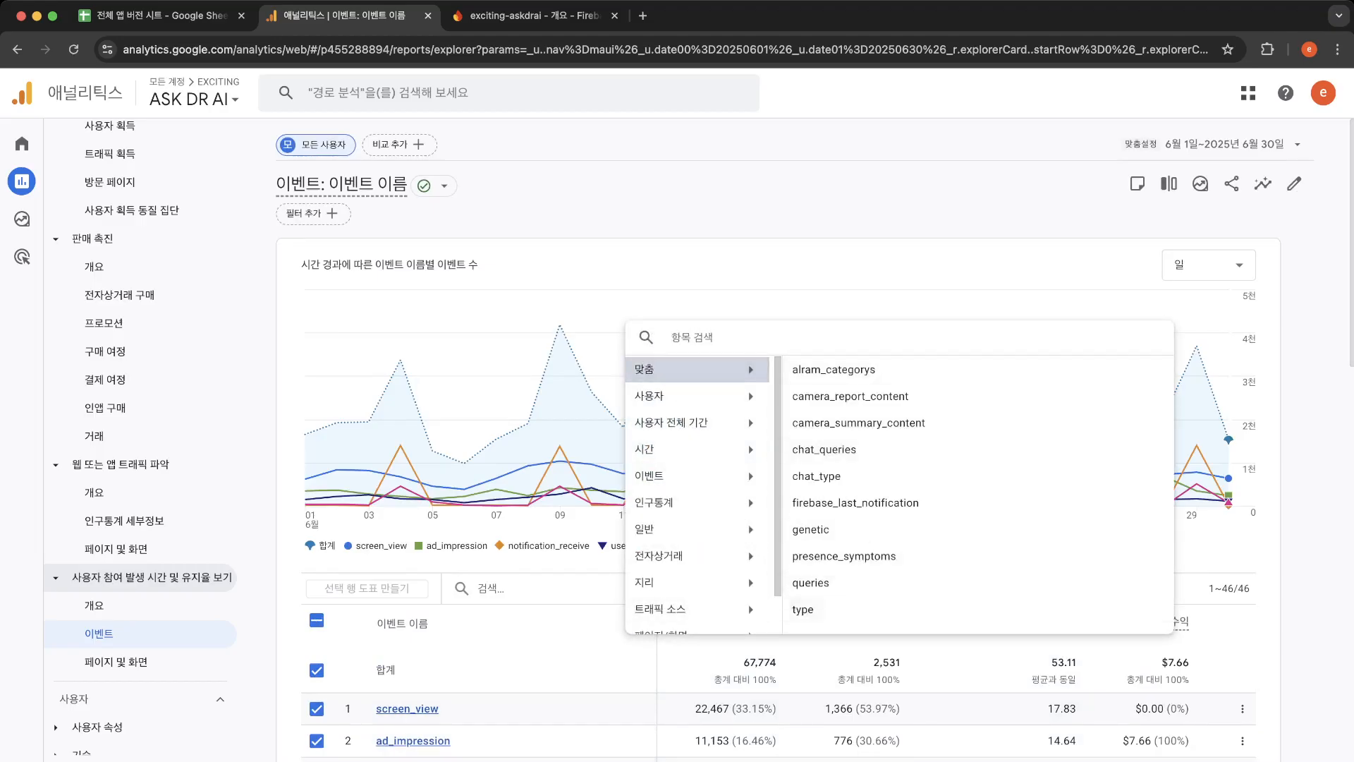
key("Escape")
scroll(508, 635, "down", 6)
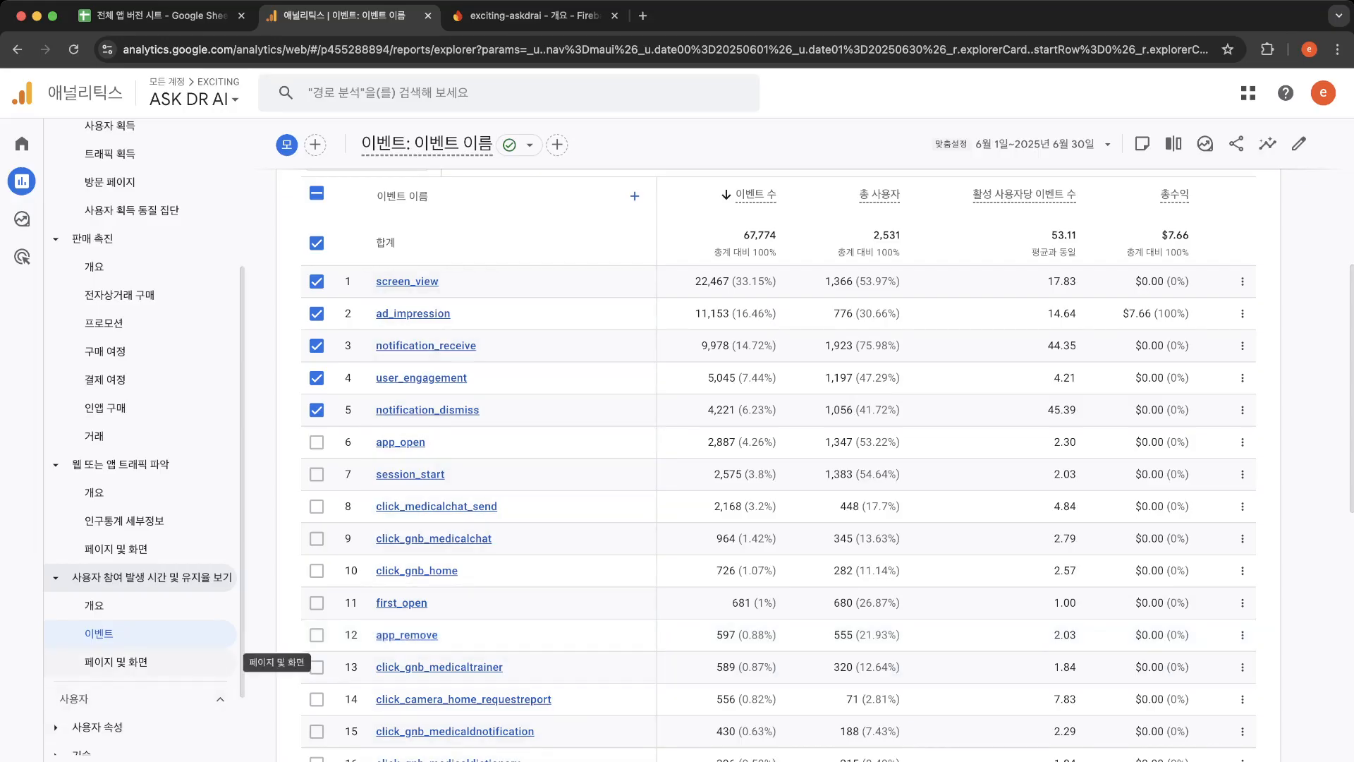
Step: Open the pages and screens (페이지 및 화면) report under user engagement and retention and switch its table dimension to 페이지 제목 및 화면 이름
left_click(212, 661)
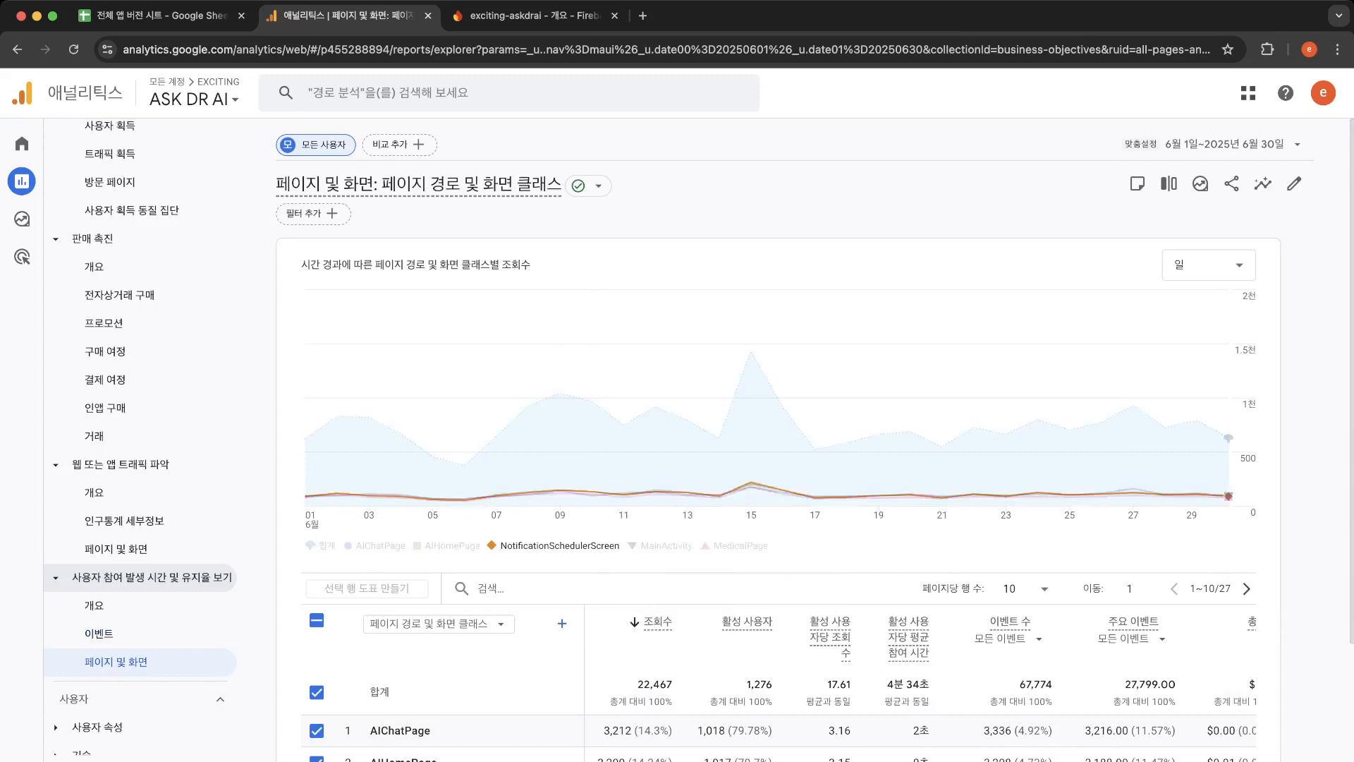
scroll(614, 466, "down", 3)
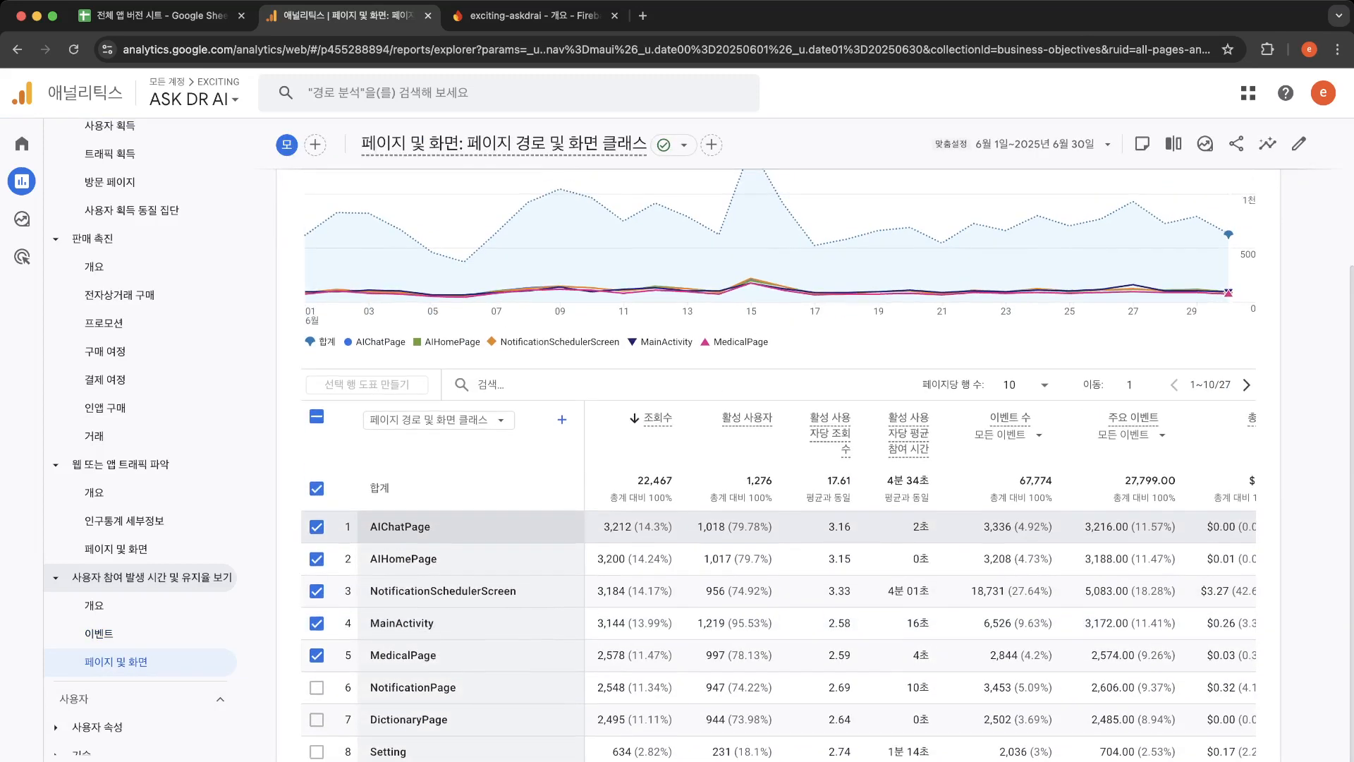
left_click(437, 420)
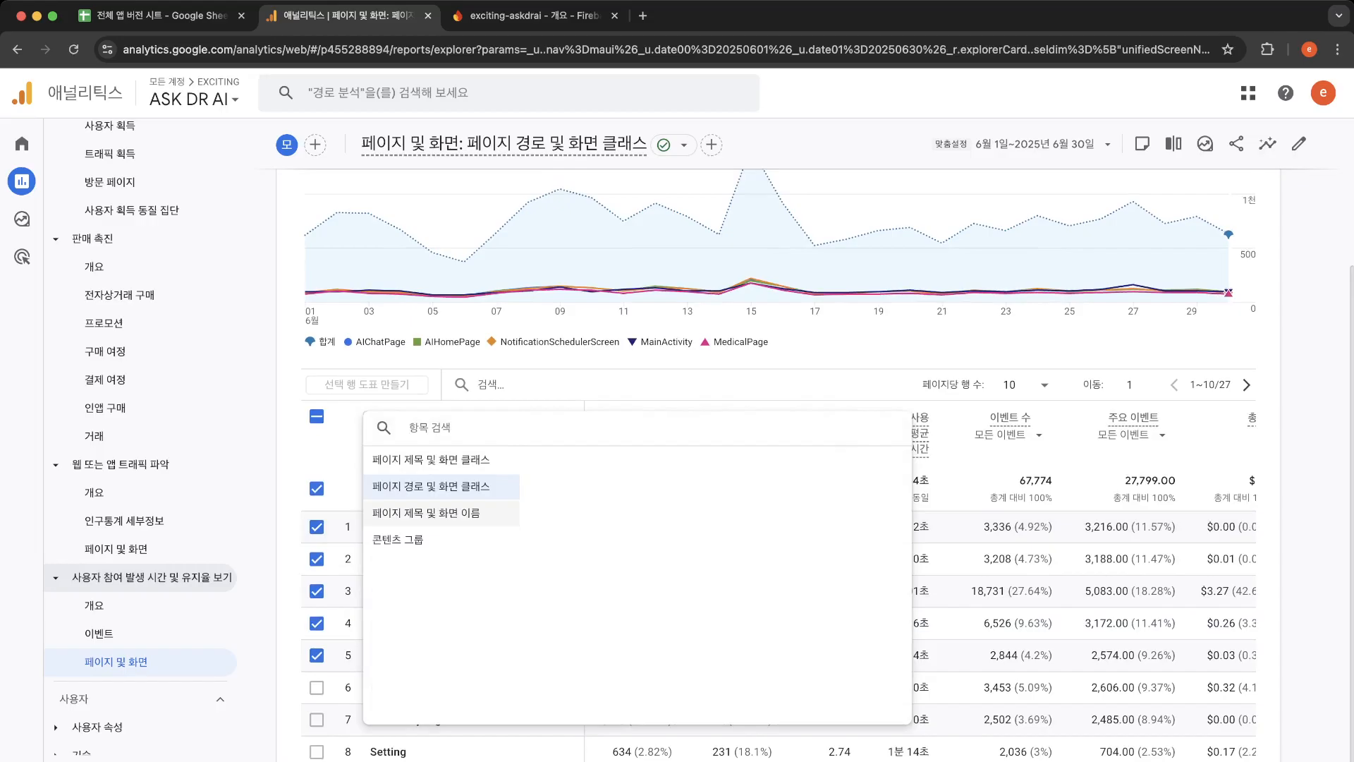
left_click(426, 513)
scroll(438, 564, "down", 1)
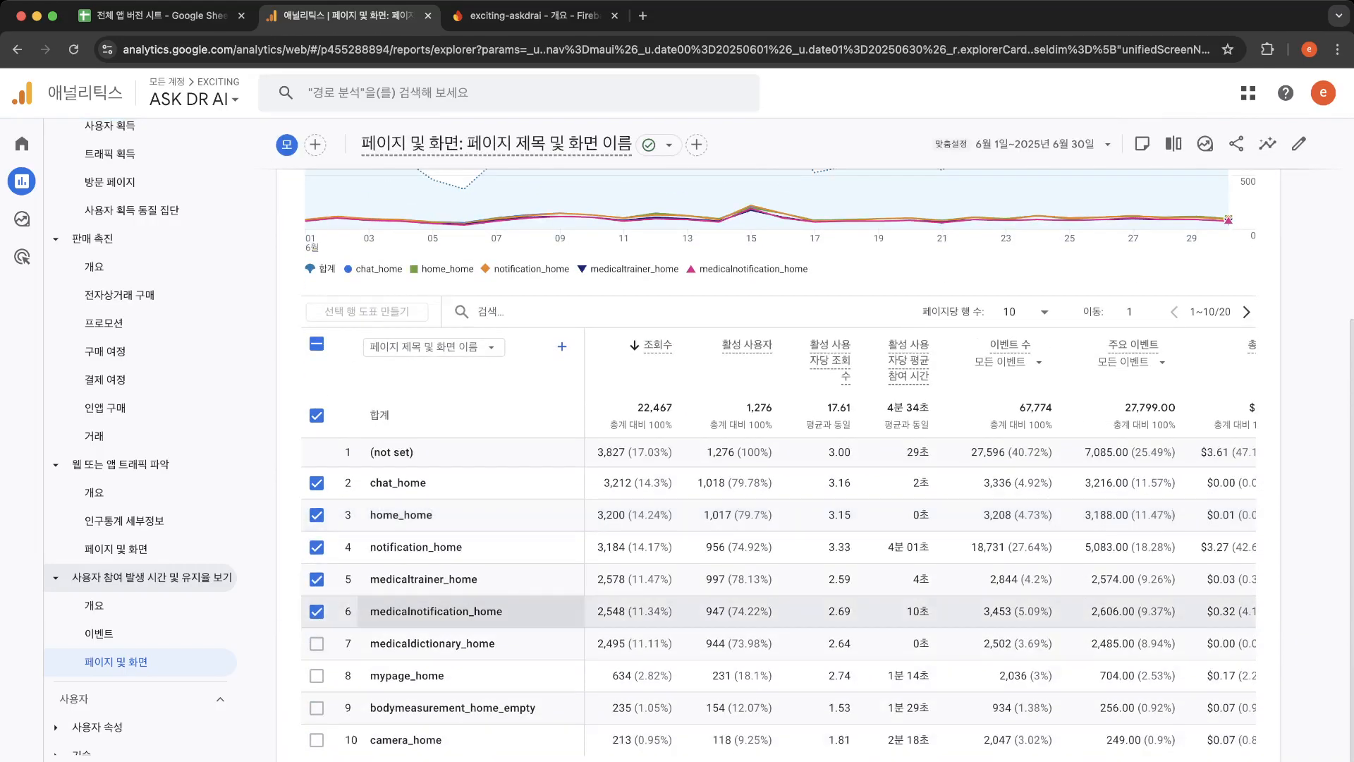
Step: Open the user attributes overview (사용자 속성 개요) and look over its country, gender, interest, age and language cards
scroll(232, 697, "down", 1)
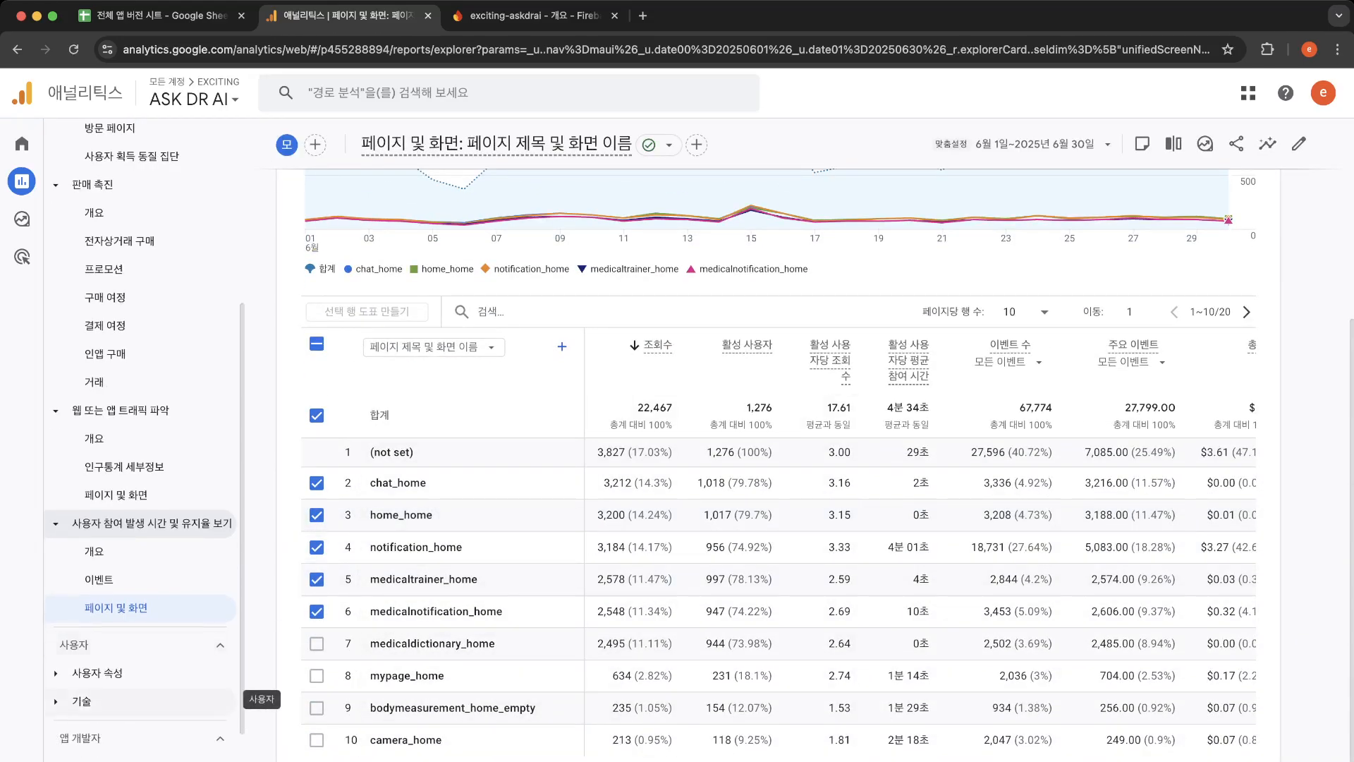
scroll(233, 691, "up", 4)
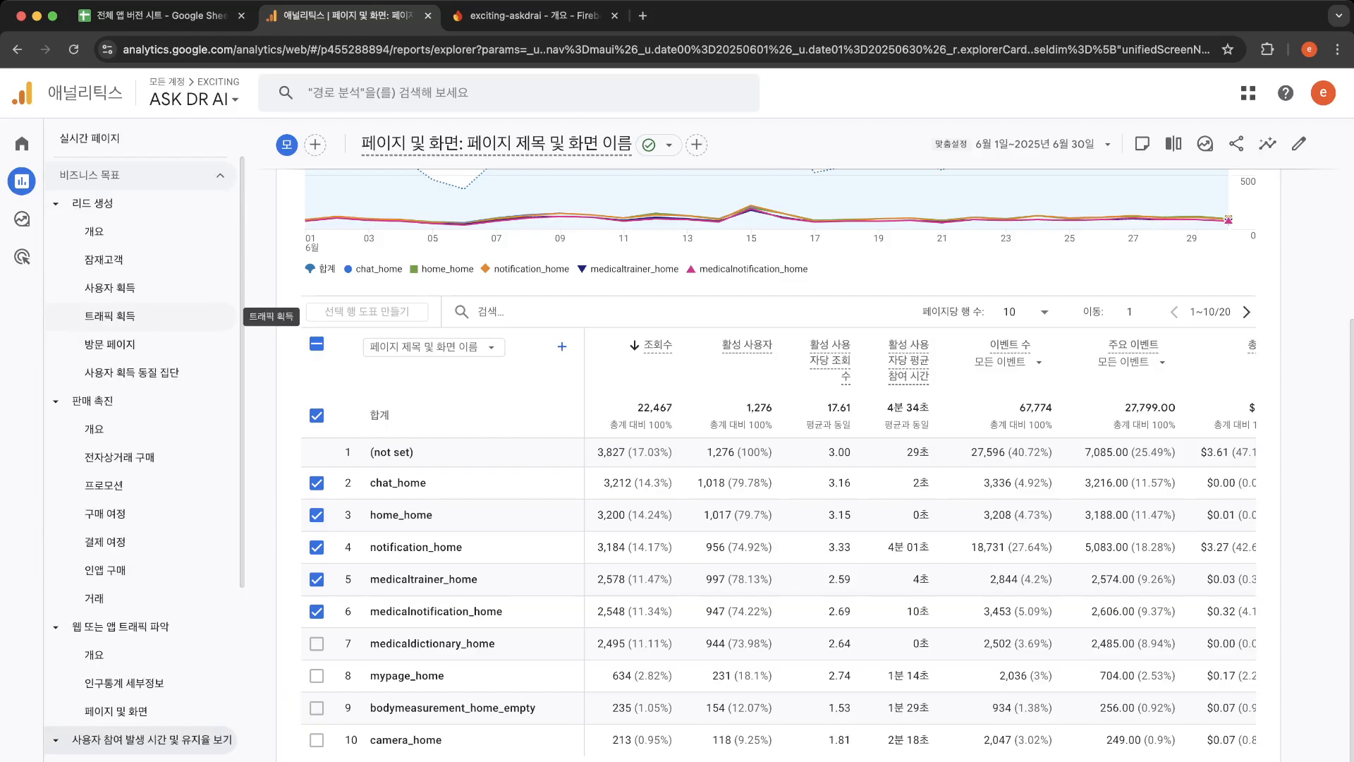
scroll(141, 345, "down", 5)
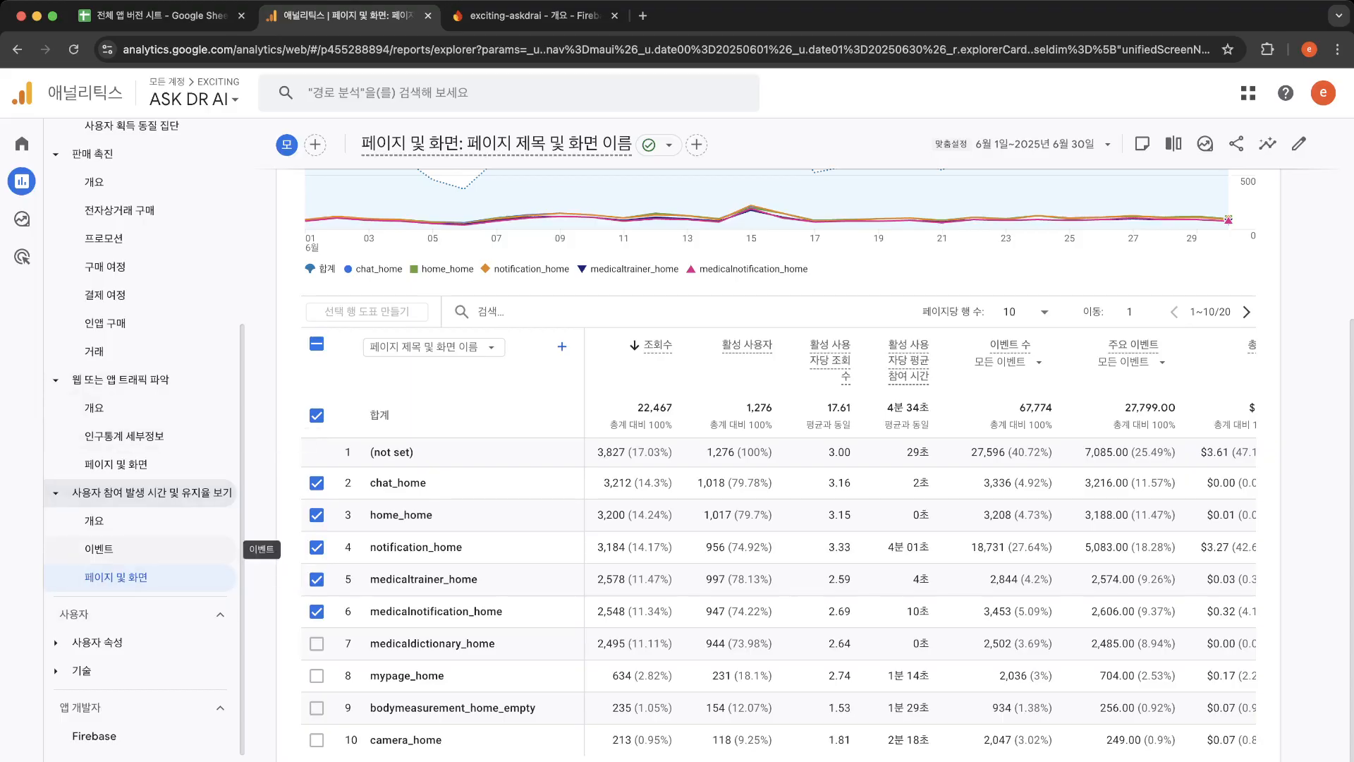
left_click(97, 641)
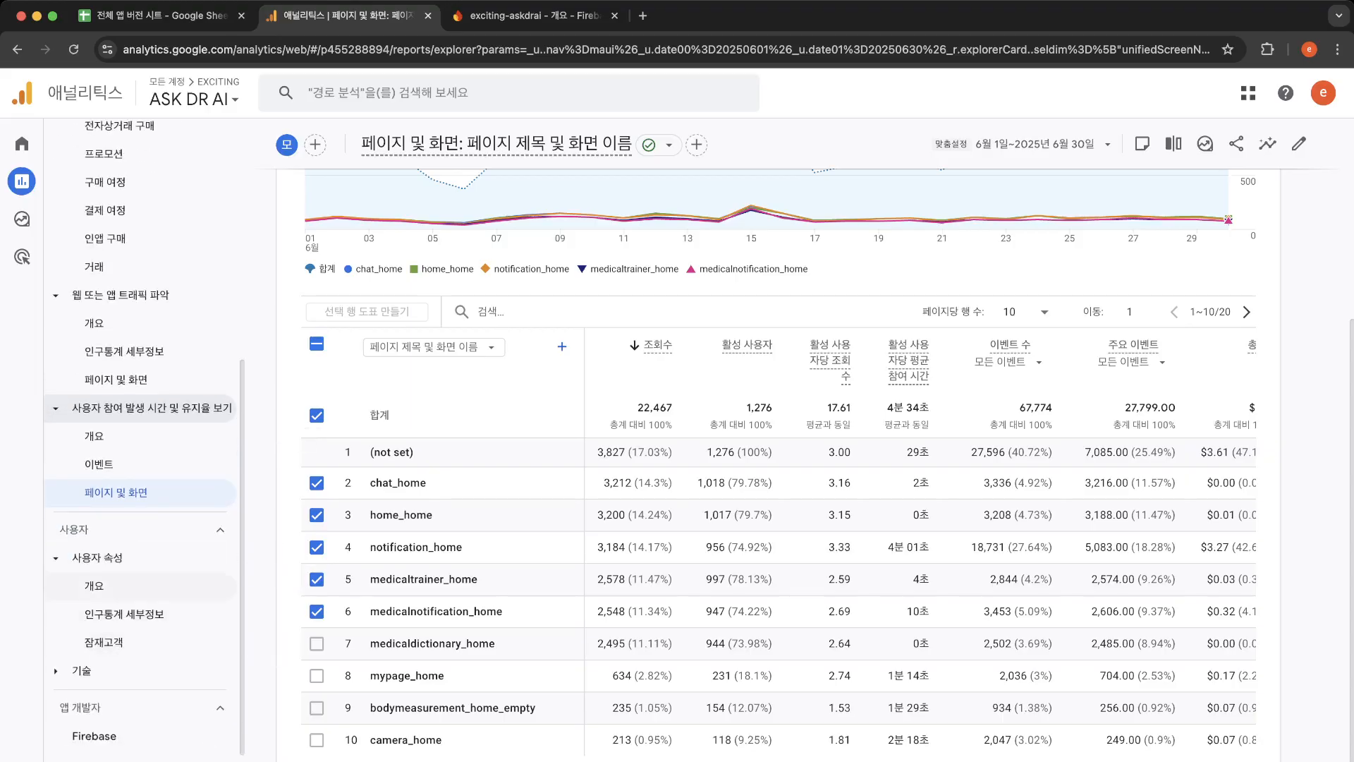
left_click(96, 585)
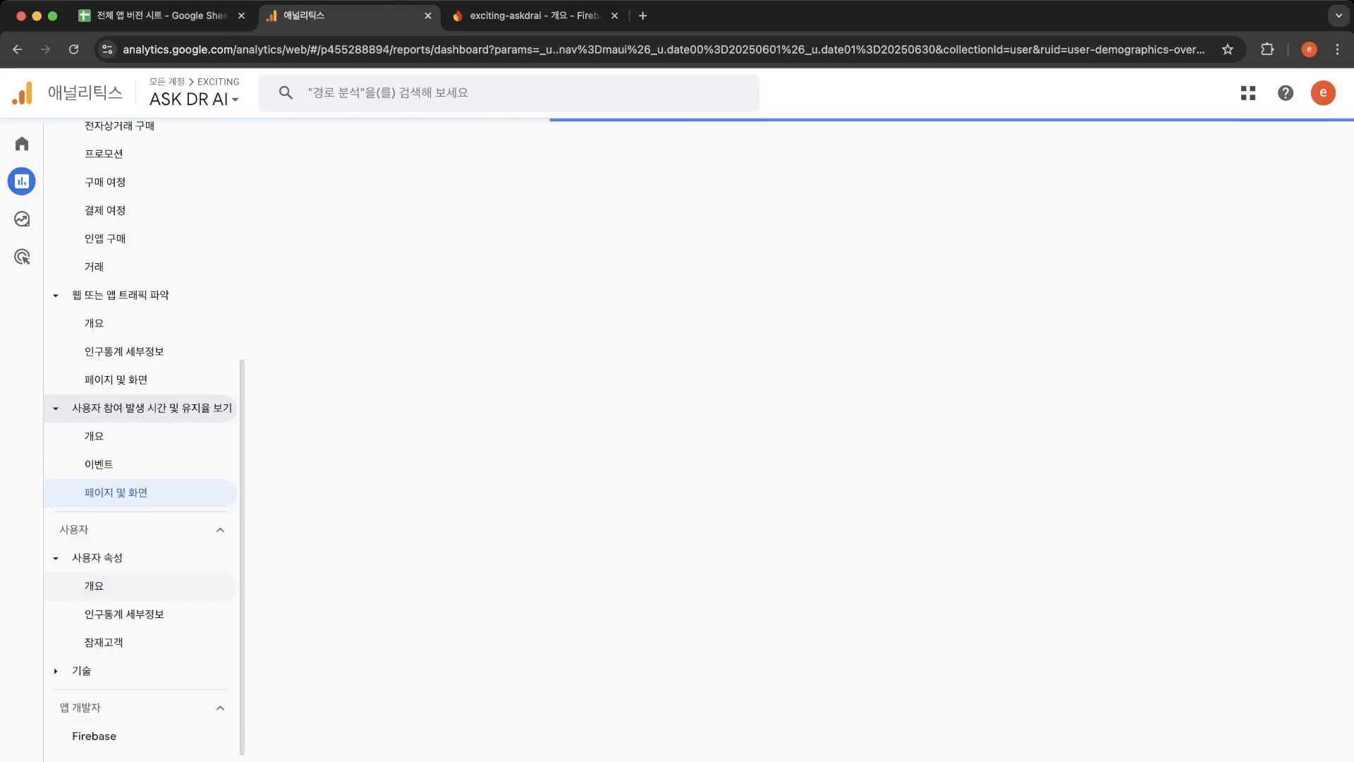
scroll(772, 452, "down", 2)
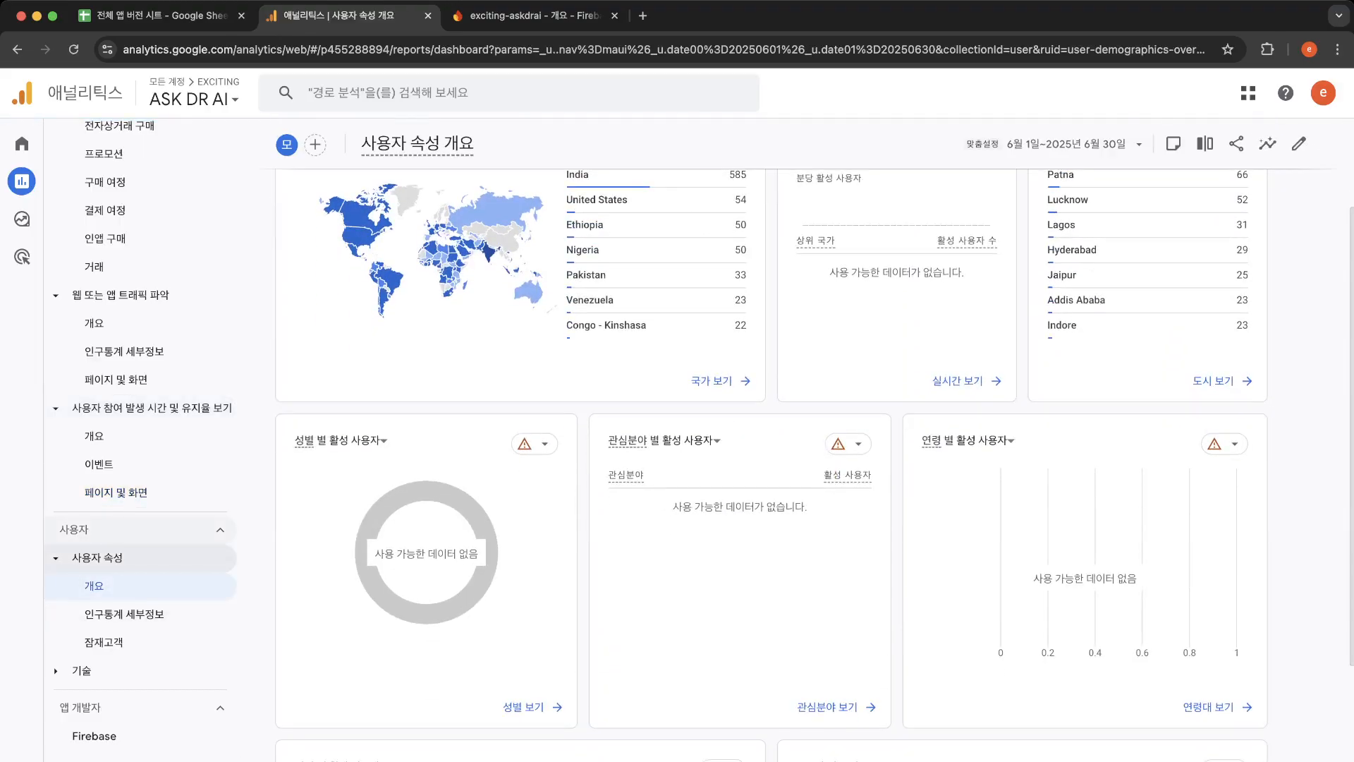
scroll(771, 465, "down", 4)
scroll(772, 465, "up", 4)
scroll(399, 576, "down", 4)
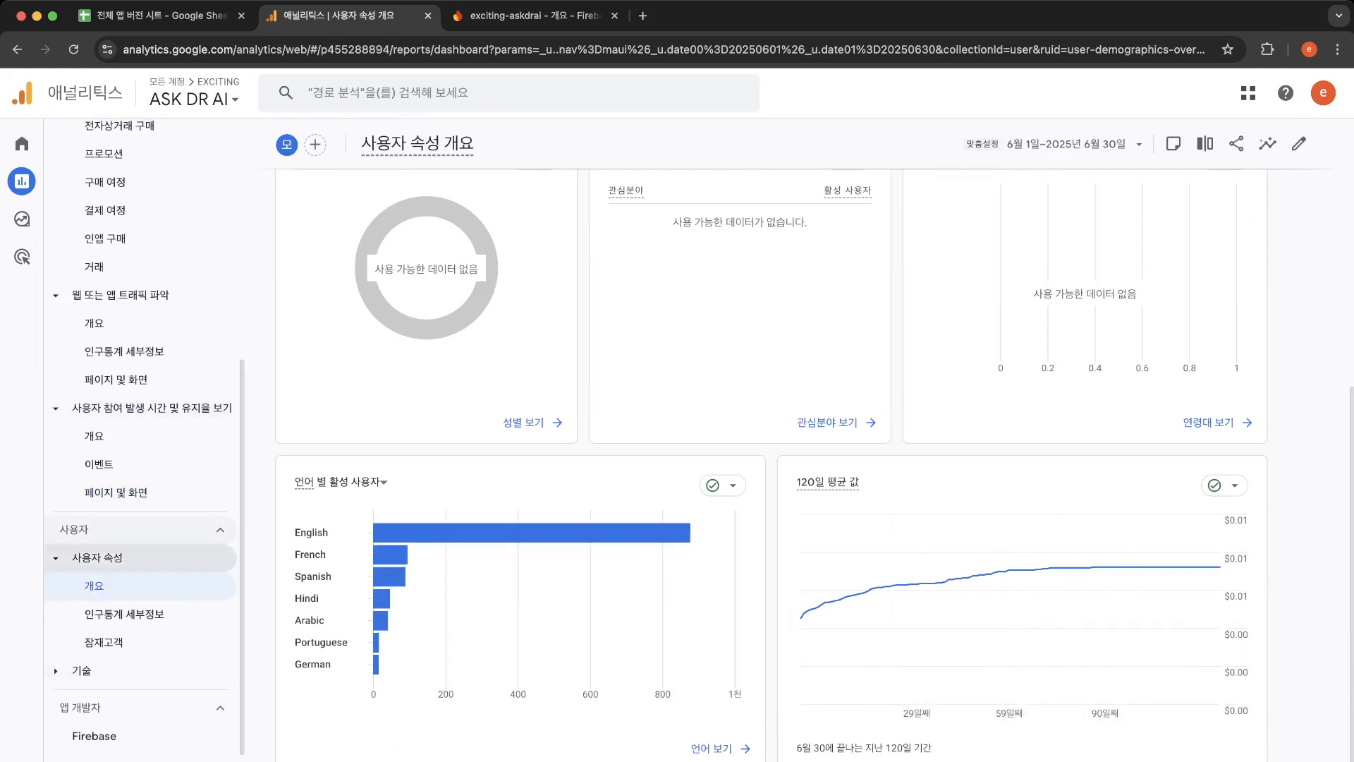
Step: View the demographic details (인구통계 세부정보) by country and the audiences (잠재고객) report under user attributes
left_click(124, 613)
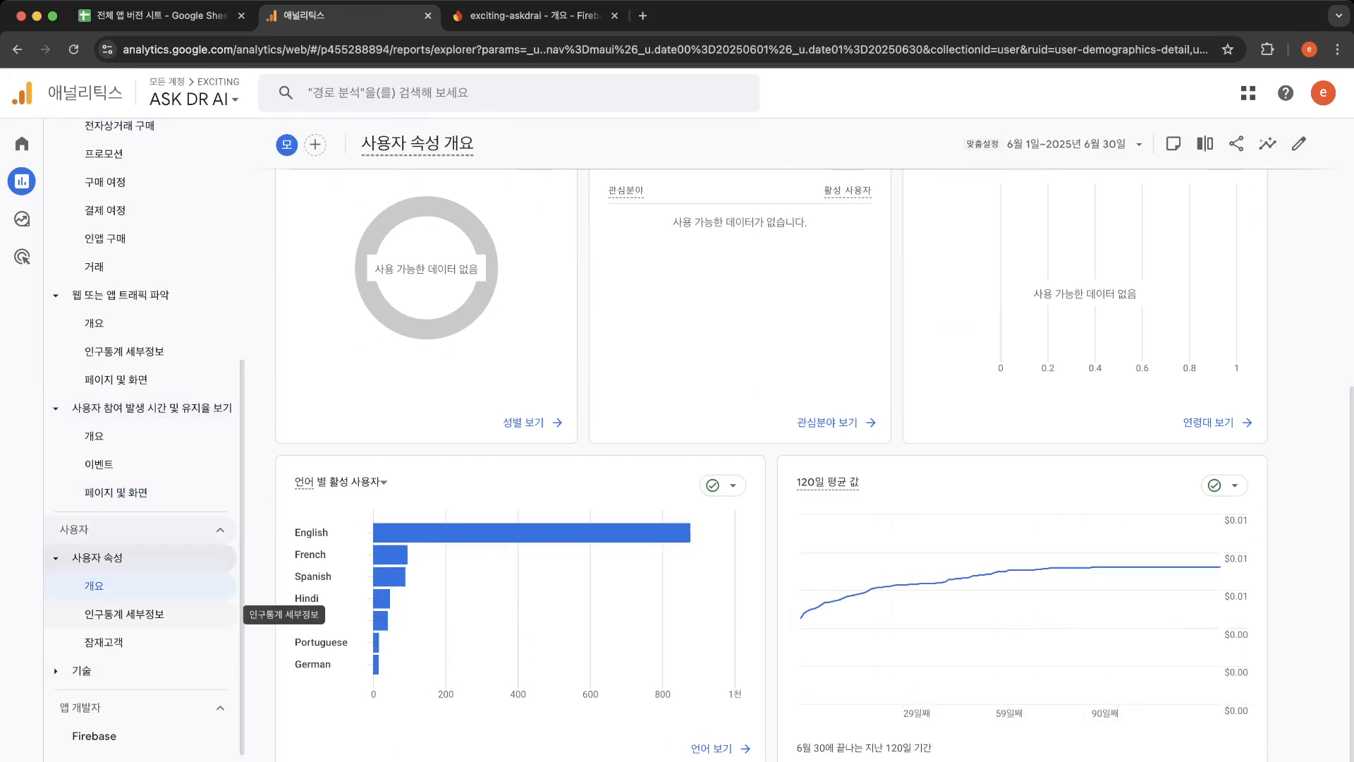
scroll(141, 585, "up", 3)
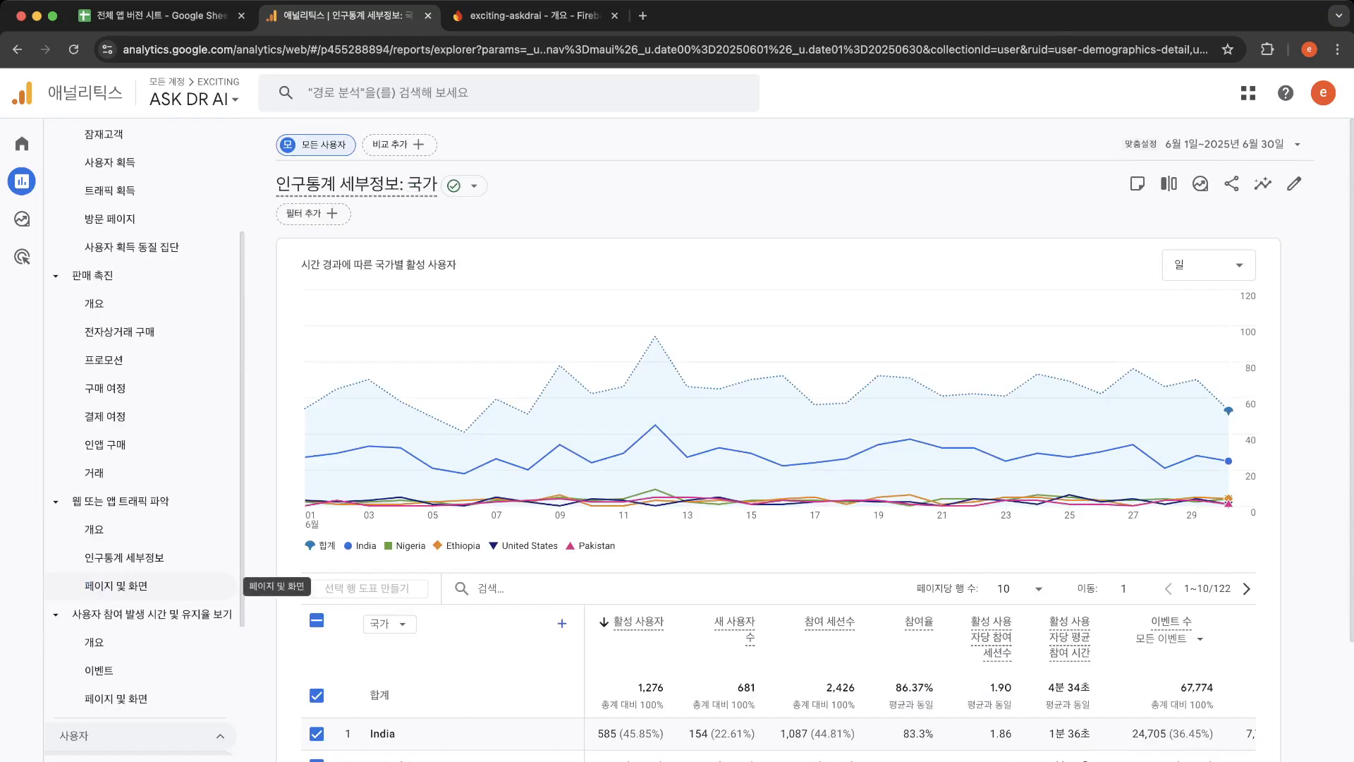
scroll(141, 585, "down", 3)
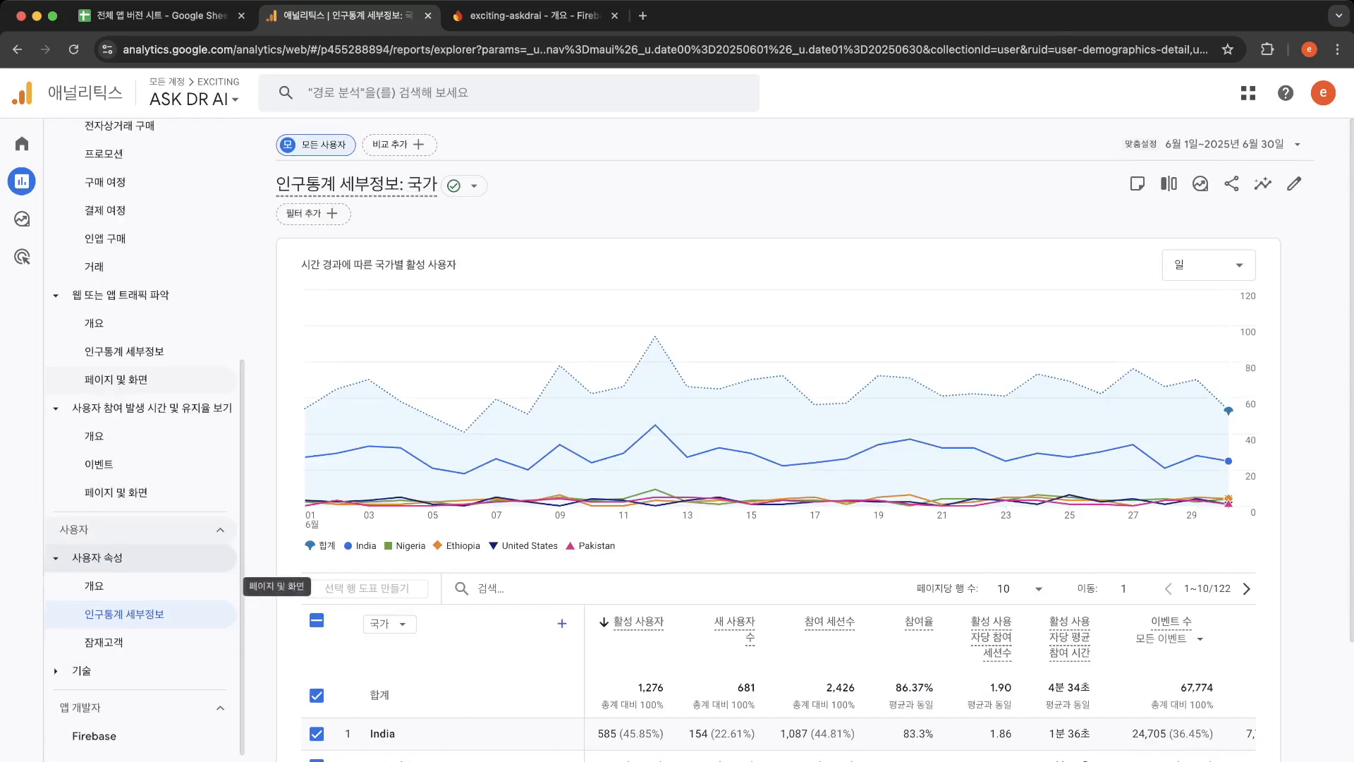
scroll(261, 635, "down", 5)
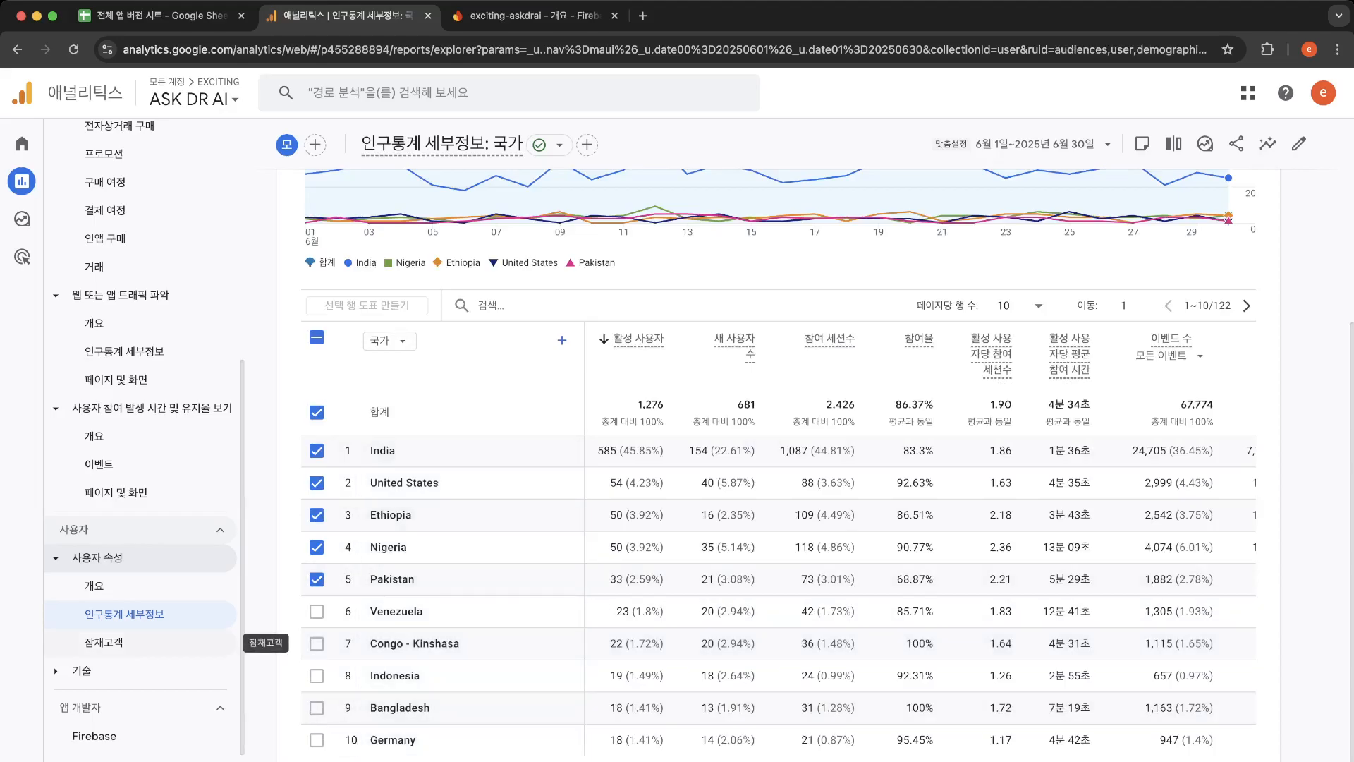
left_click(105, 642)
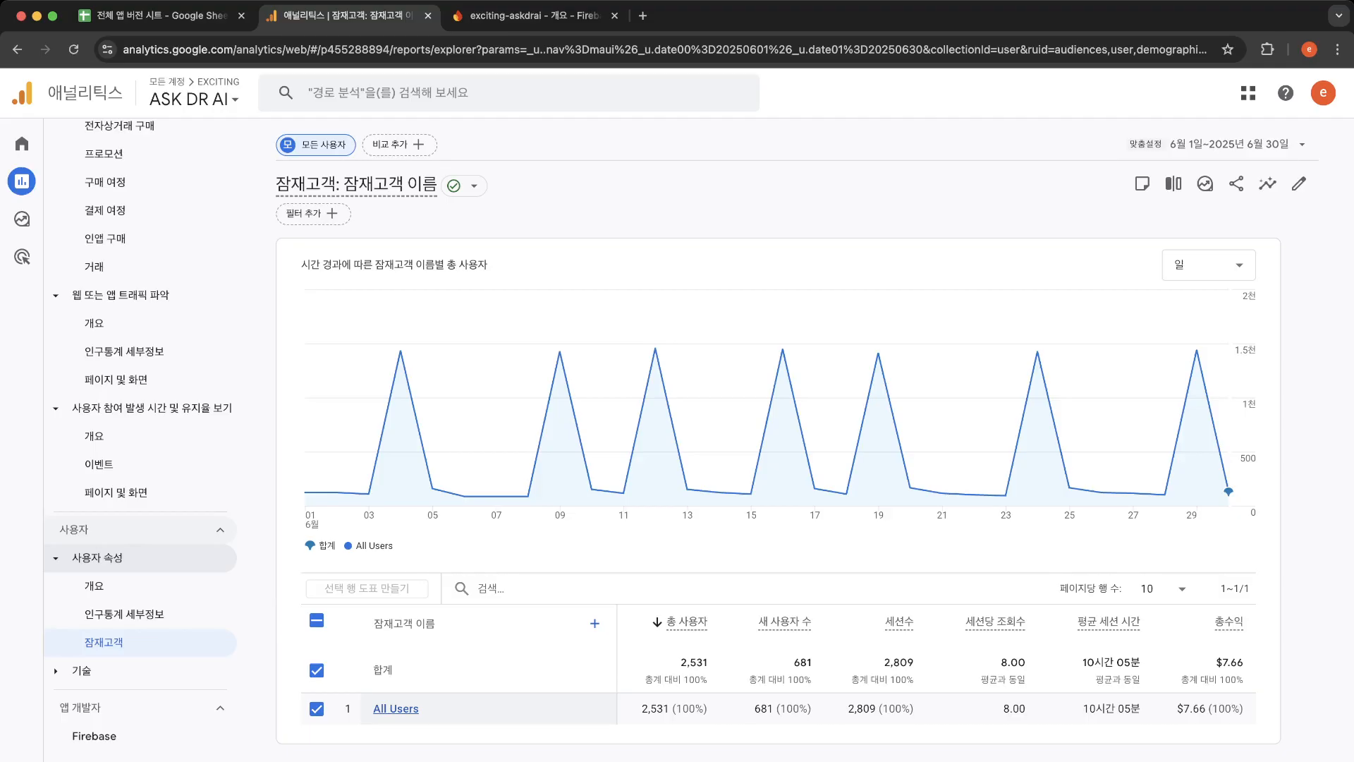
Step: Open the technology details (기술 세부정보) report under the technology (기술) section
left_click(106, 671)
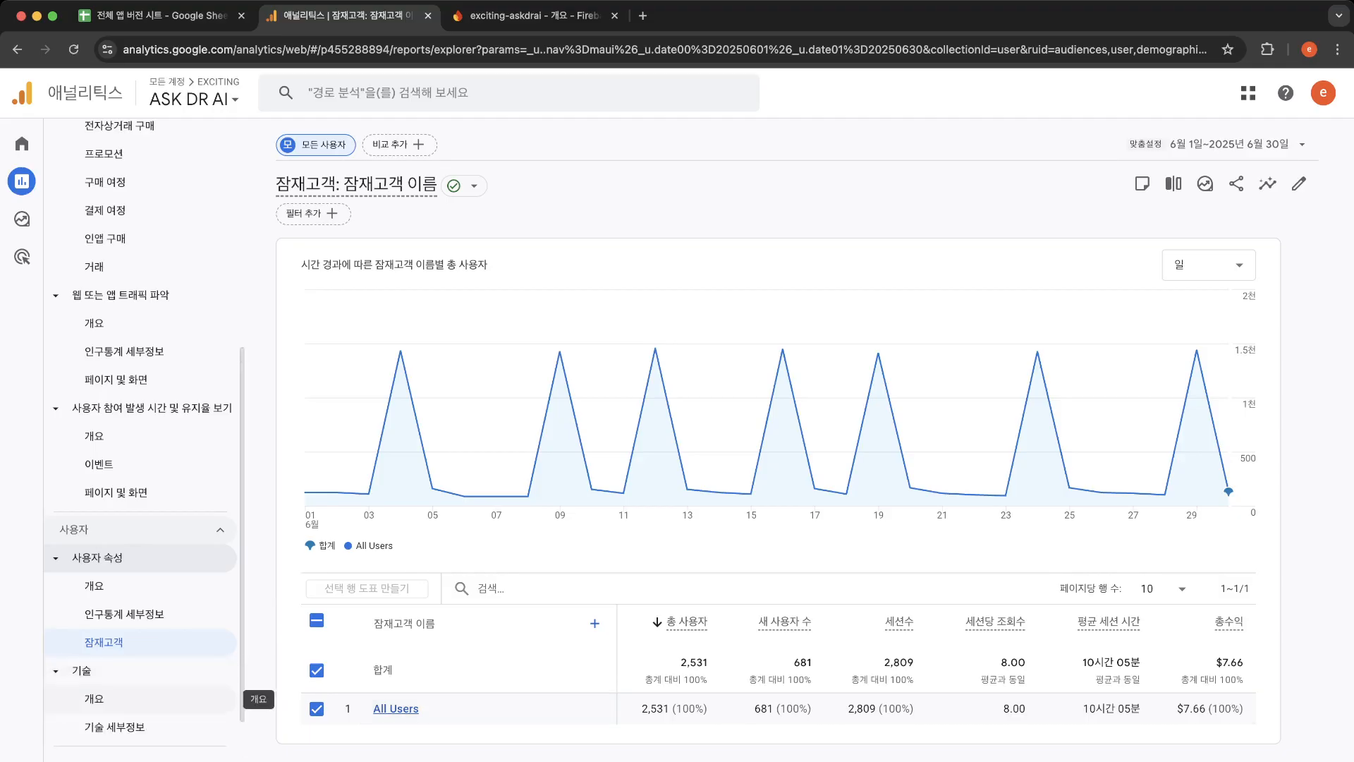
scroll(106, 691, "down", 1)
left_click(116, 670)
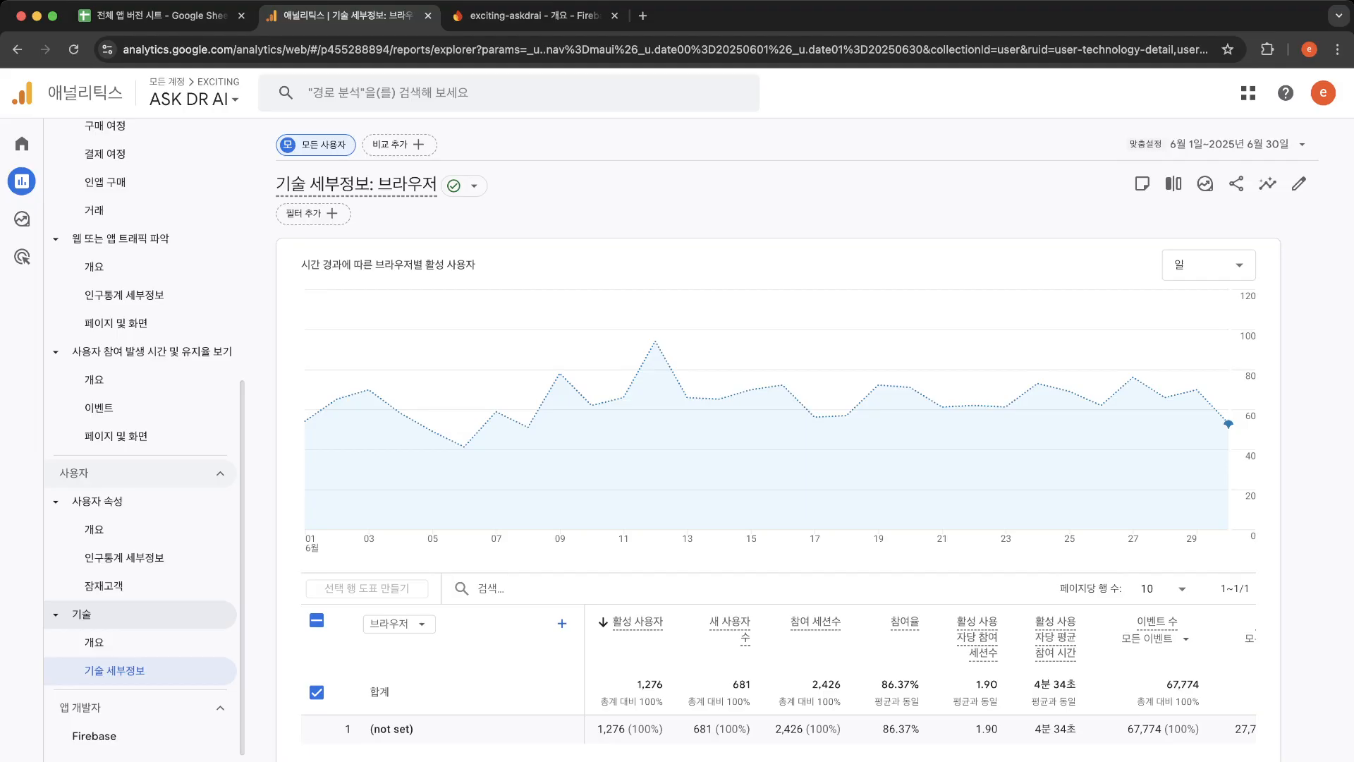
Step: Open the Firebase overview (Firebase 개요) report for app developers and skim its cards before returning to the user activity card
left_click(94, 736)
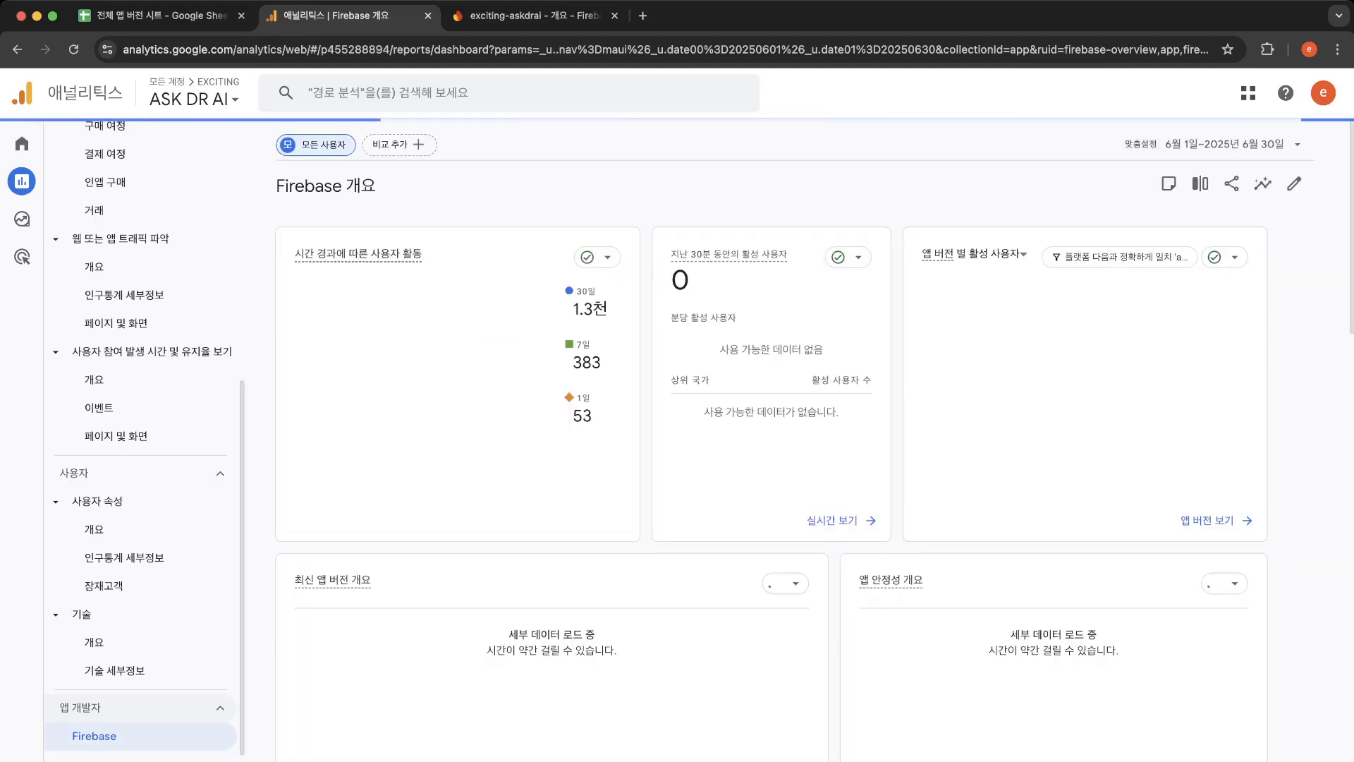
scroll(688, 438, "down", 2)
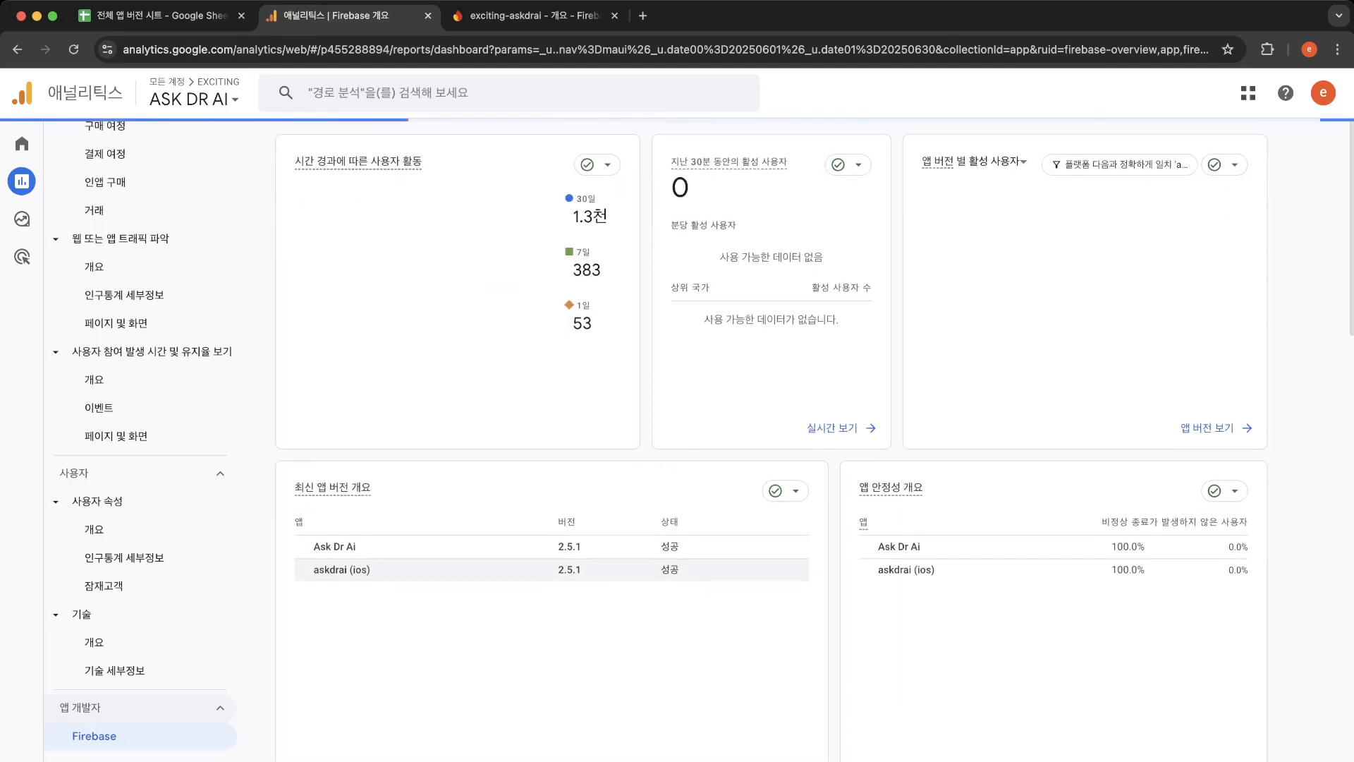
scroll(809, 440, "down", 5)
scroll(808, 437, "down", 15)
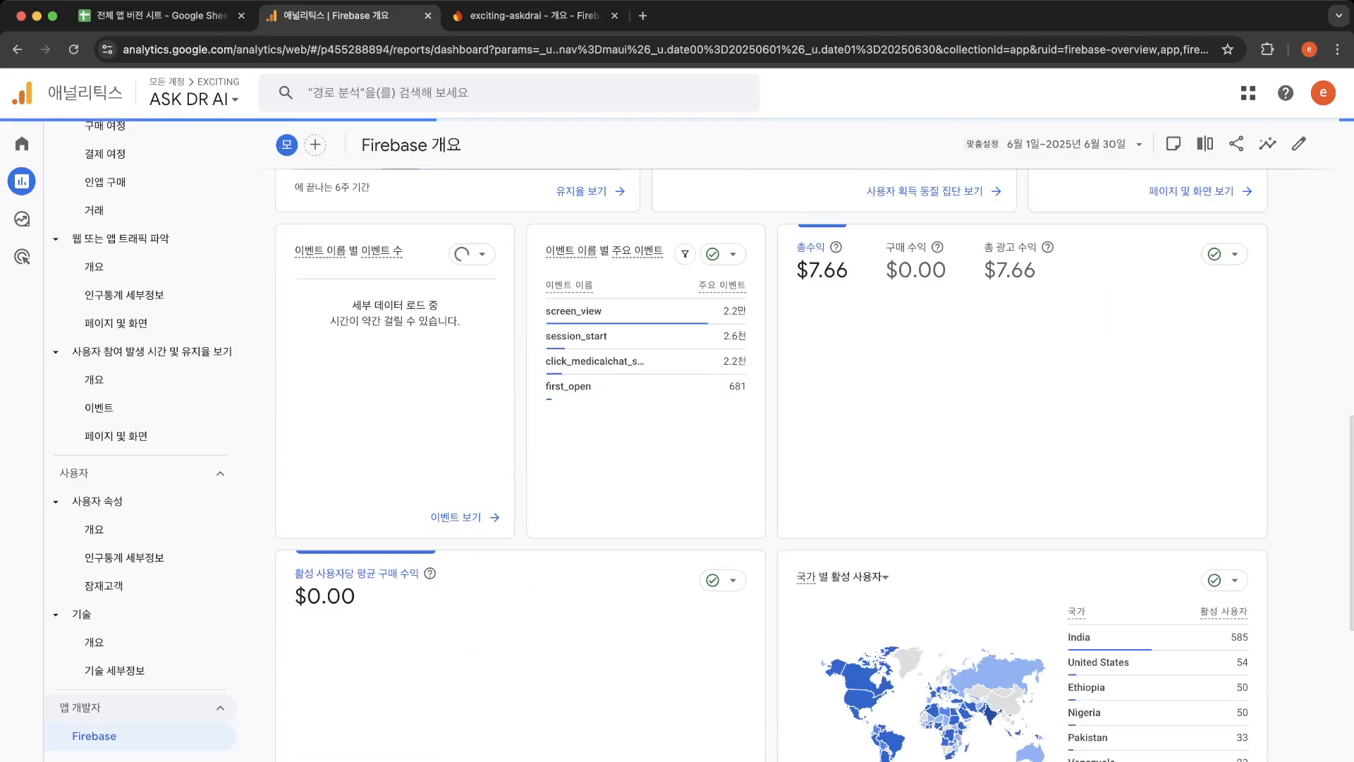
scroll(808, 438, "up", 10)
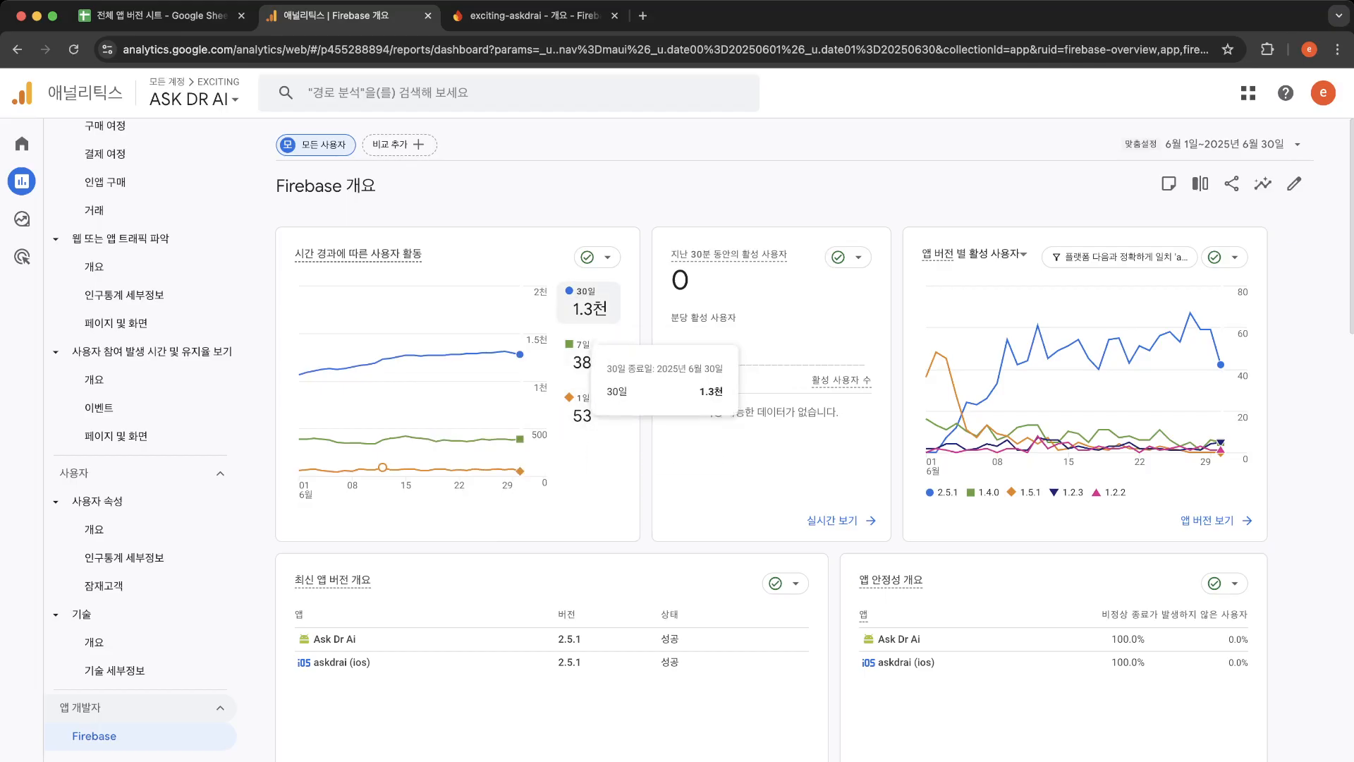
Step: Review the Firebase overview's app version, engagement time, user retention, cohort, event, revenue and country cards
scroll(815, 401, "down", 1)
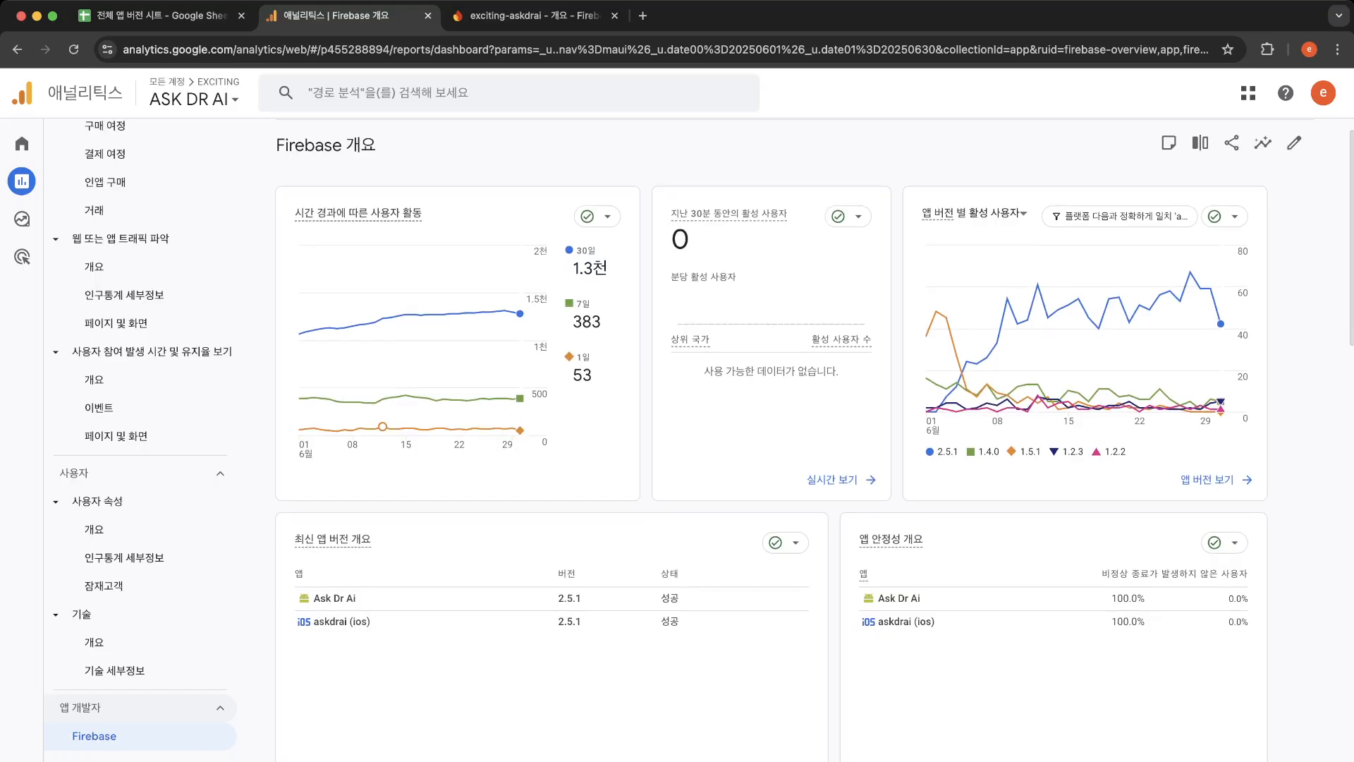
scroll(564, 508, "down", 7)
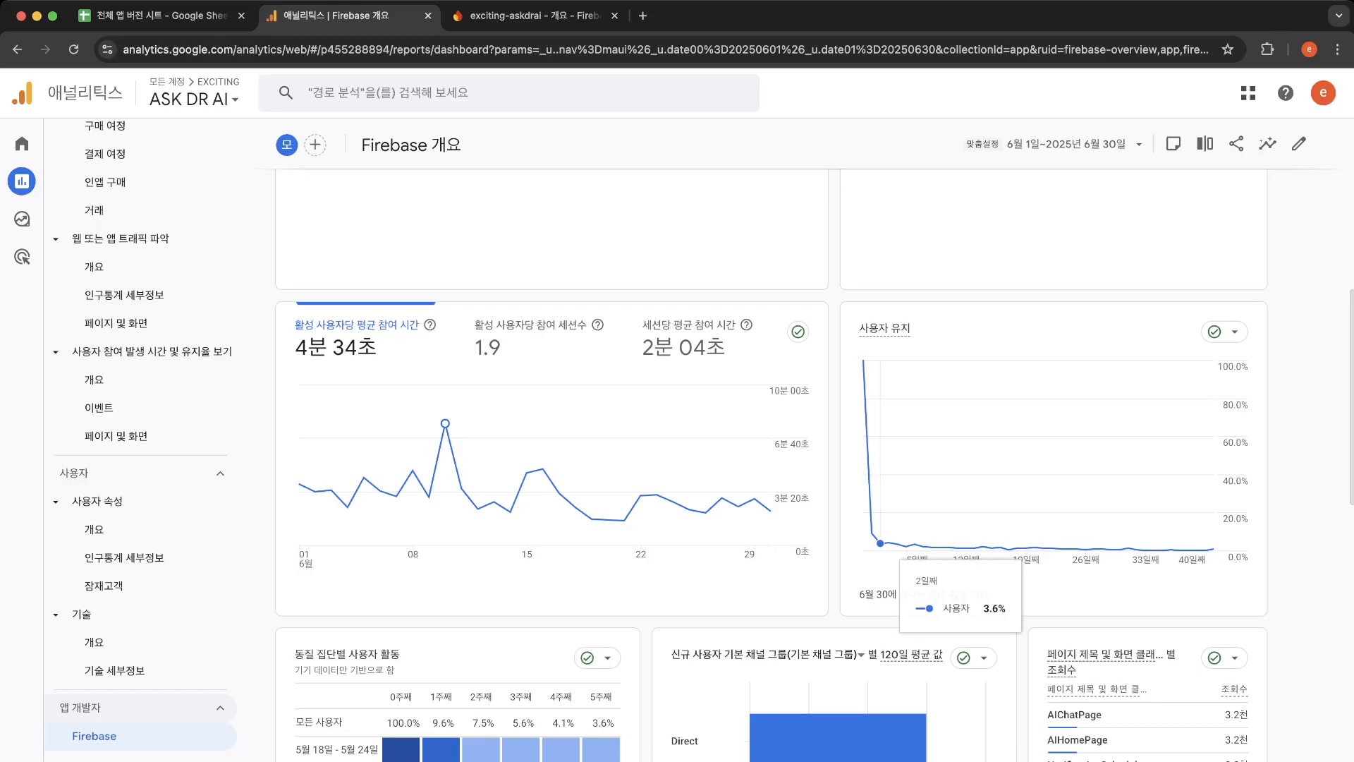
scroll(896, 557, "down", 1)
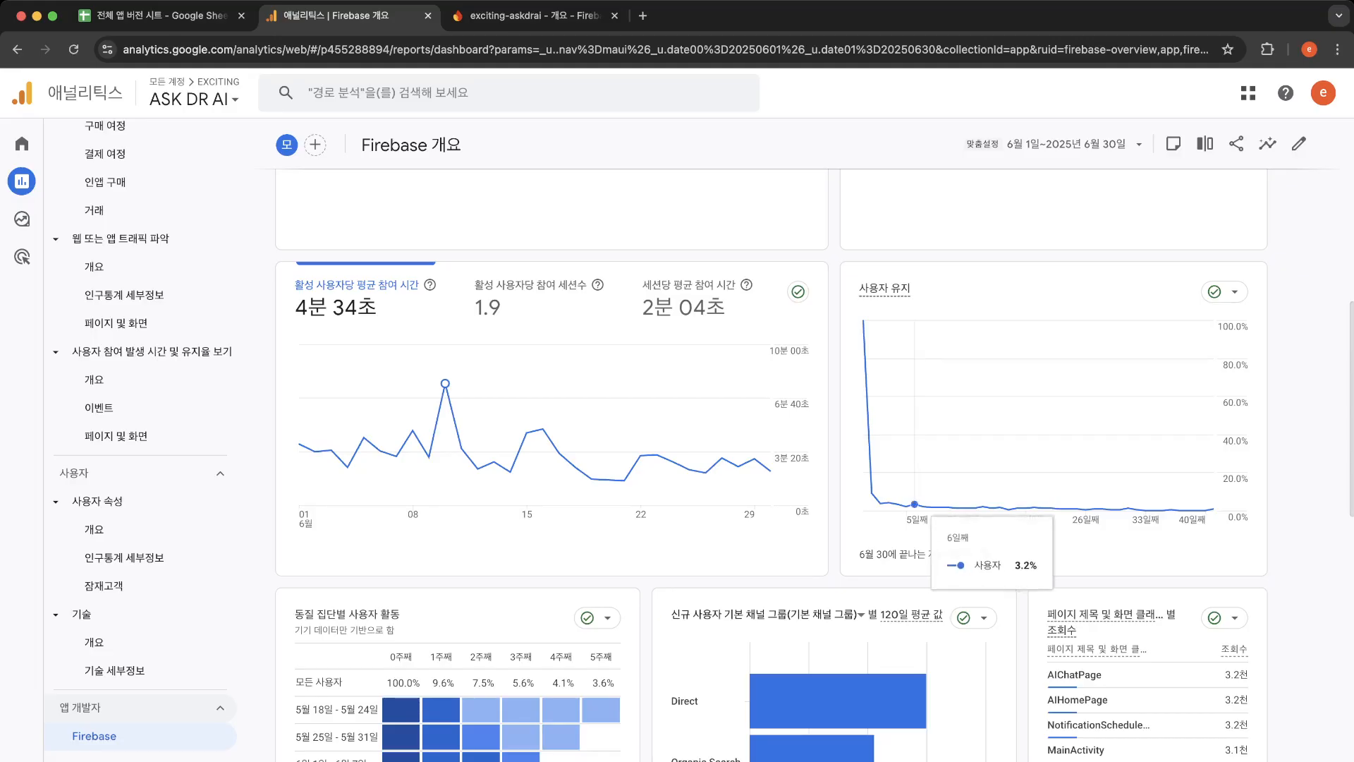
scroll(915, 504, "down", 1)
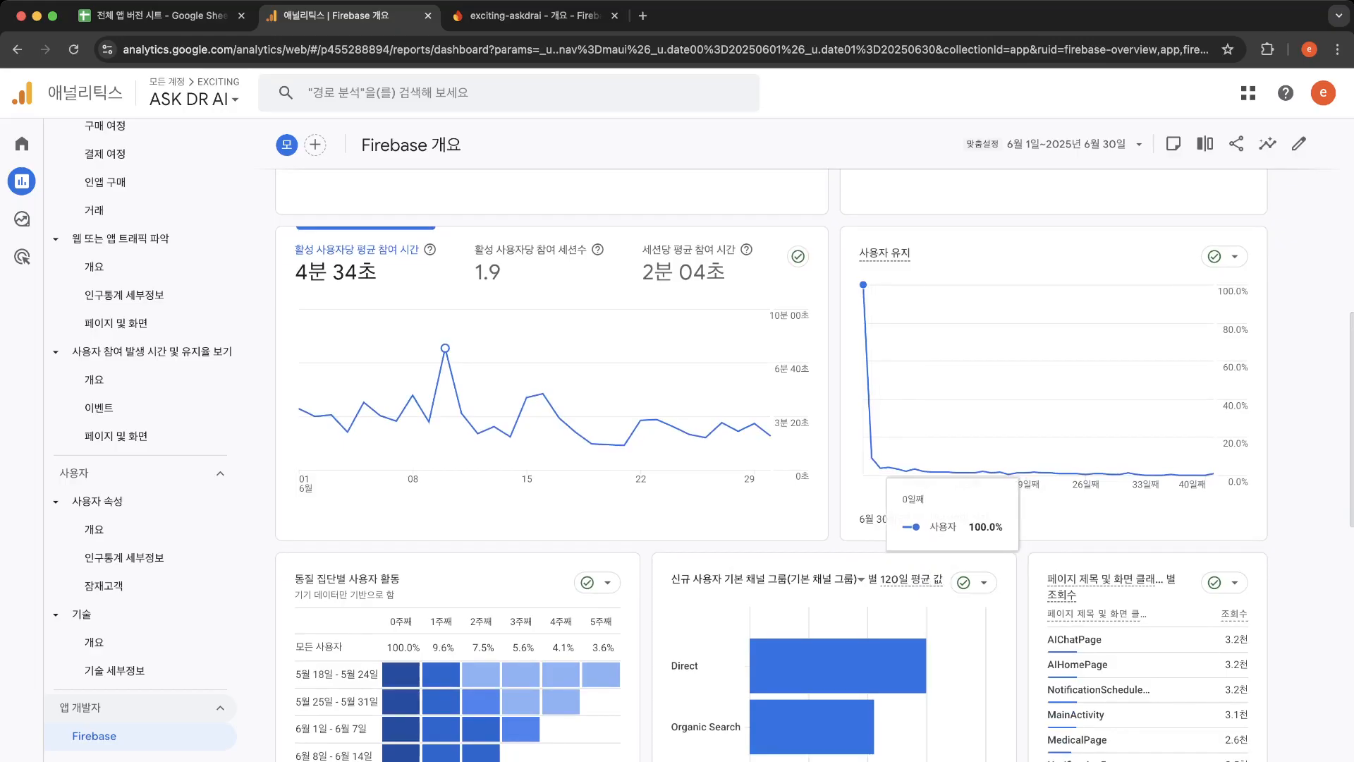
scroll(441, 727, "down", 2)
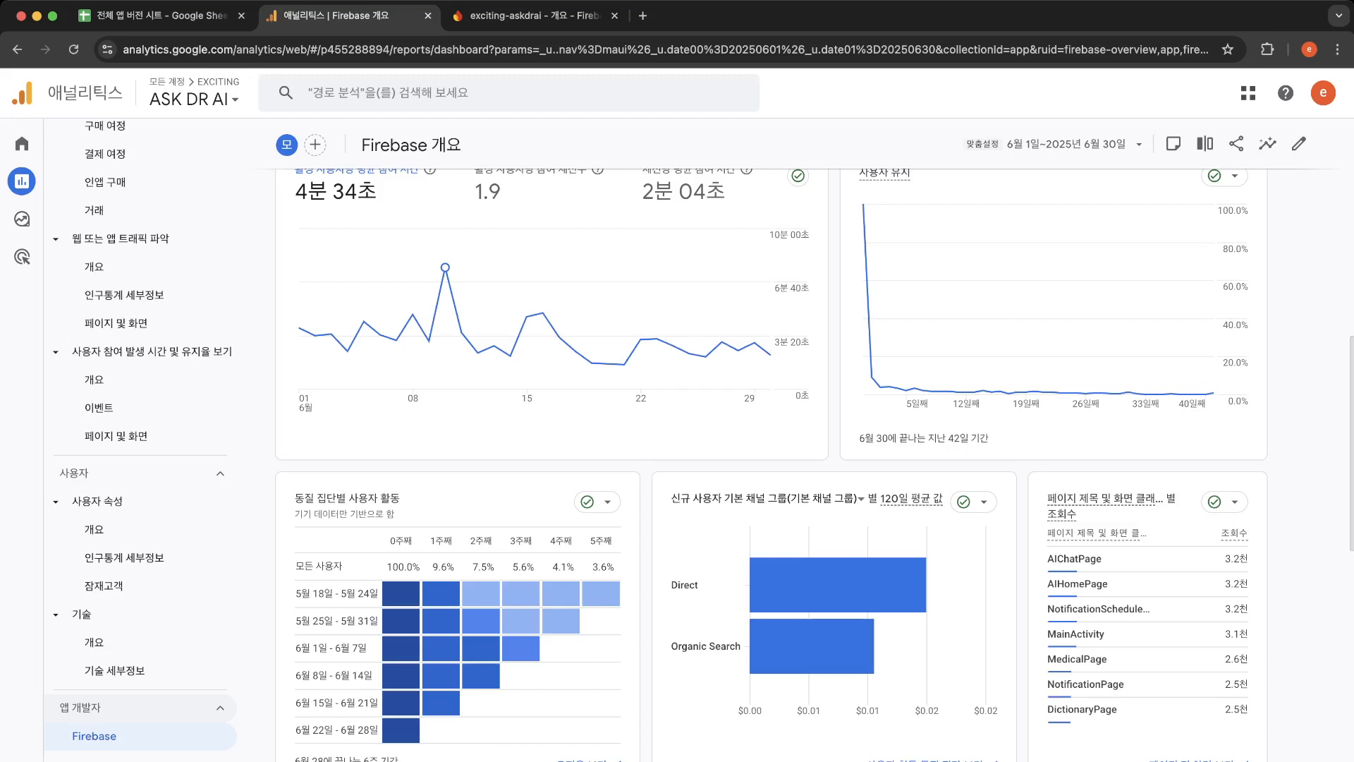
scroll(771, 466, "down", 5)
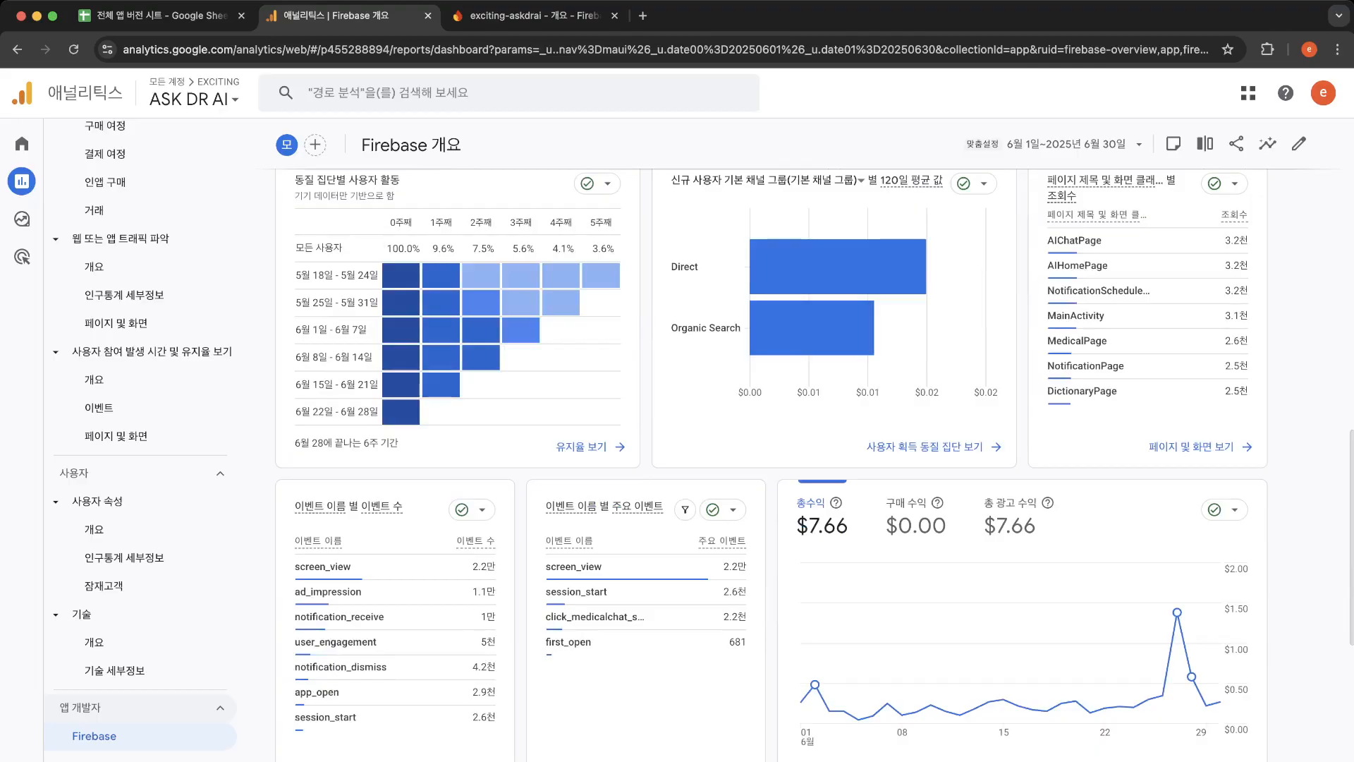
scroll(814, 466, "down", 5)
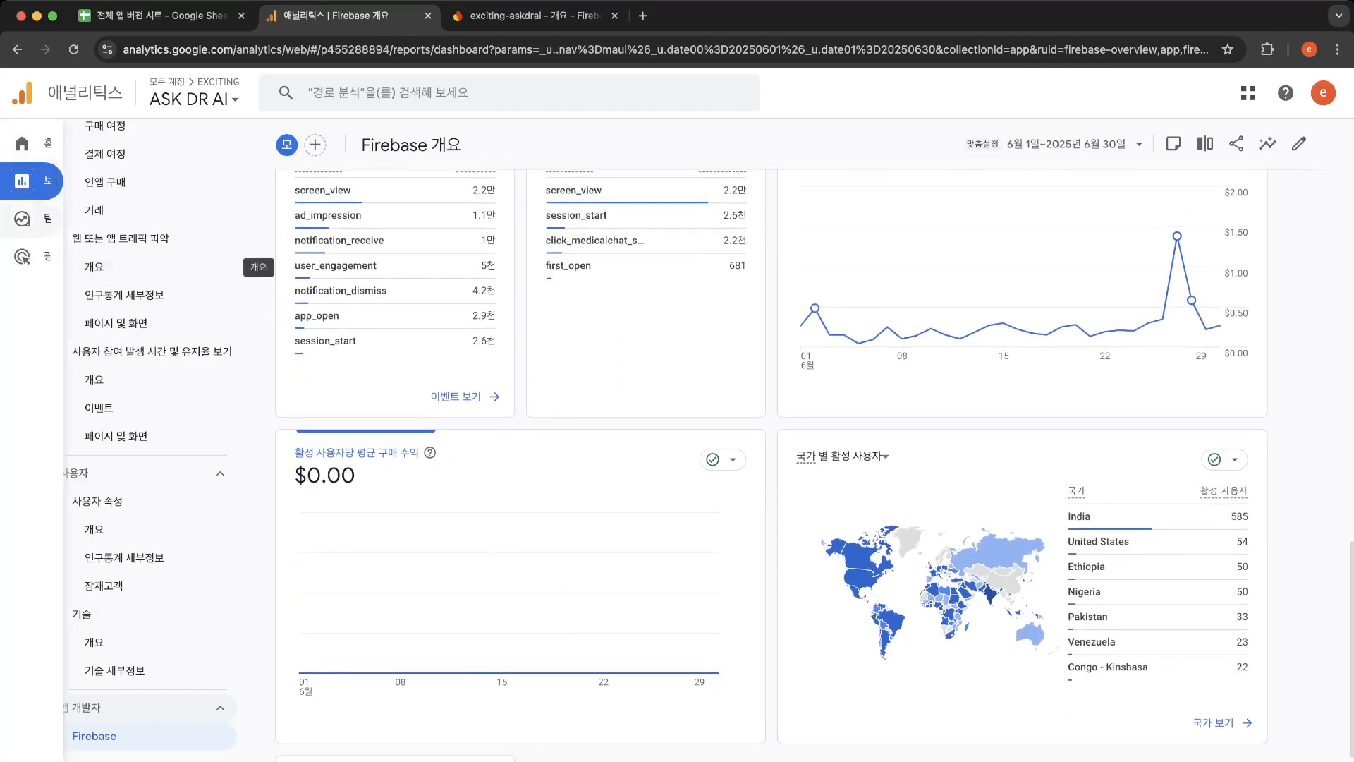
Step: Open the explorations (탐색 분석) page with its templates for a new exploration
left_click(22, 219)
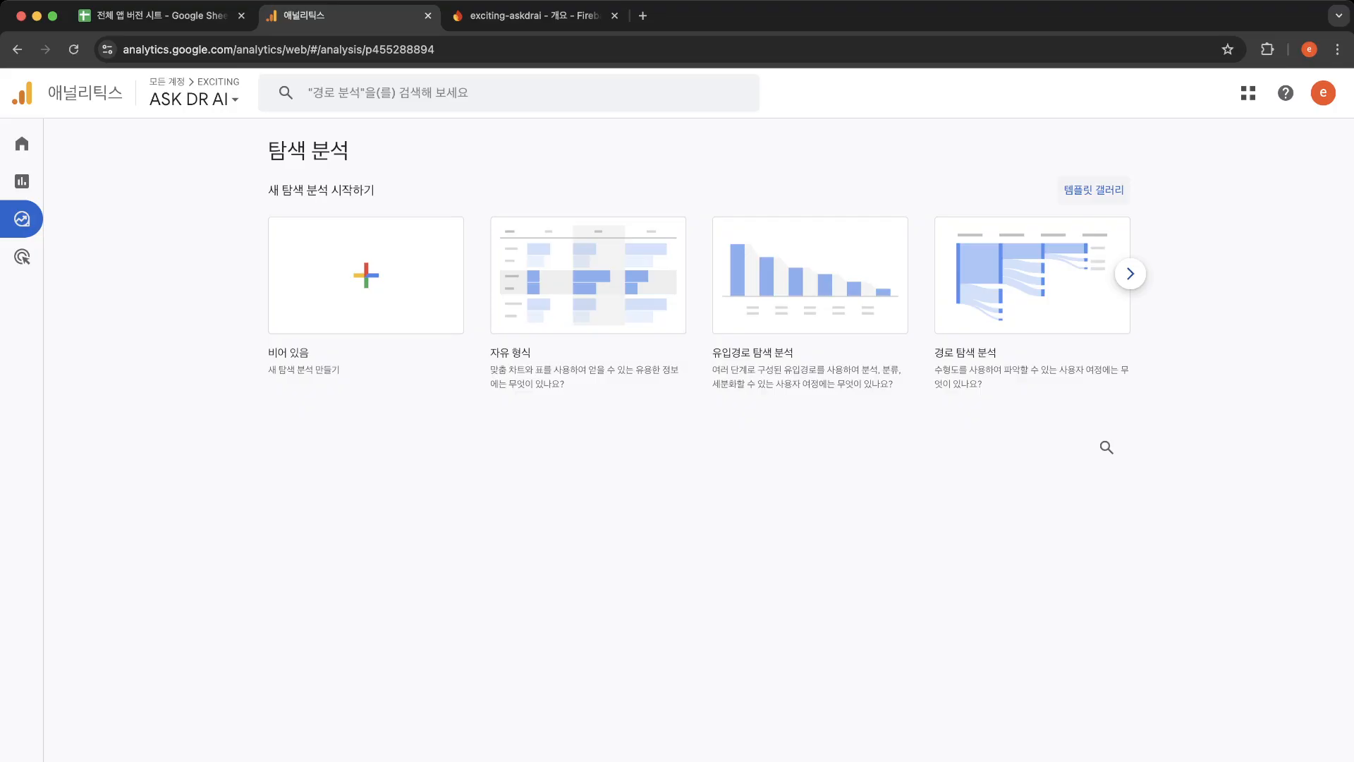
Step: Browse the exploration template gallery and create a user explorer (사용자 개별화 분석) exploration from its template
left_click(1094, 190)
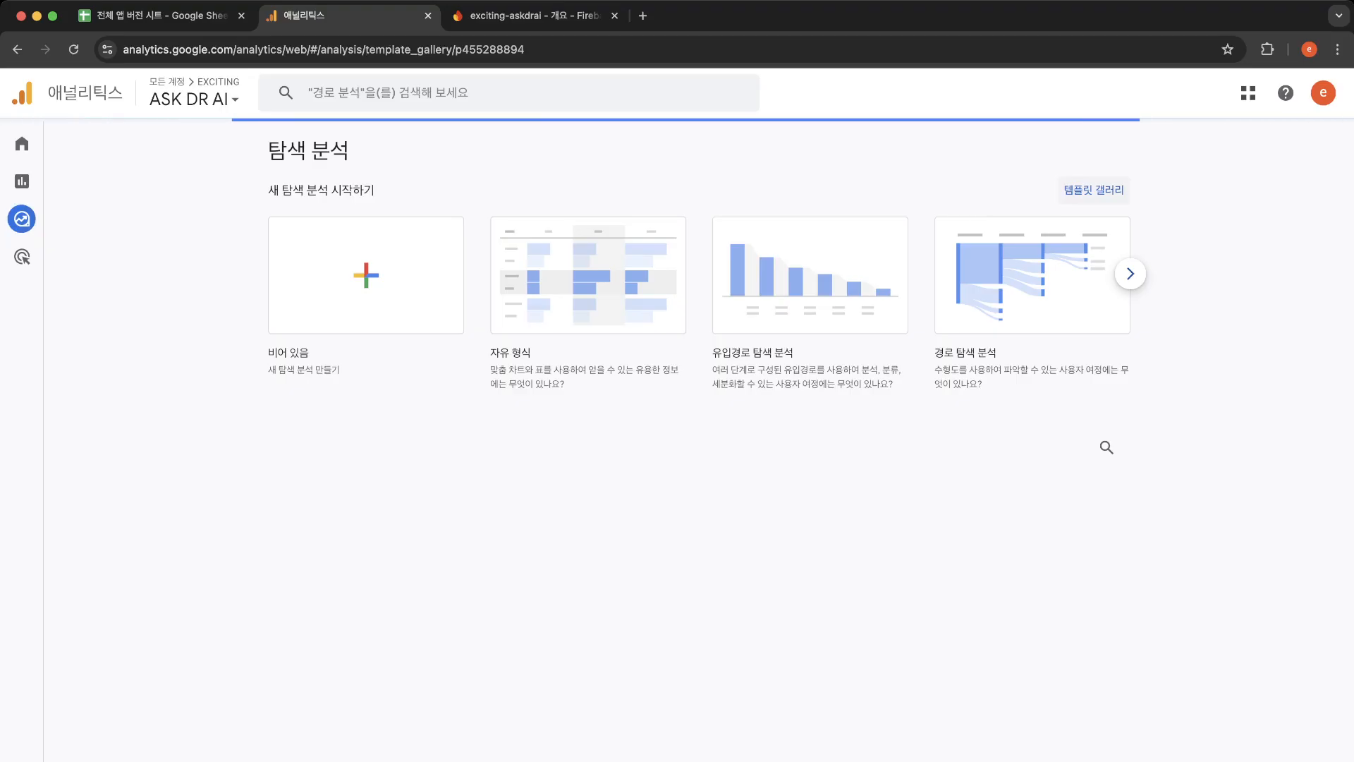
scroll(677, 424, "down", 5)
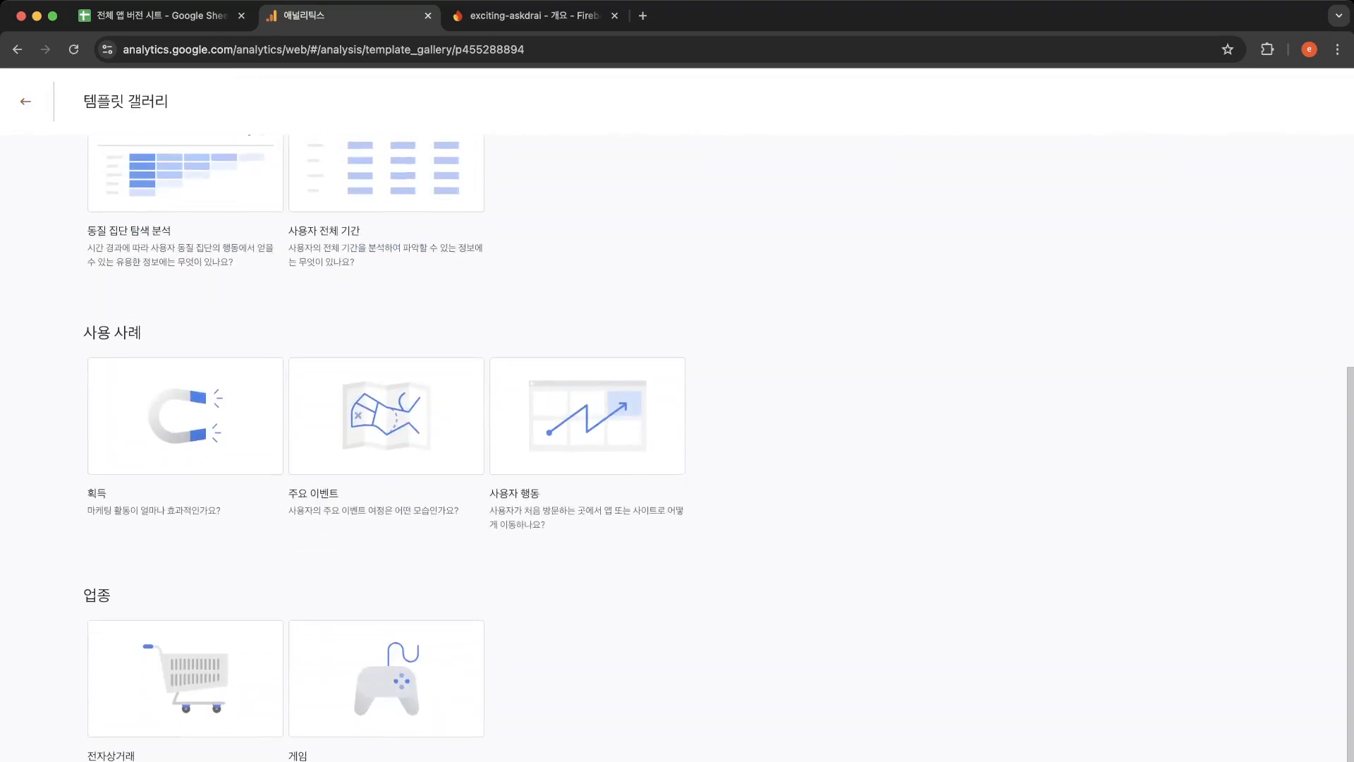
scroll(677, 423, "up", 5)
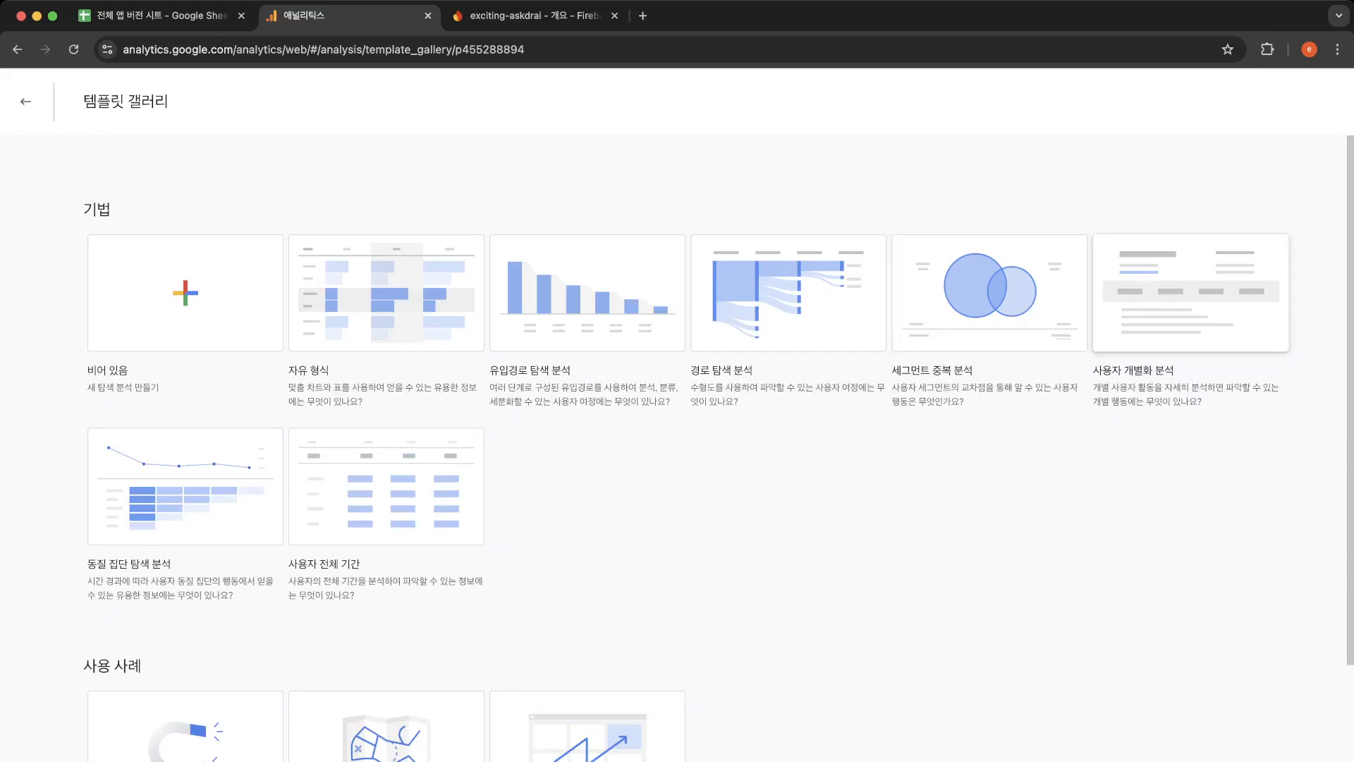
left_click(1190, 293)
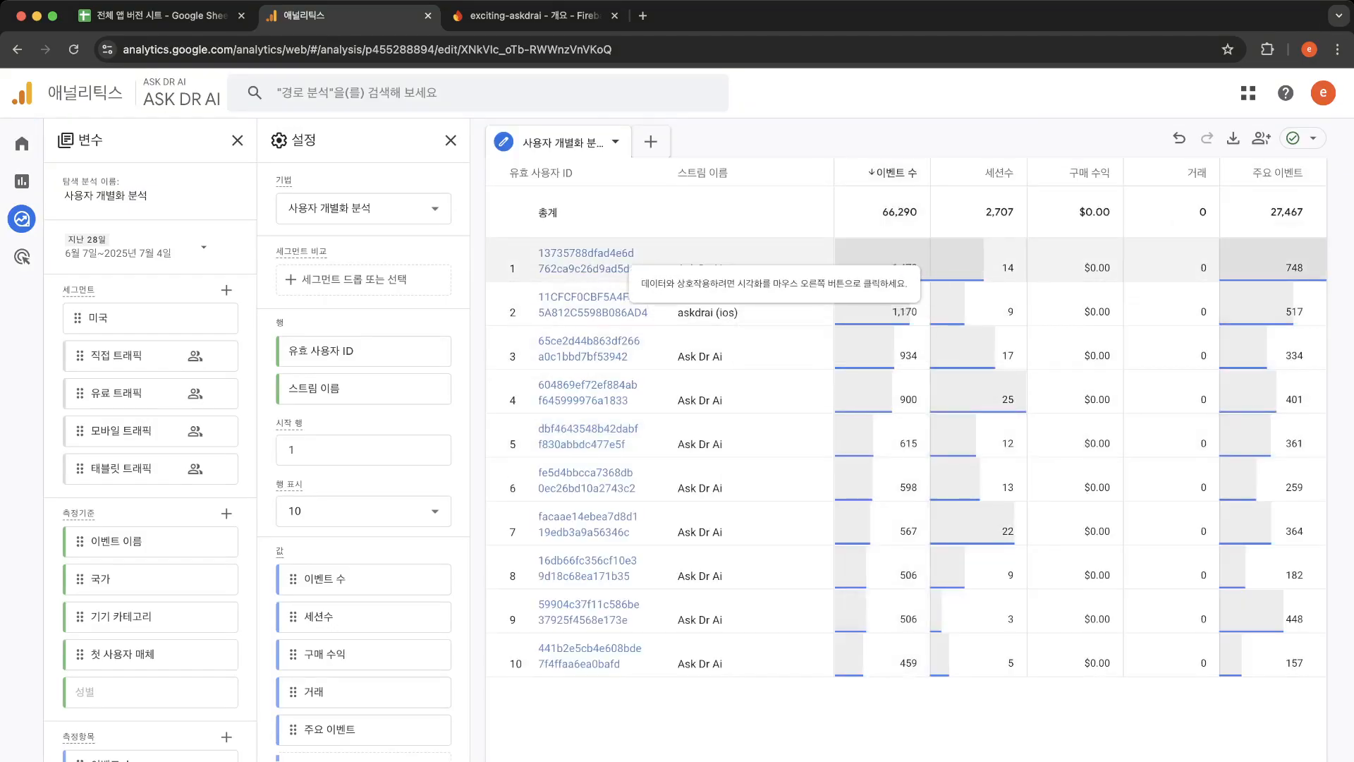
Step: Open the activity of the first user in the table and examine the event timeline back to June 15, 2025
left_click(612, 255)
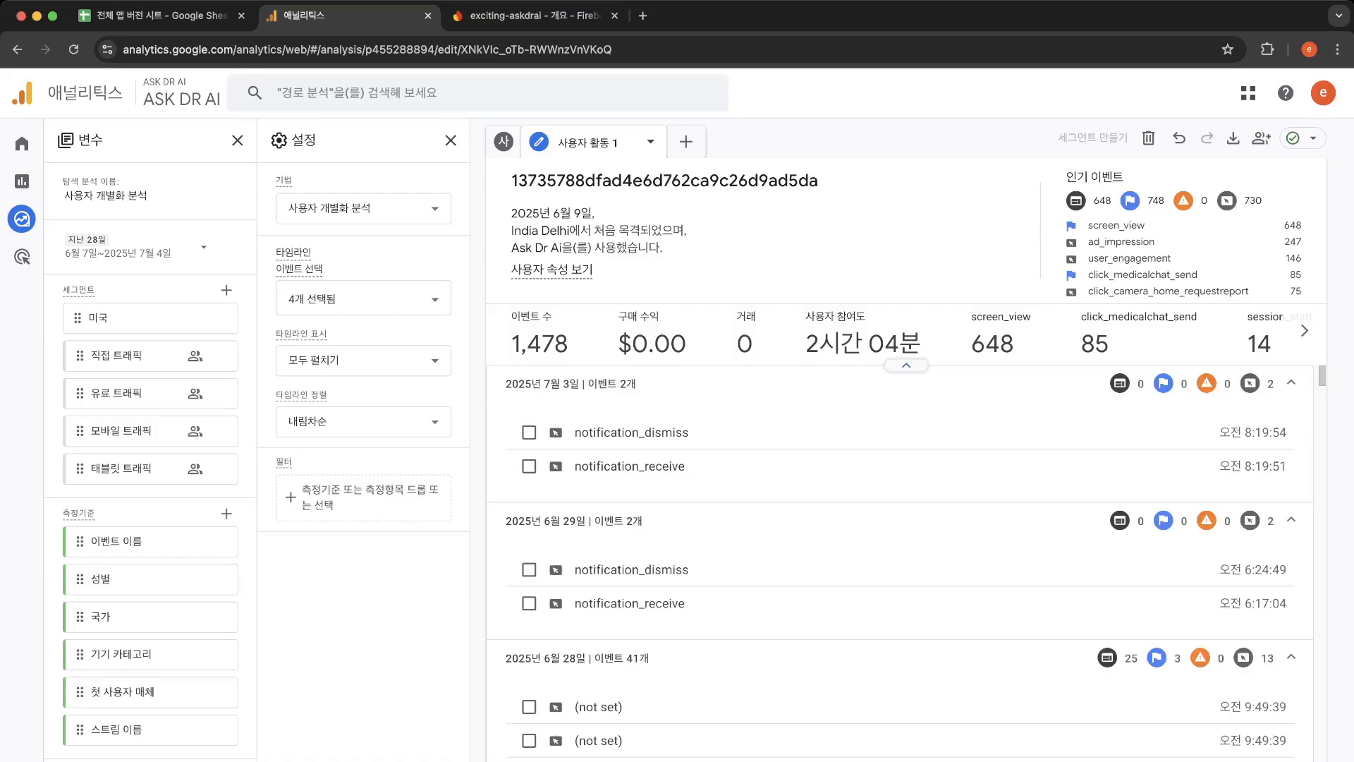
scroll(899, 438, "down", 10)
scroll(899, 437, "down", 10)
scroll(910, 564, "down", 10)
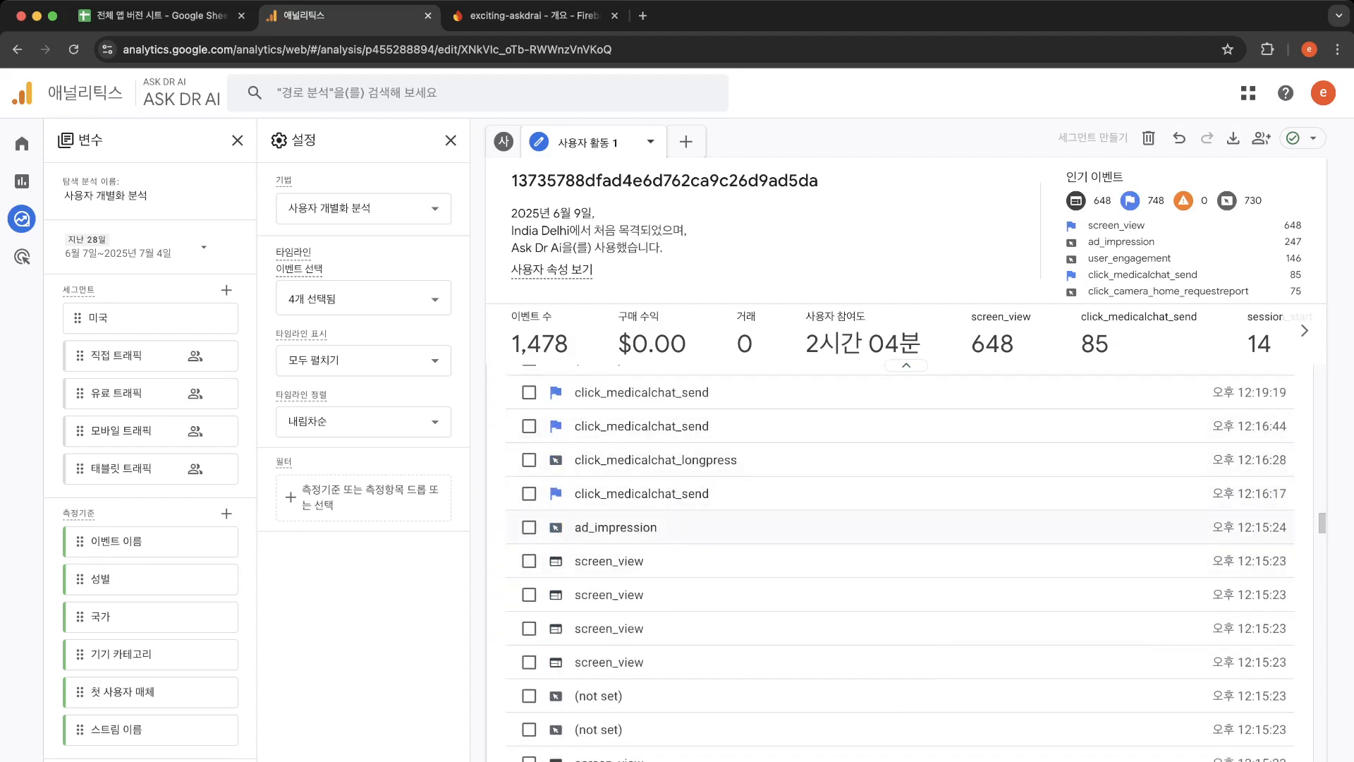
scroll(899, 529, "down", 10)
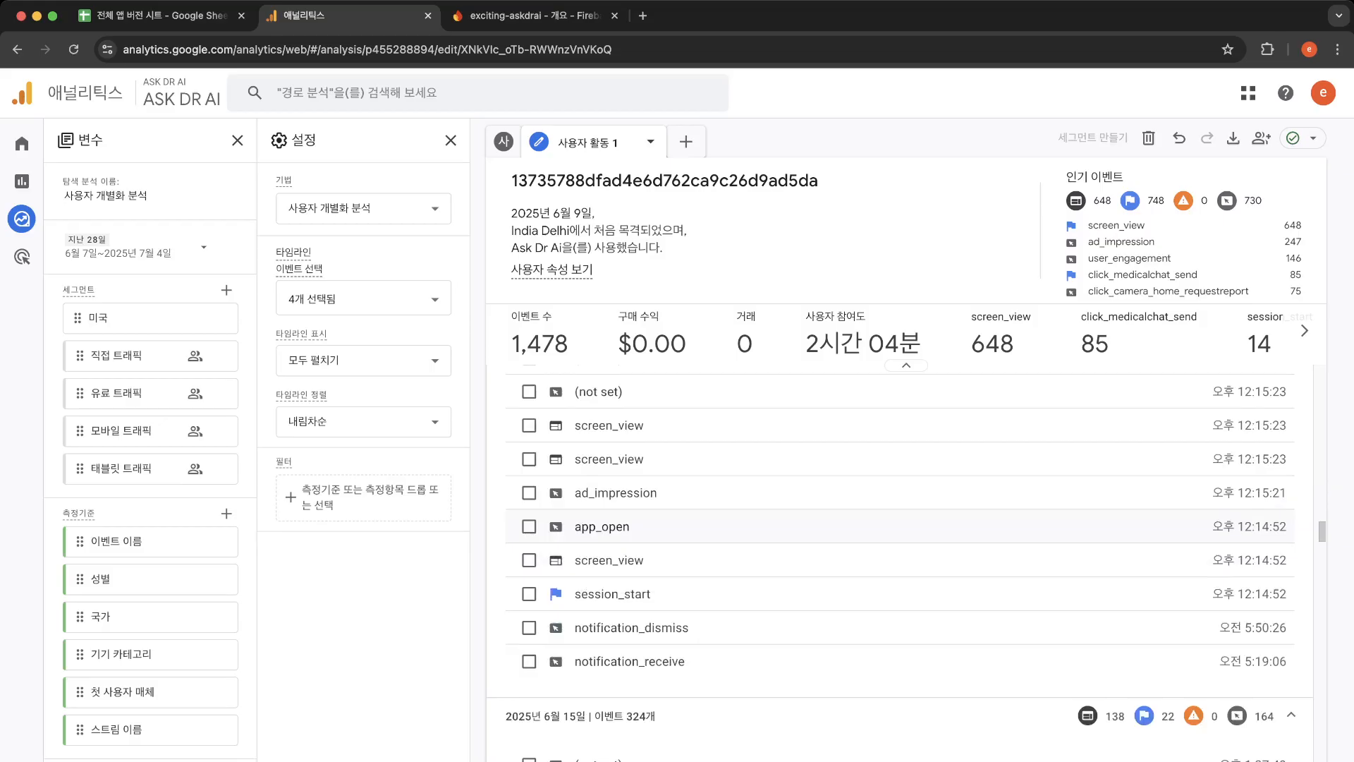
scroll(899, 529, "down", 2)
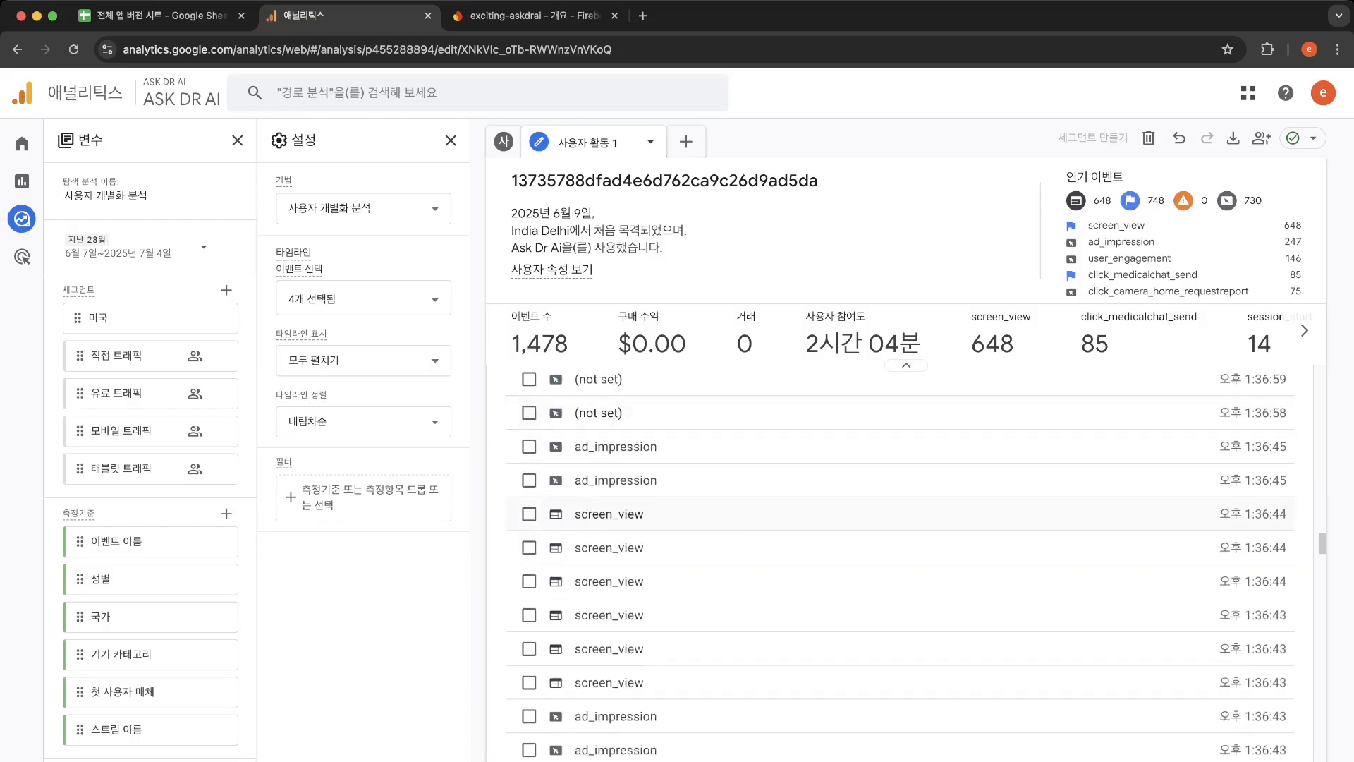
scroll(899, 529, "down", 2)
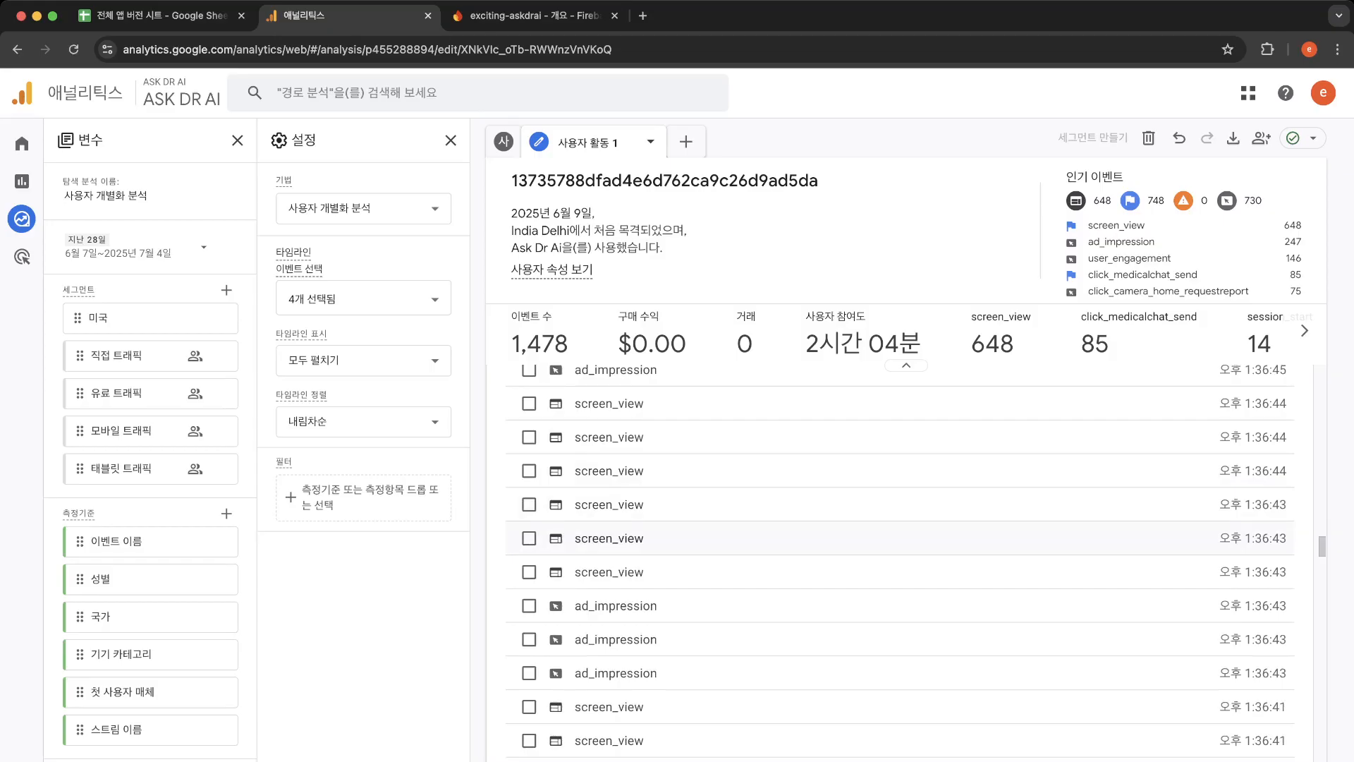
scroll(899, 529, "down", 15)
scroll(899, 529, "down", 2)
scroll(899, 529, "up", 5)
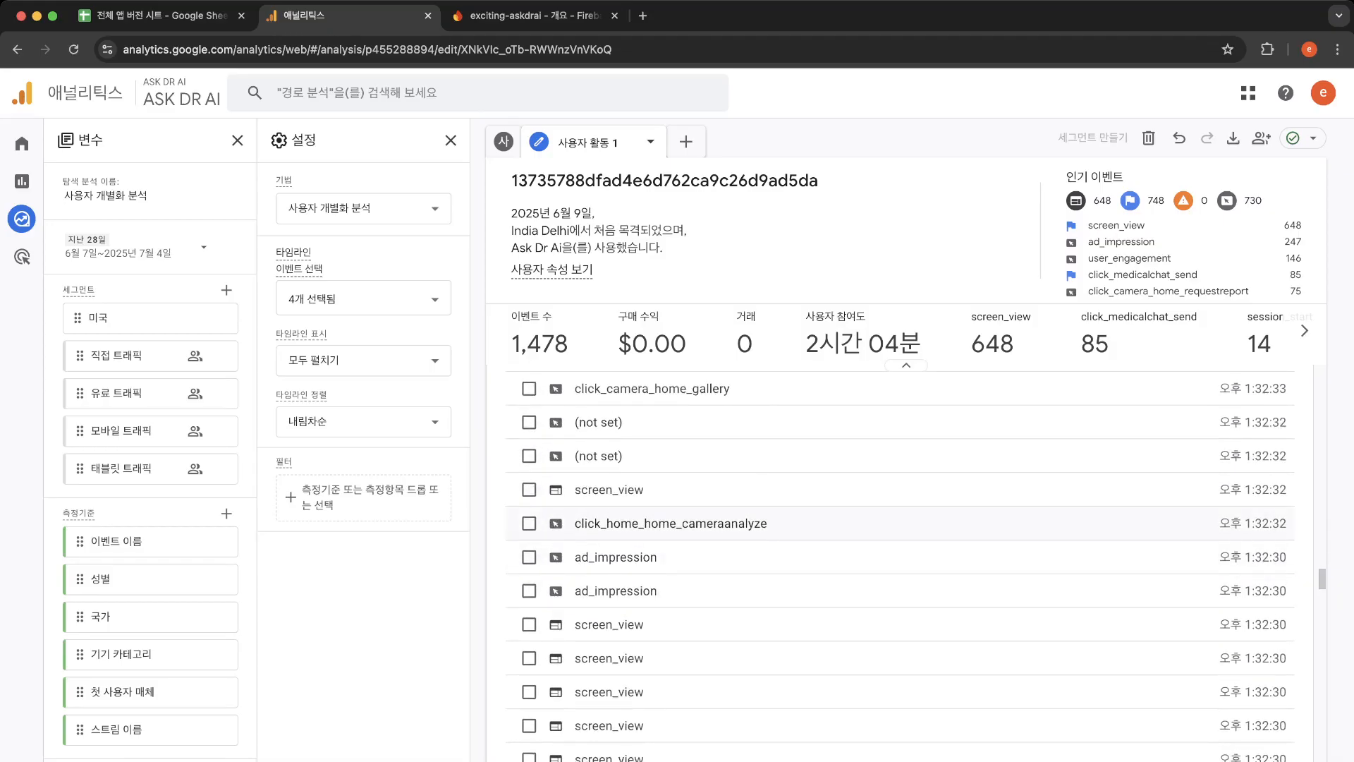
Step: View the details of the click_medicalchat_send event logged at 1:30:35 PM on June 15, and close them
scroll(899, 529, "down", 8)
scroll(899, 499, "down", 4)
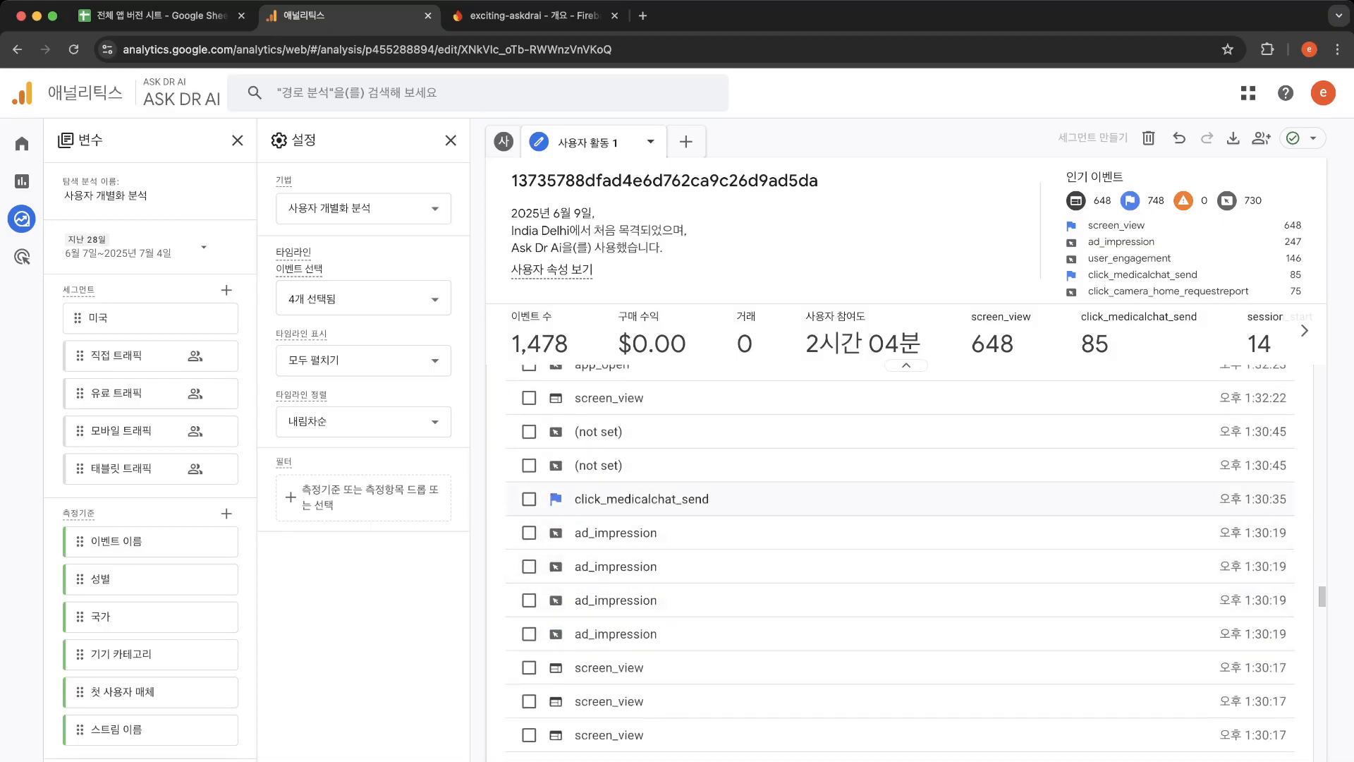
left_click(899, 499)
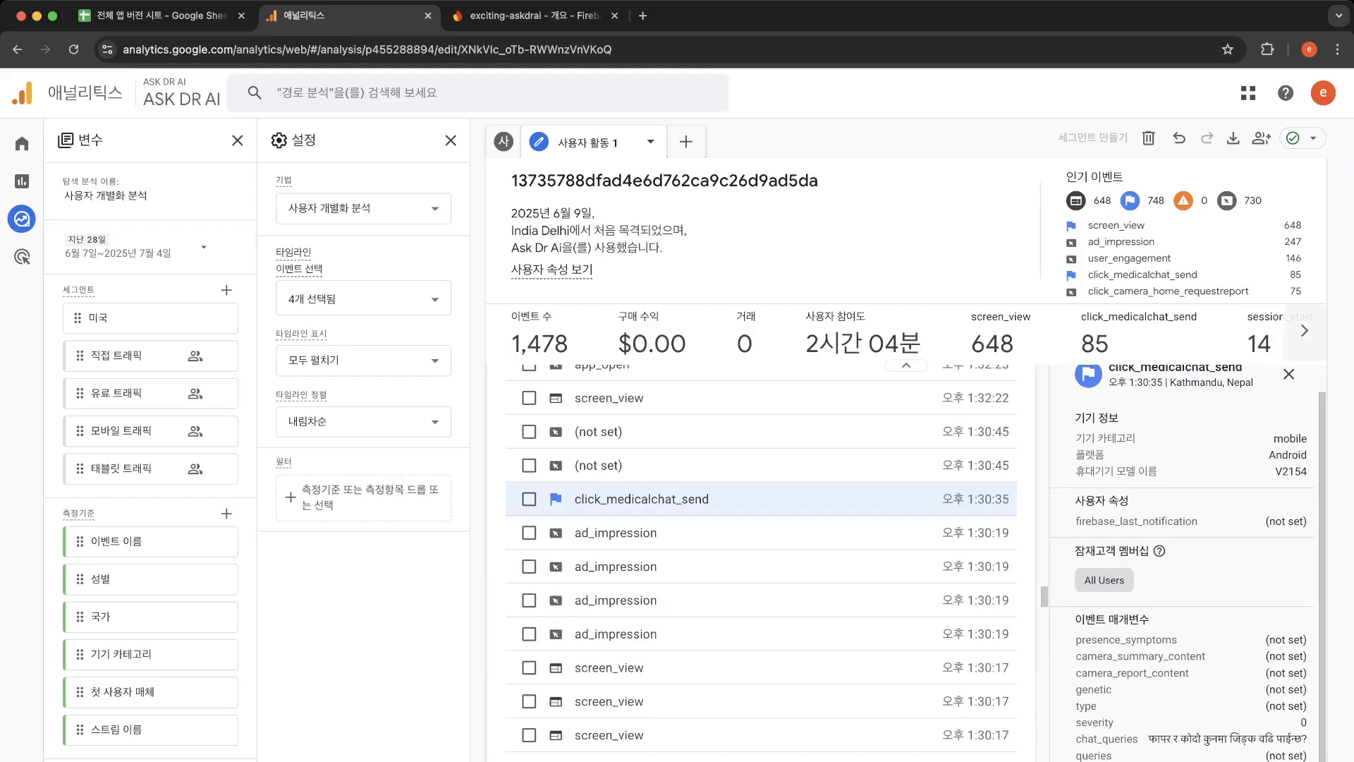
left_click(1288, 375)
Step: Examine the user's June 15 timeline in the order it happened, from the medical chat through the camera analysis events up to the day's end
scroll(987, 497, "up", 3)
scroll(899, 522, "up", 9)
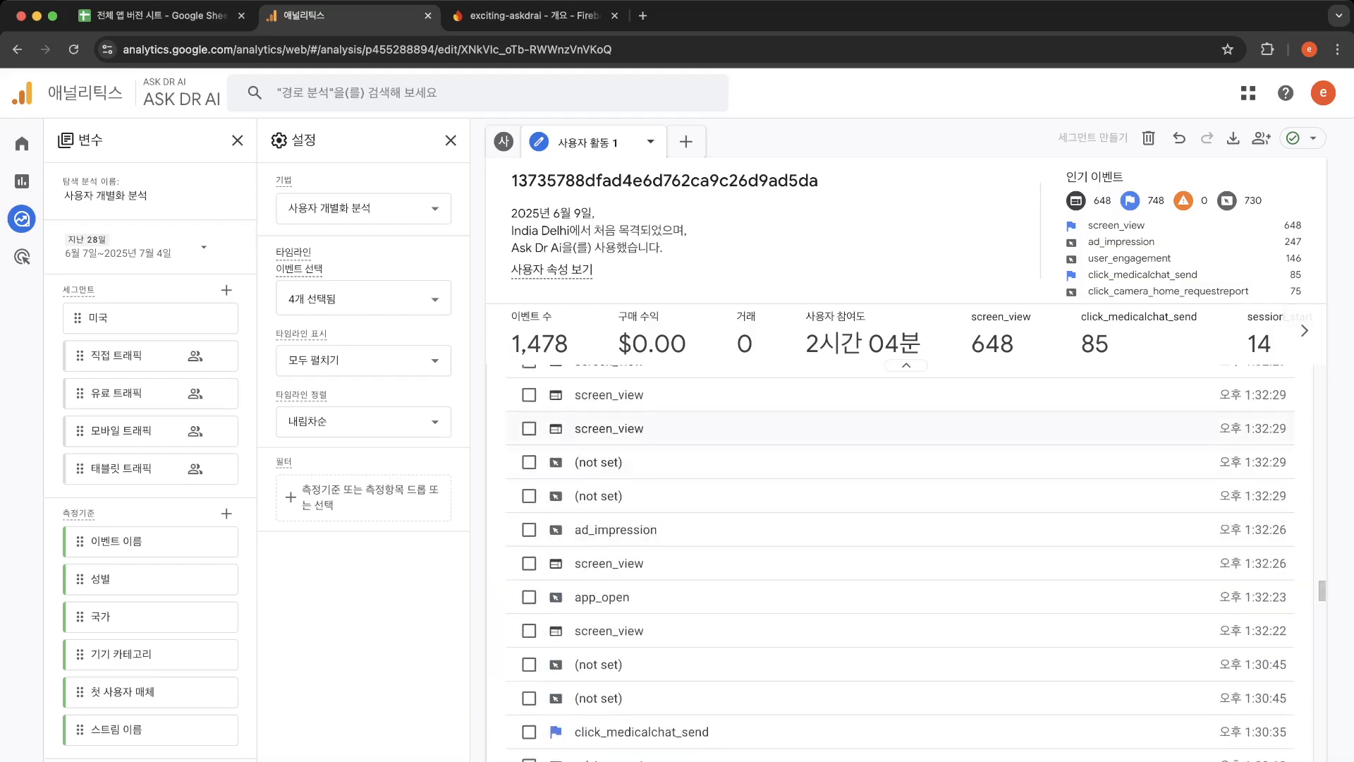
scroll(899, 548, "up", 10)
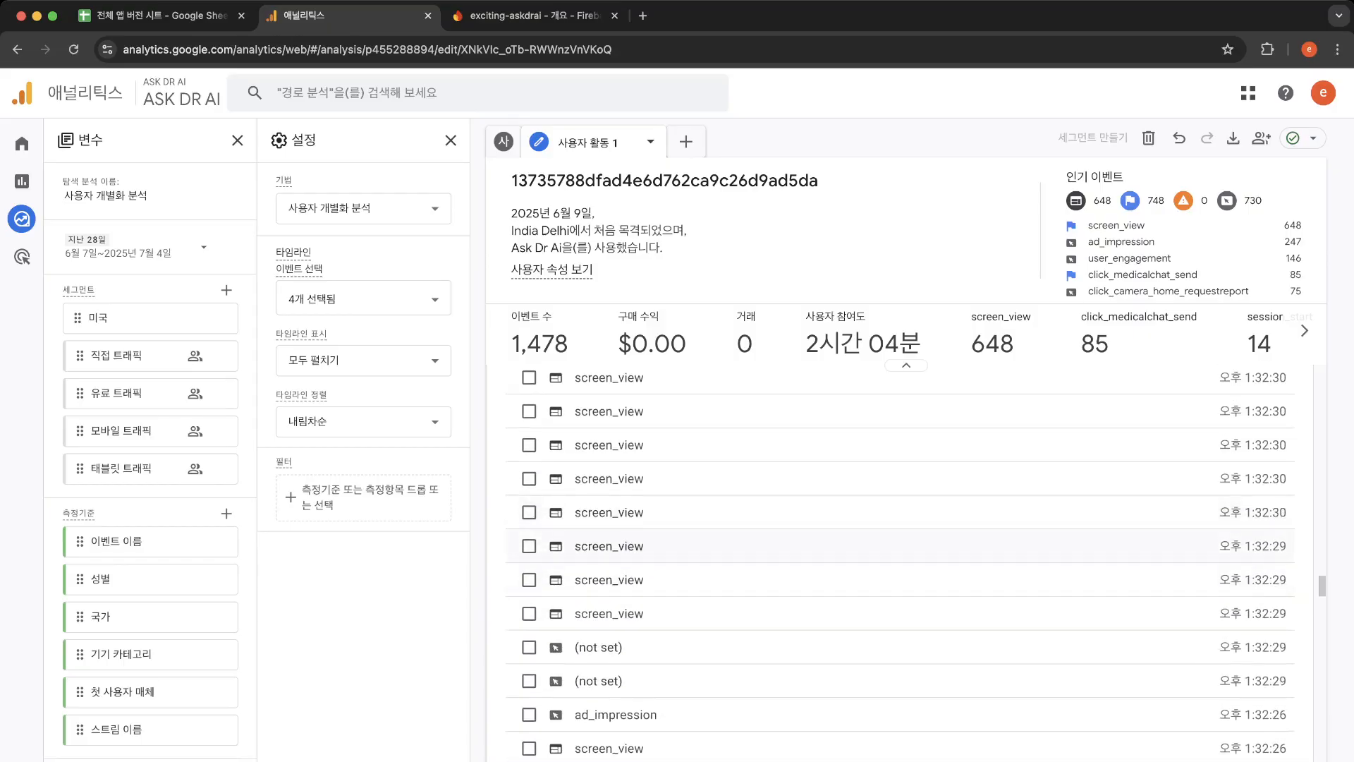
scroll(900, 621, "down", 4)
scroll(899, 620, "up", 3)
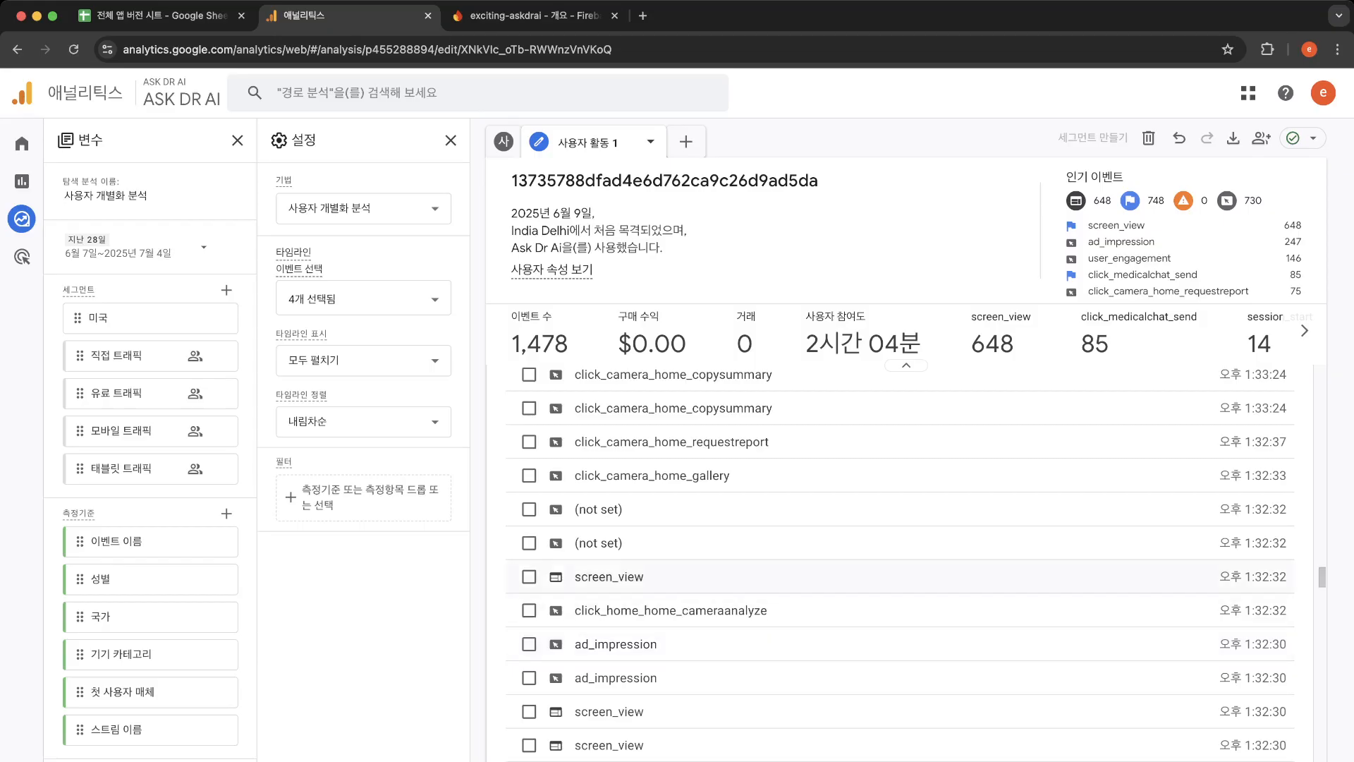
scroll(899, 599, "up", 4)
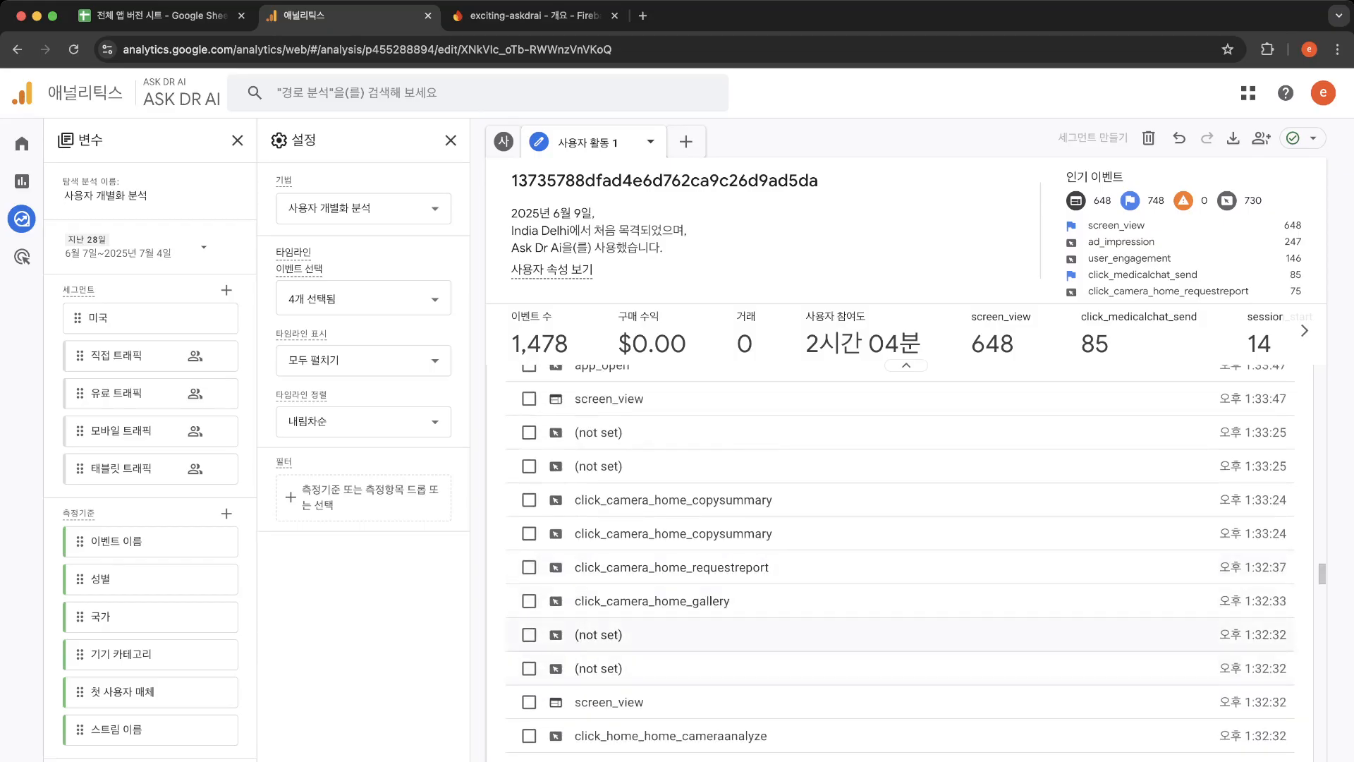
scroll(899, 570, "up", 1)
scroll(899, 599, "up", 4)
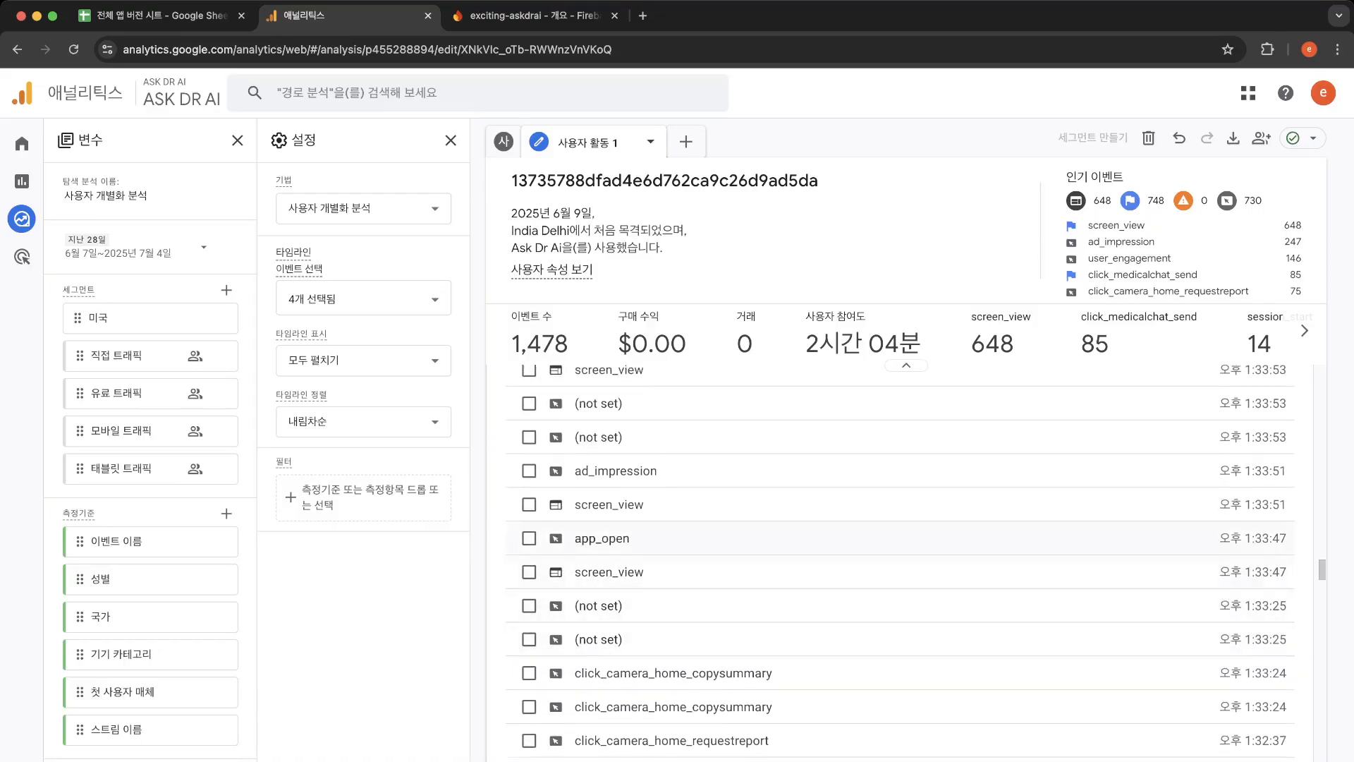
scroll(900, 564, "up", 5)
scroll(900, 564, "up", 5)
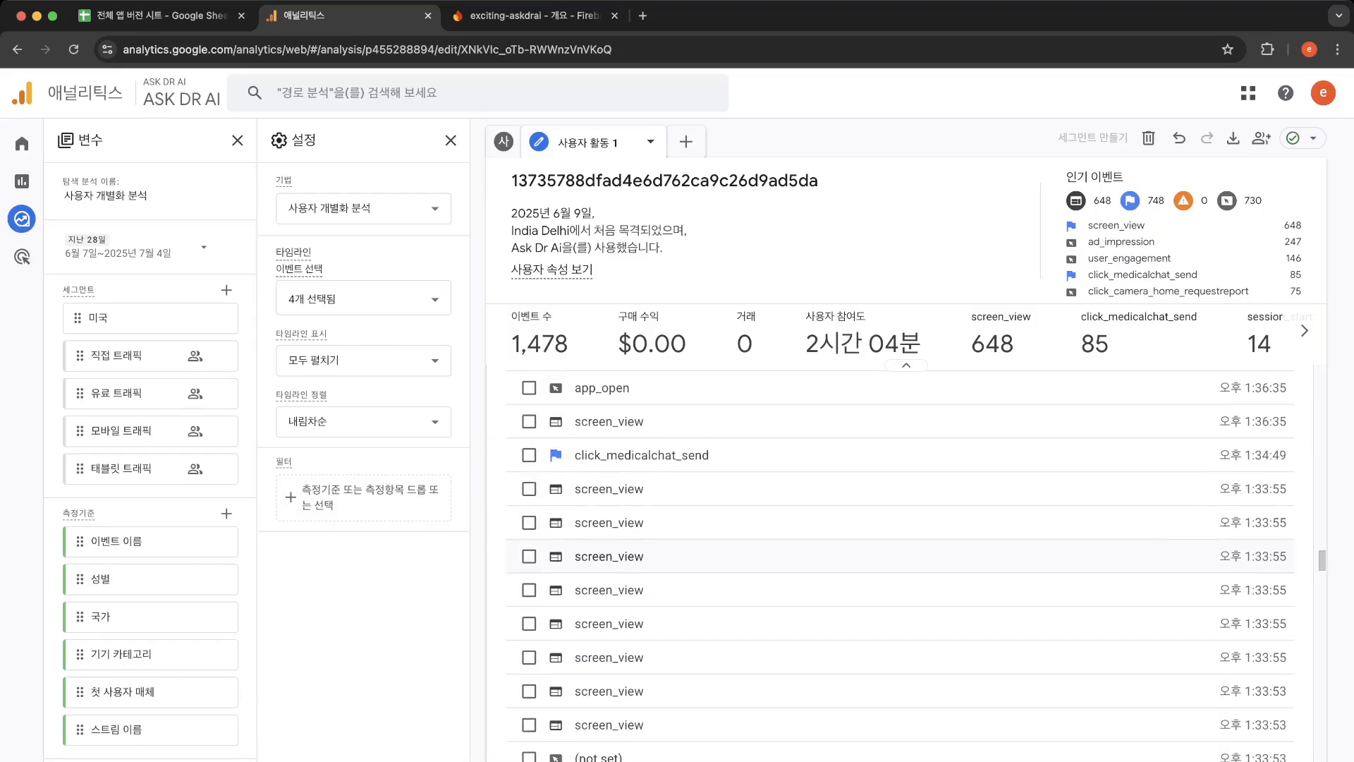
scroll(899, 543, "up", 4)
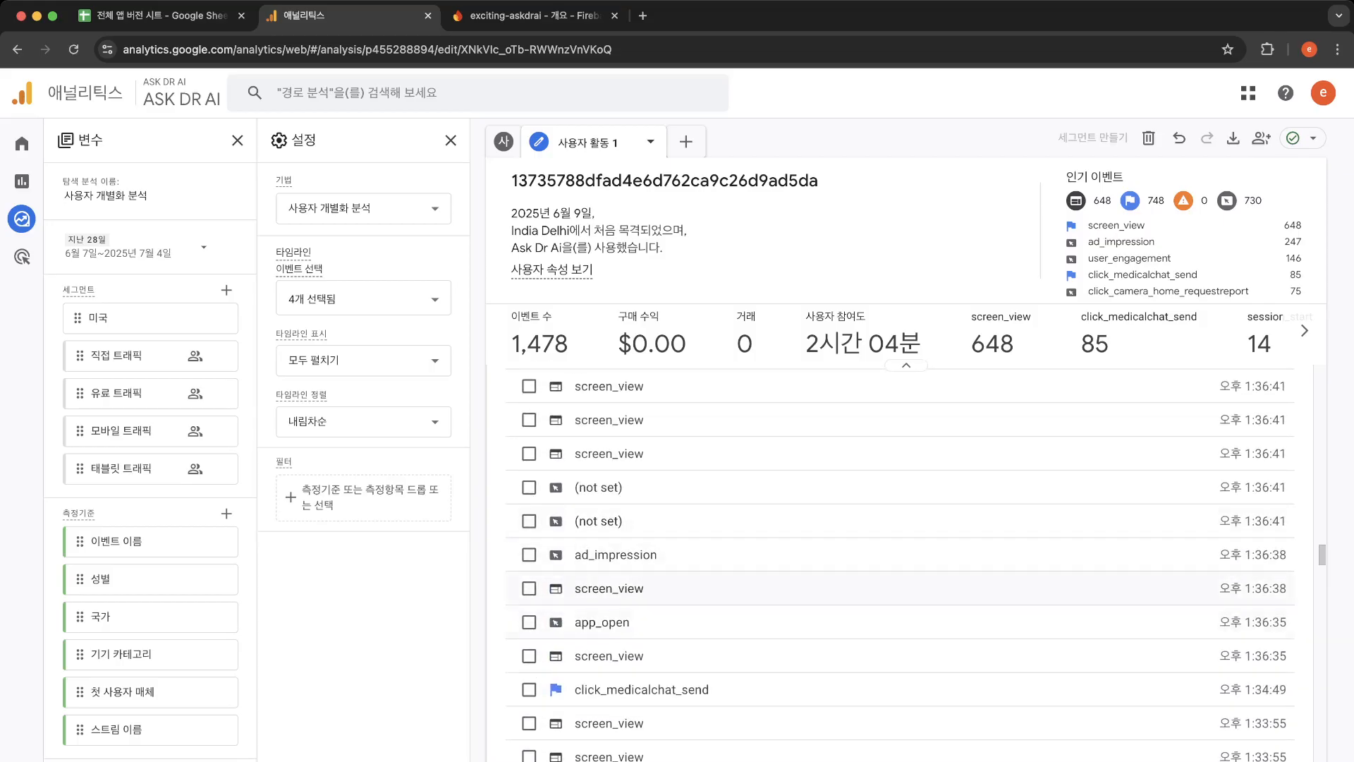
scroll(899, 564, "up", 4)
scroll(900, 565, "up", 10)
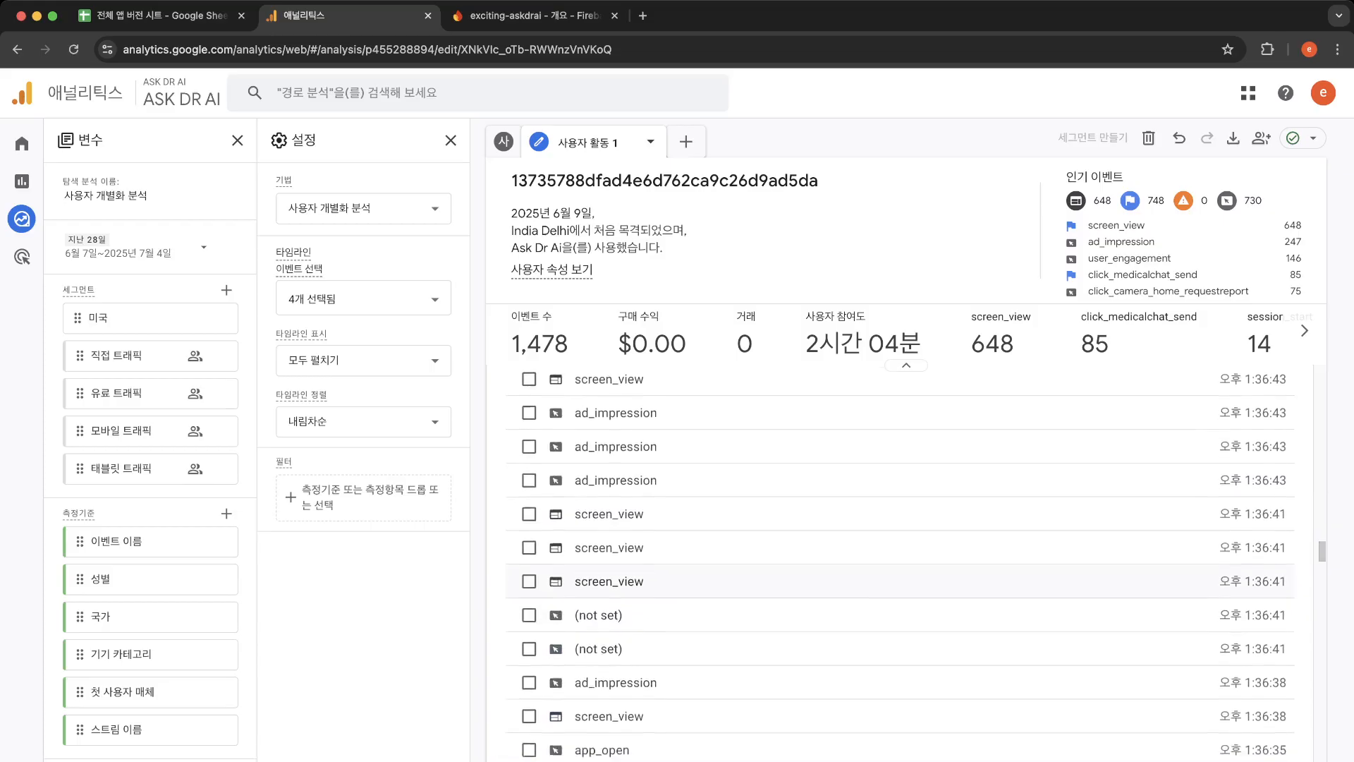
scroll(899, 564, "up", 8)
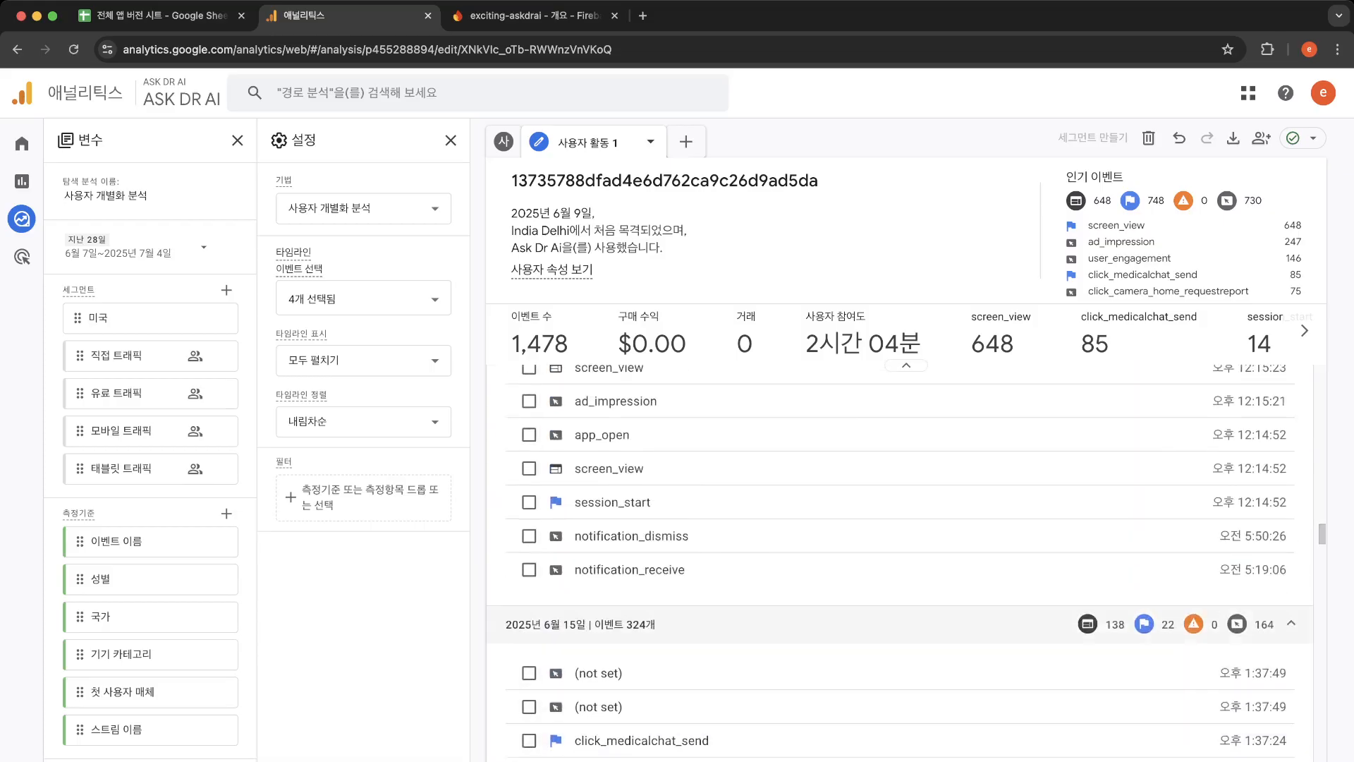
scroll(900, 565, "up", 9)
scroll(899, 564, "down", 9)
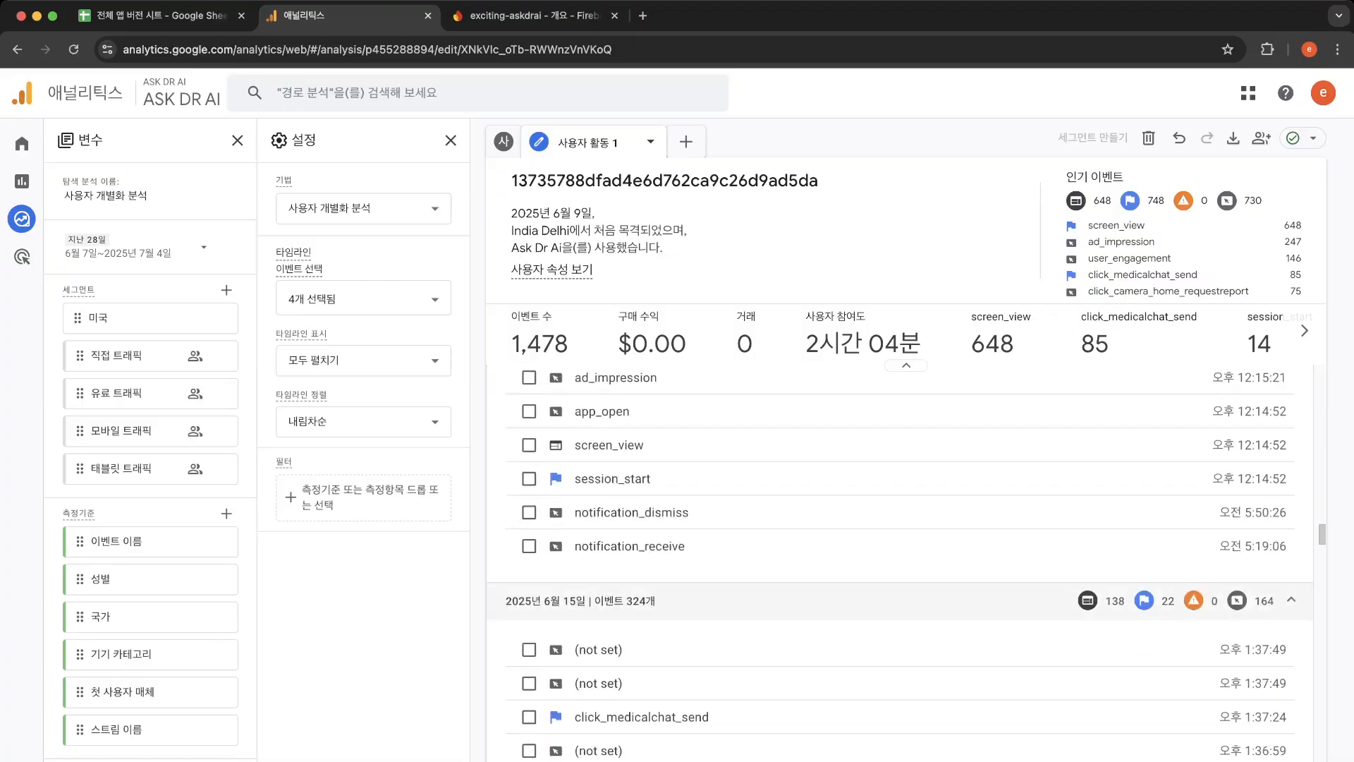
Step: View the details of the notification_receive event logged at 5:19:06 AM, just before the June 15 group, and close them
left_click(609, 543)
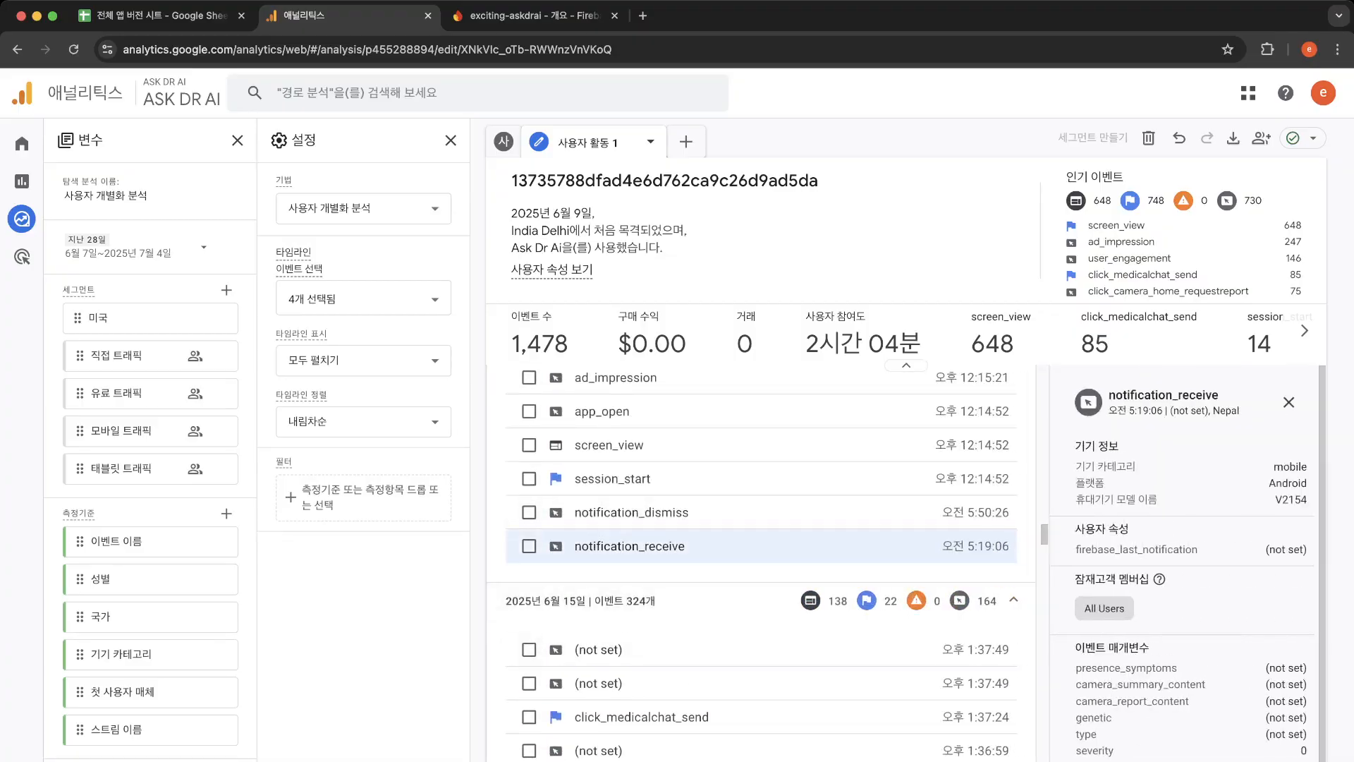
scroll(1185, 564, "down", 1)
scroll(1184, 565, "up", 1)
double_click(1288, 483)
left_click(1288, 402)
Step: Start a segment from the screen_view and app_open events logged at 9:48:54 AM, and close the segment builder without applying it
scroll(599, 546, "up", 6)
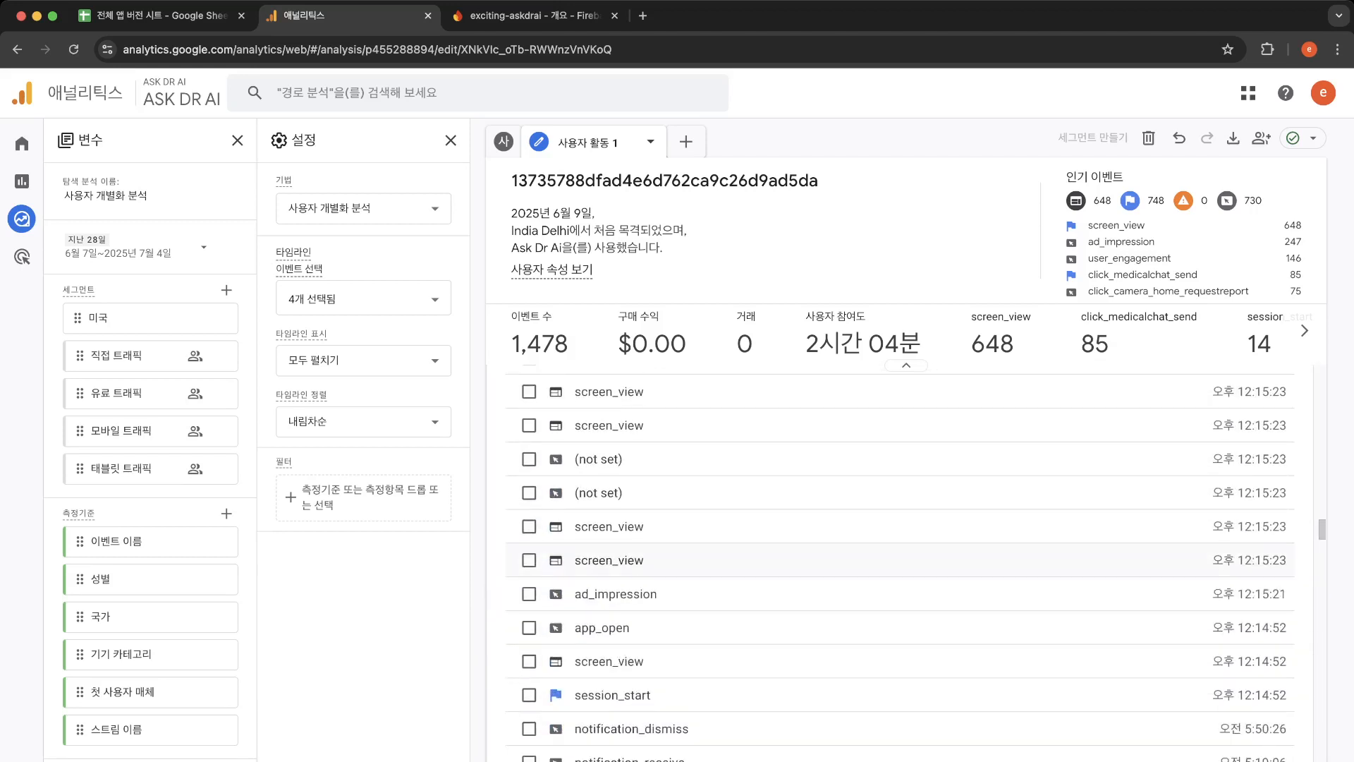
scroll(900, 557, "up", 10)
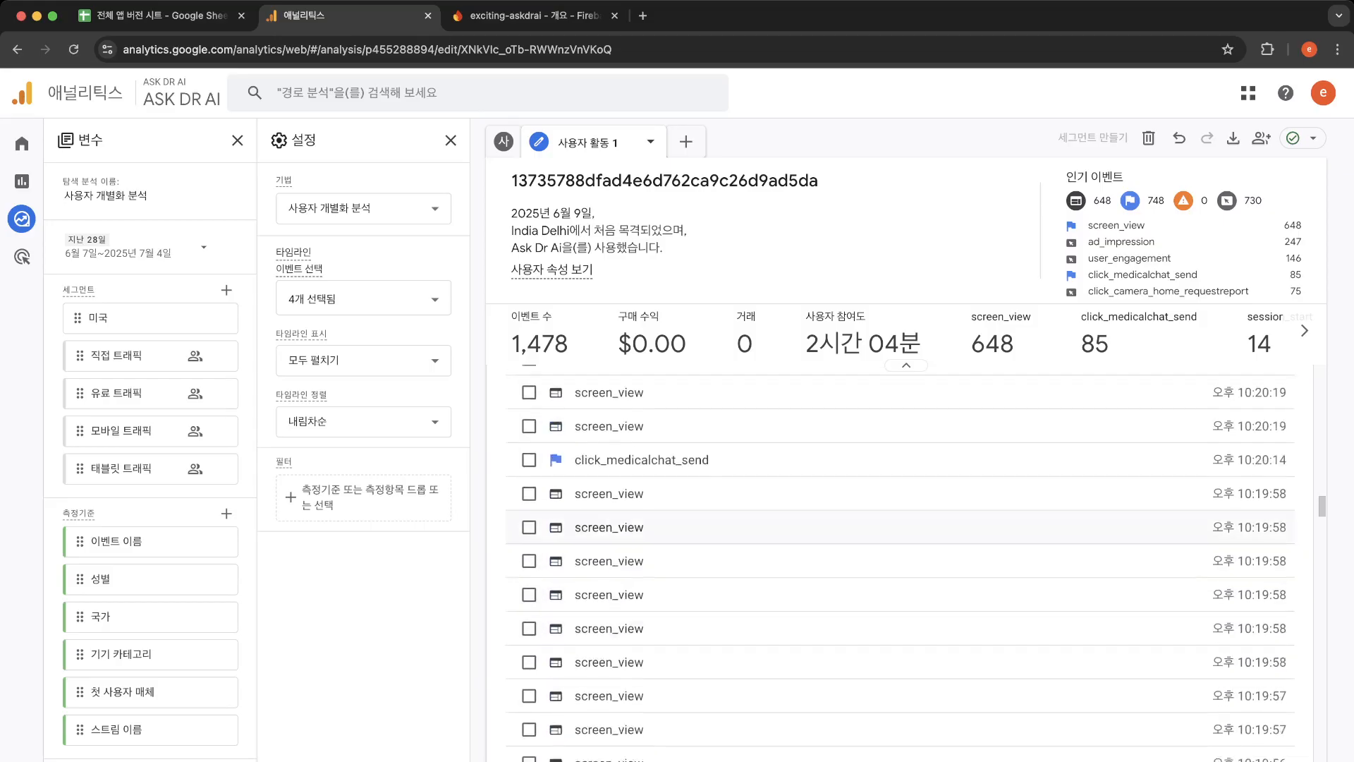
scroll(900, 557, "up", 5)
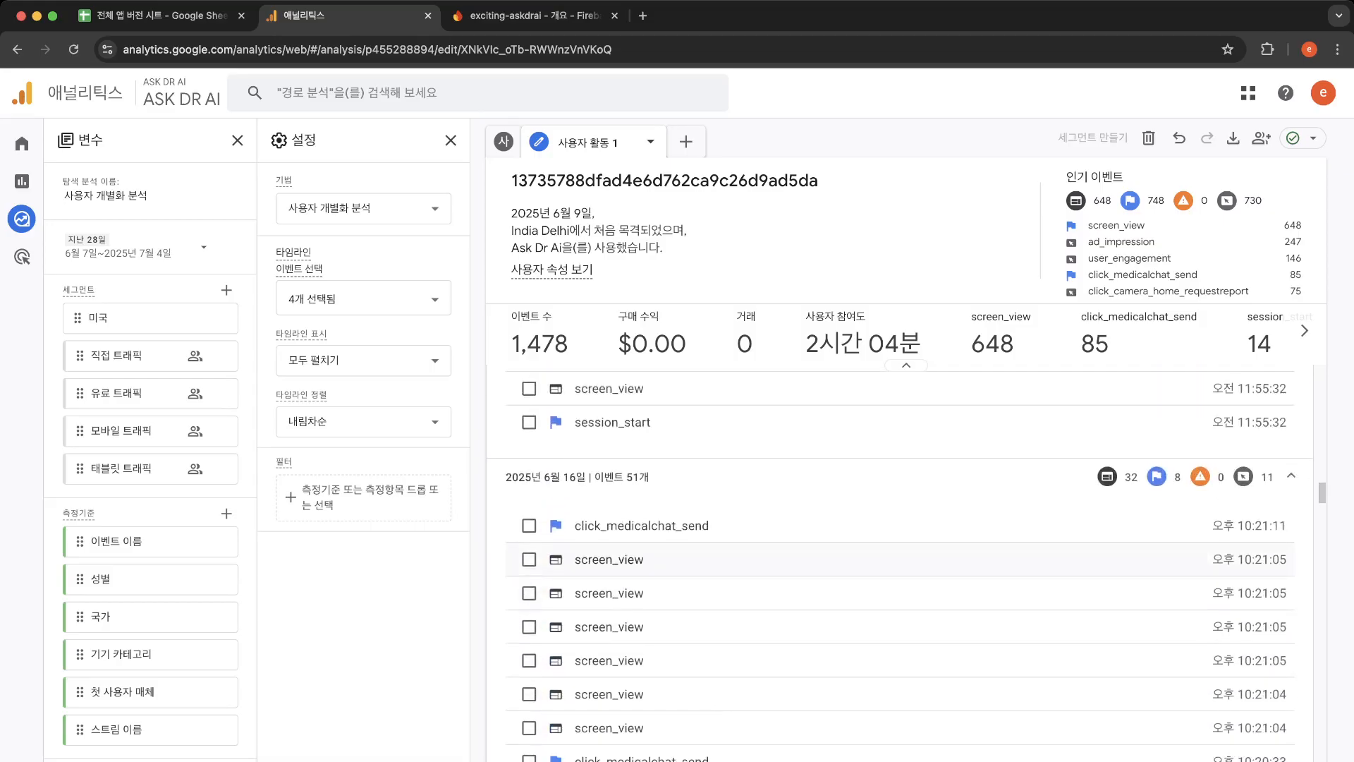
scroll(900, 557, "up", 8)
scroll(900, 557, "up", 10)
scroll(529, 536, "up", 5)
left_click(529, 515)
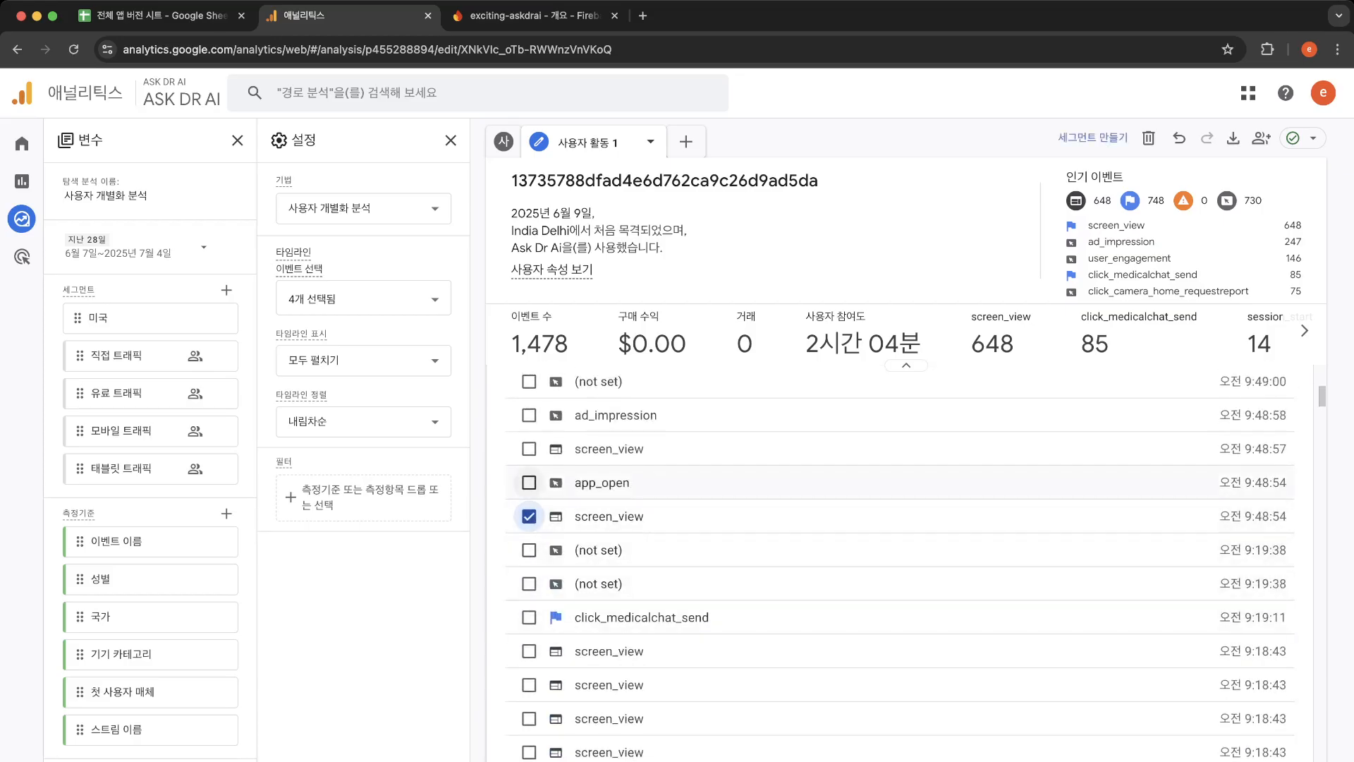
scroll(900, 530, "up", 5)
scroll(899, 557, "up", 10)
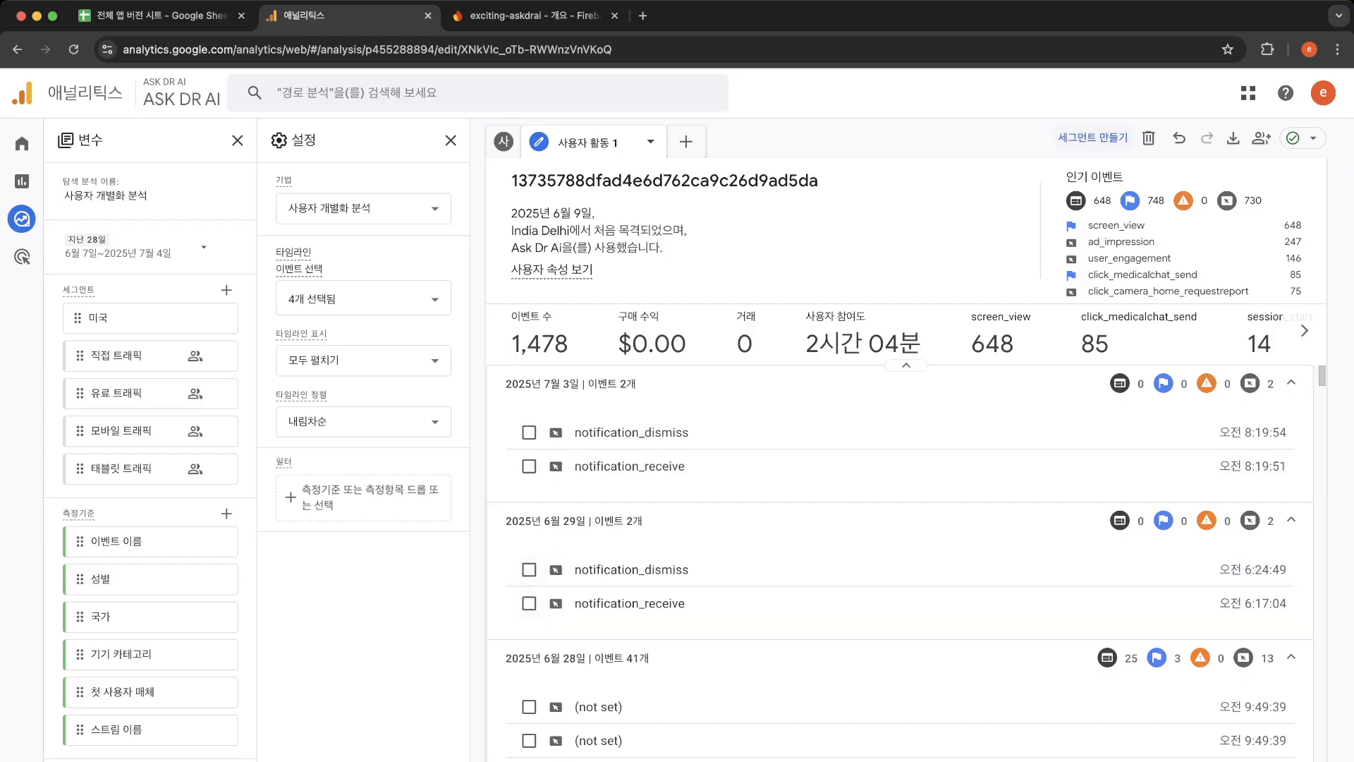
left_click(1093, 138)
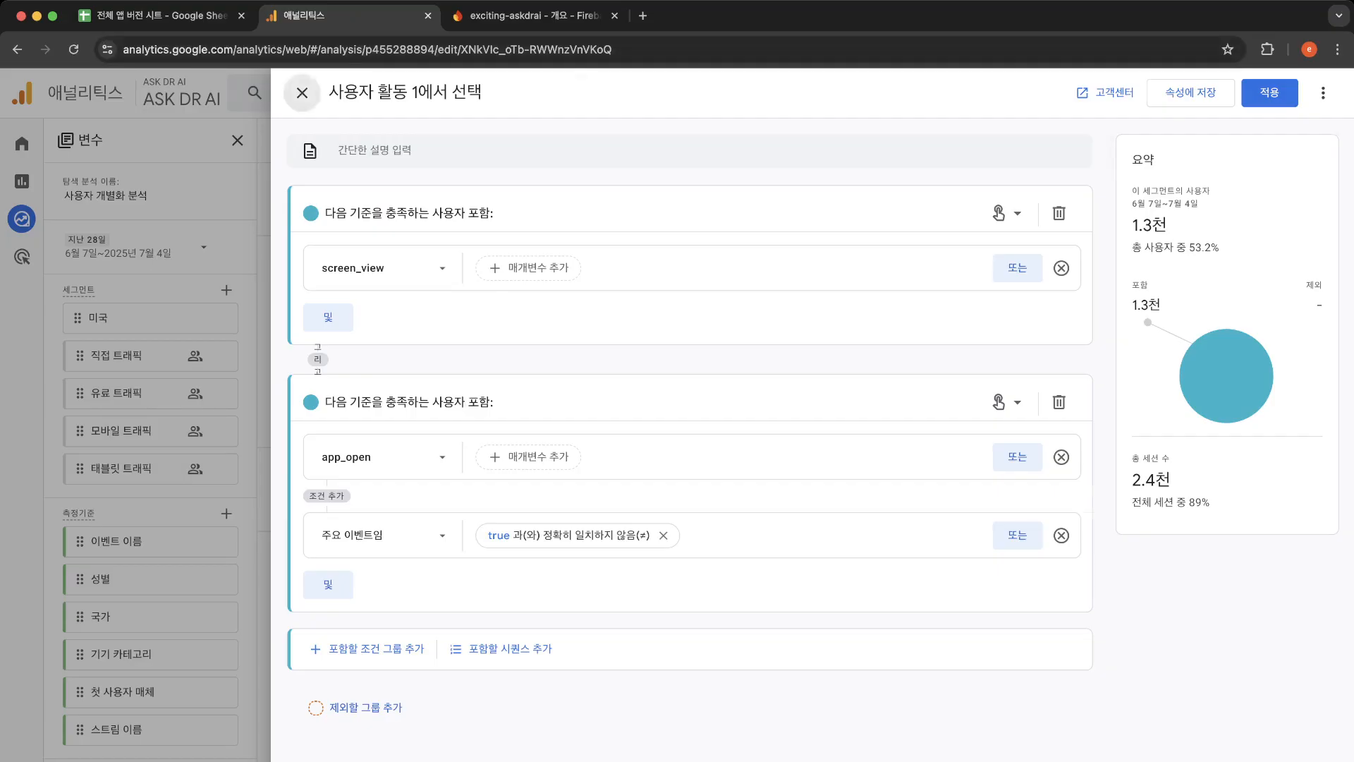
left_click(302, 93)
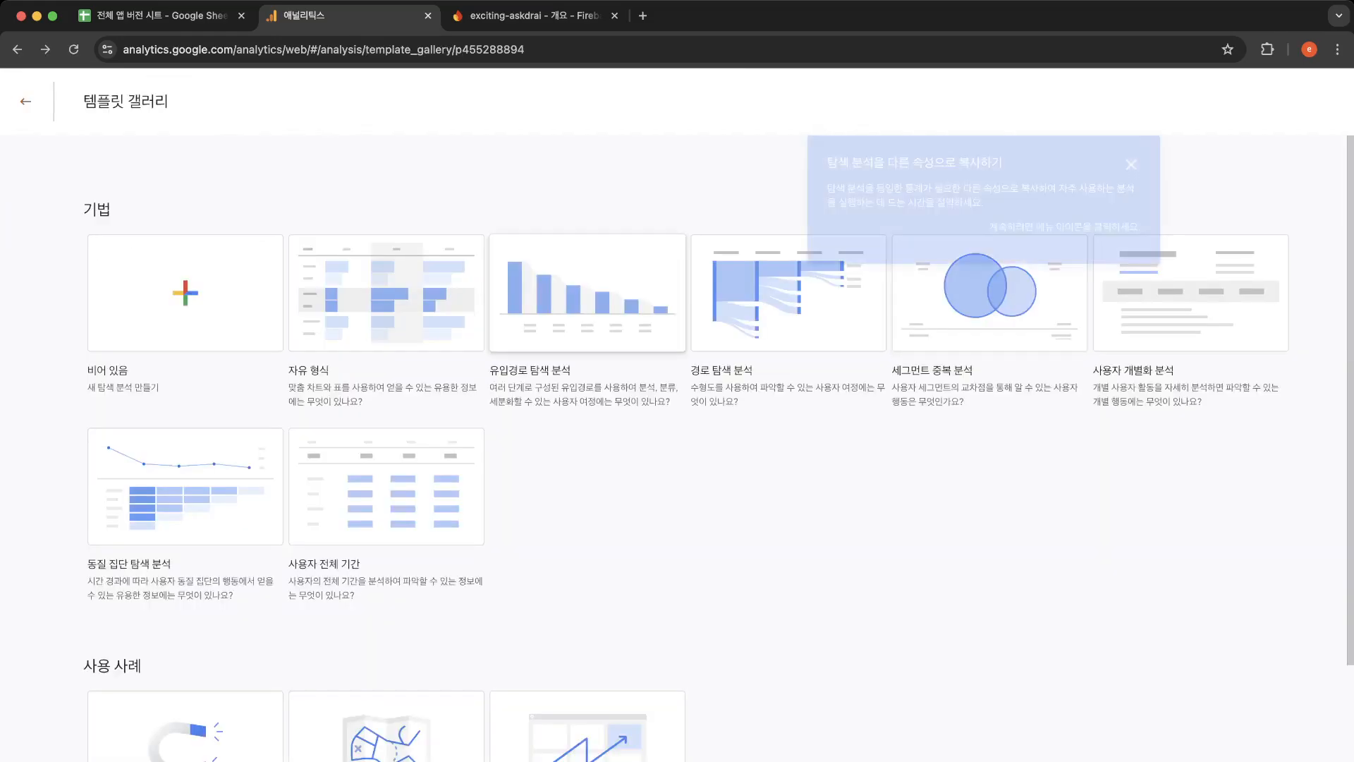
Step: Create a path exploration (경로 탐색 분석) from the template gallery and set its step +2 node type to 페이지 제목 및 화면 클래스
scroll(588, 293, "down", 1)
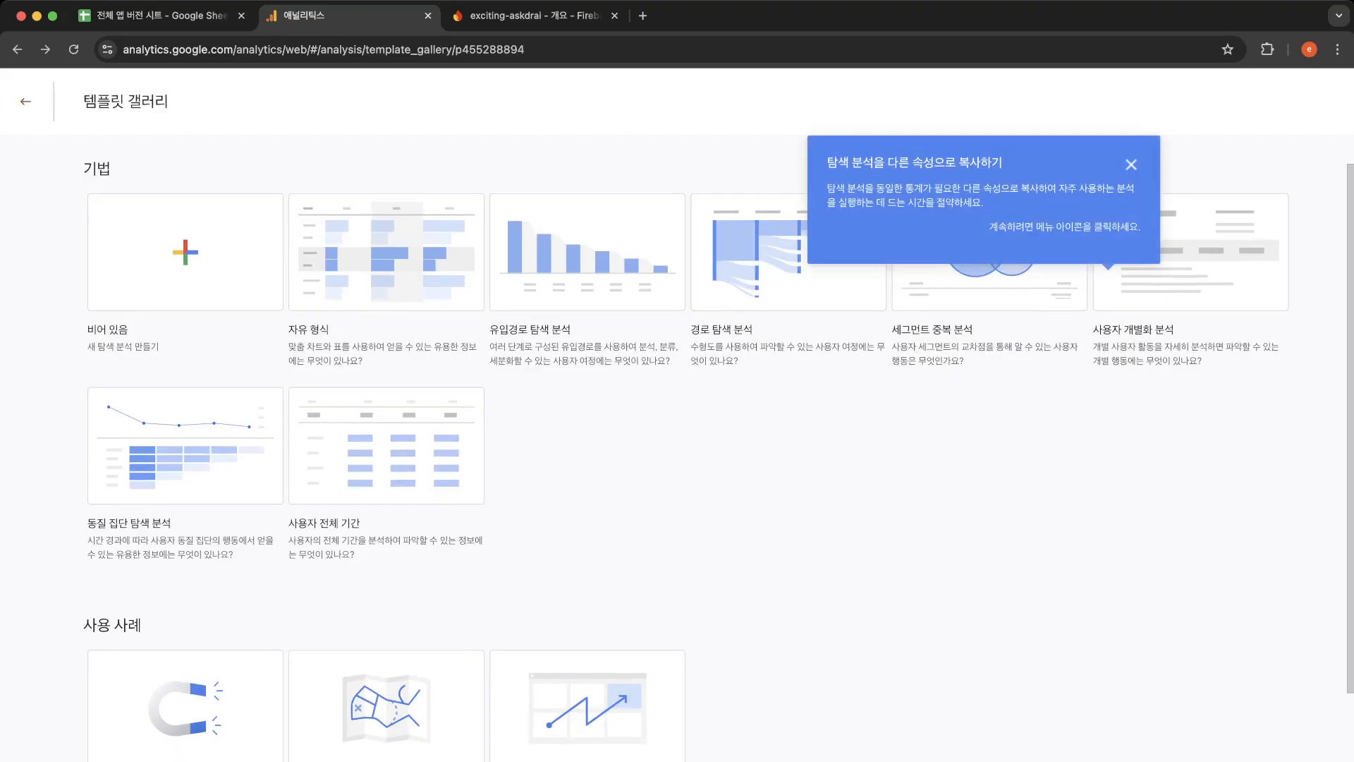
scroll(587, 294, "down", 3)
scroll(588, 294, "up", 2)
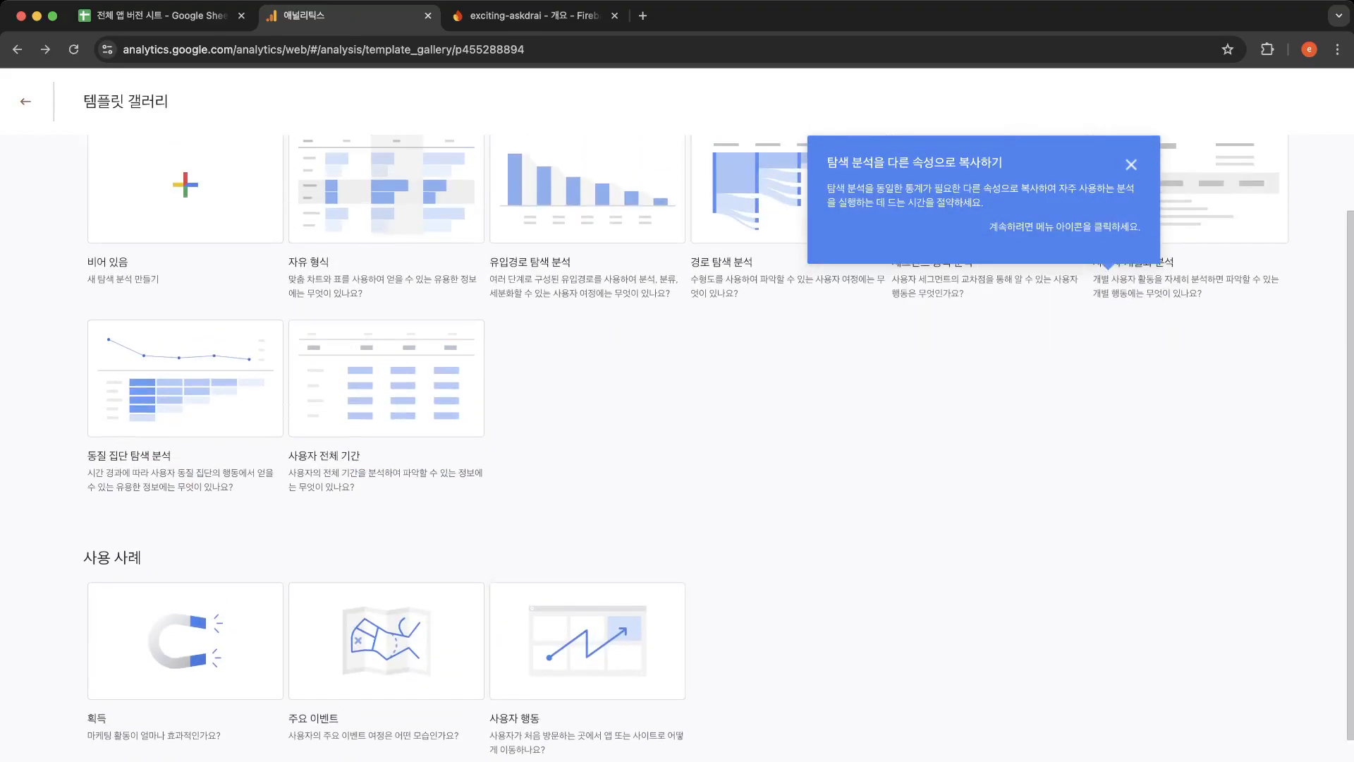
left_click(749, 190)
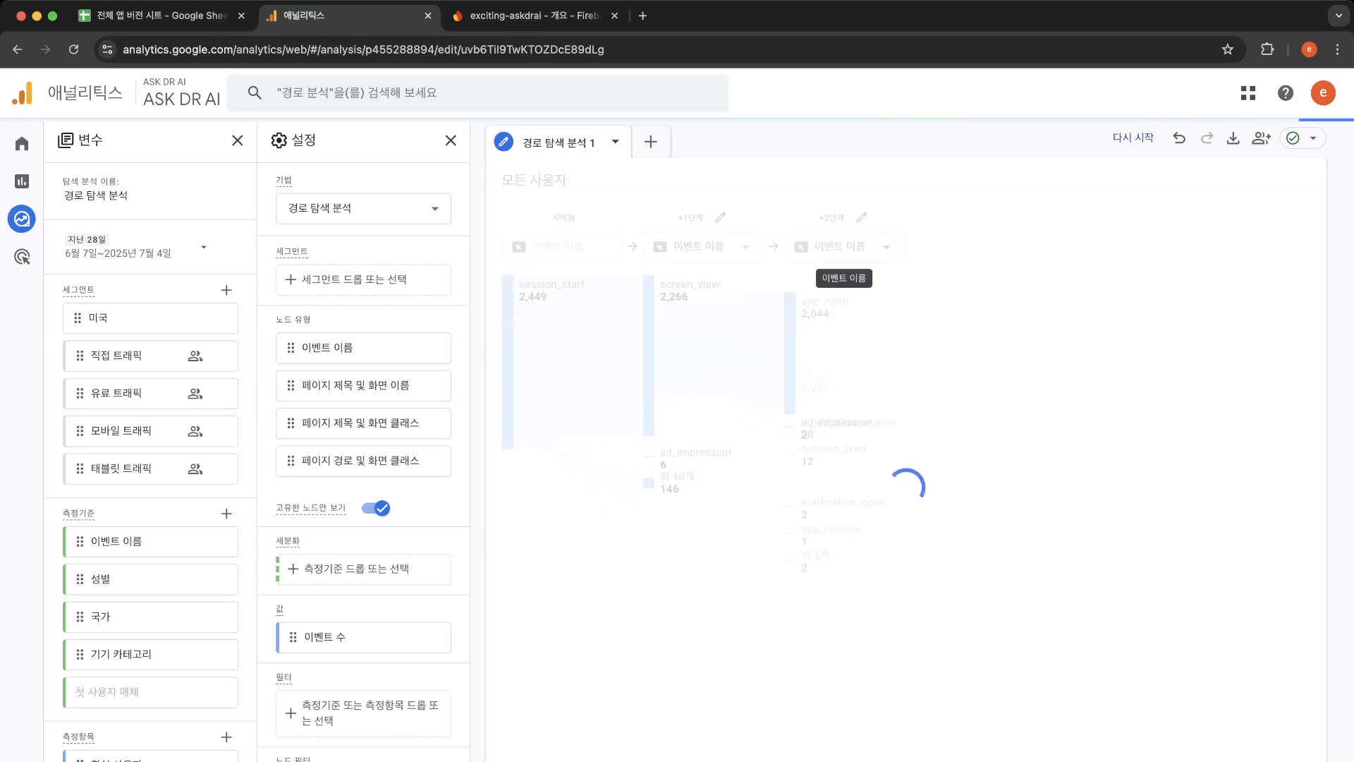
left_click(844, 246)
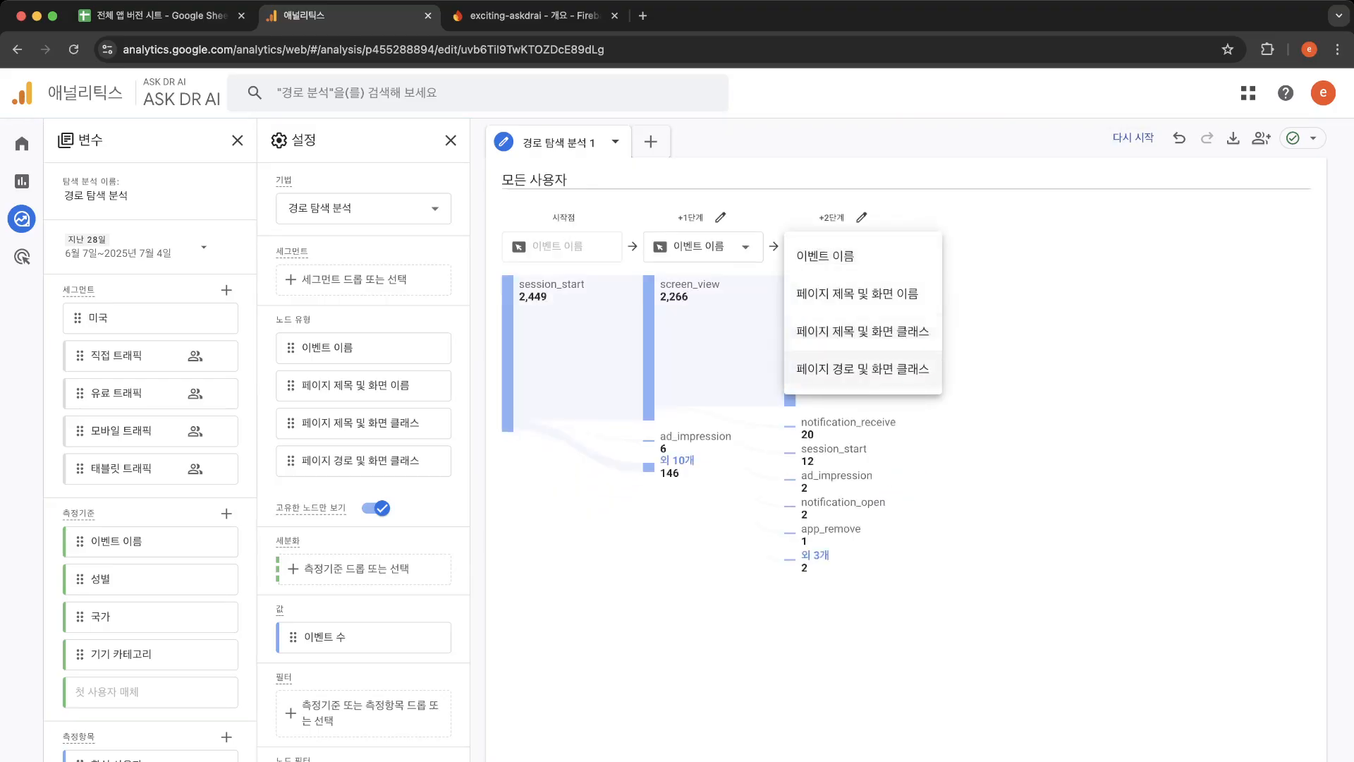
left_click(863, 331)
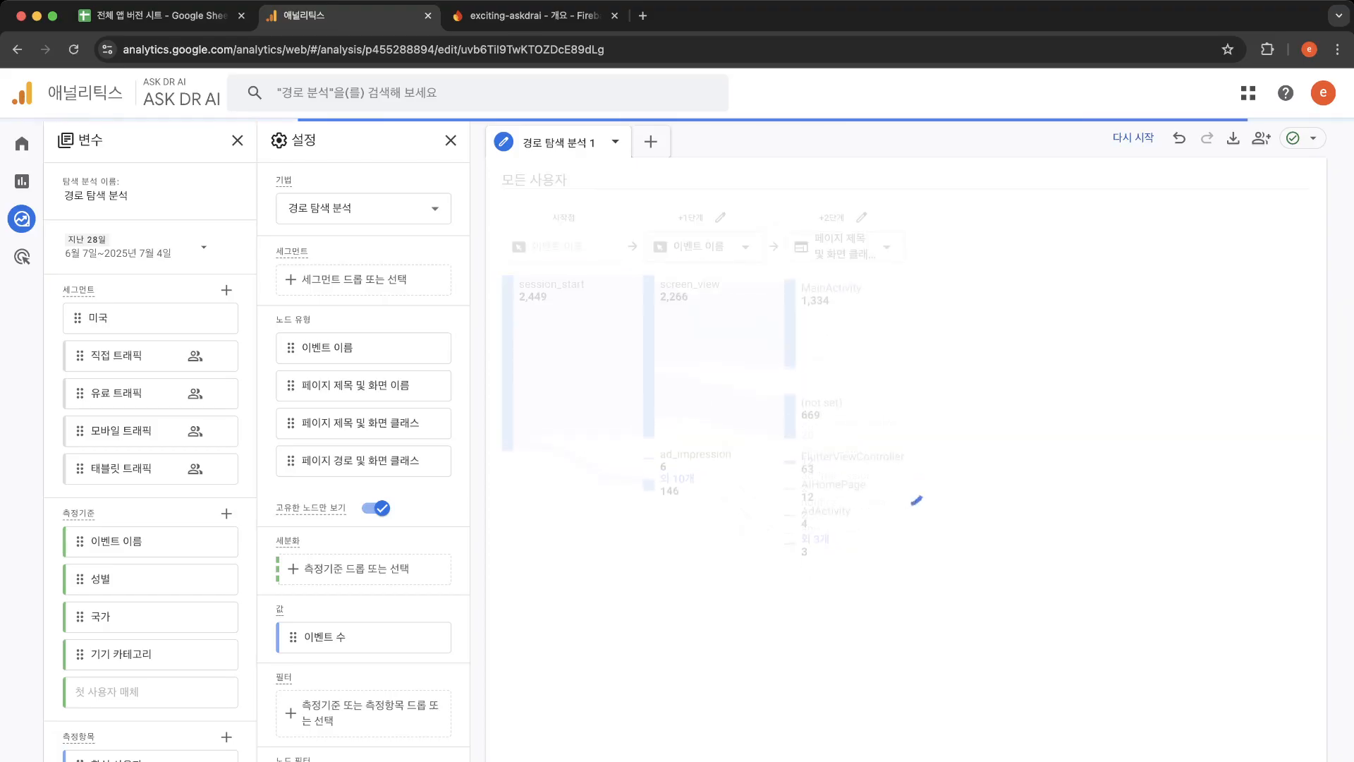
Step: Set the step +1 node type to 페이지 제목 및 화면 클래스 and expand the path through MainActivity, AIHomePage, AIChatPage, MedicalPage and DictionaryPage
left_click(702, 248)
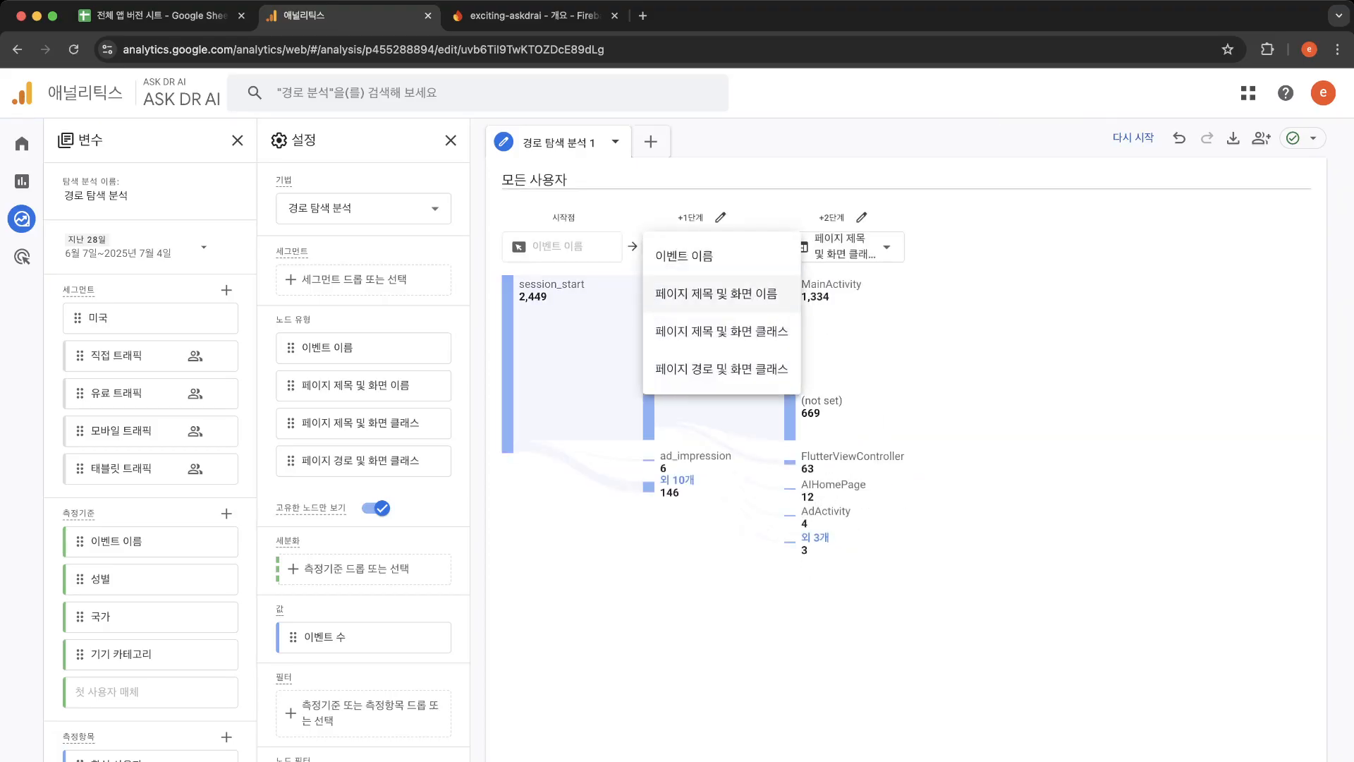
left_click(721, 331)
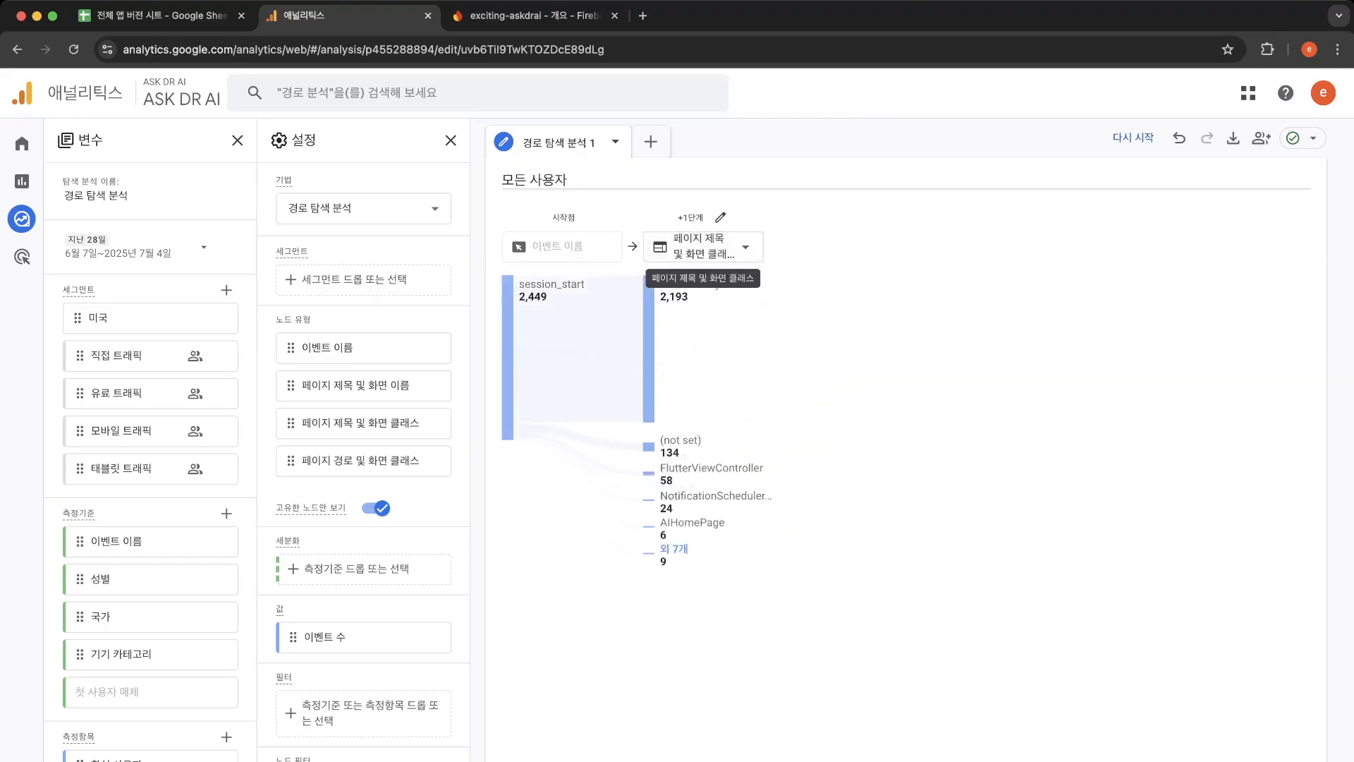
left_click(681, 289)
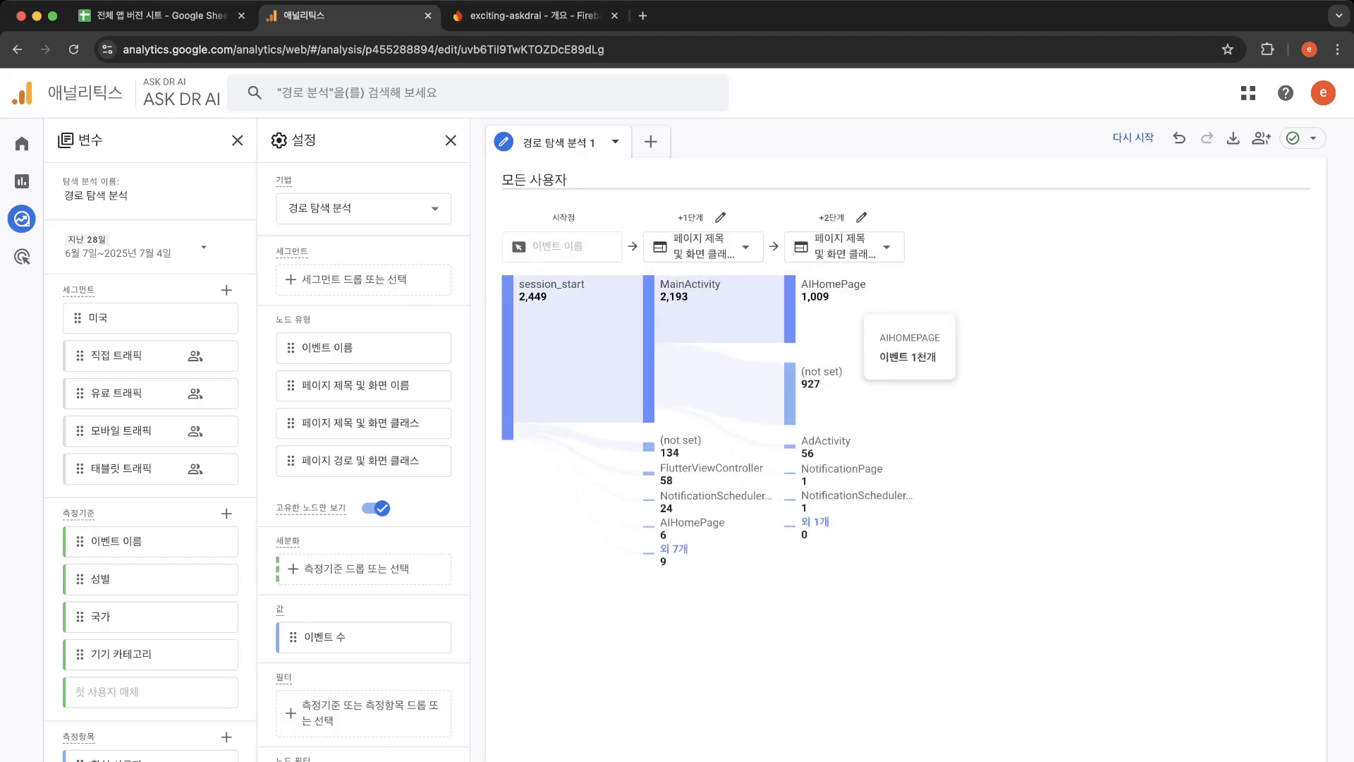
left_click(825, 296)
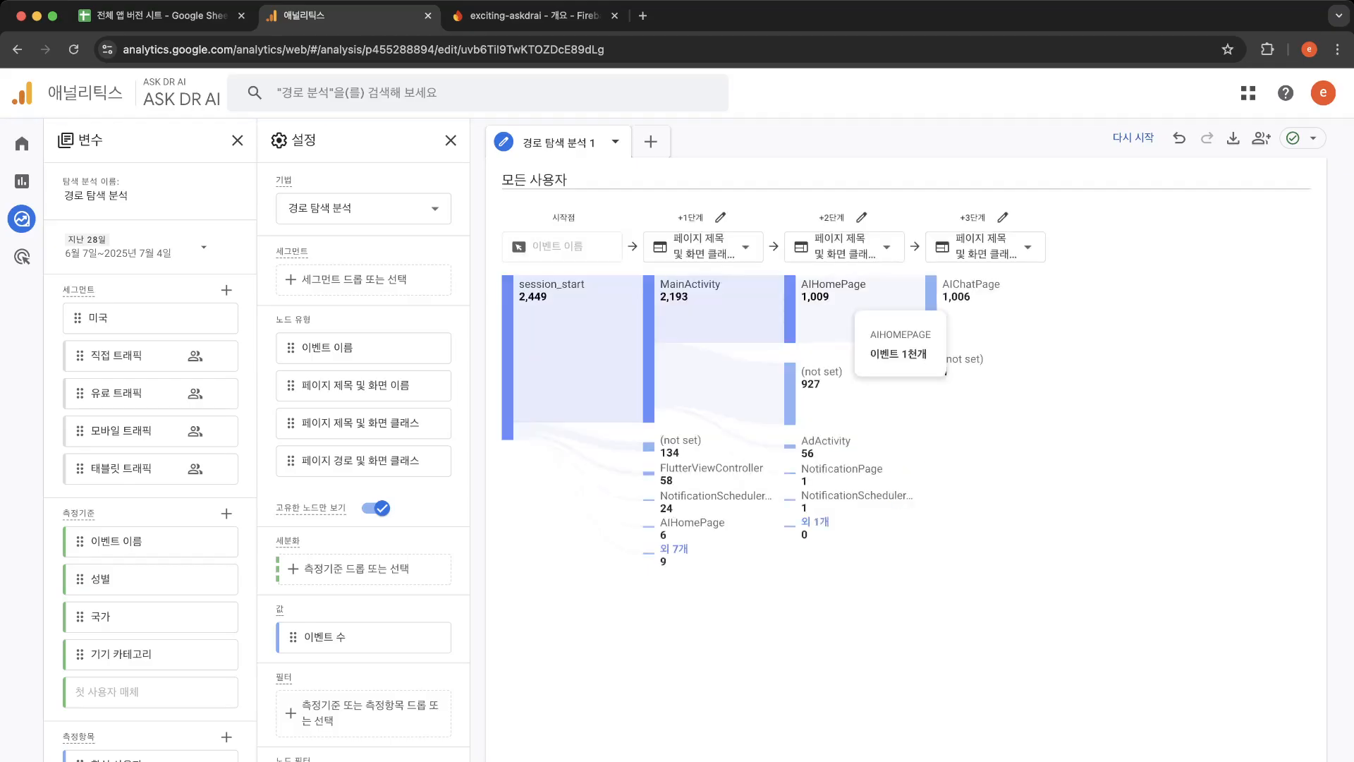
left_click(945, 296)
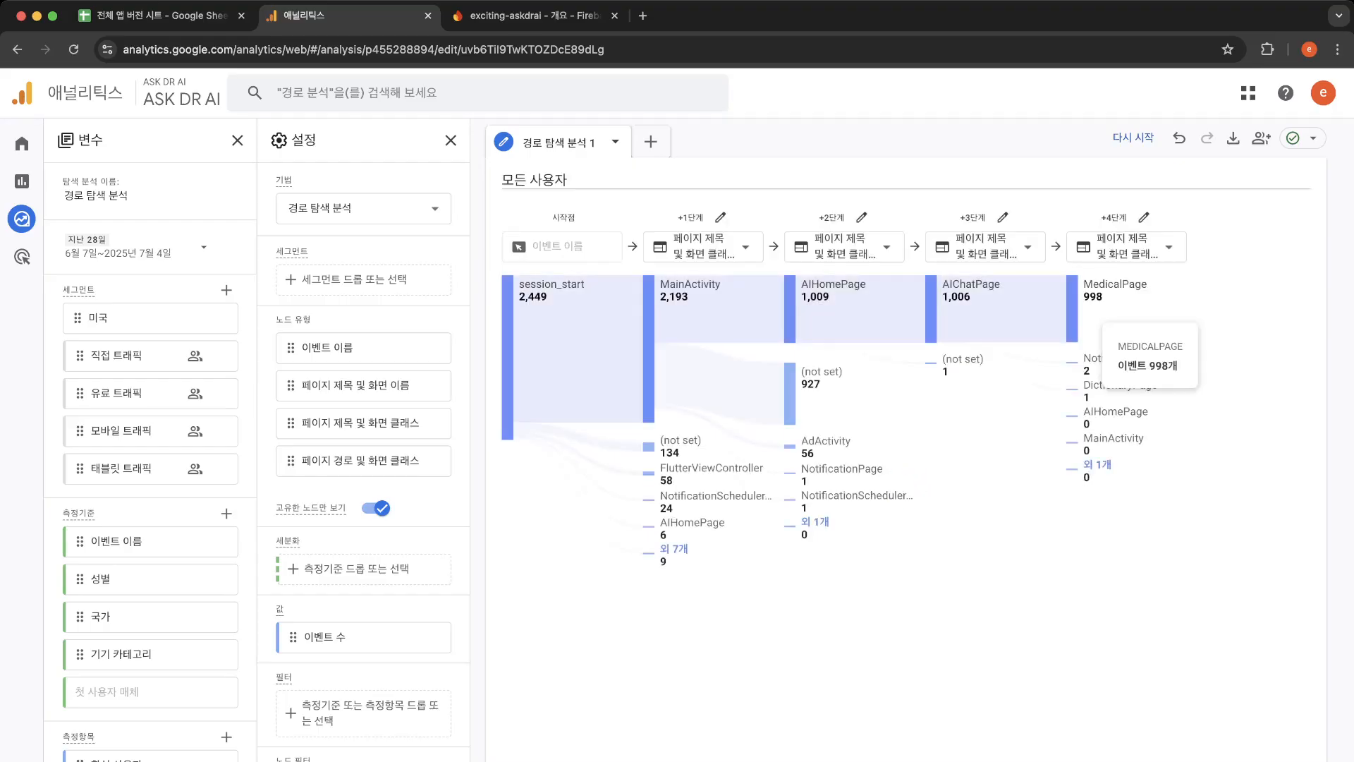
left_click(1086, 303)
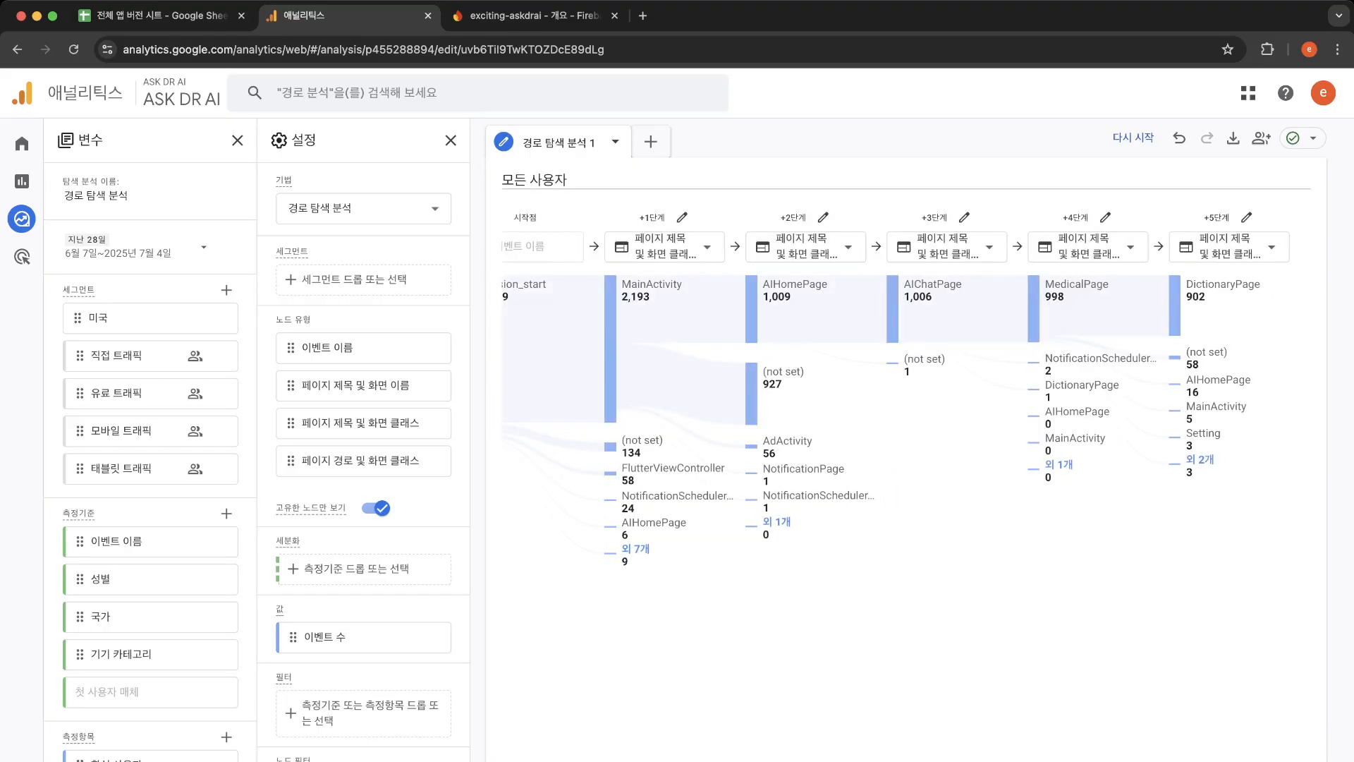
left_click(1175, 304)
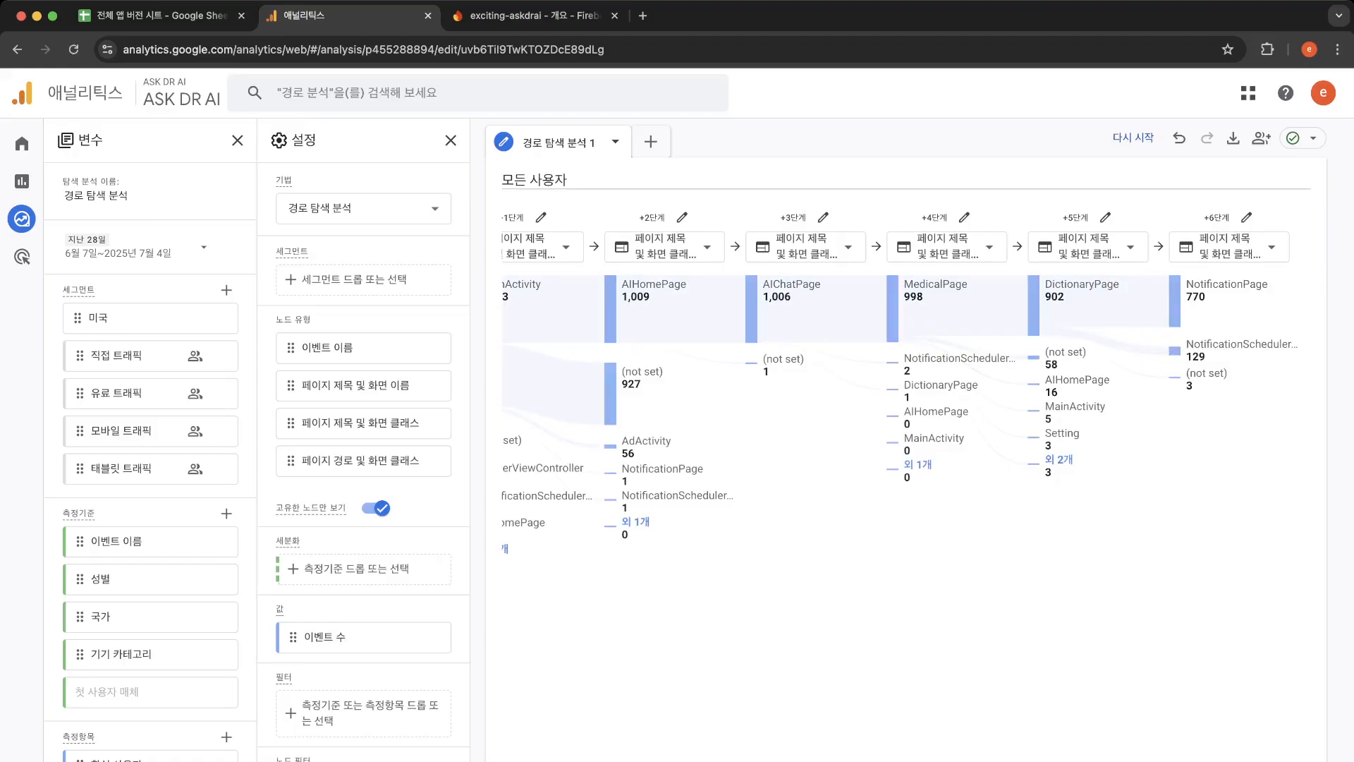
Step: Extend the screen-class path through NotificationPage and the NotificationScheduler screen, and expand CameraDoctorScreen at step +8
scroll(906, 420, "left", 2)
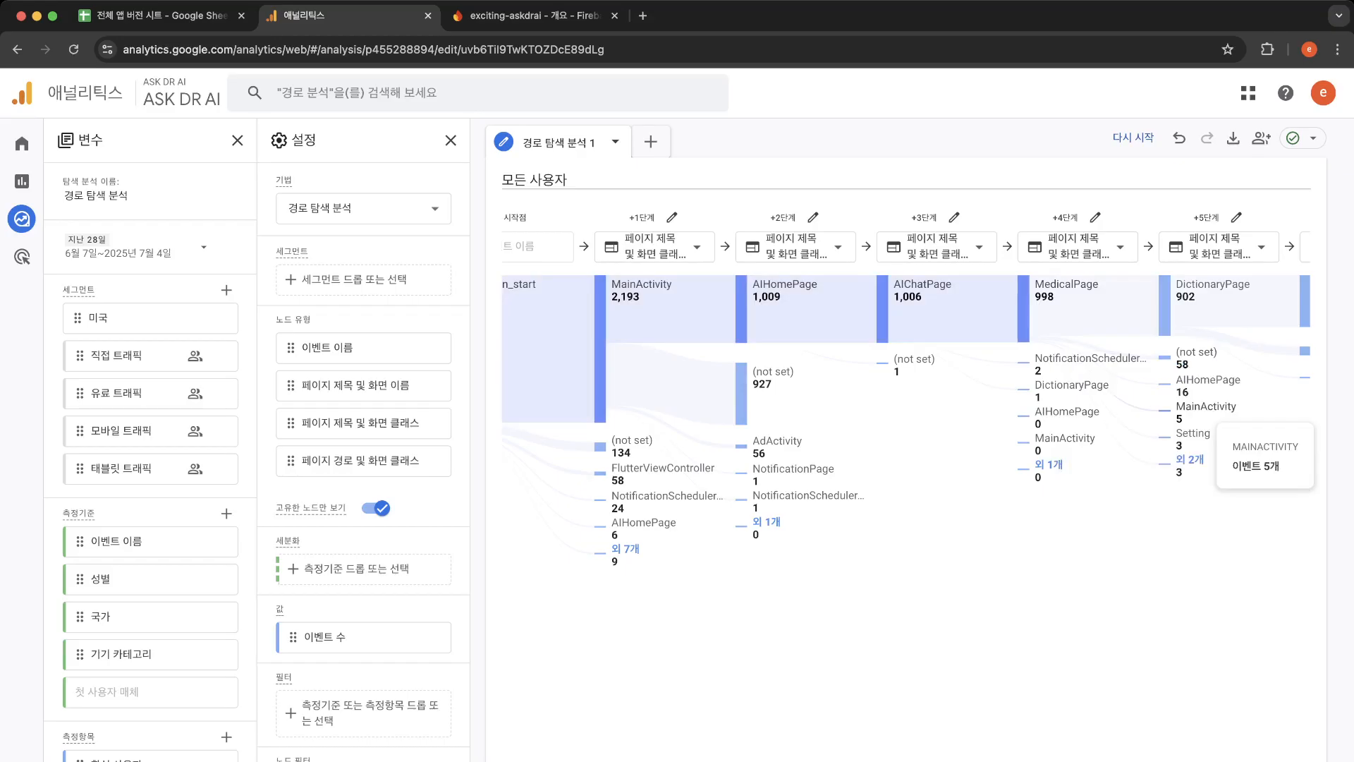
scroll(906, 388, "right", 3)
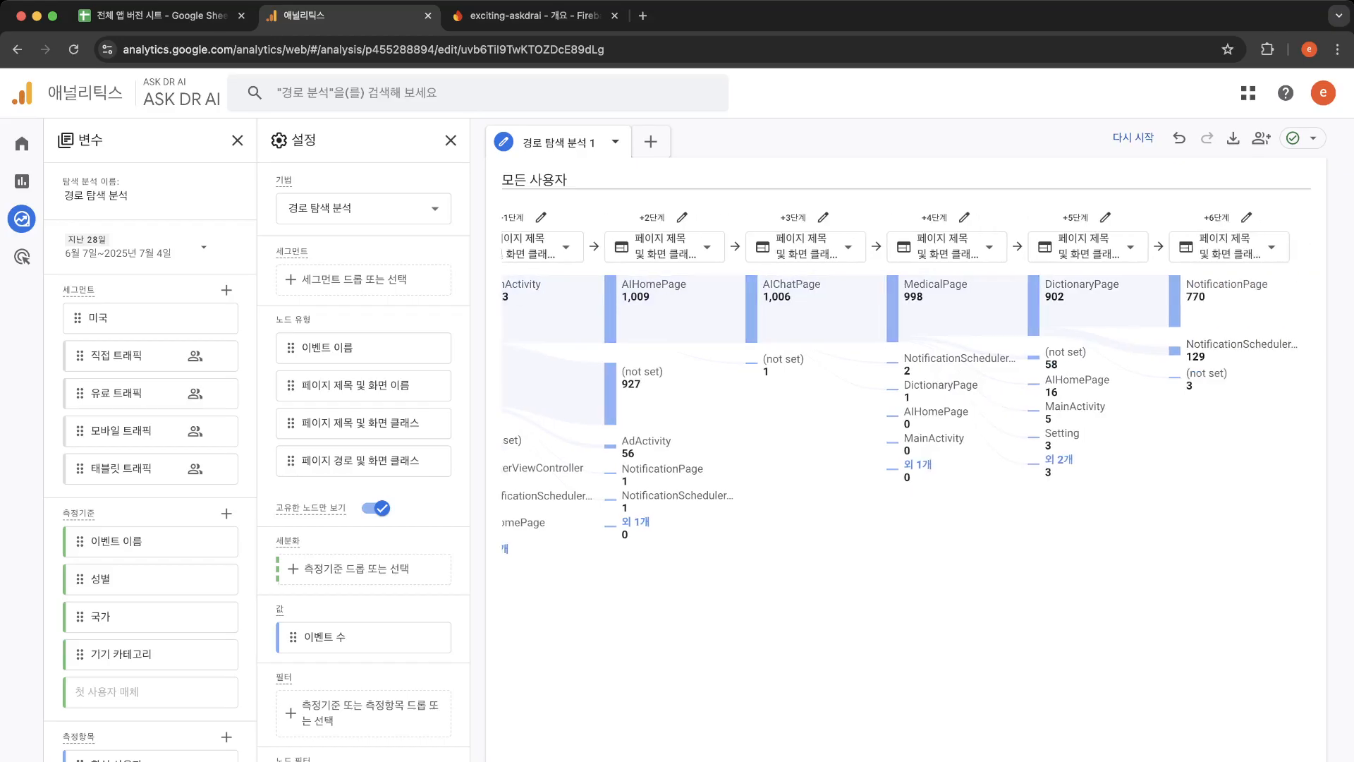
left_click(1176, 301)
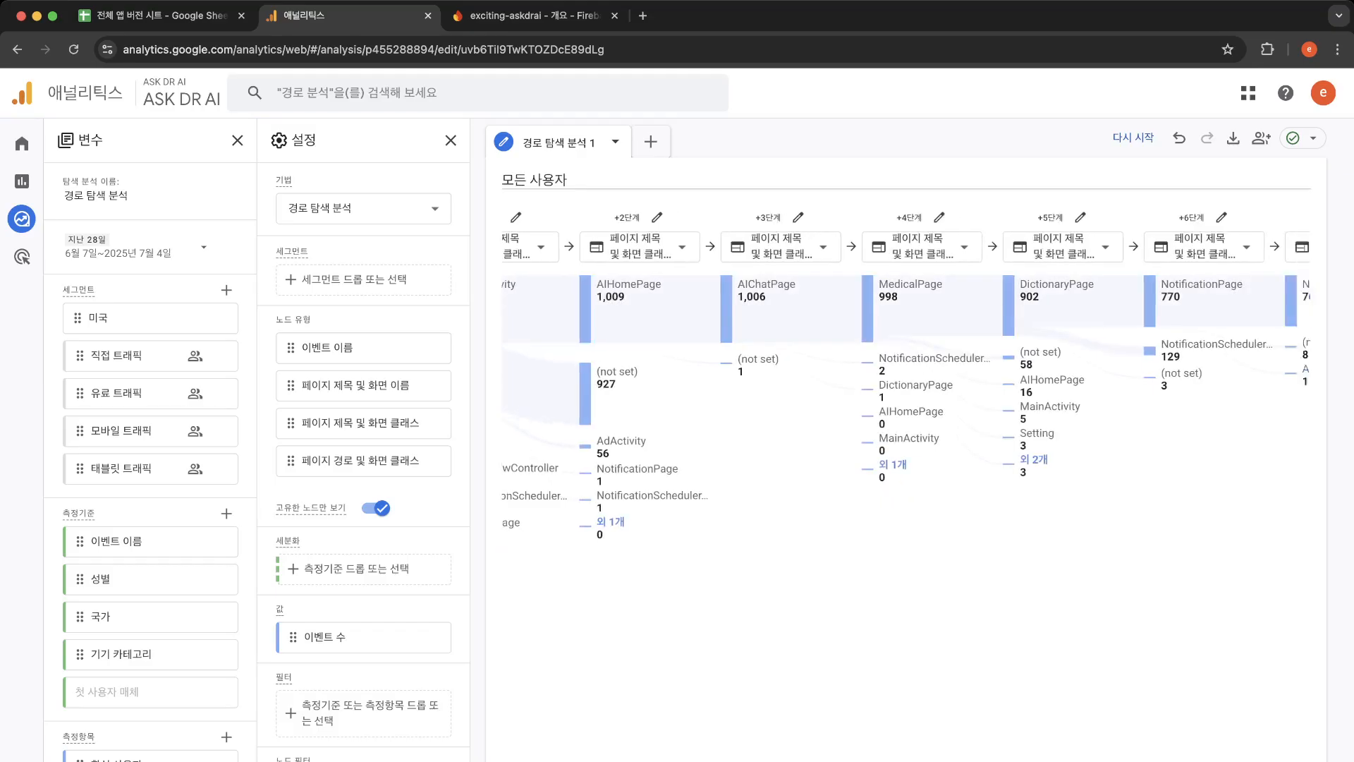
left_click(1177, 299)
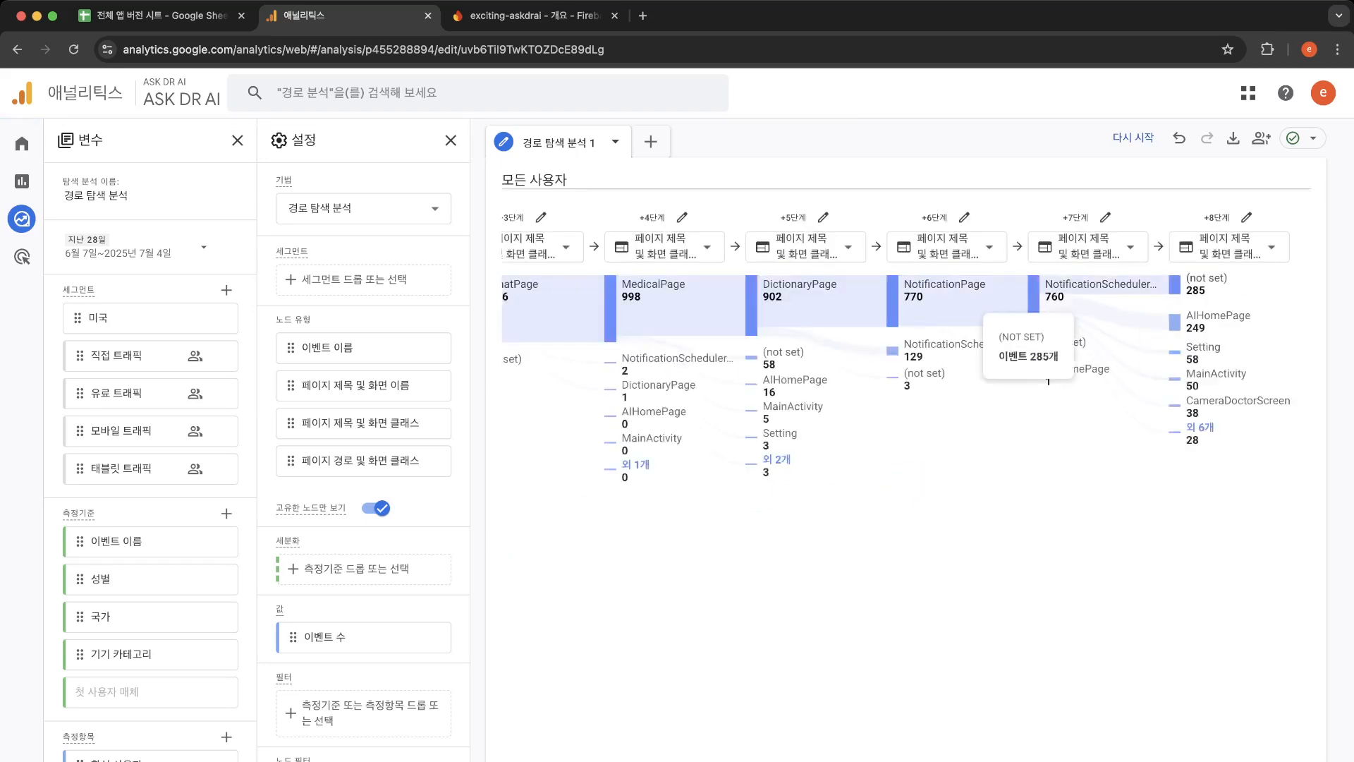
mouse_move(1197, 288)
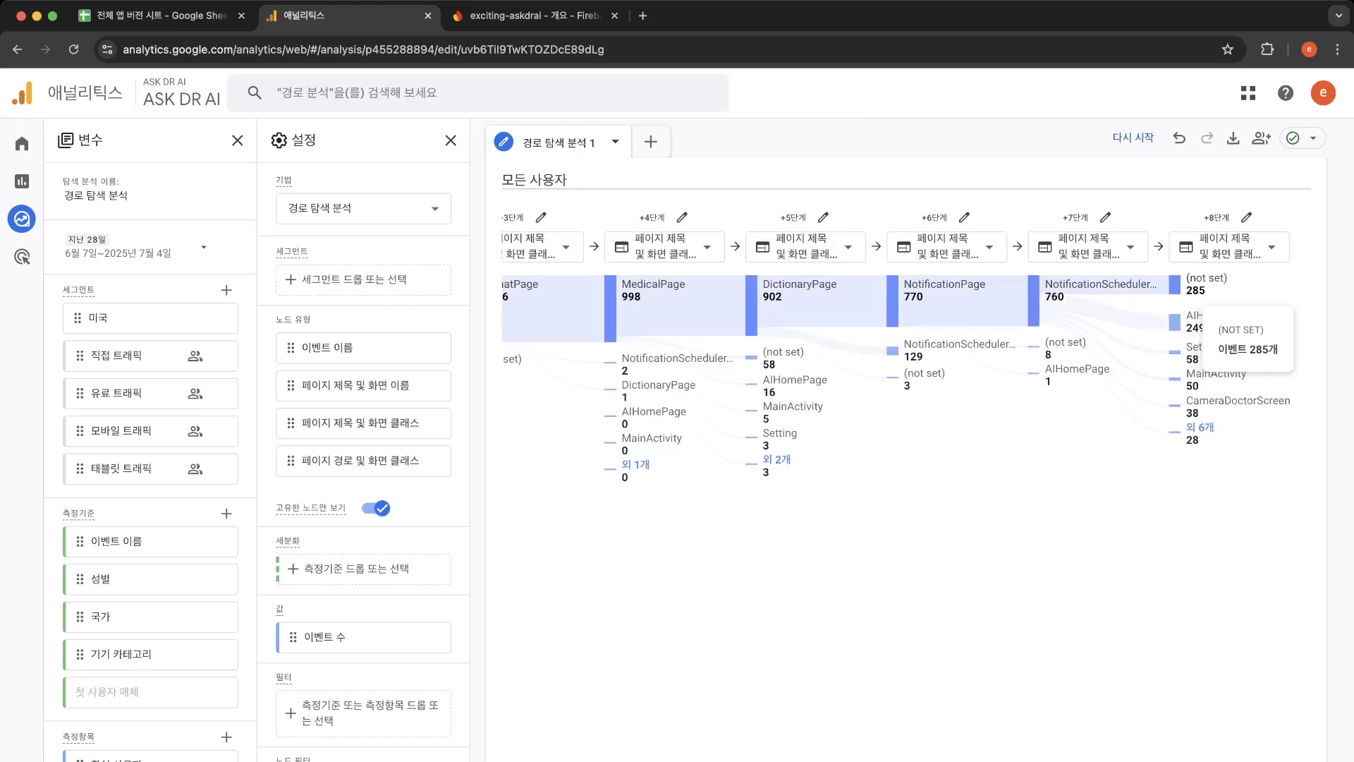
mouse_move(1175, 322)
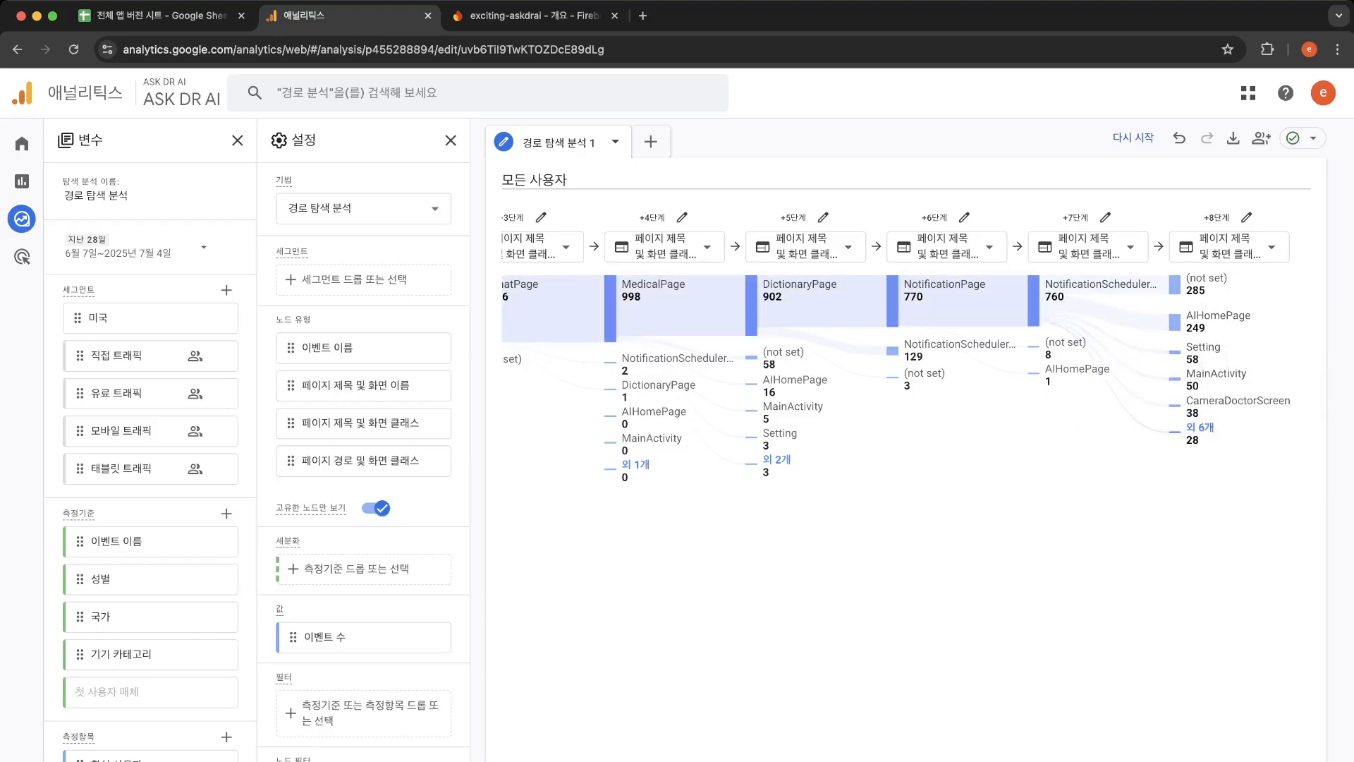
left_click(1204, 401)
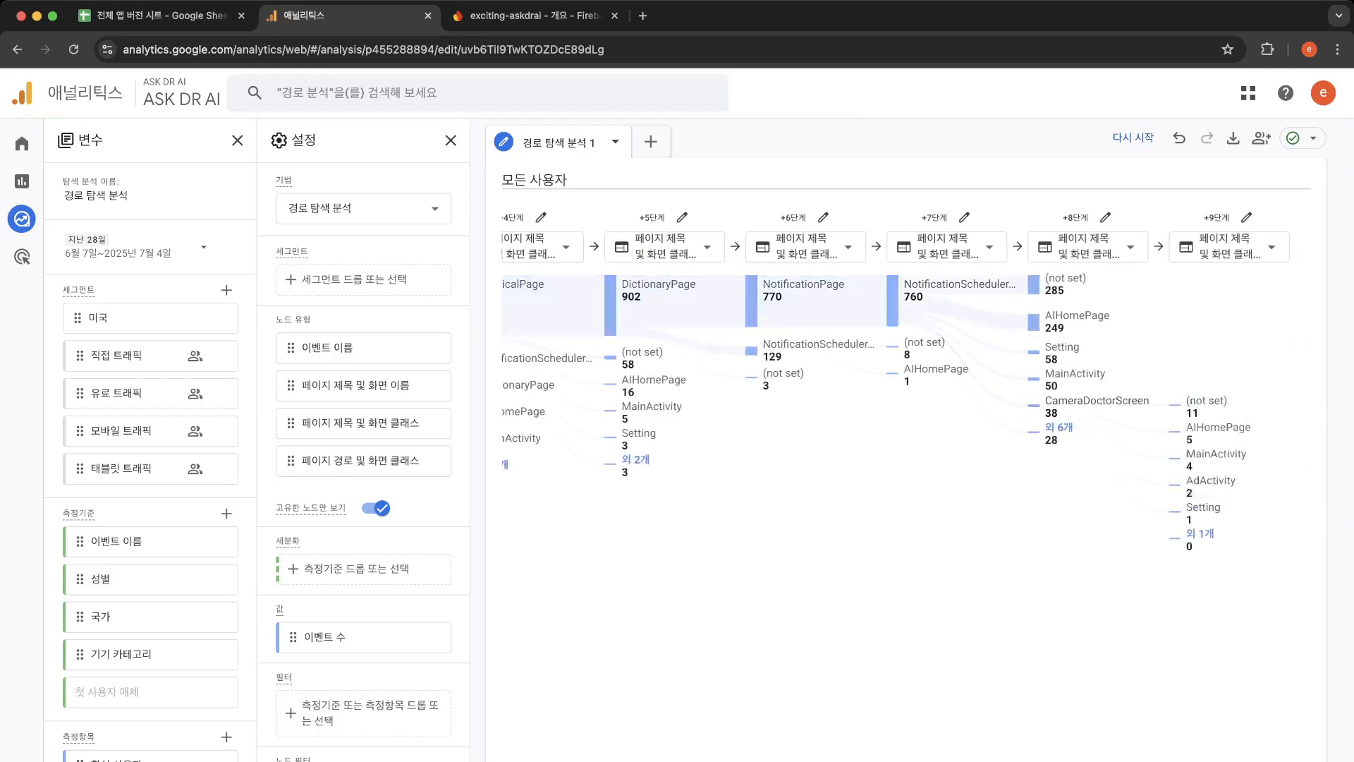
mouse_move(1193, 432)
Step: Set the step +1 node type back to 이벤트 이름 and expand the path through screen_view, app_open and the step +3 screen_view
scroll(702, 257, "left", 10)
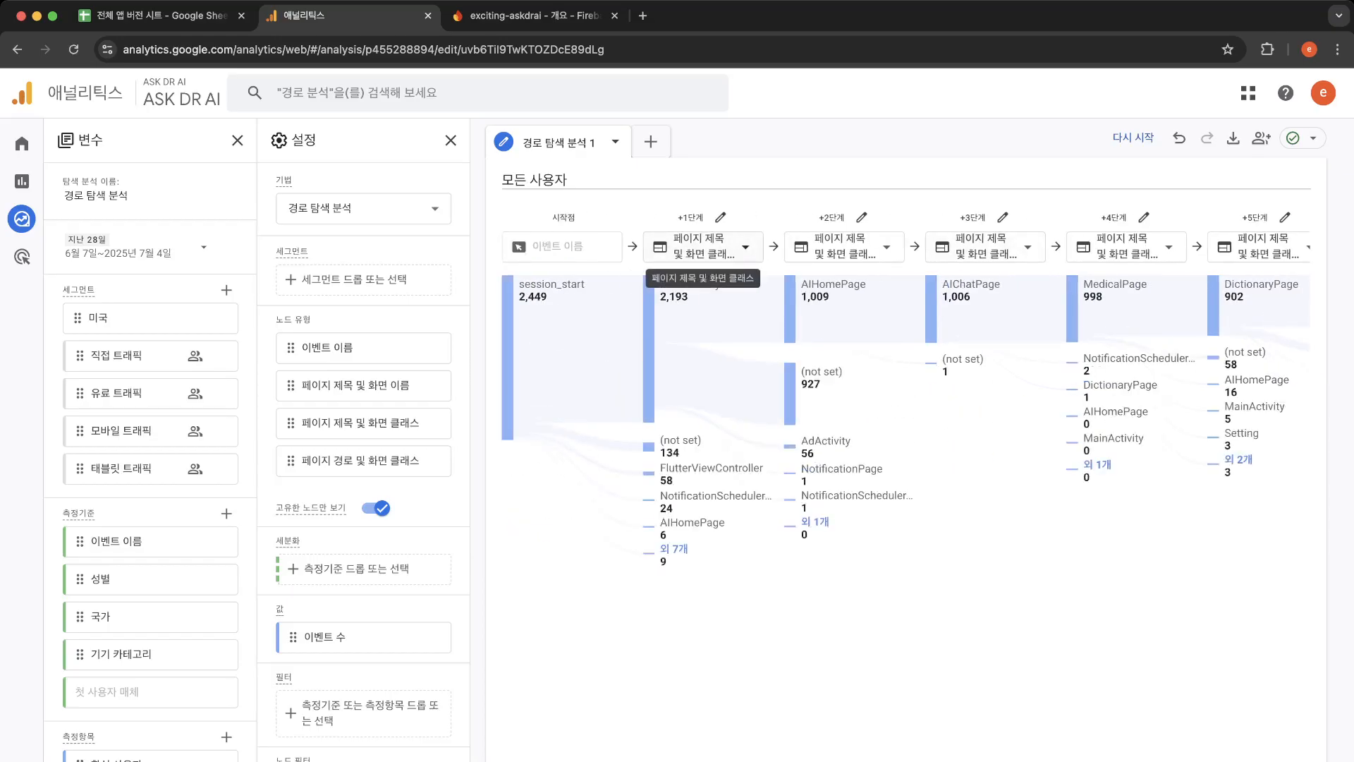
left_click(702, 250)
left_click(684, 256)
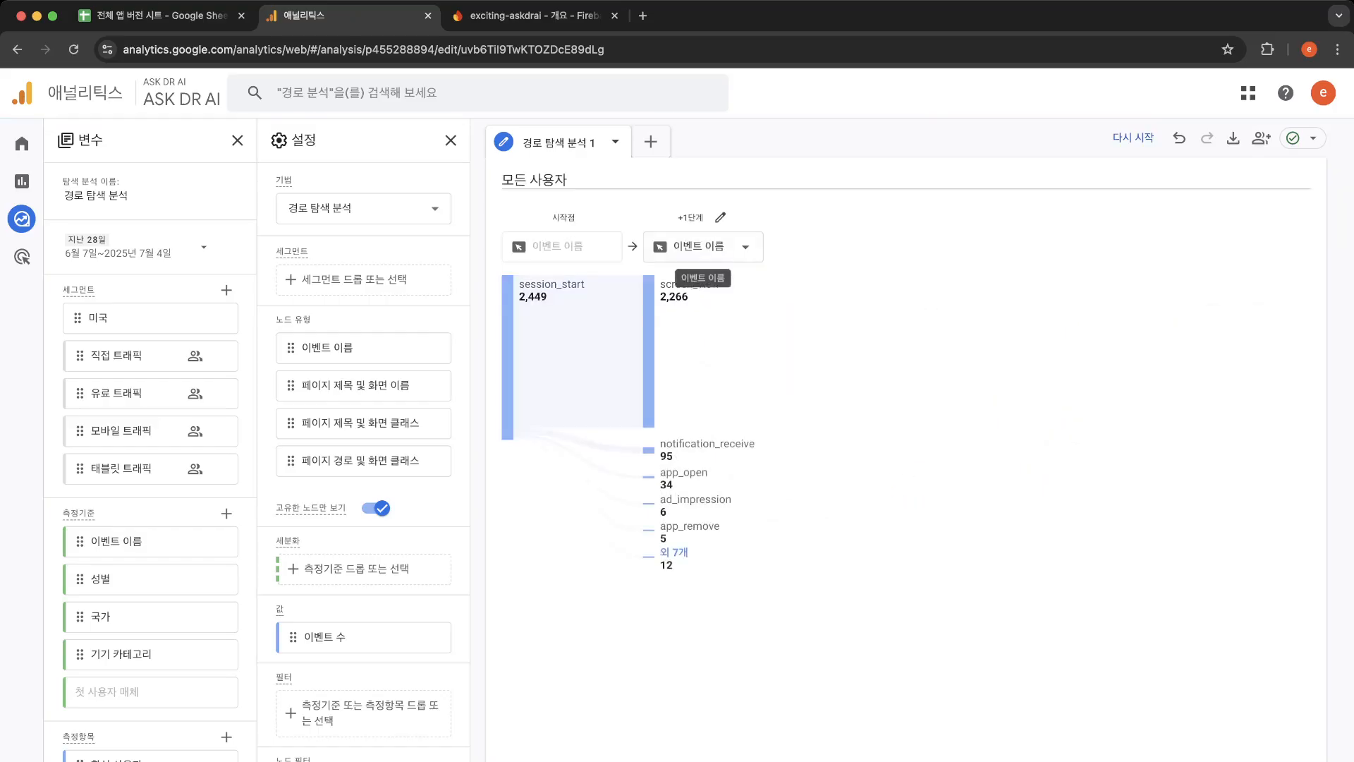
left_click(649, 339)
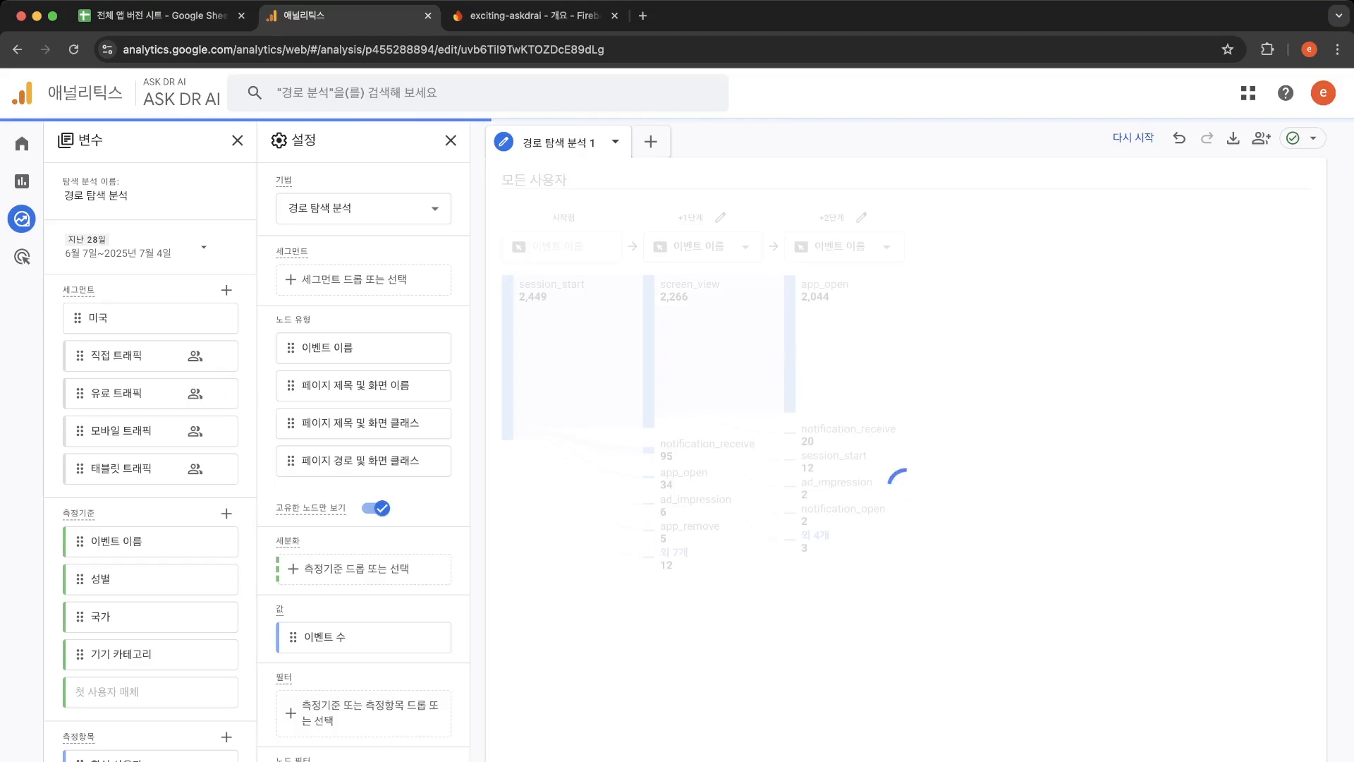
left_click(790, 339)
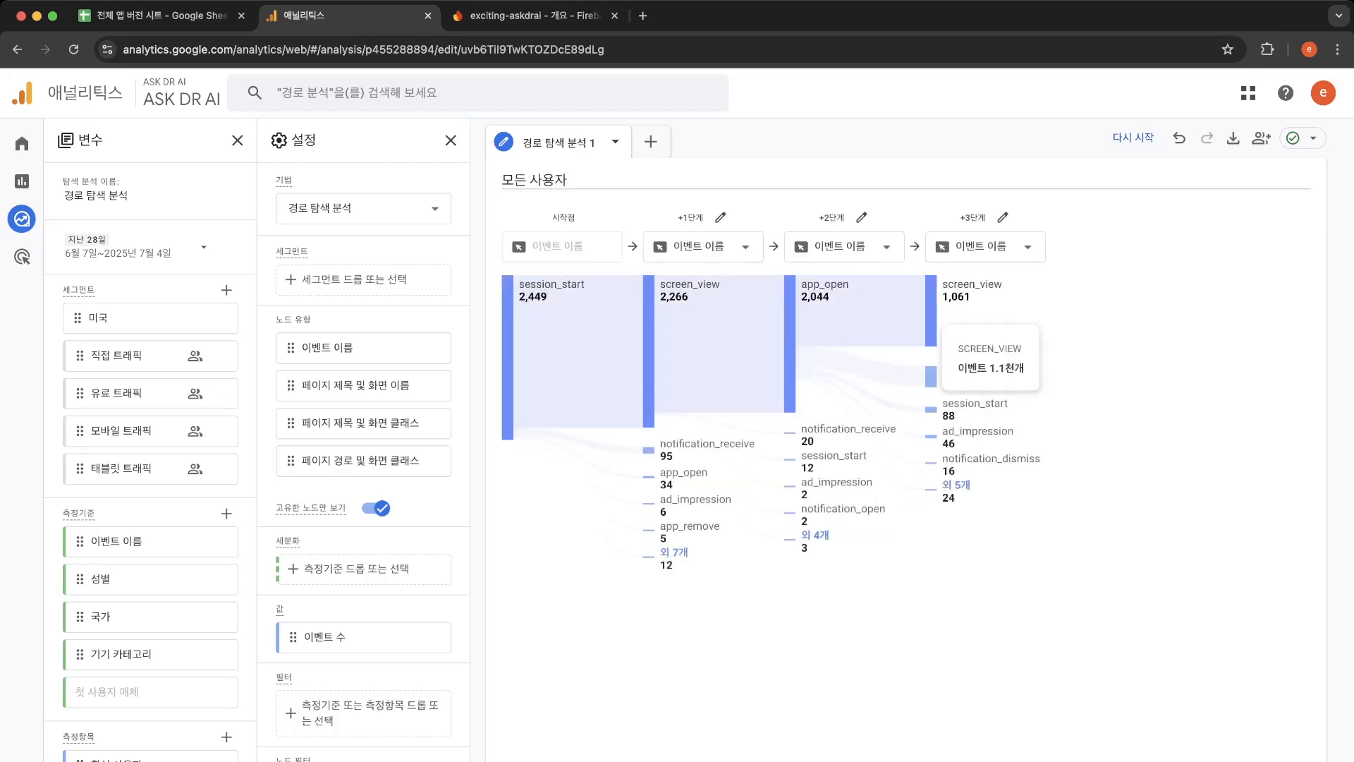
left_click(931, 325)
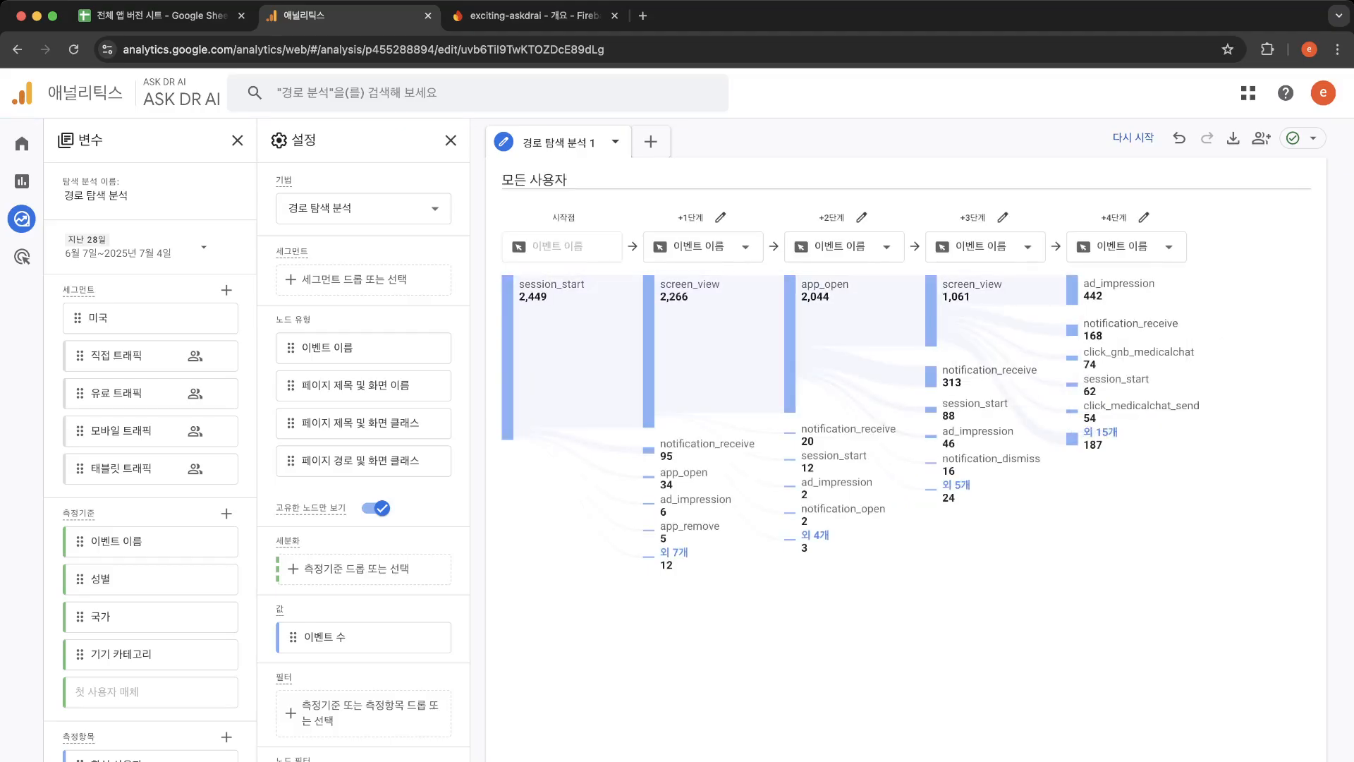
Step: Expand click_gnb_medicalchat and its click_gnb_medicaltrai... branch, plus click_medicalchat_send with its additional follow-up events at step +5
mouse_move(1135, 353)
mouse_move(1137, 408)
left_click(1072, 357)
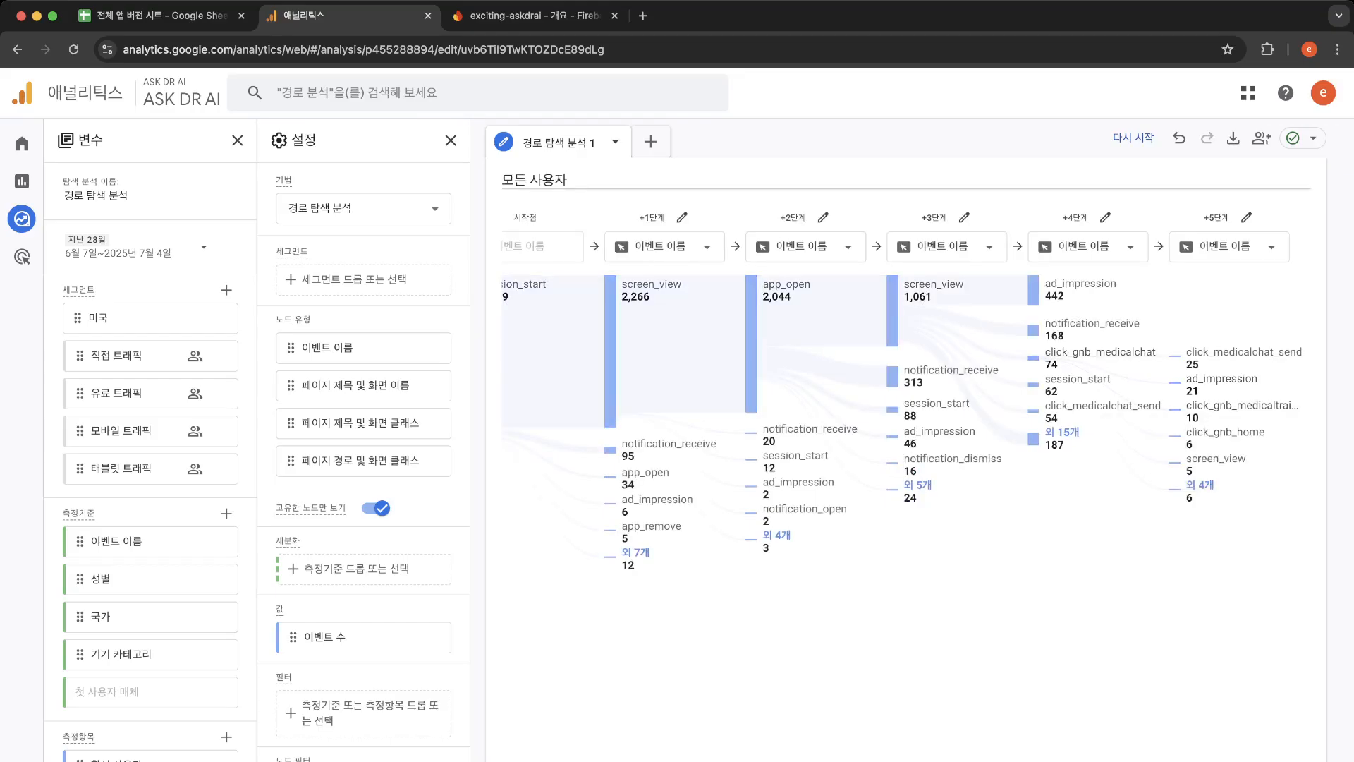
left_click(1219, 409)
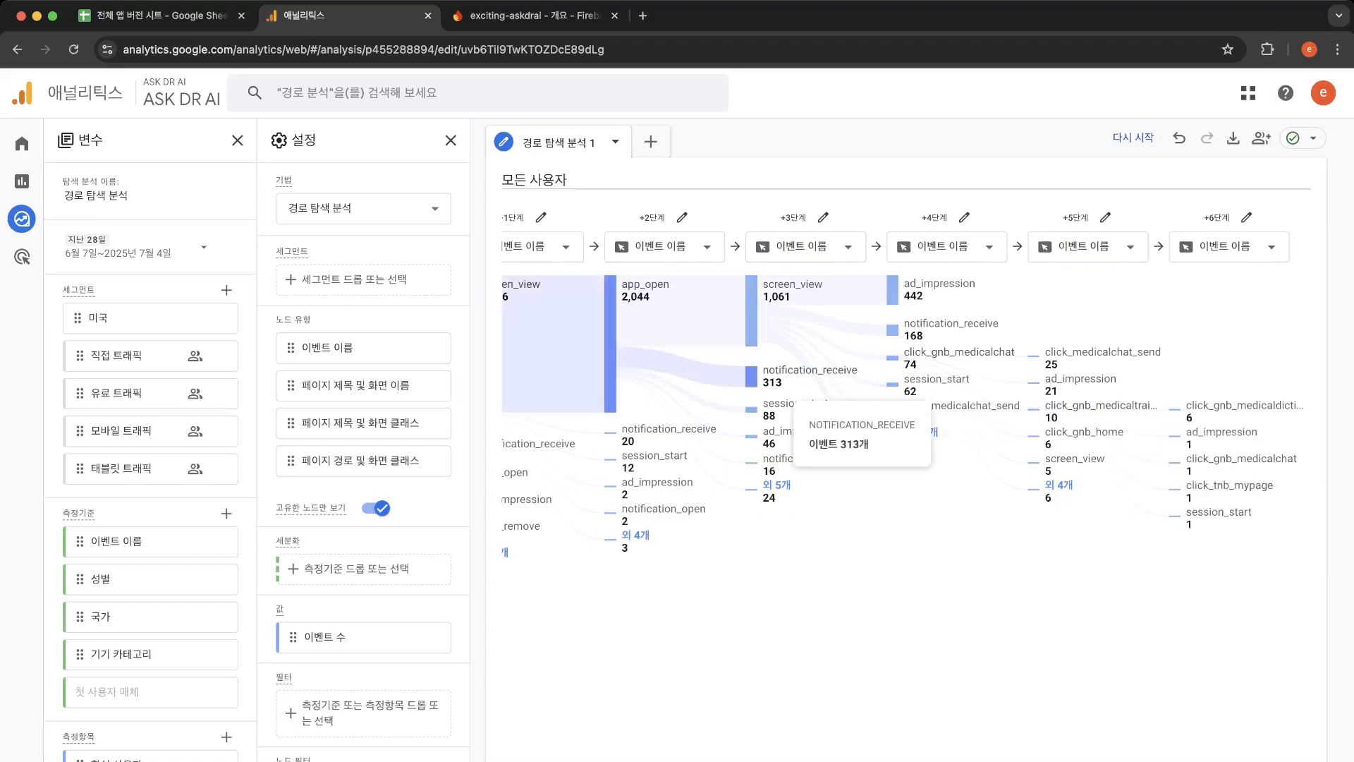
left_click(909, 406)
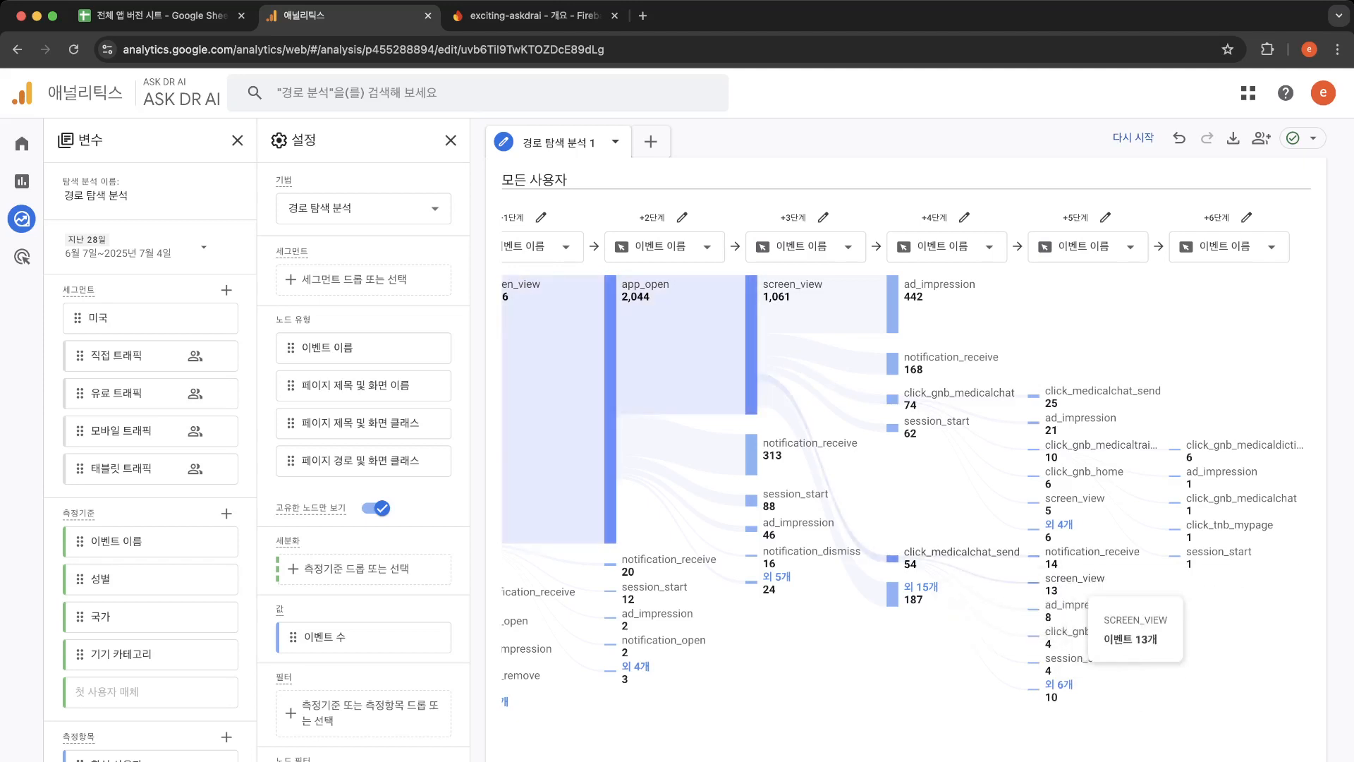
left_click(1074, 579)
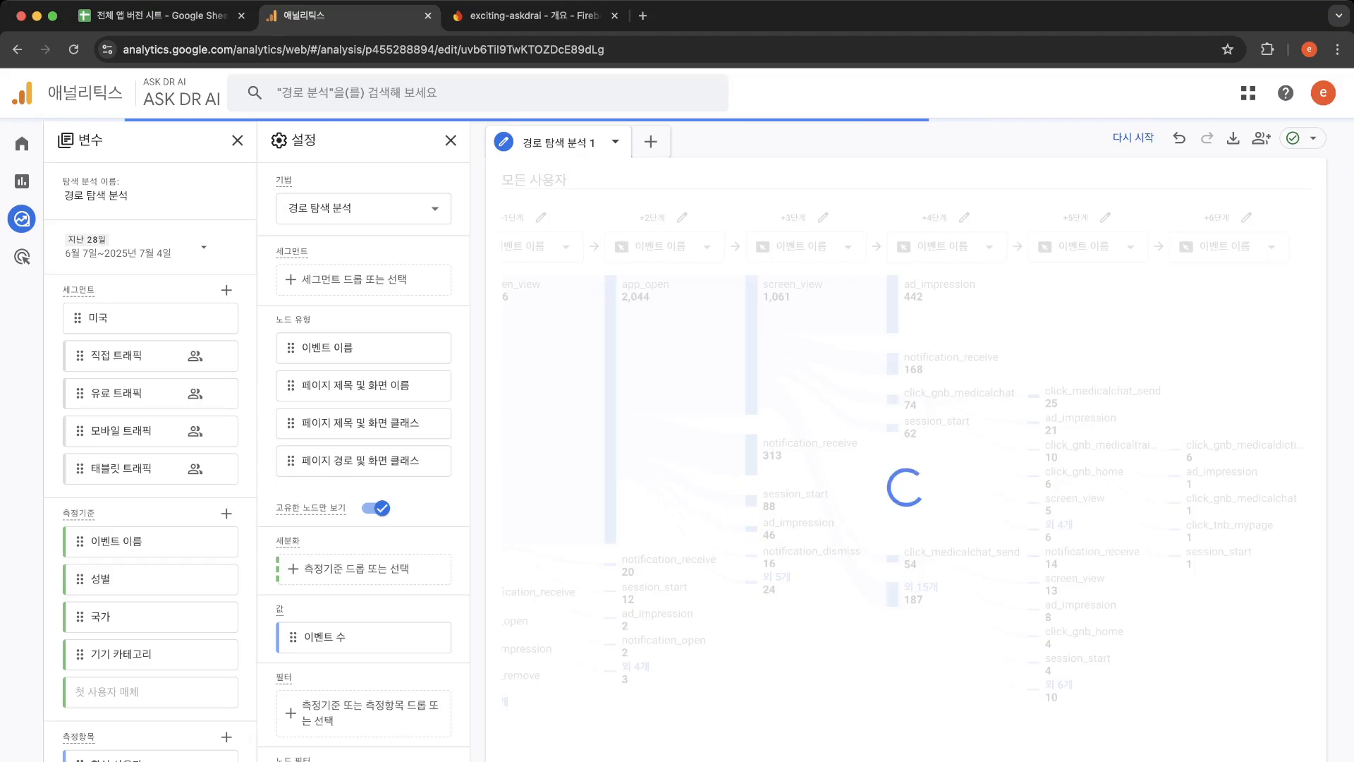
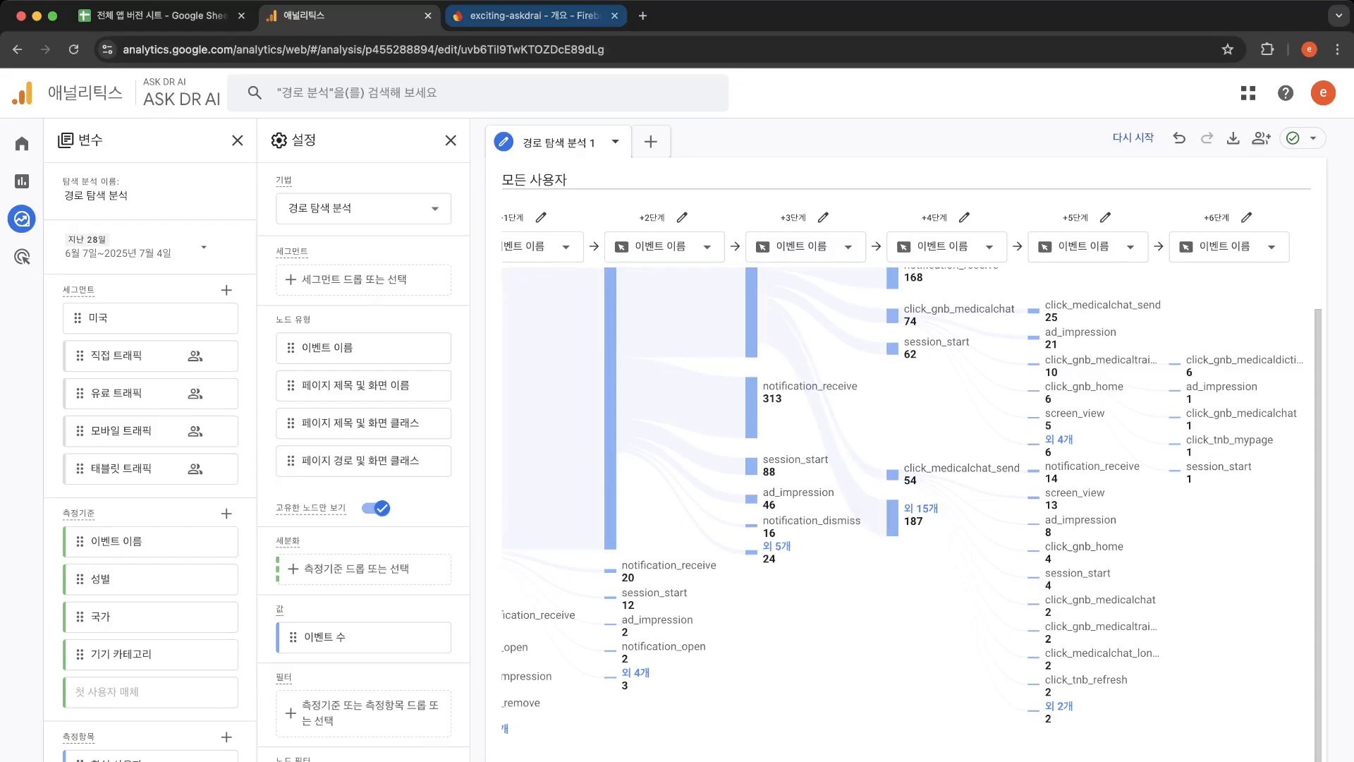
Step: Switch to the Firebase console and review the exciting-askdrai project overview, from the Analytics summary down to Cloud Messaging
left_click(534, 16)
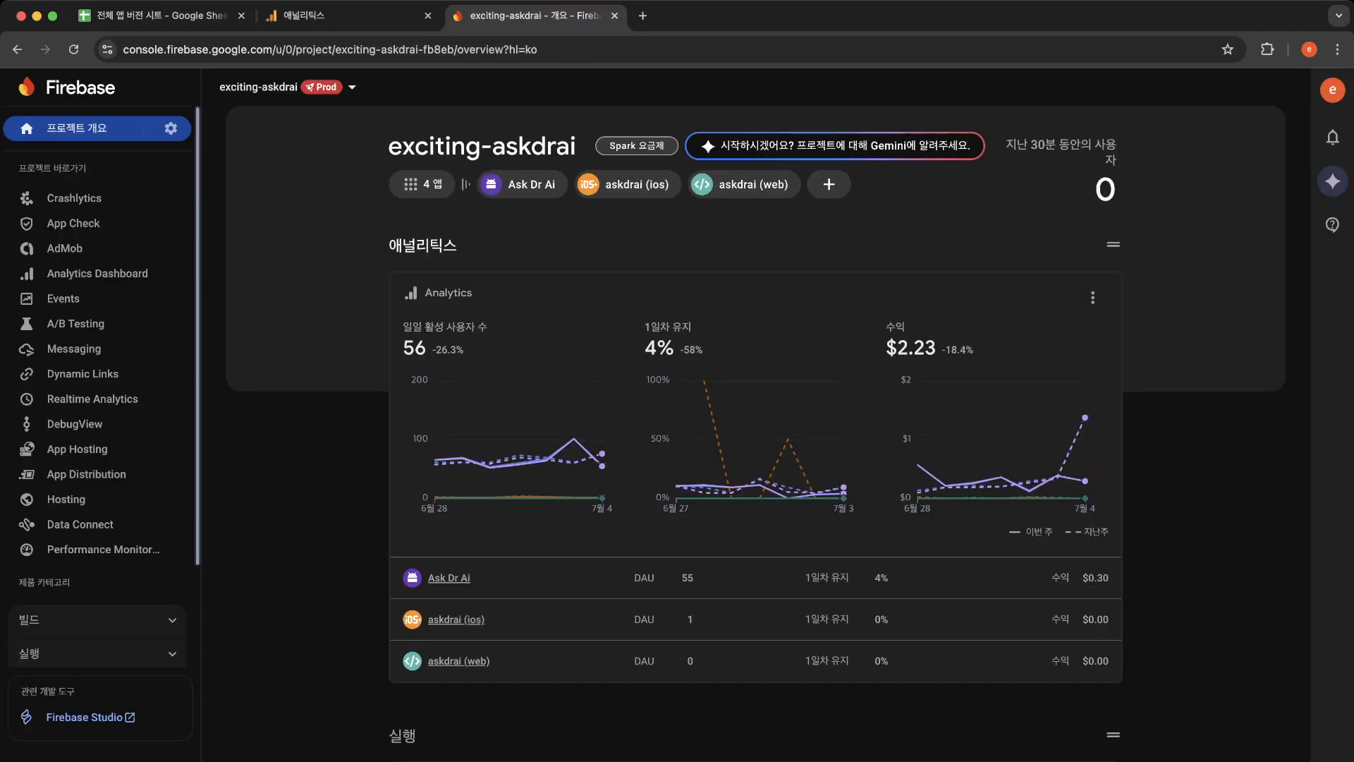
scroll(768, 416, "down", 5)
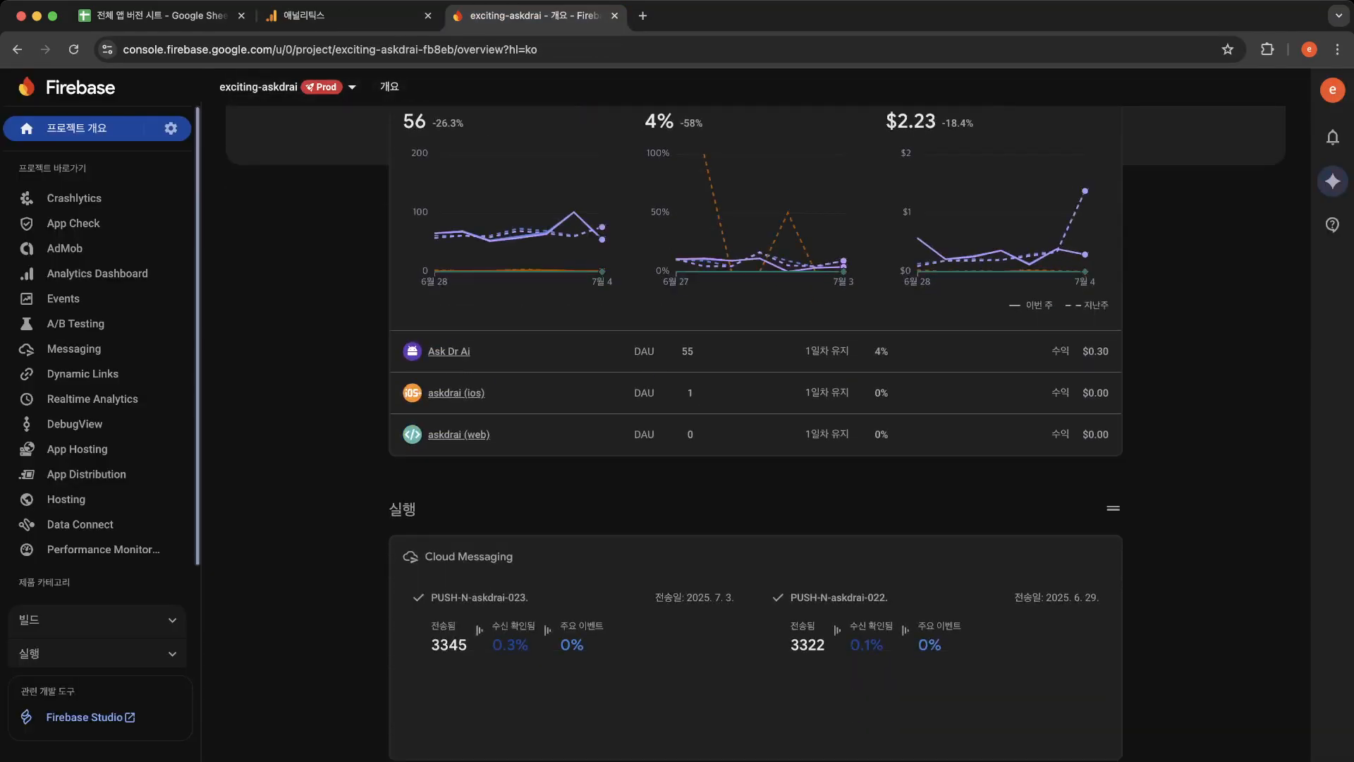
scroll(768, 416, "up", 5)
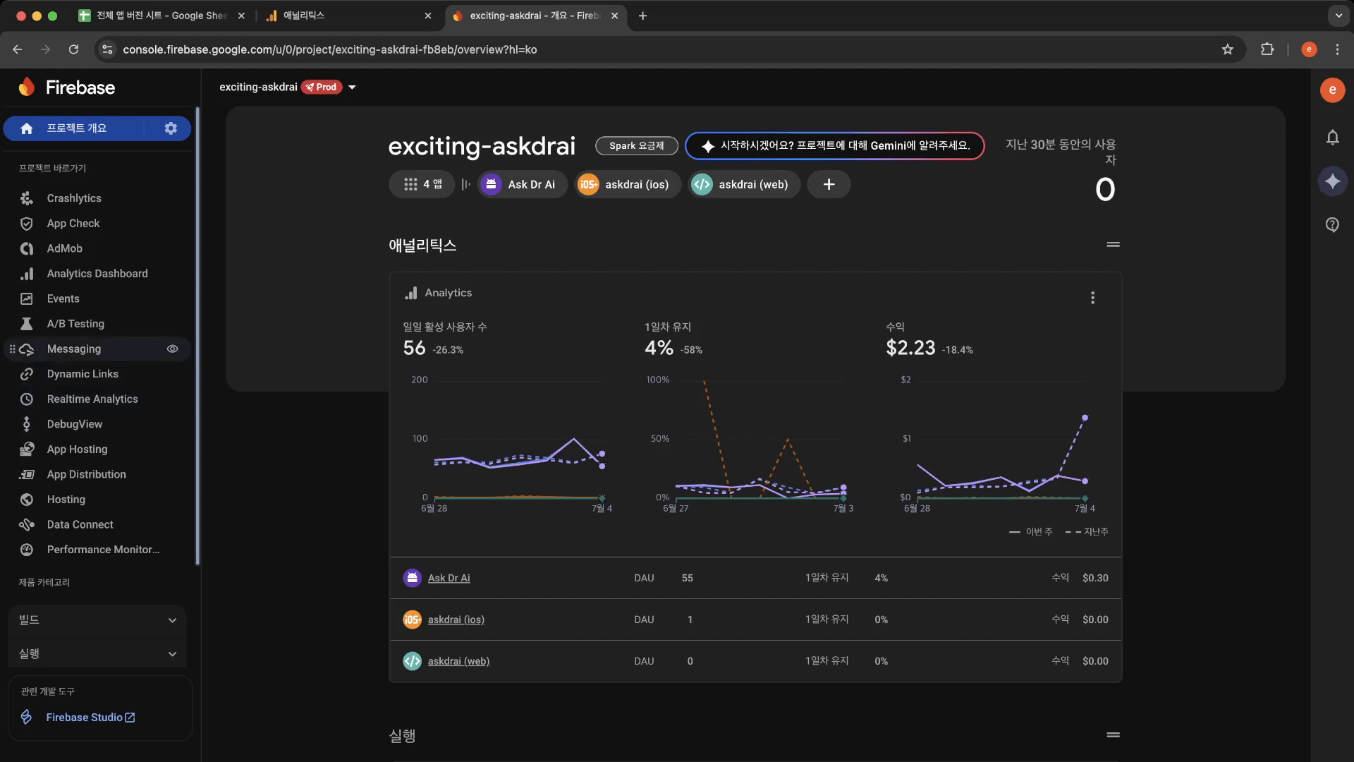
Step: Open Firebase Messaging and look through the list of sent push campaigns
left_click(74, 348)
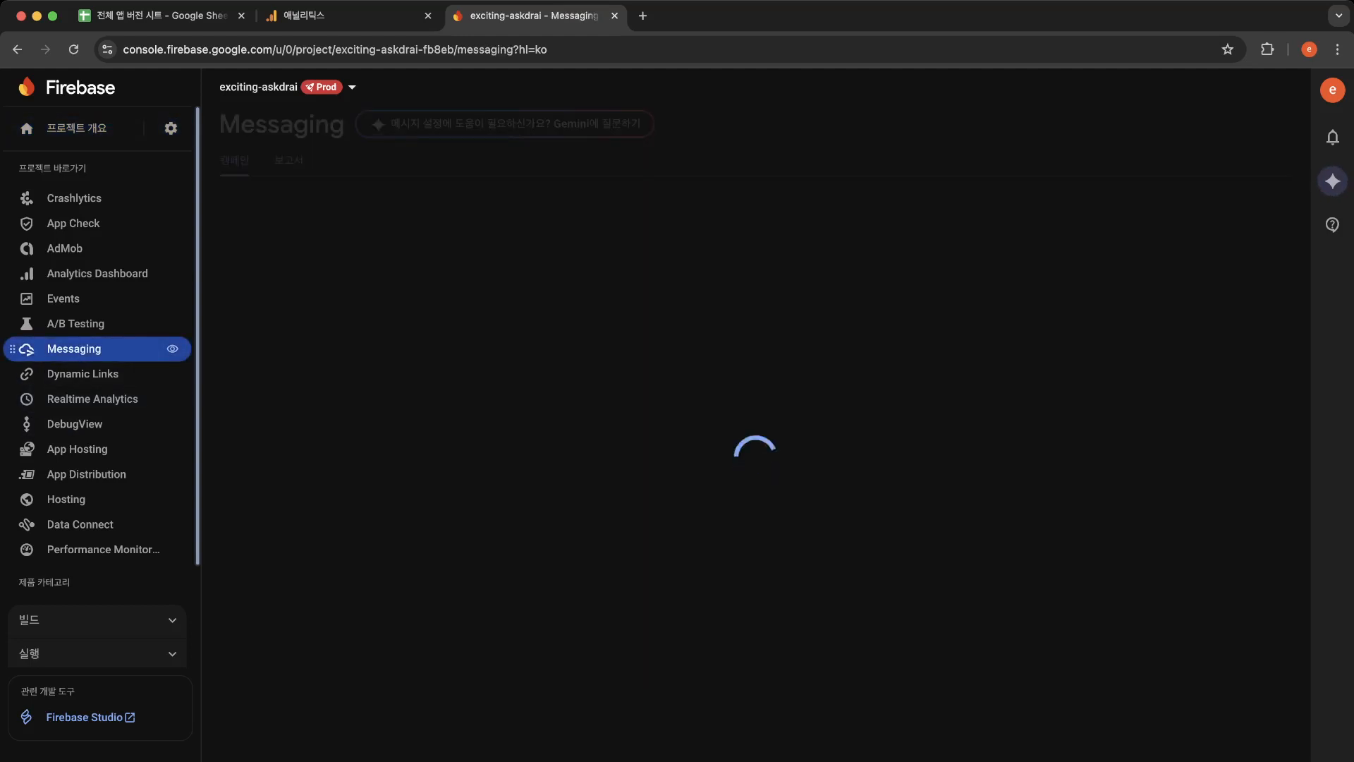
scroll(705, 472, "down", 4)
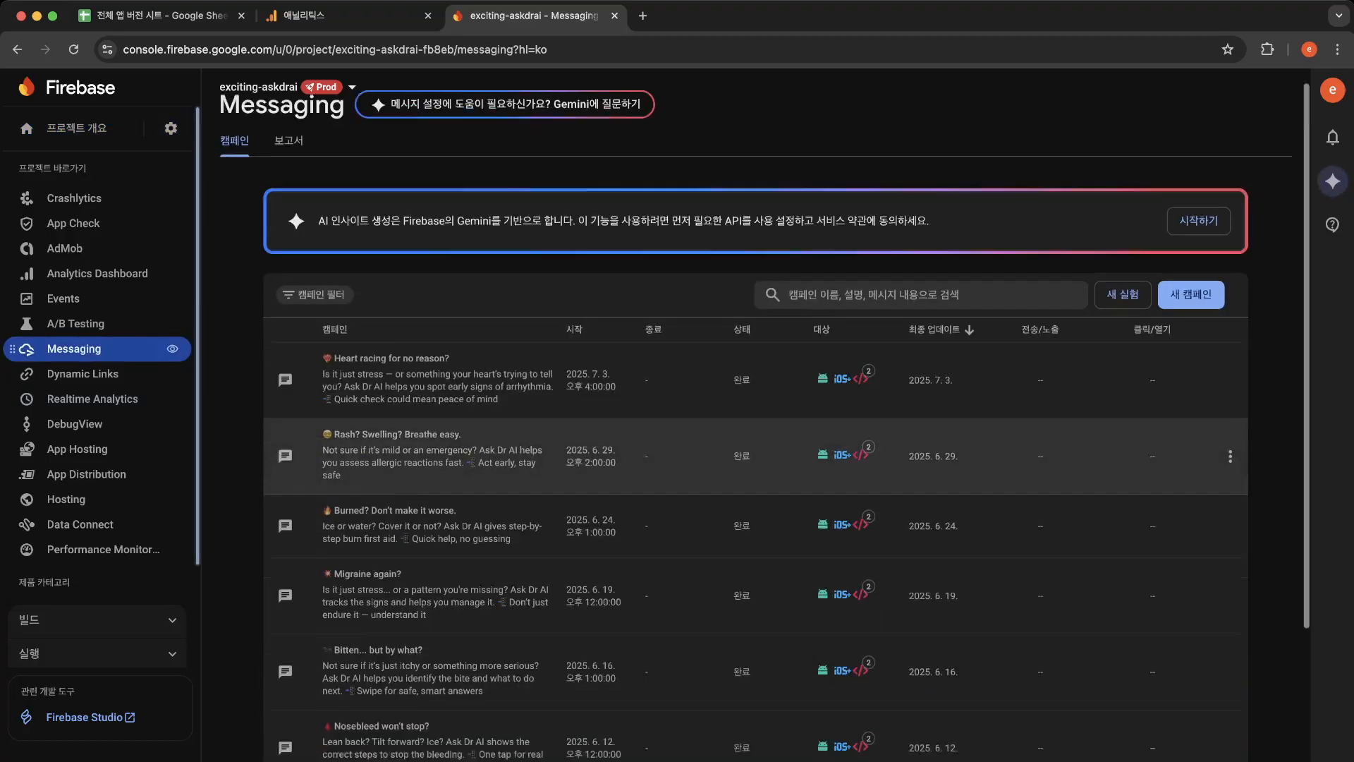
scroll(705, 472, "up", 4)
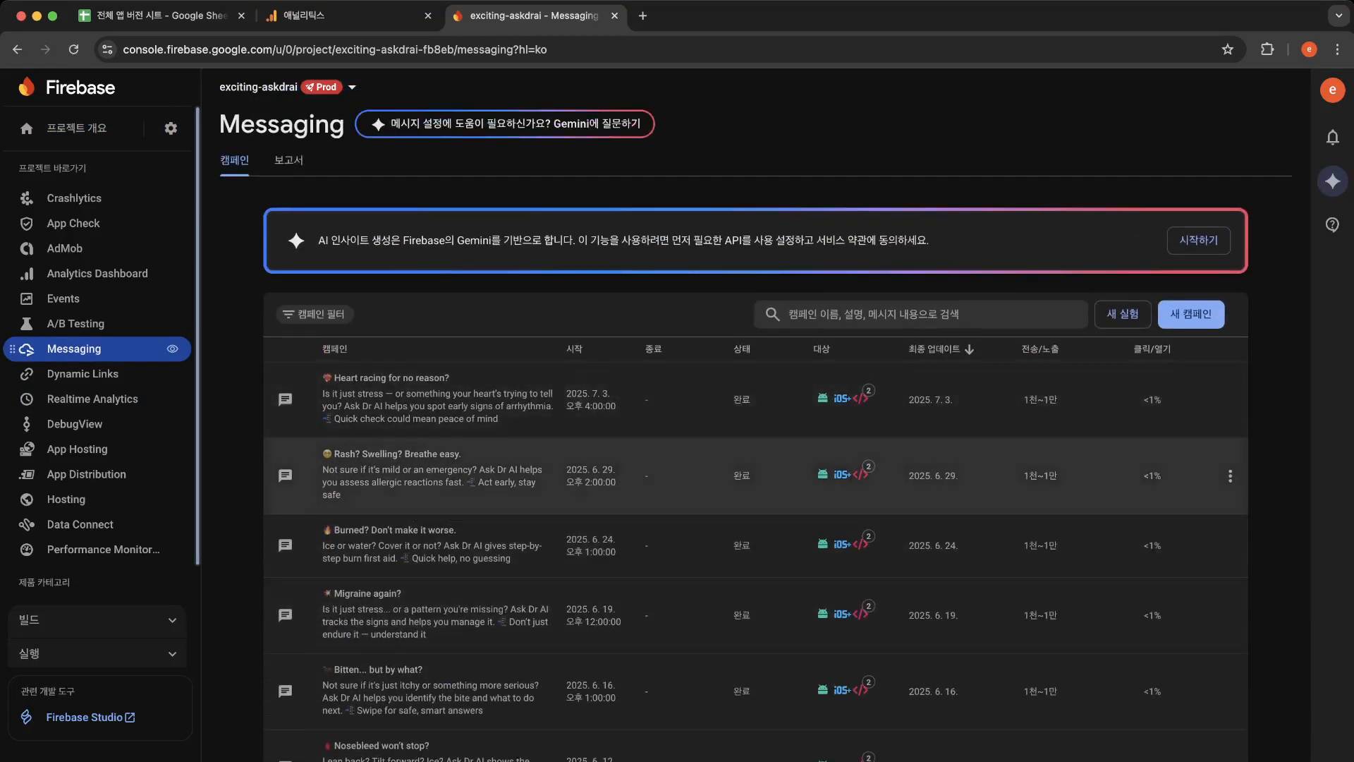
scroll(705, 487, "down", 1)
scroll(705, 508, "down", 2)
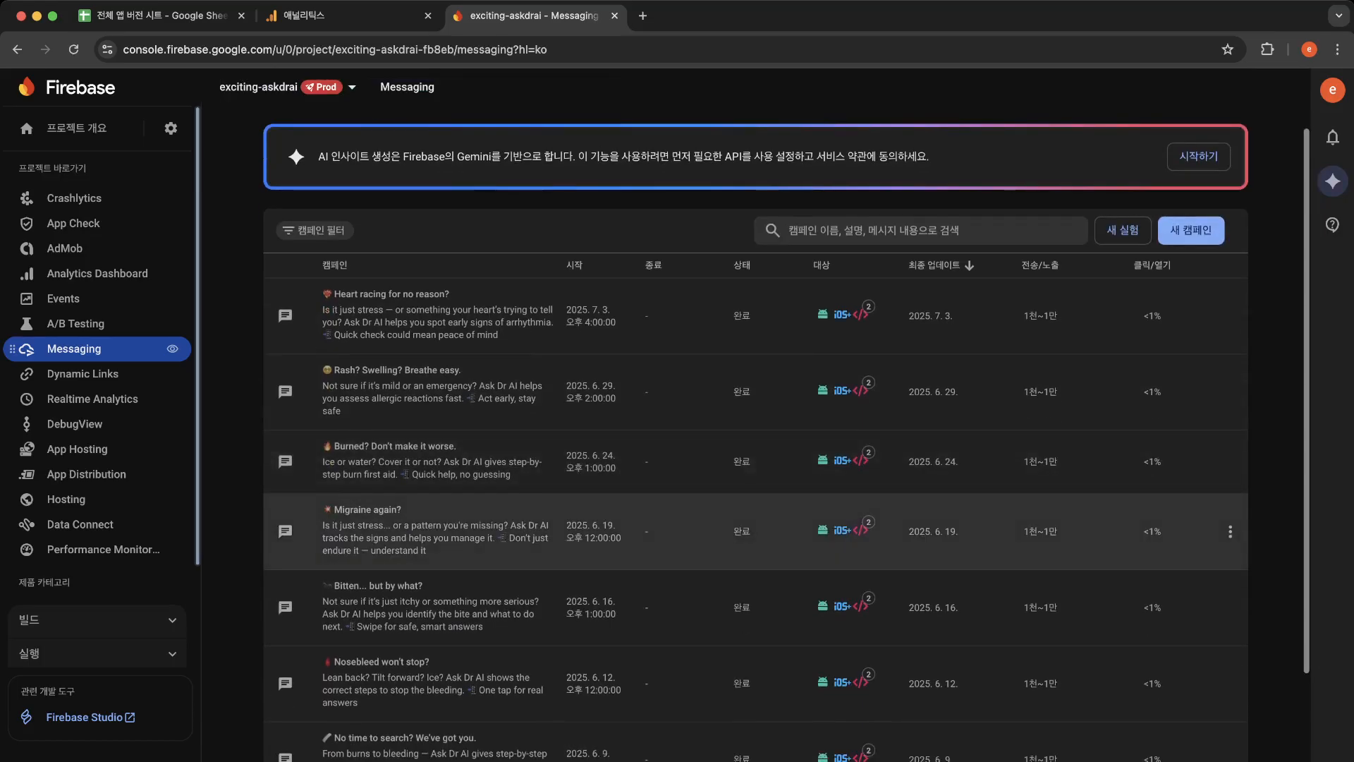
scroll(705, 540, "up", 2)
Step: Open the delivery statistics of the "Heart racing for no reason?" campaign and review its send and open funnel
left_click(705, 384)
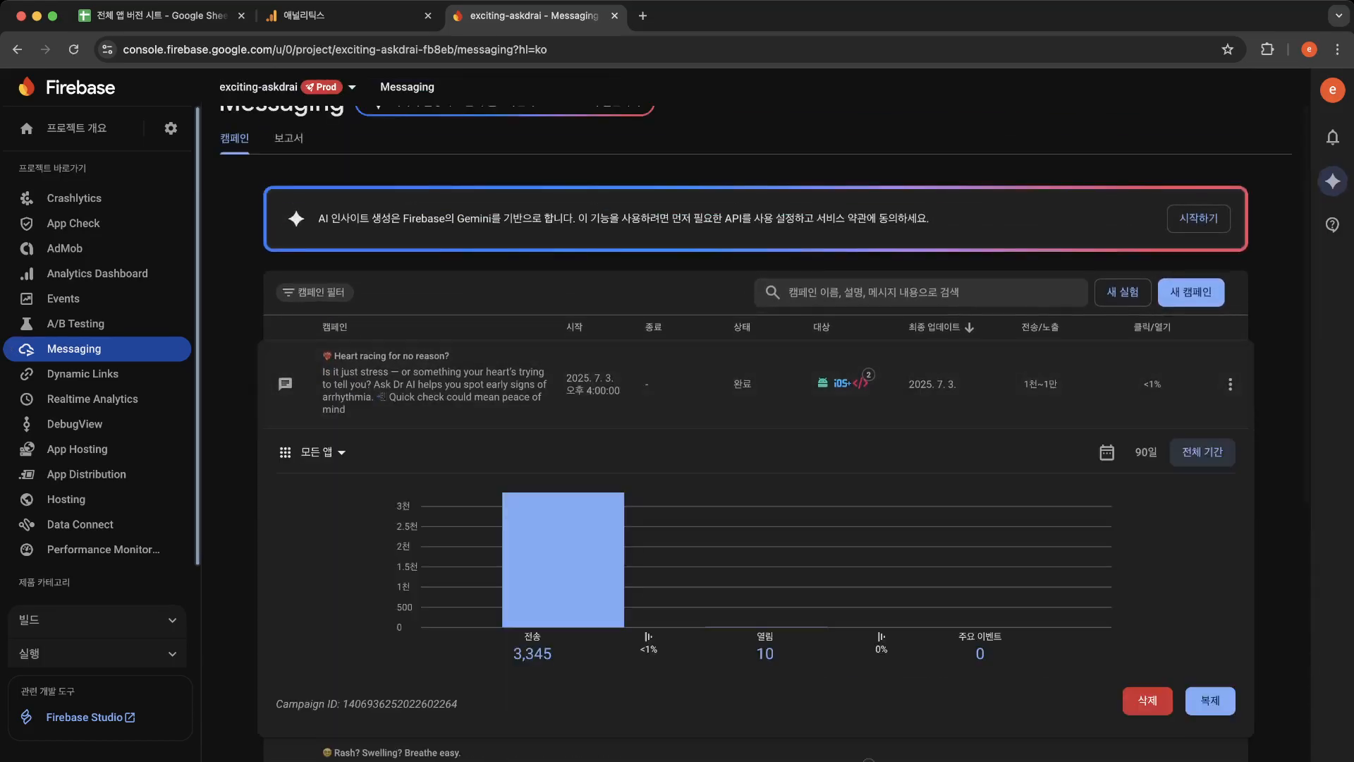
scroll(705, 599, "down", 4)
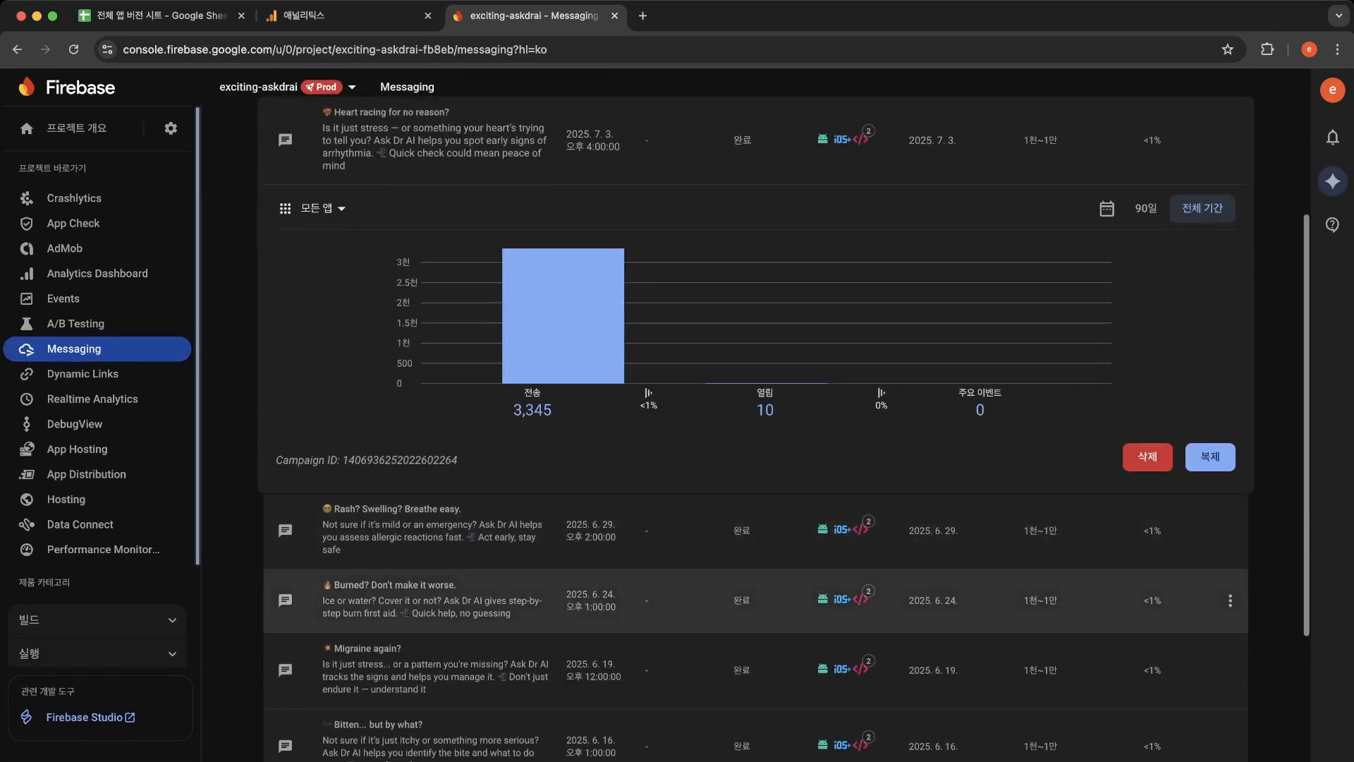
scroll(705, 600, "up", 4)
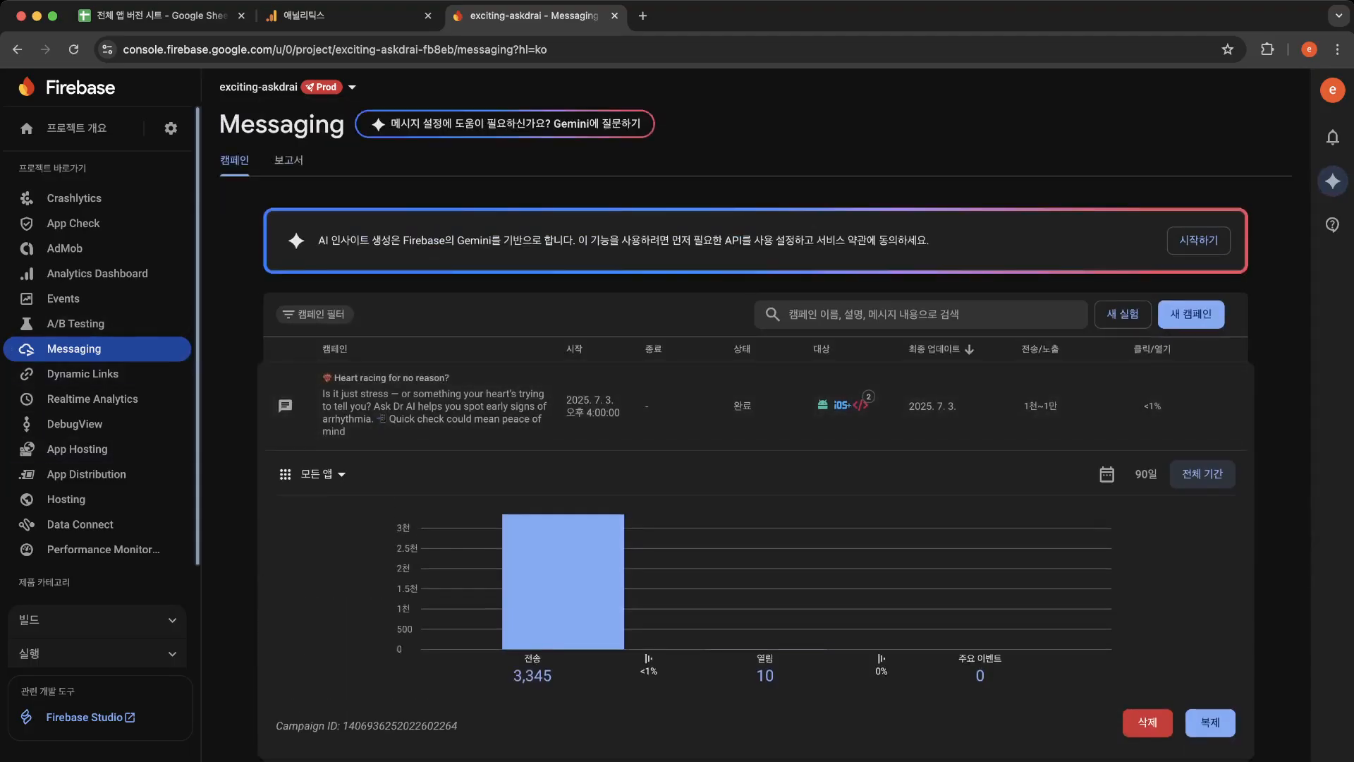
Step: Expand the 빌드, 실행 and 애널리틱스 product categories in turn to look over the services in each
left_click(99, 619)
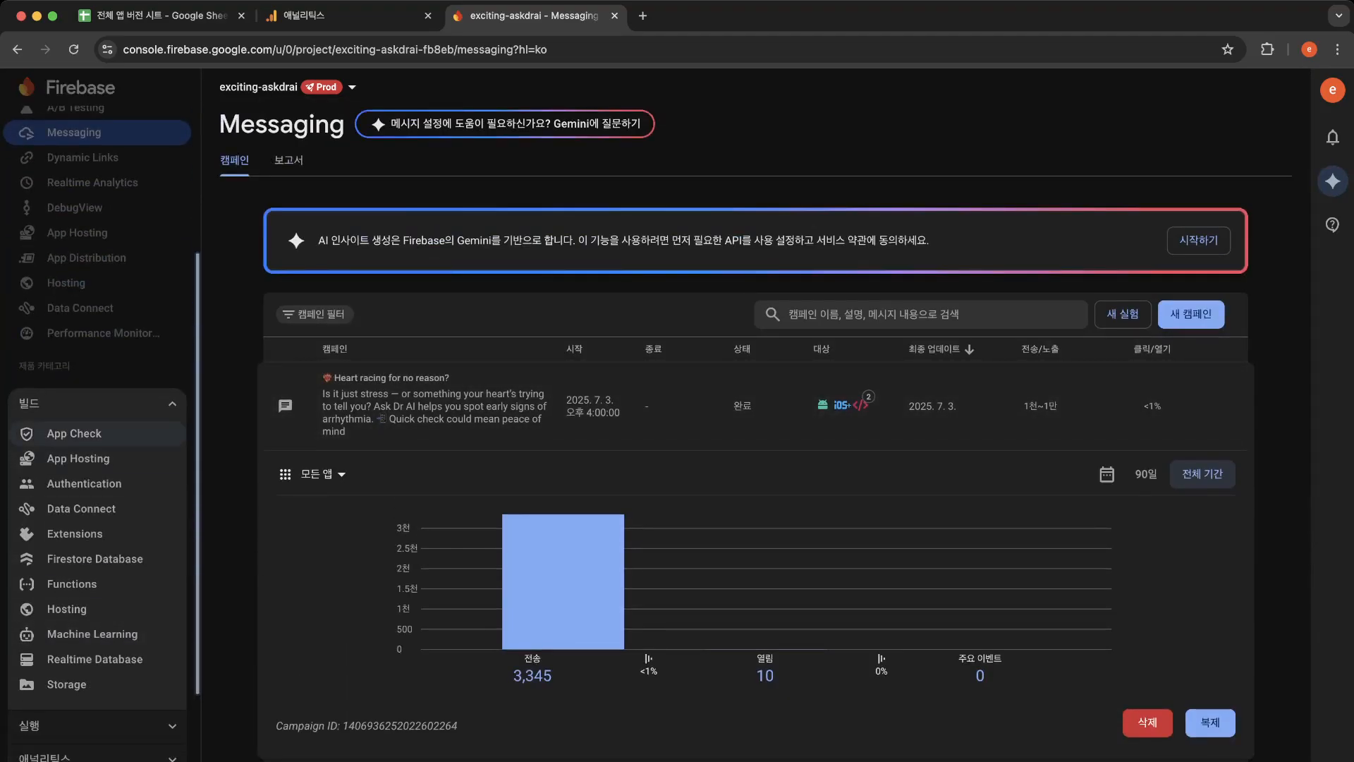
scroll(99, 508, "down", 2)
left_click(98, 624)
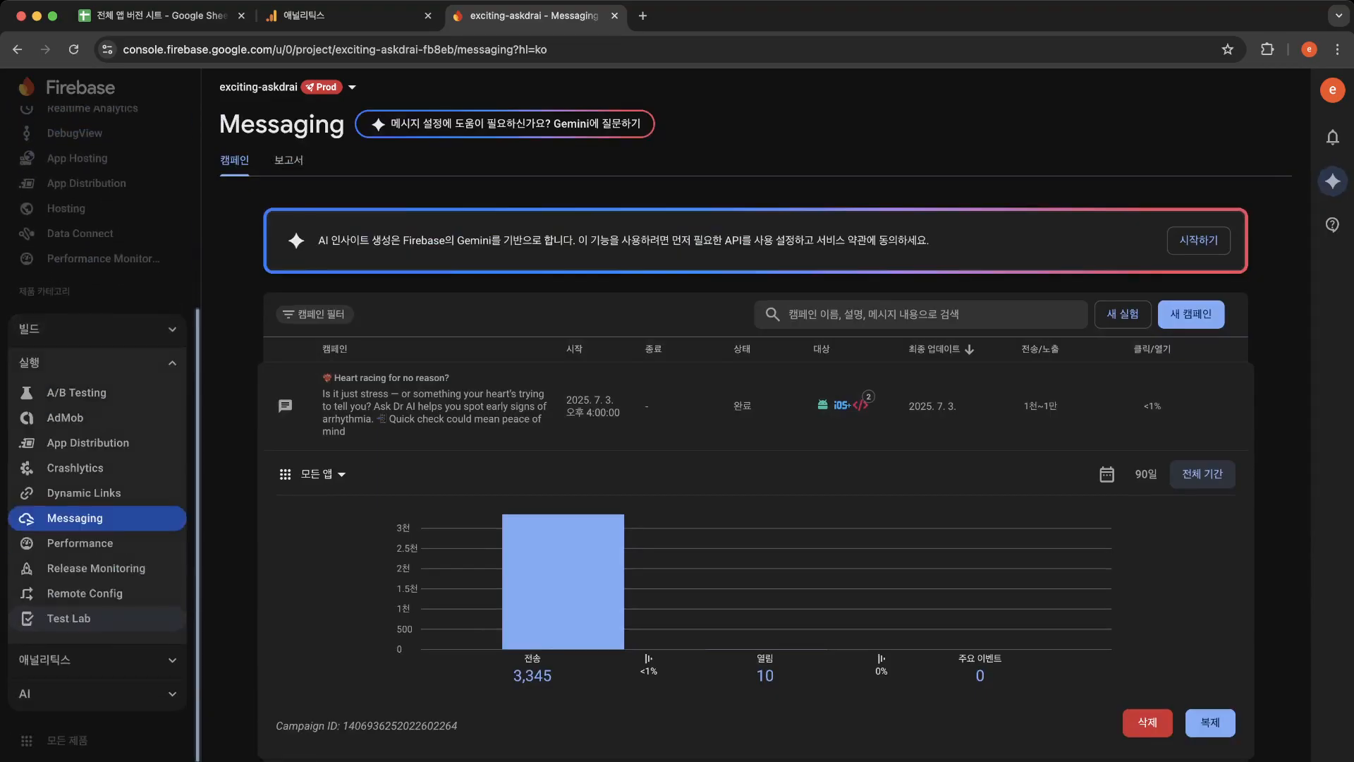
left_click(98, 659)
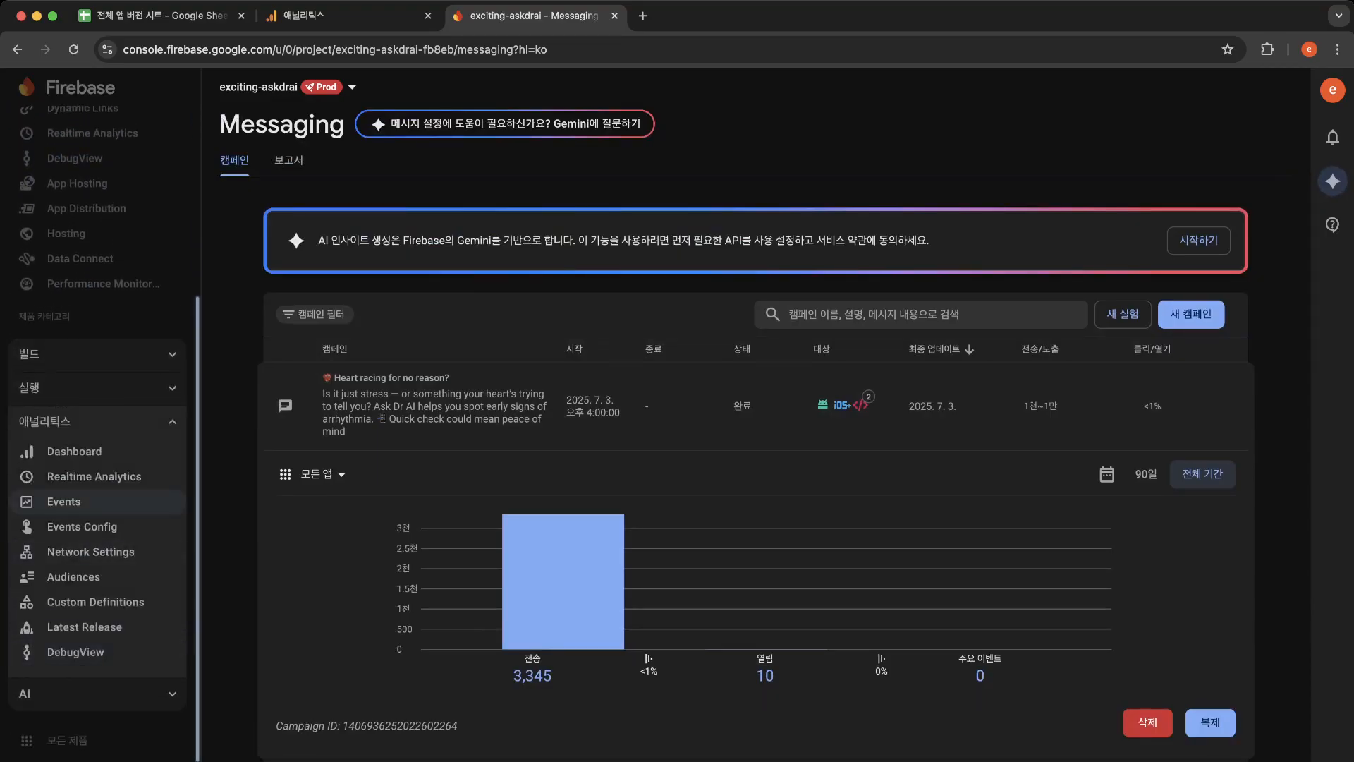
Step: Open the Analytics Dashboard and review the Firebase 개요 report from user activity down to engagement time and user retention
left_click(75, 452)
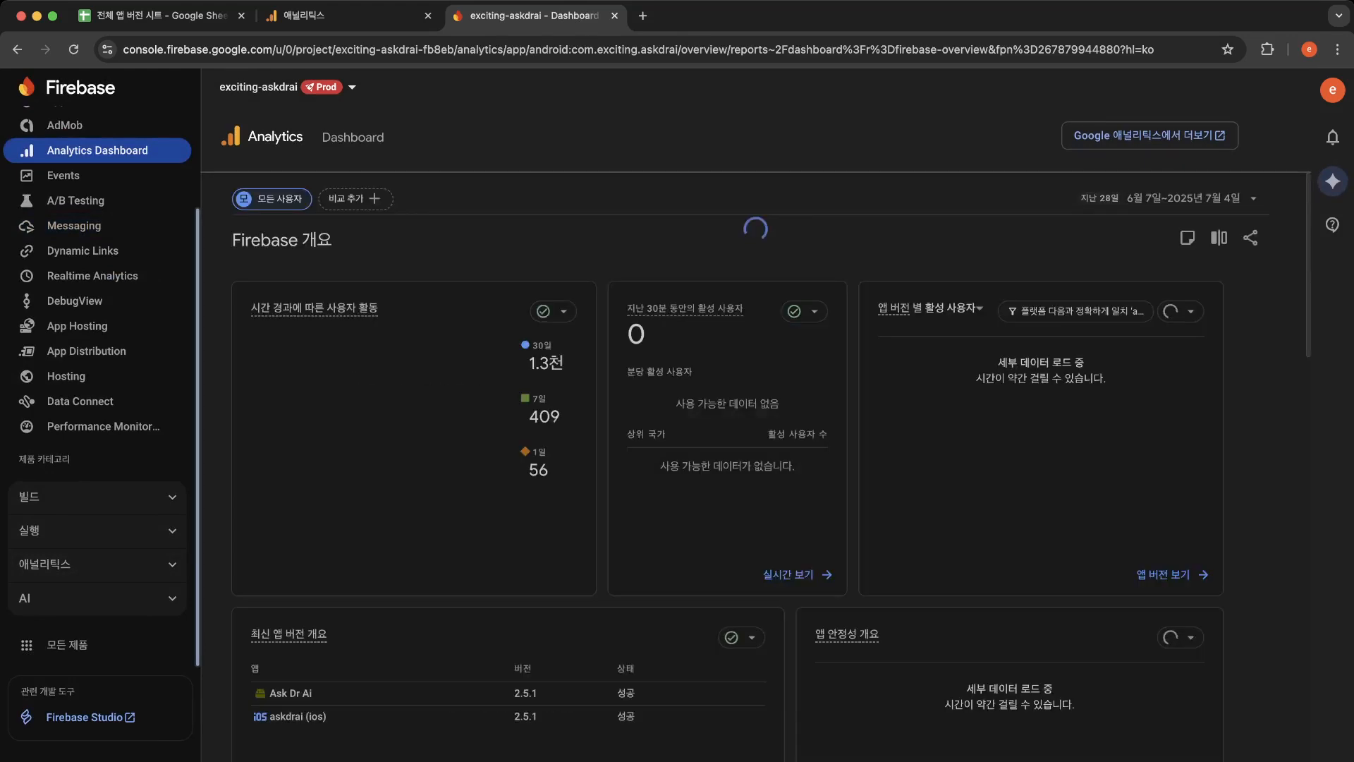
scroll(381, 423, "down", 6)
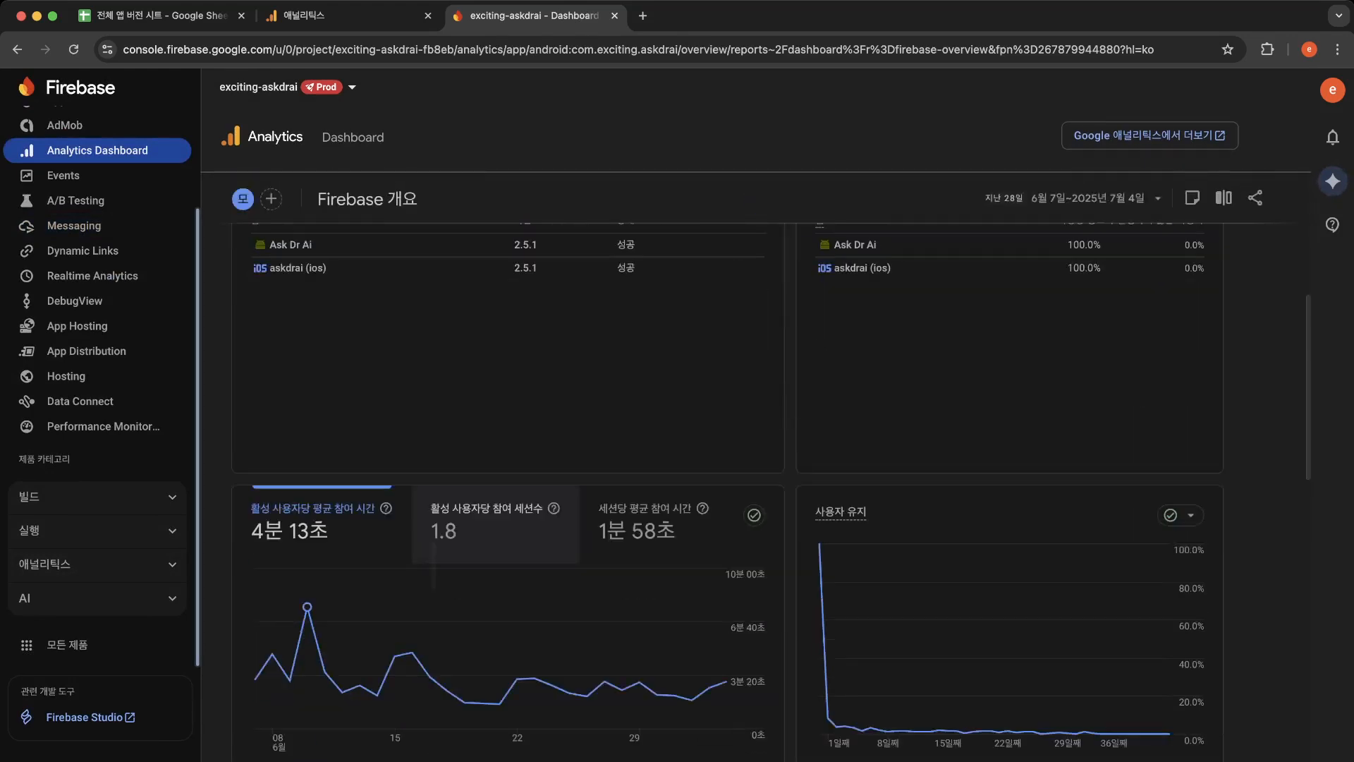
scroll(434, 557, "up", 6)
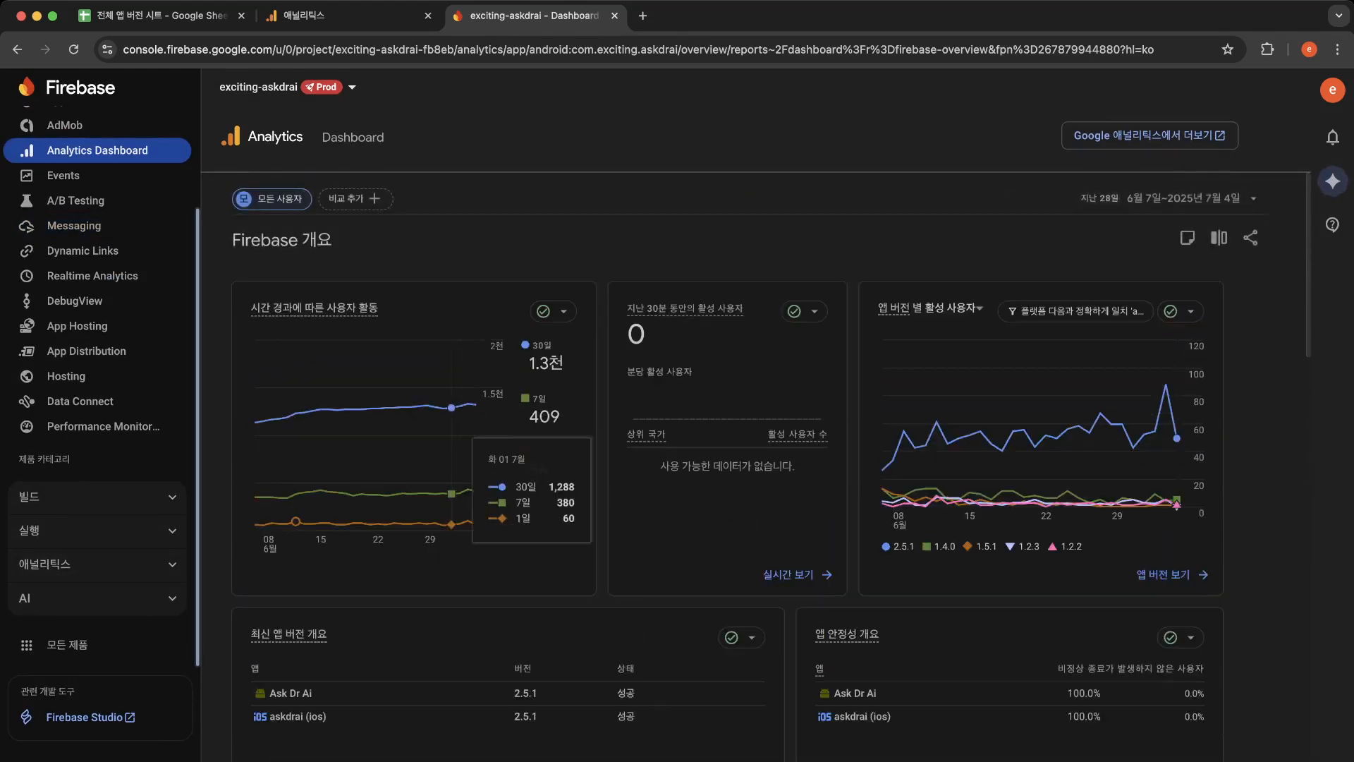
Step: Look over the AI category's services, and open the Analytics Events report to review its event chart and table
left_click(99, 597)
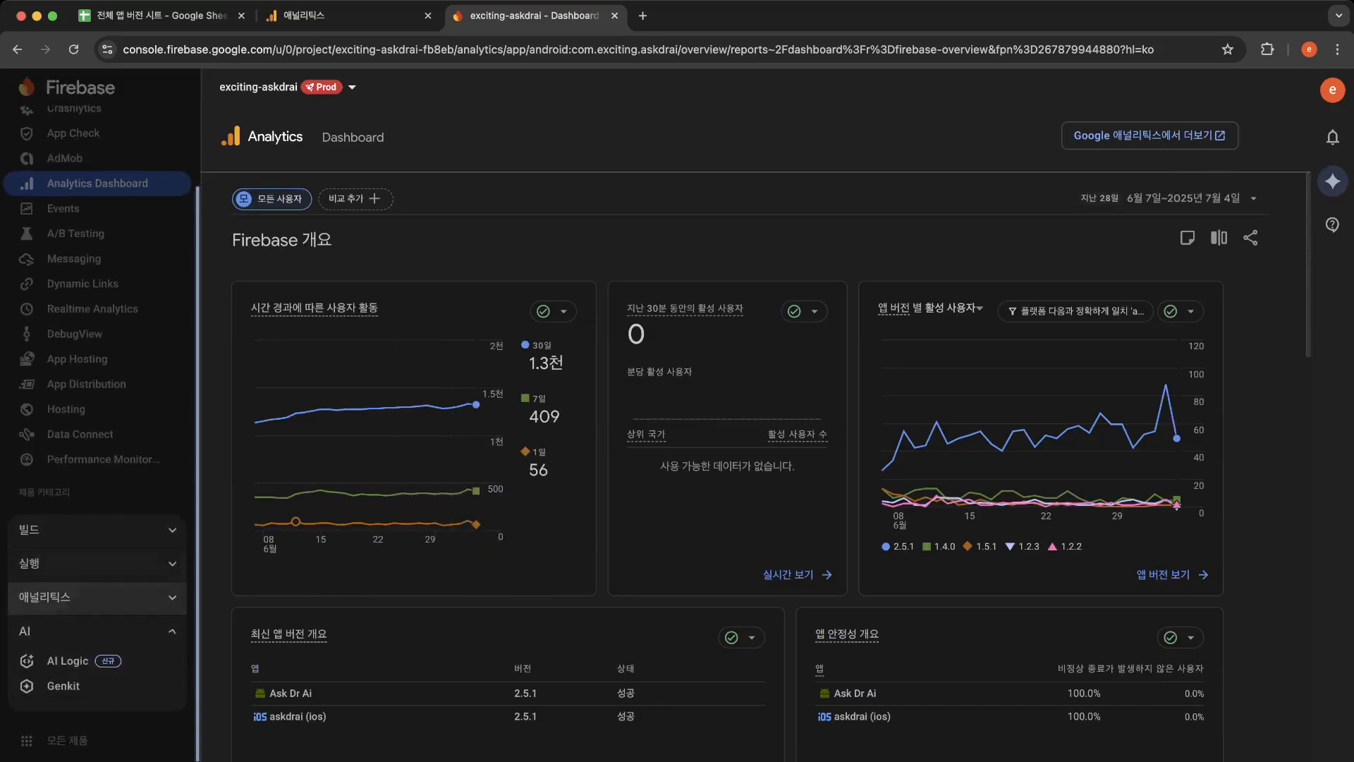
left_click(99, 597)
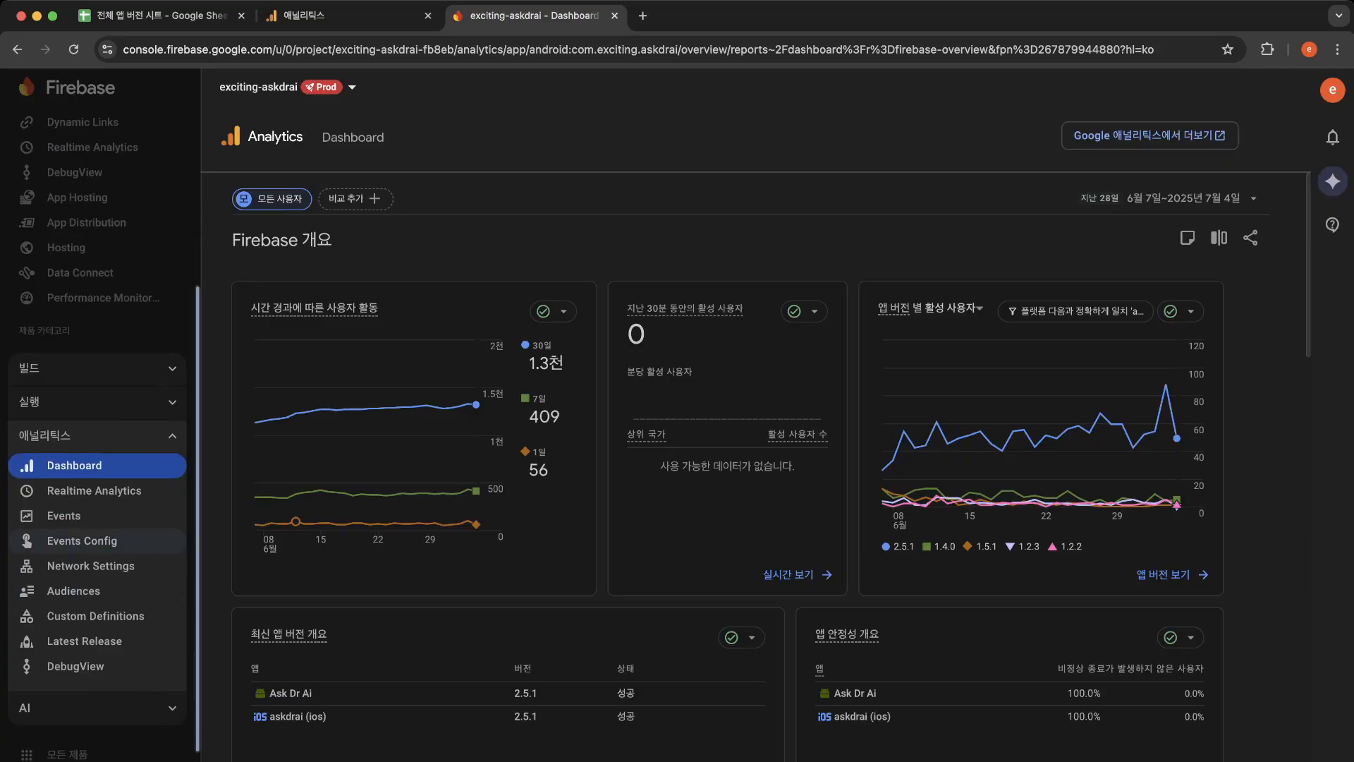
left_click(84, 519)
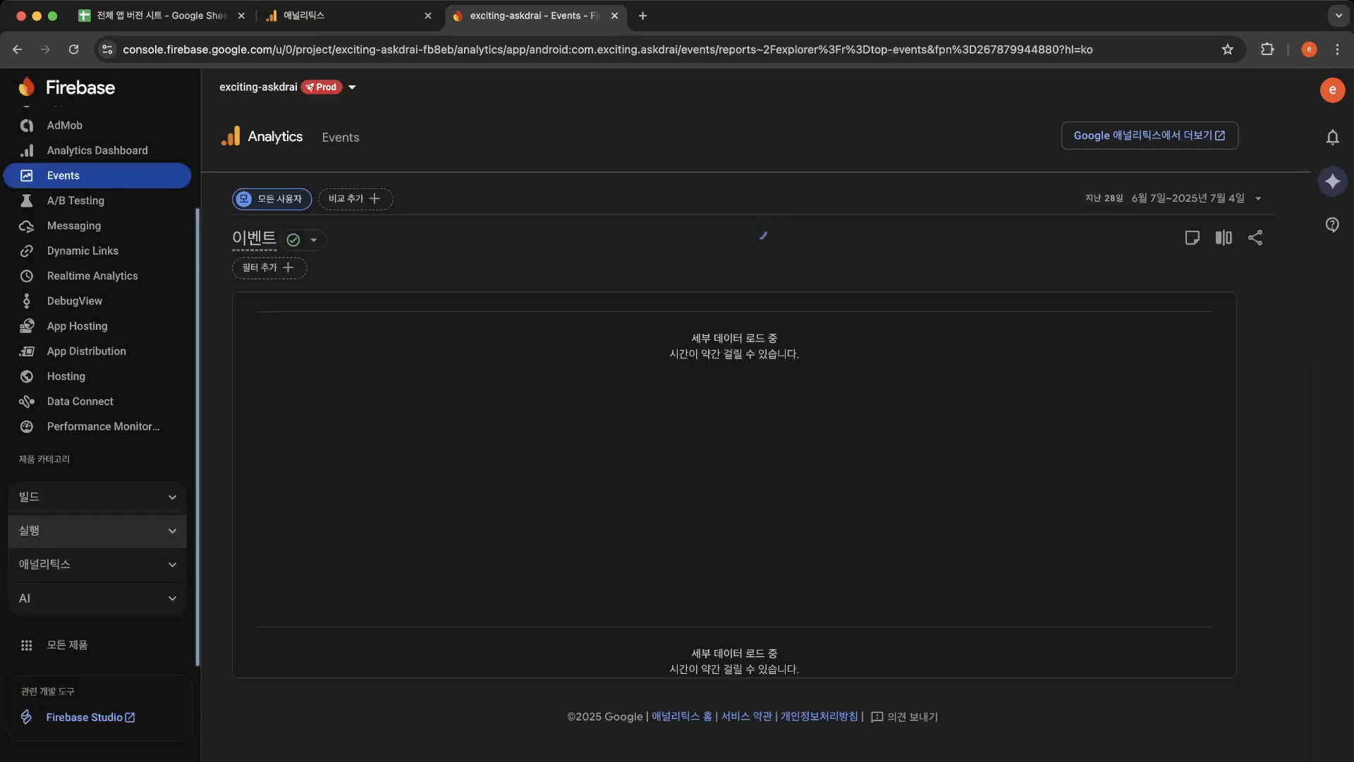
scroll(493, 536, "down", 4)
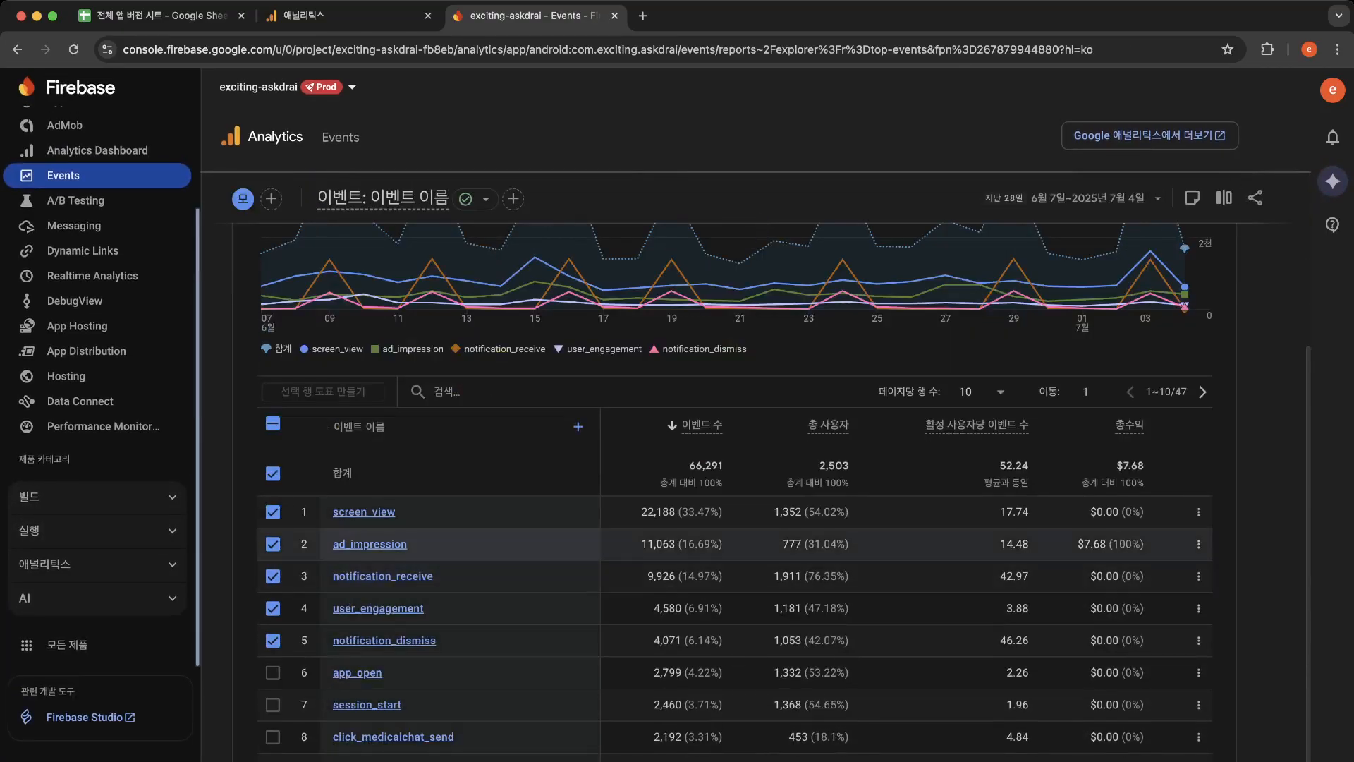
scroll(785, 490, "down", 1)
scroll(785, 493, "up", 5)
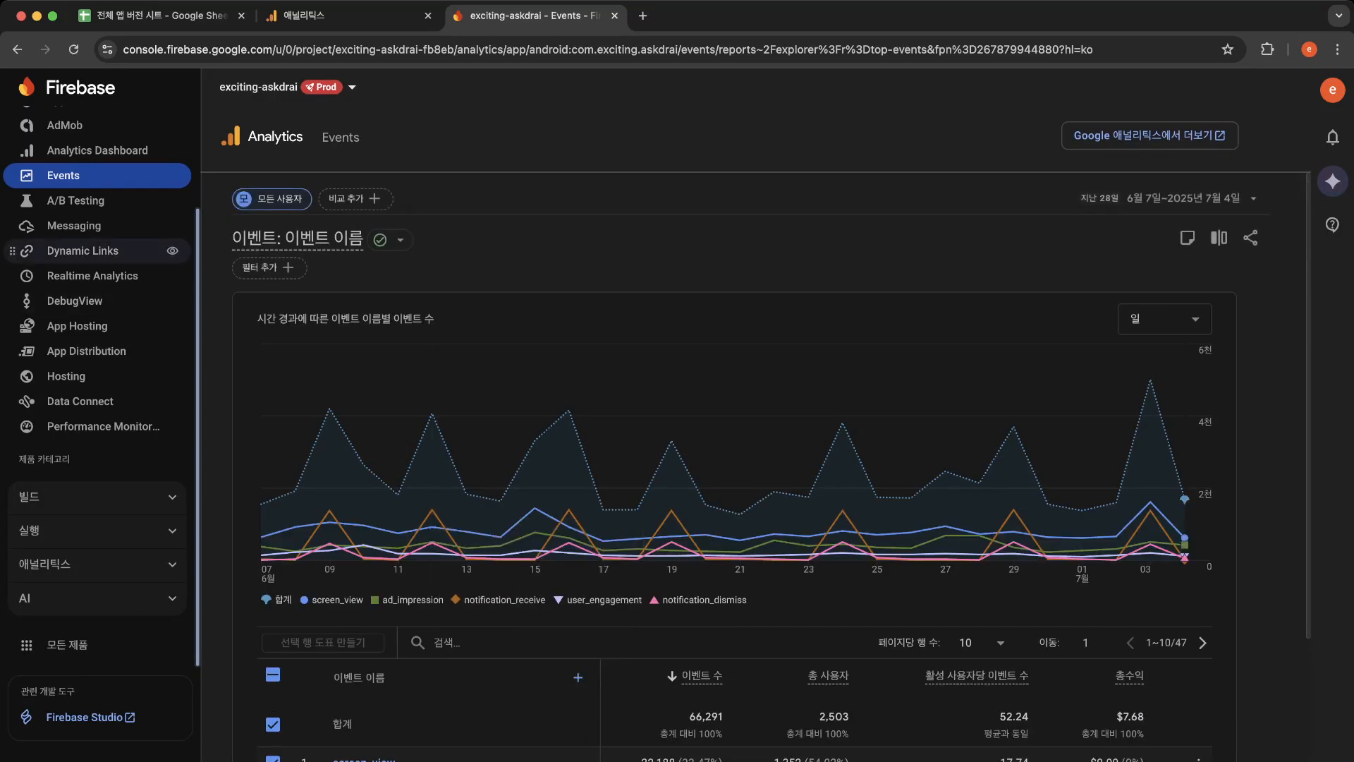
Step: Return to Messaging and start composing a new in-app message campaign
left_click(82, 251)
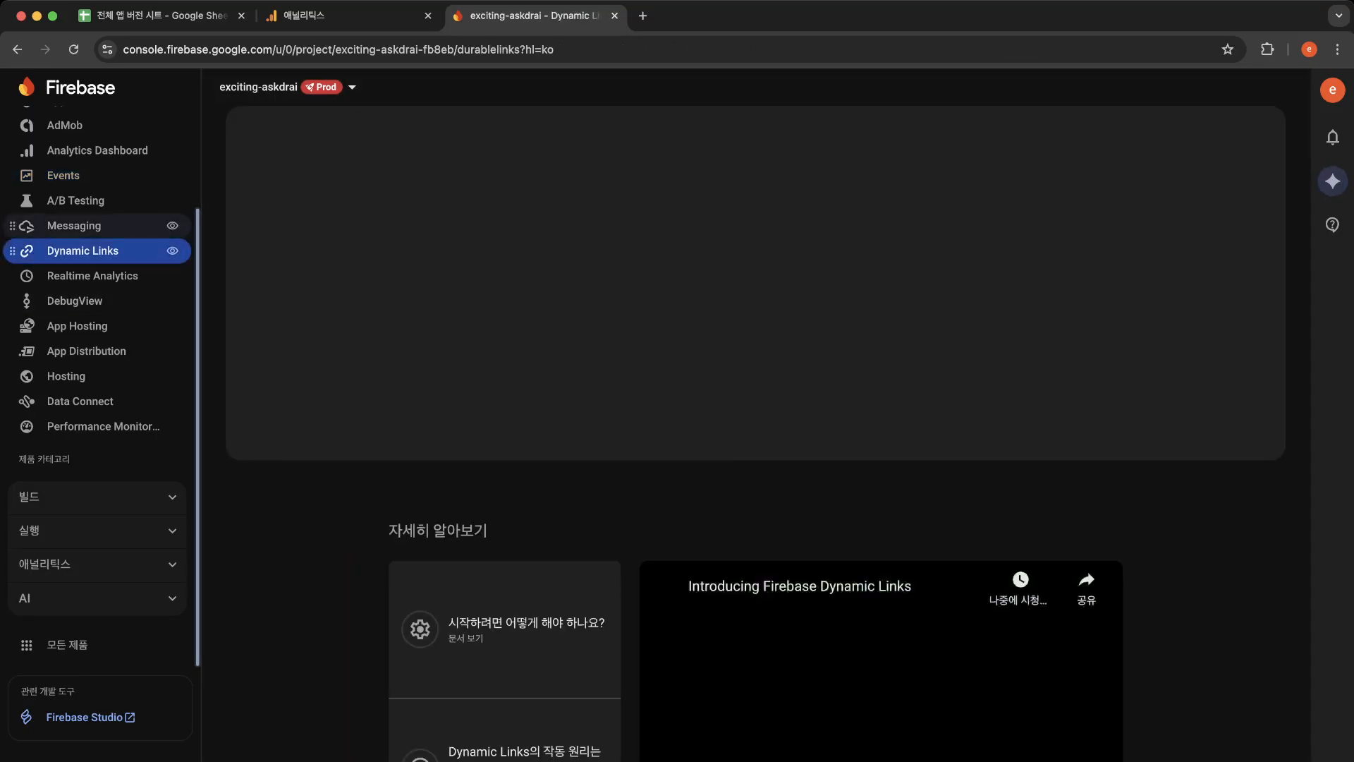
left_click(74, 226)
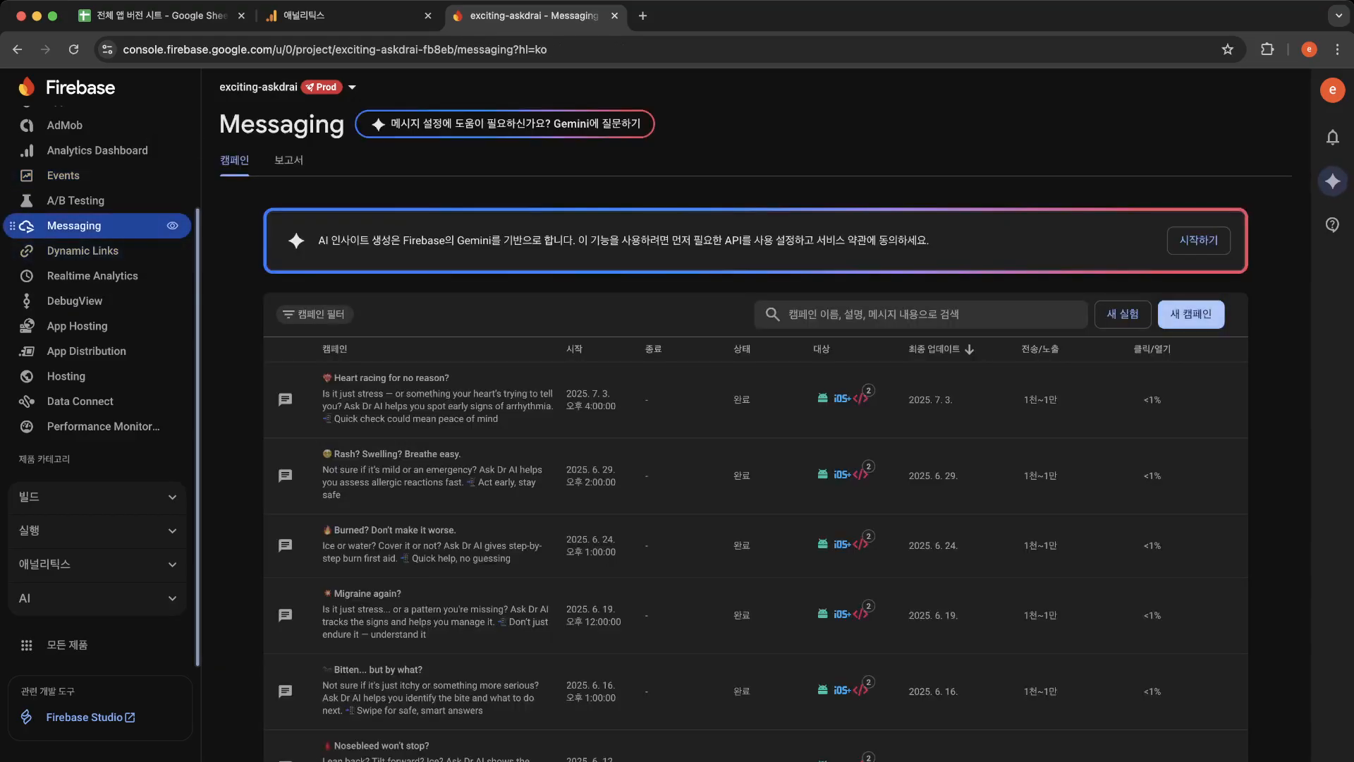
left_click(1175, 316)
left_click(1185, 348)
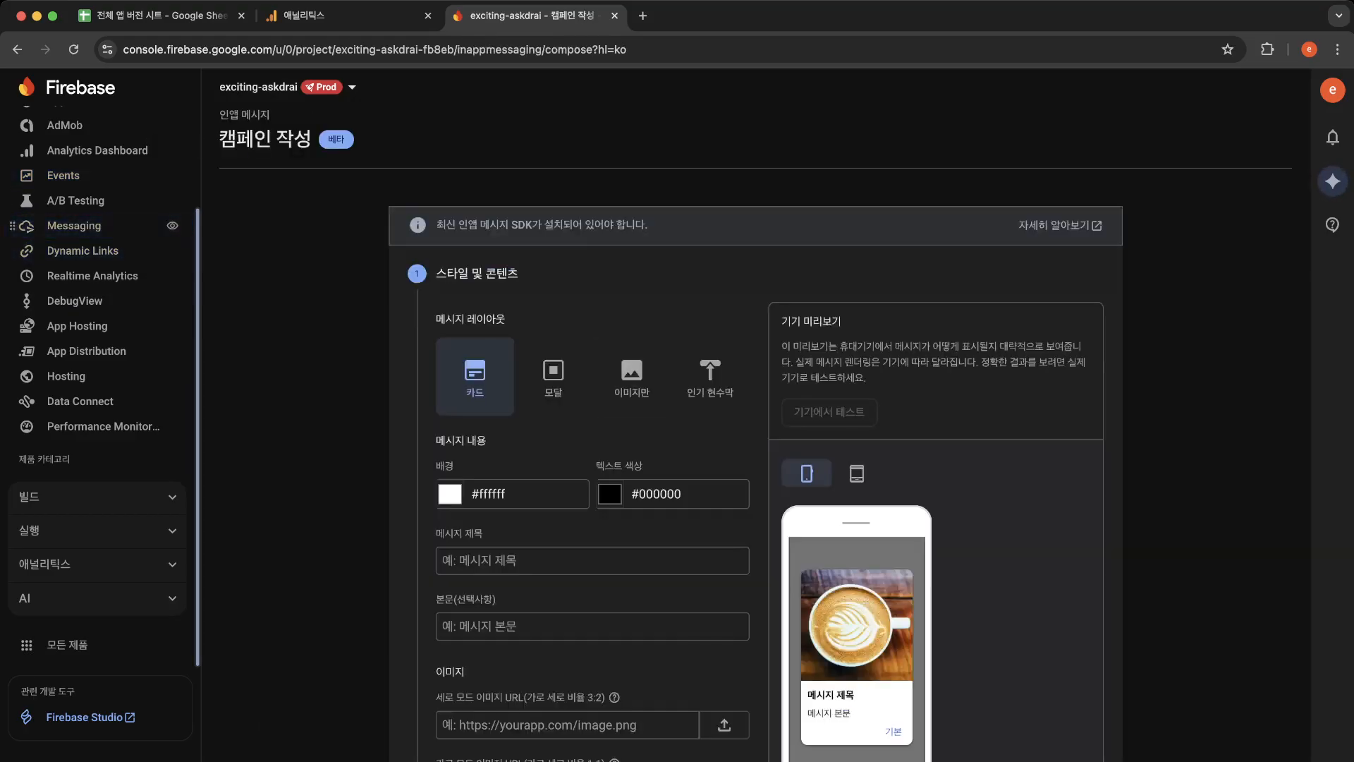
Step: Compare the card, modal, image-only and top banner message layouts in the campaign's device preview
scroll(761, 423, "down", 6)
scroll(761, 423, "up", 6)
scroll(762, 423, "down", 3)
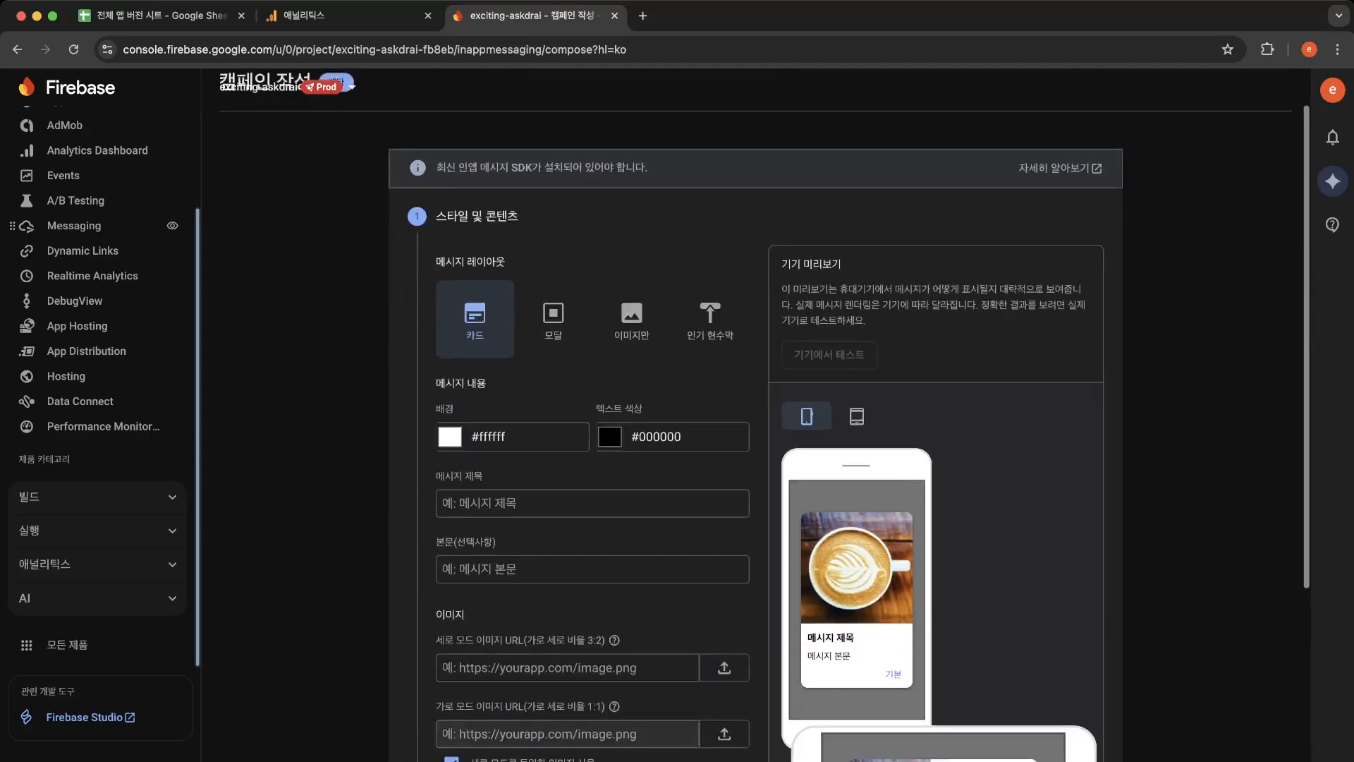
scroll(564, 423, "up", 1)
left_click(553, 331)
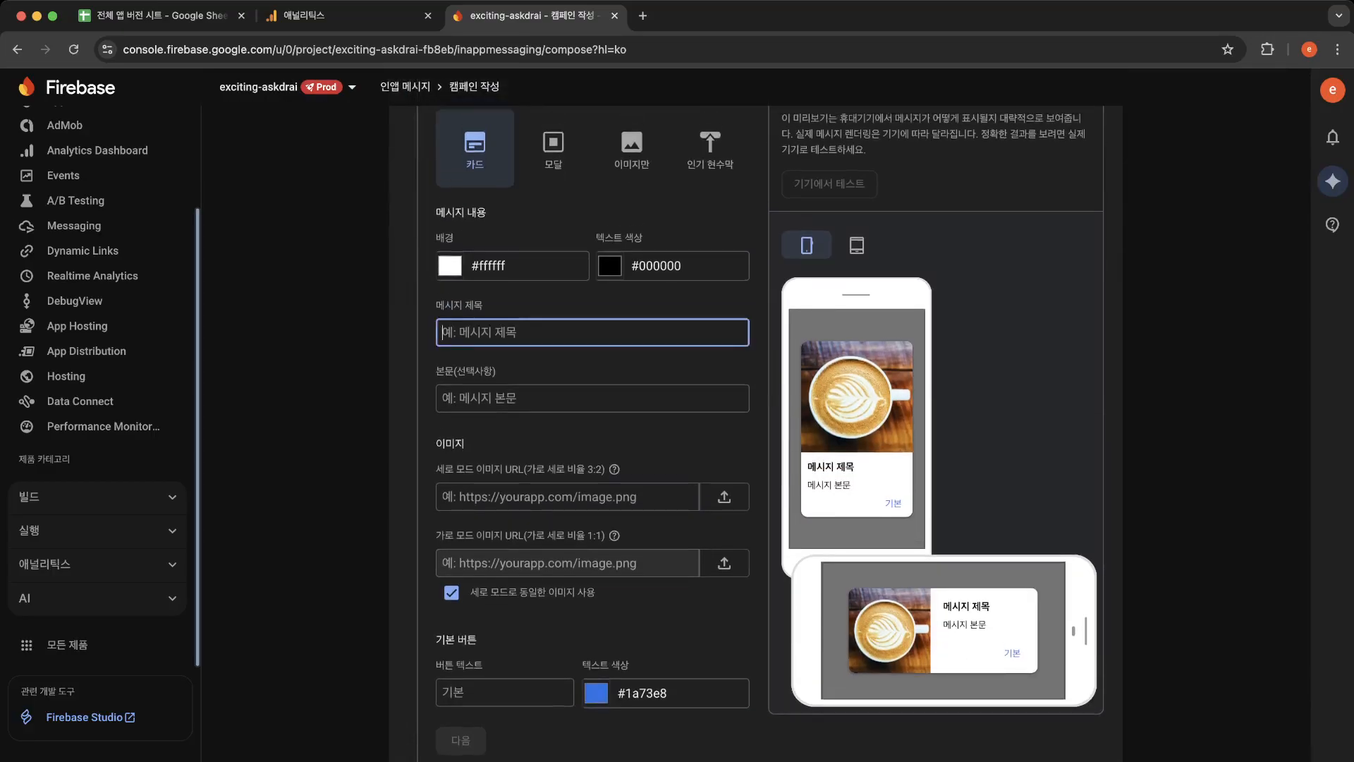
left_click(554, 149)
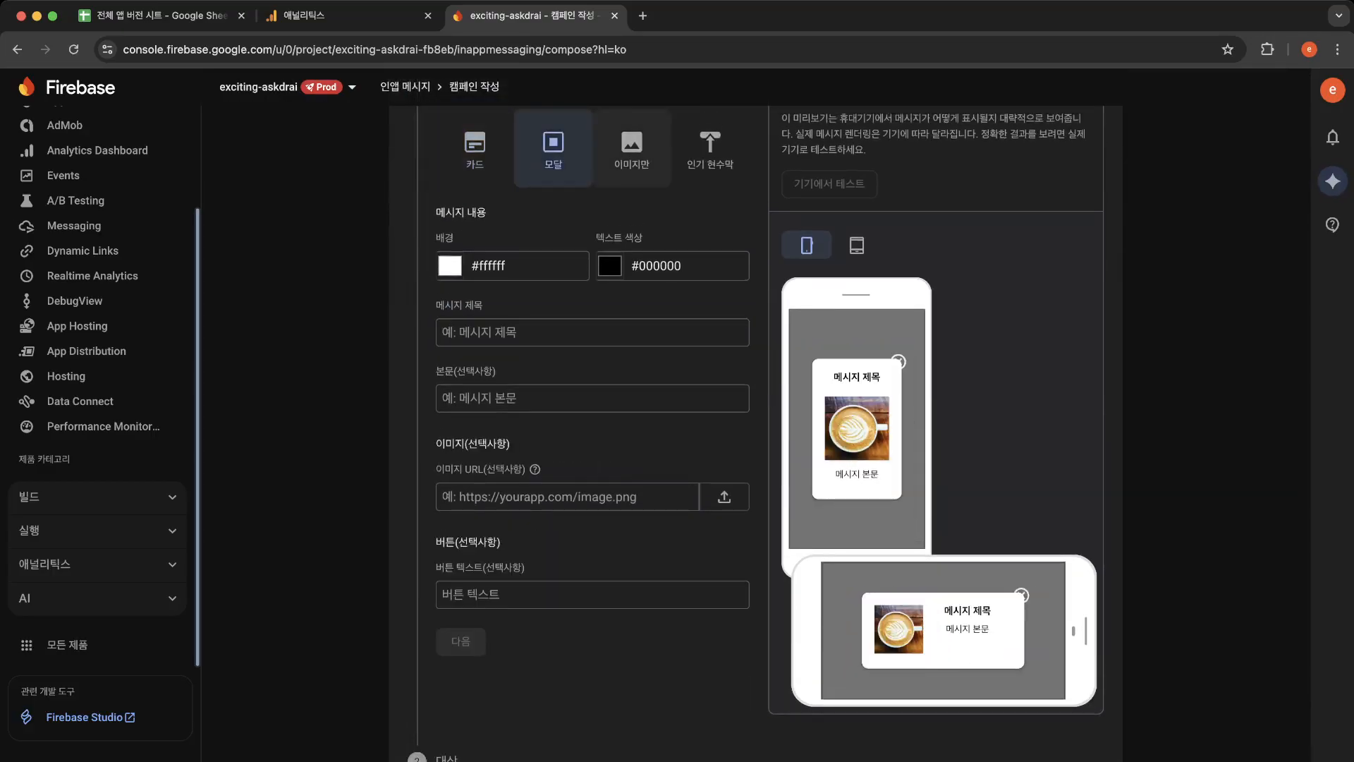
left_click(631, 149)
left_click(709, 150)
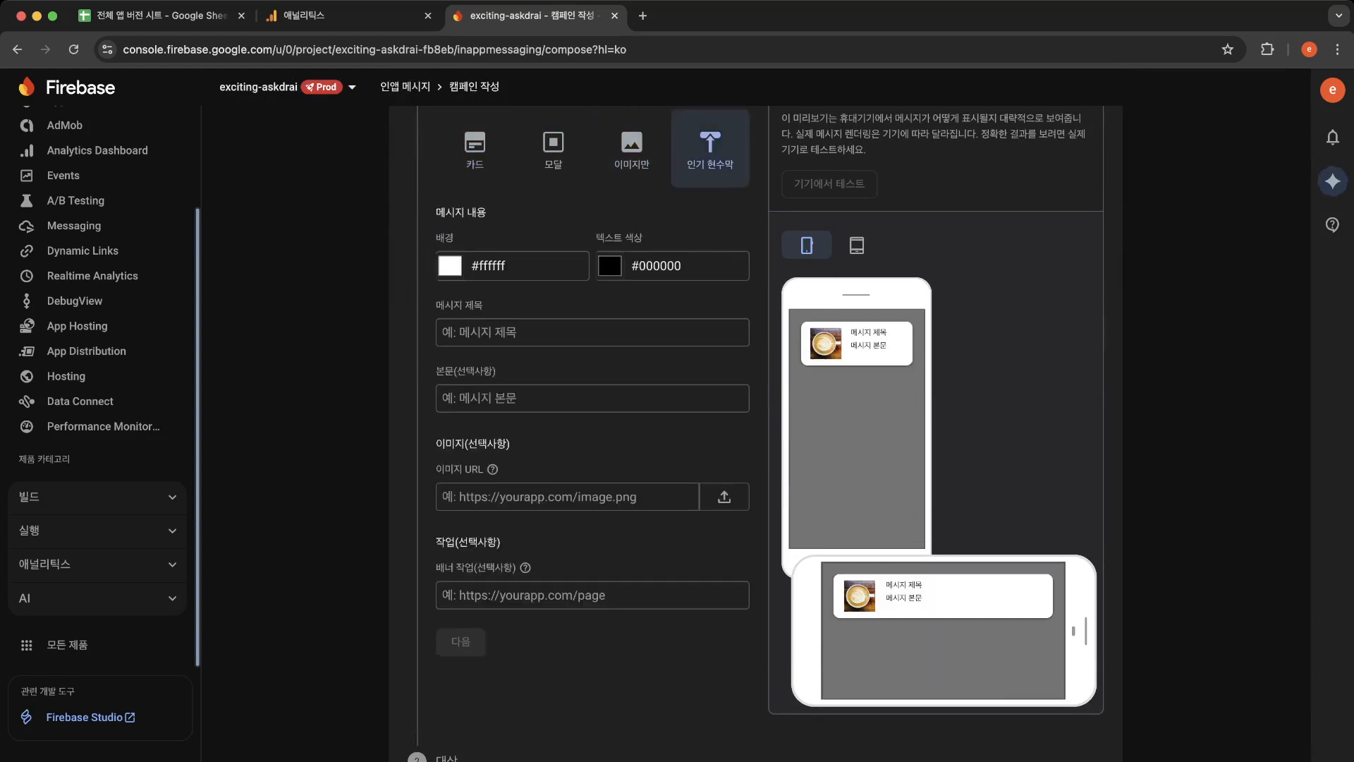
left_click(475, 150)
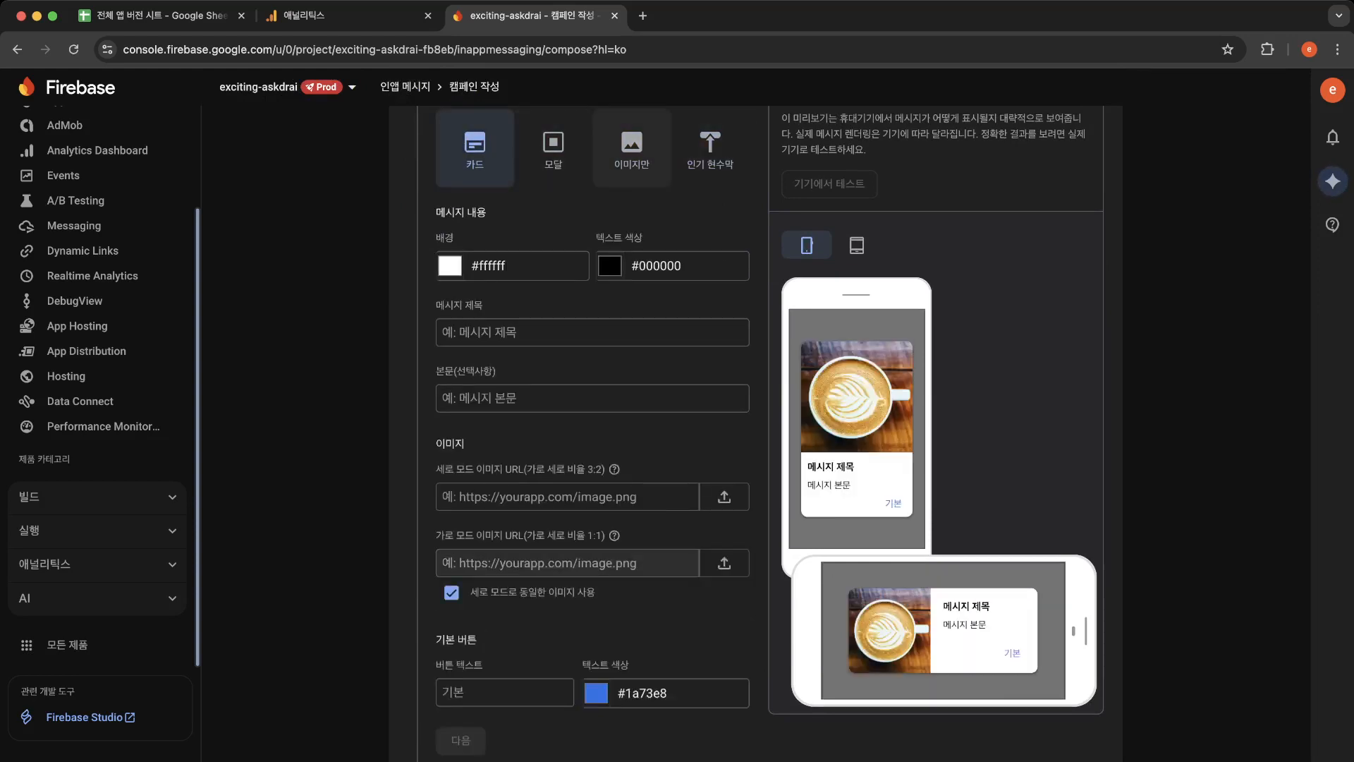
left_click(554, 149)
left_click(631, 150)
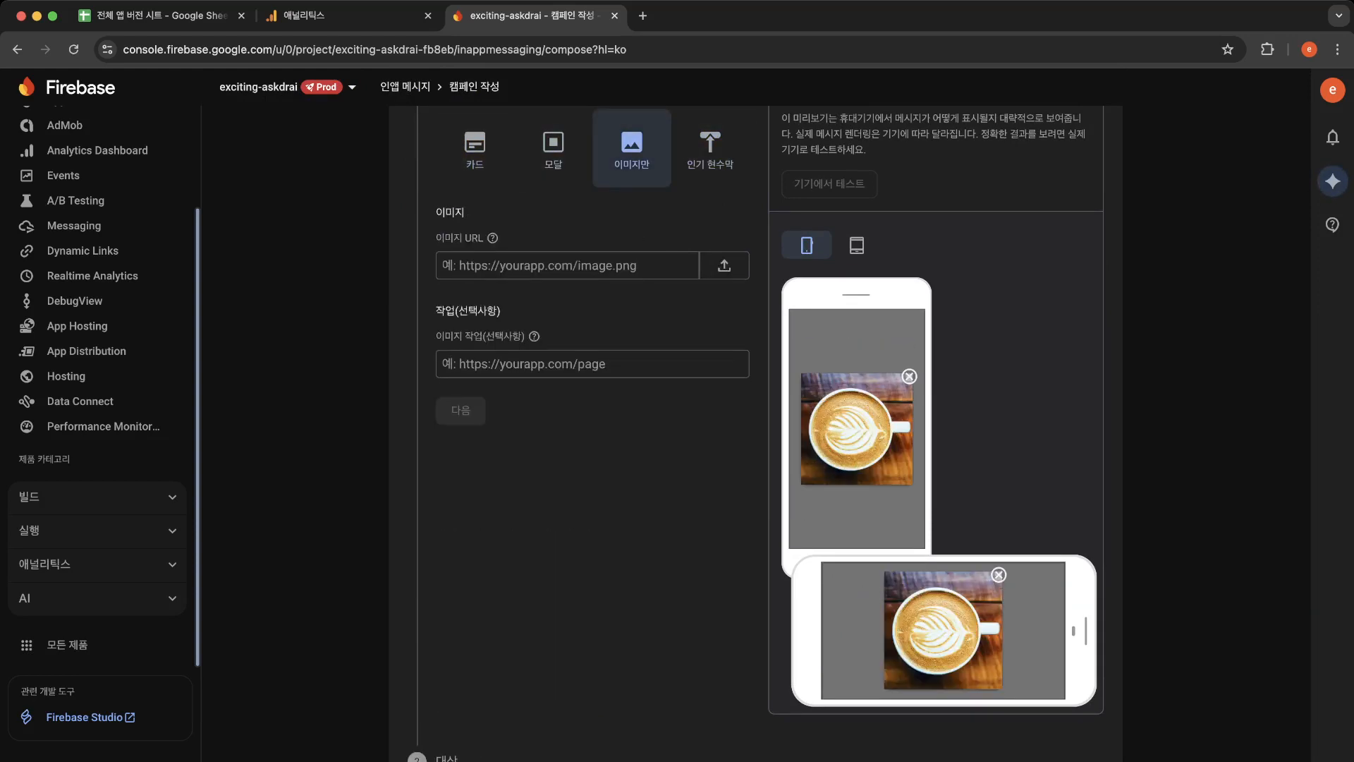
left_click(474, 149)
left_click(631, 150)
left_click(475, 150)
left_click(631, 150)
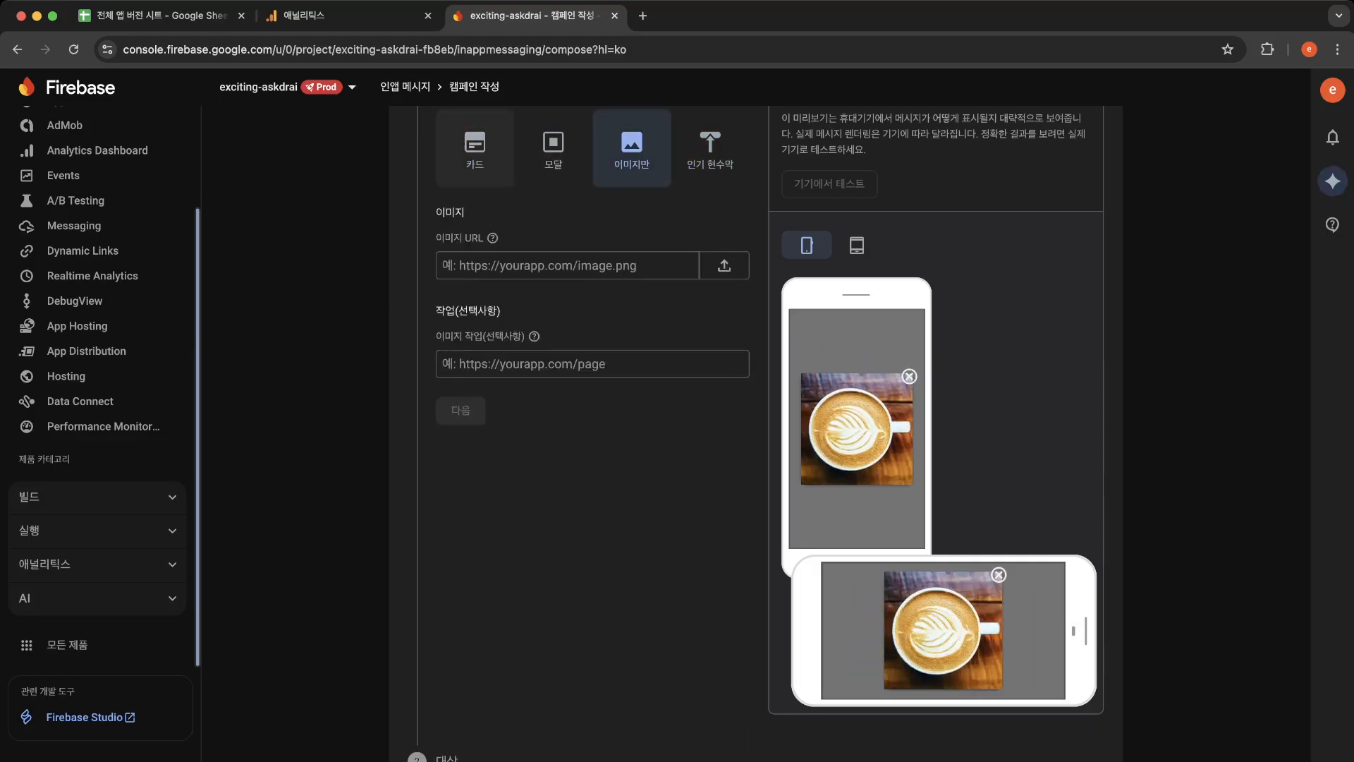
Step: Select the card layout and enter the message title "dkasdlks;a" and body "fldl;s;fksd;klf;ksd;lkff,dmgmfd.,m,.df"
left_click(474, 149)
left_click(592, 332)
type("dkasdlks;a")
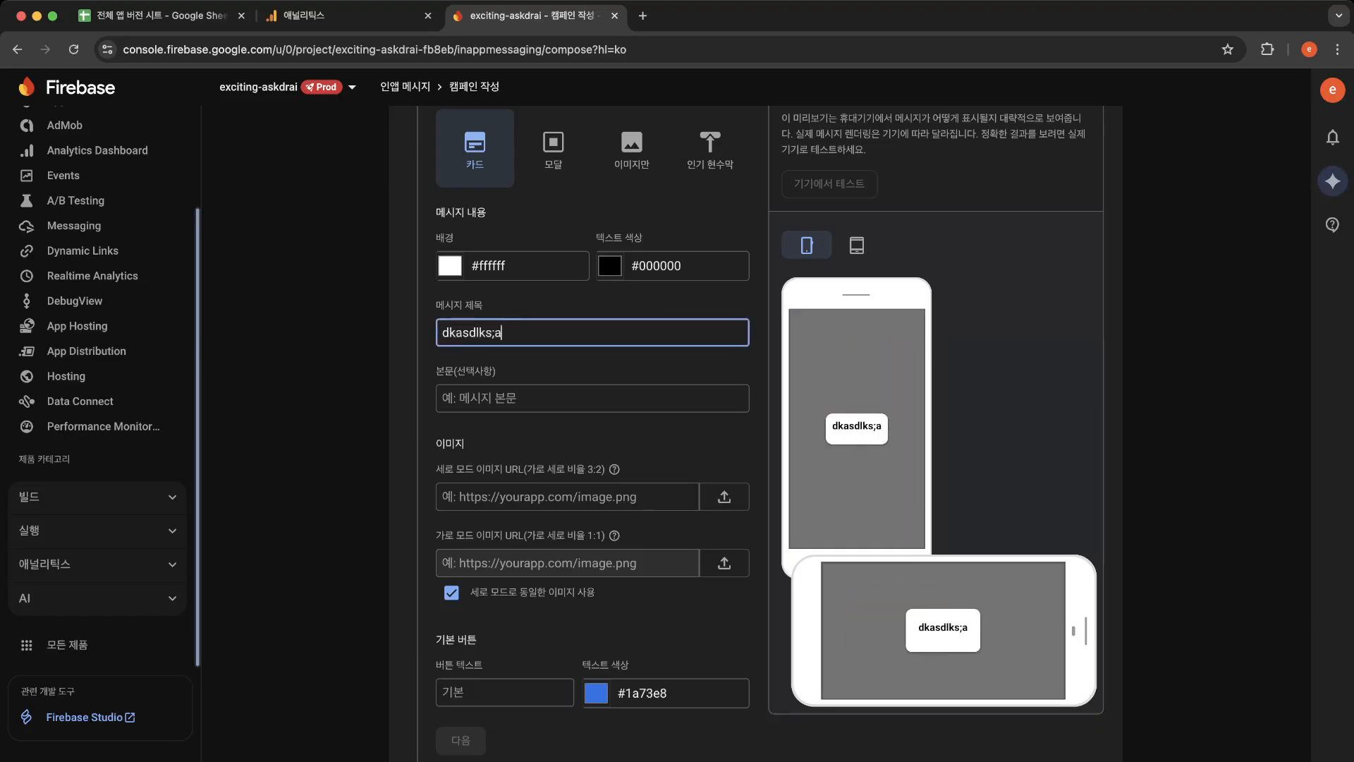
key("Tab")
type("fldl;s;fksd;klf;ksd;lkf")
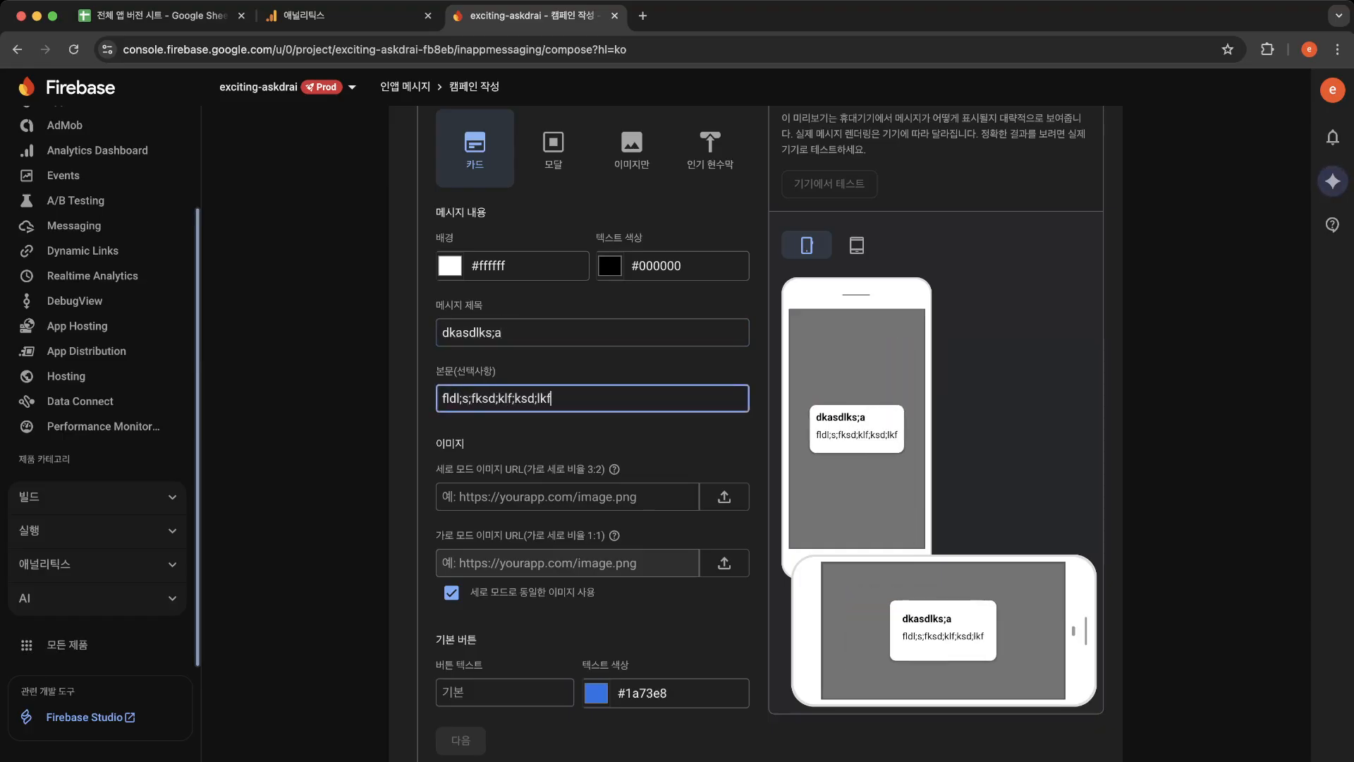
type("f,dmgmfd.,m,.df")
Step: Paste the copied blogger.googleusercontent.com image link as the portrait image URL and apply it to the preview
key("Tab")
key("super+v")
key("Return")
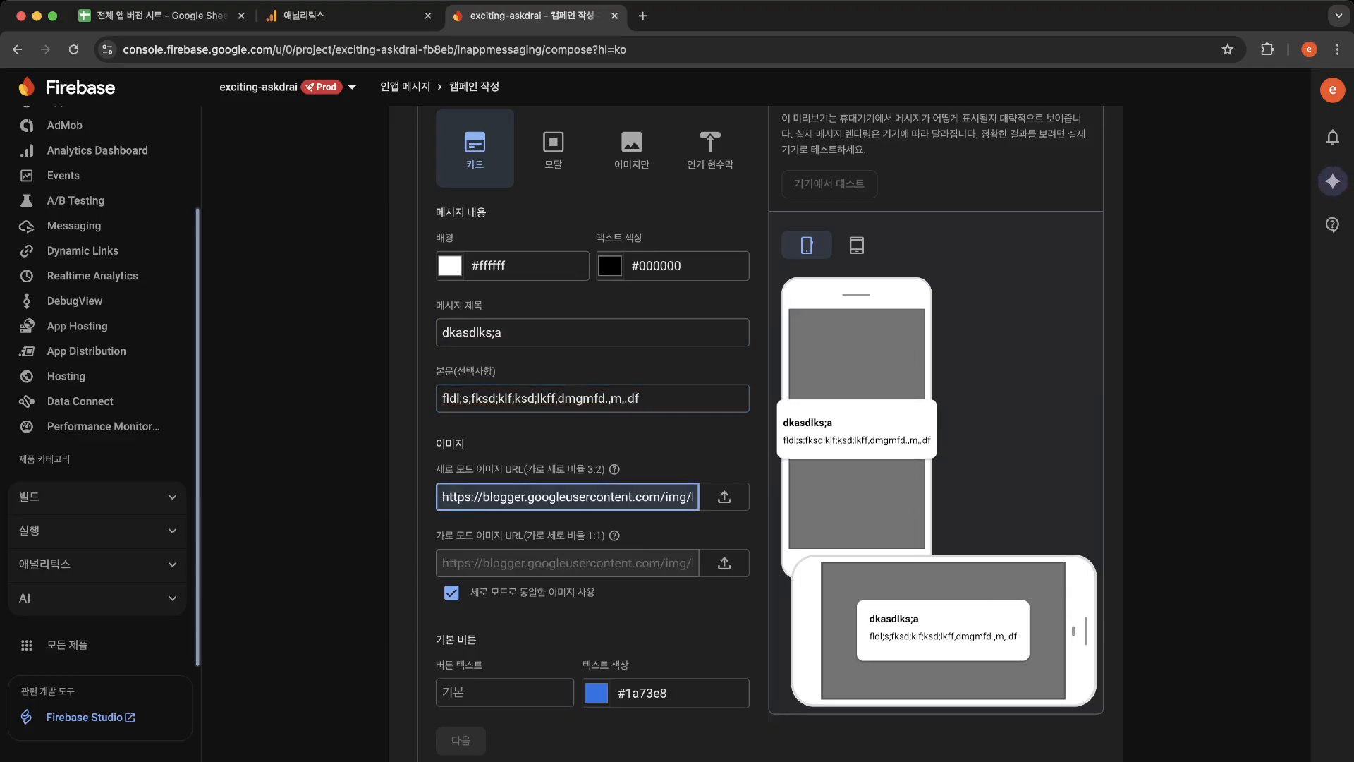
left_click(614, 469)
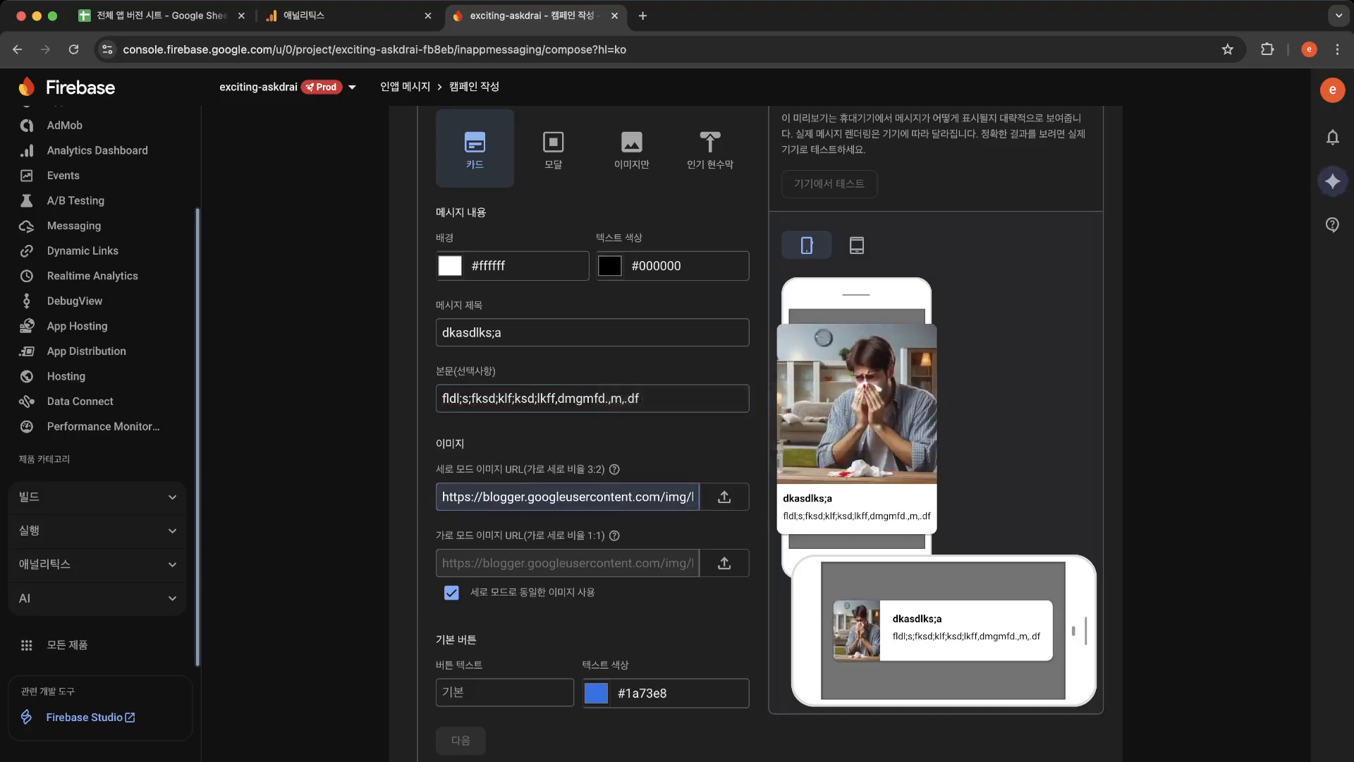
Step: Shorten the message body to "fldl;s;fksd;klf;ks"
left_click(641, 398)
key("BackSpace")
key("BackSpace")
key("BackSpace")
key("BackSpace")
key("BackSpace")
key("BackSpace")
key("BackSpace")
key("BackSpace")
key("BackSpace")
key("BackSpace")
key("BackSpace")
key("BackSpace")
key("BackSpace")
key("BackSpace")
key("BackSpace")
key("BackSpace")
key("BackSpace")
key("BackSpace")
key("BackSpace")
key("BackSpace")
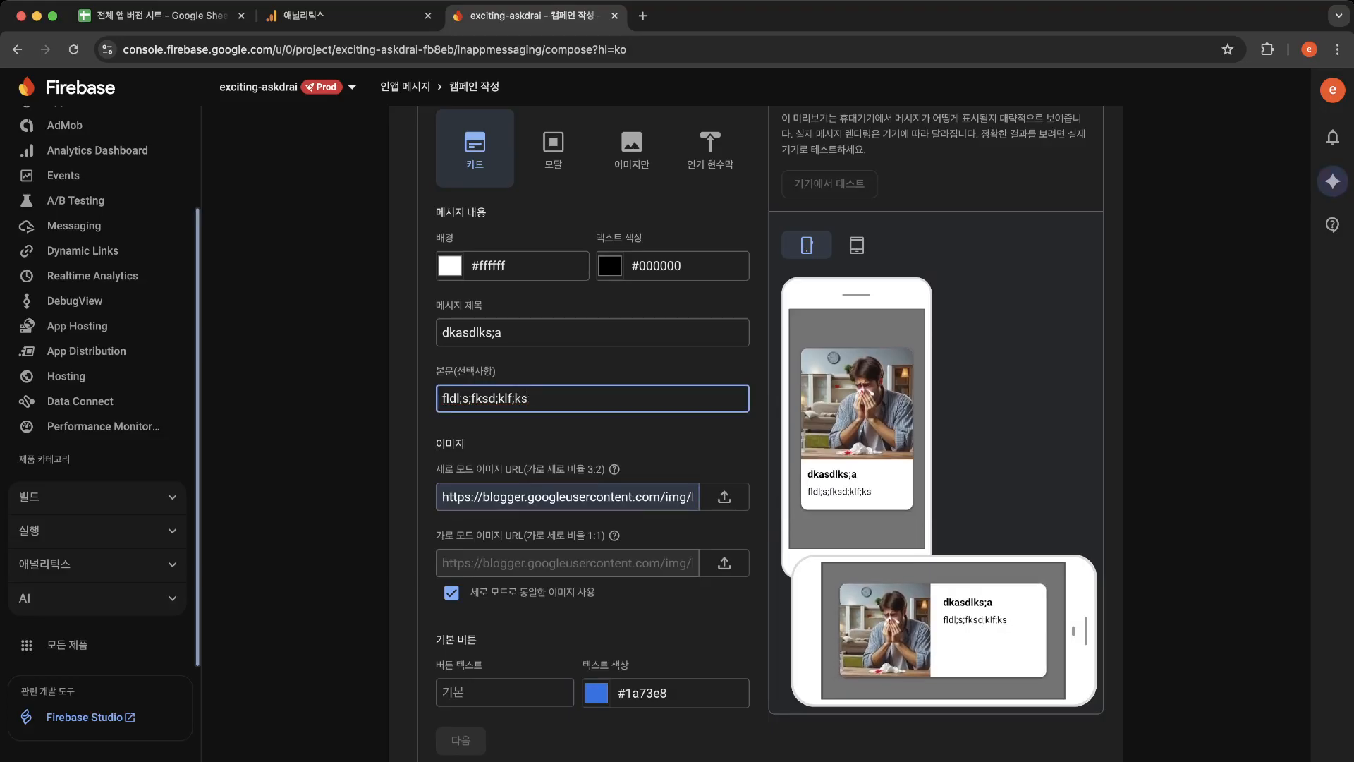
Step: Set the primary button's text to "test"
scroll(776, 423, "down", 3)
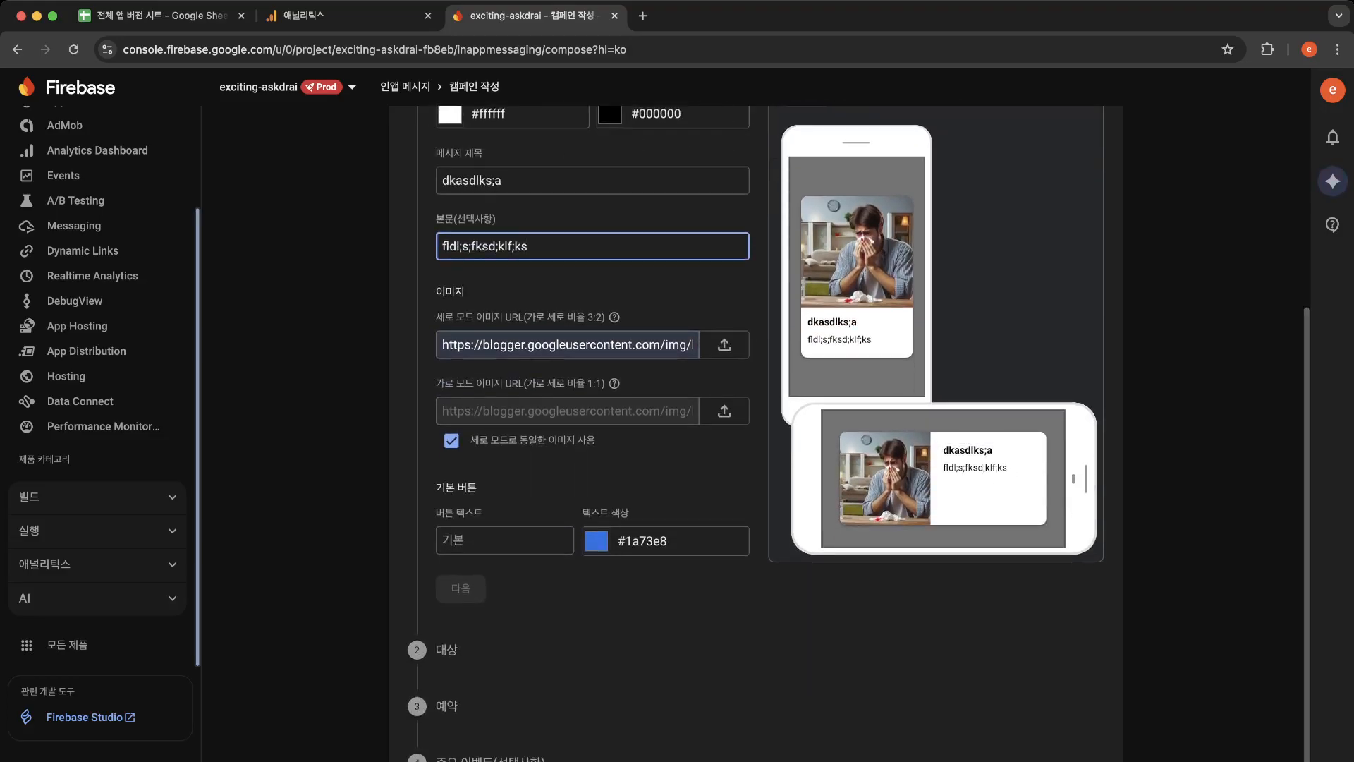
scroll(776, 423, "down", 1)
left_click(635, 525)
left_click(505, 454)
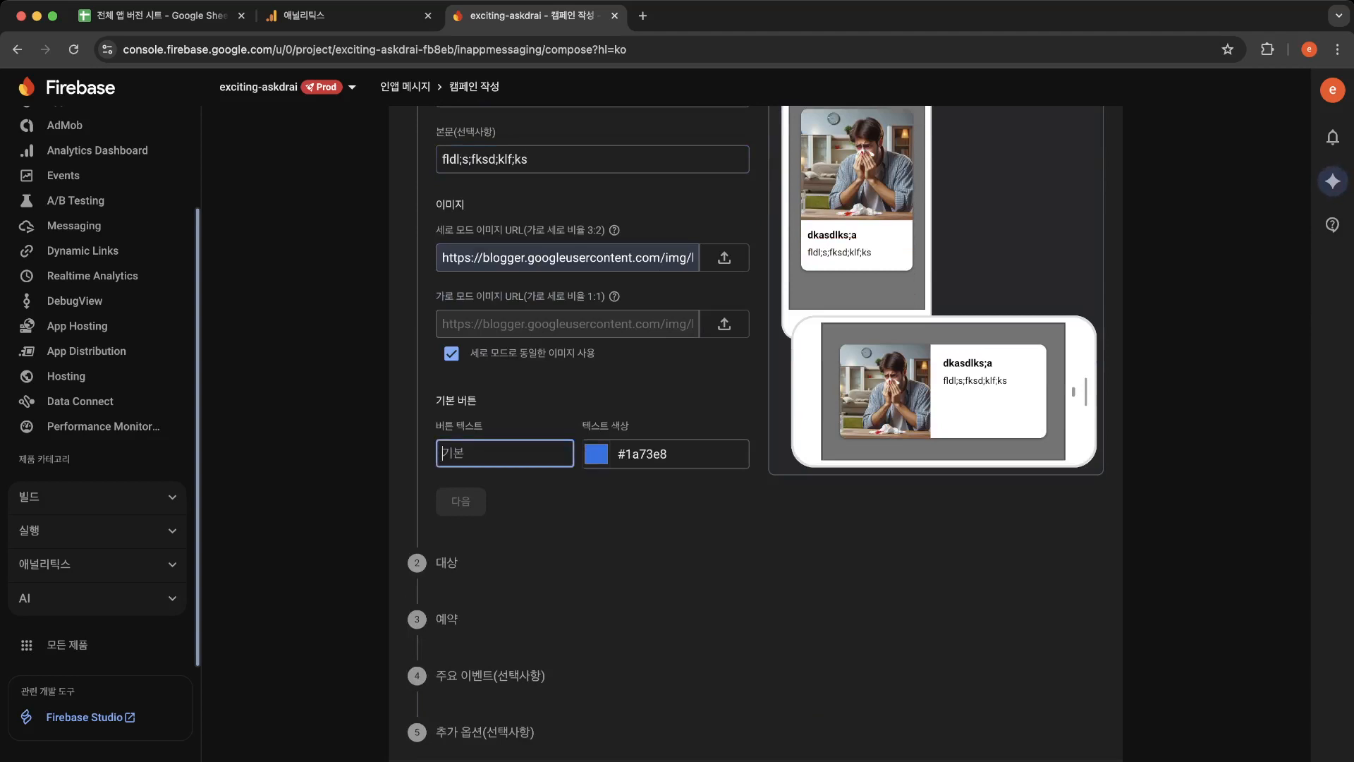
left_click(487, 539)
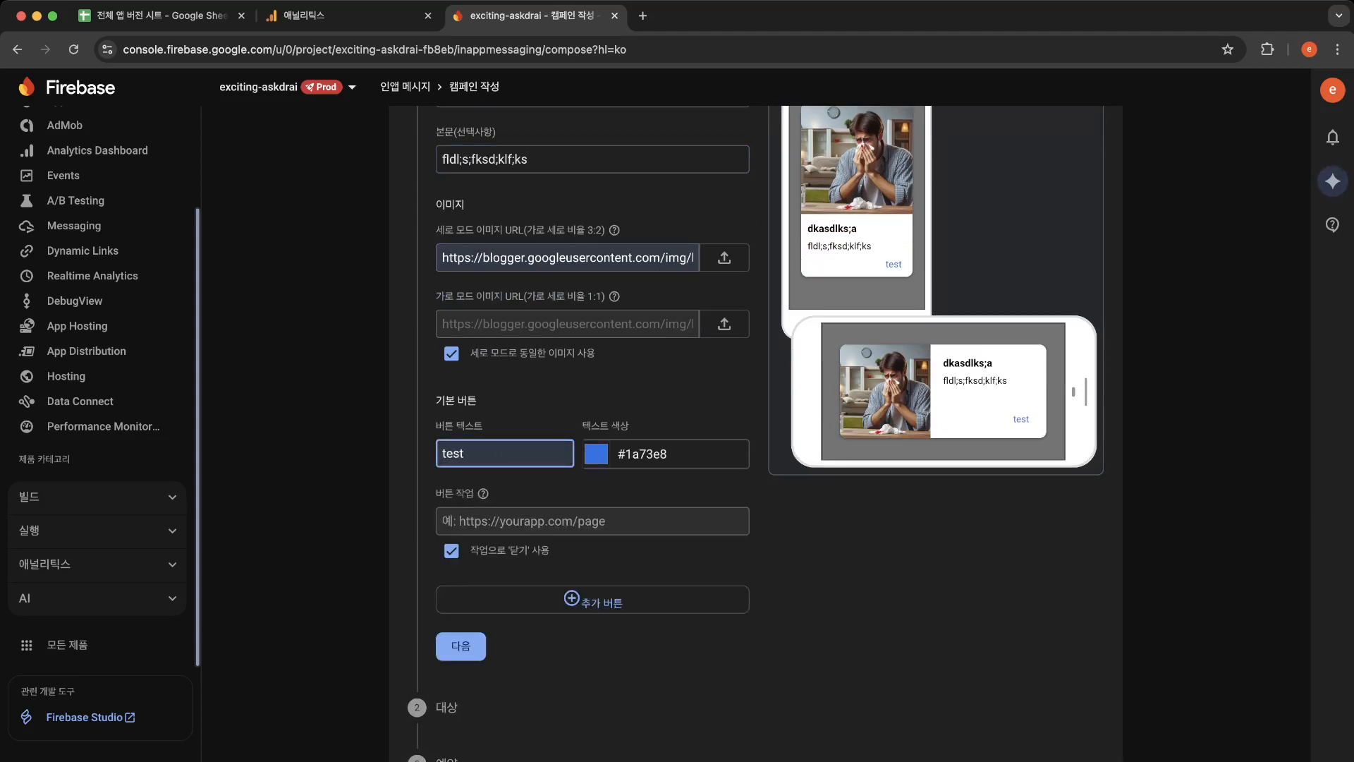
left_click(846, 565)
scroll(846, 564, "up", 1)
scroll(452, 631, "up", 2)
left_click(452, 631)
left_click(451, 631)
left_click(451, 631)
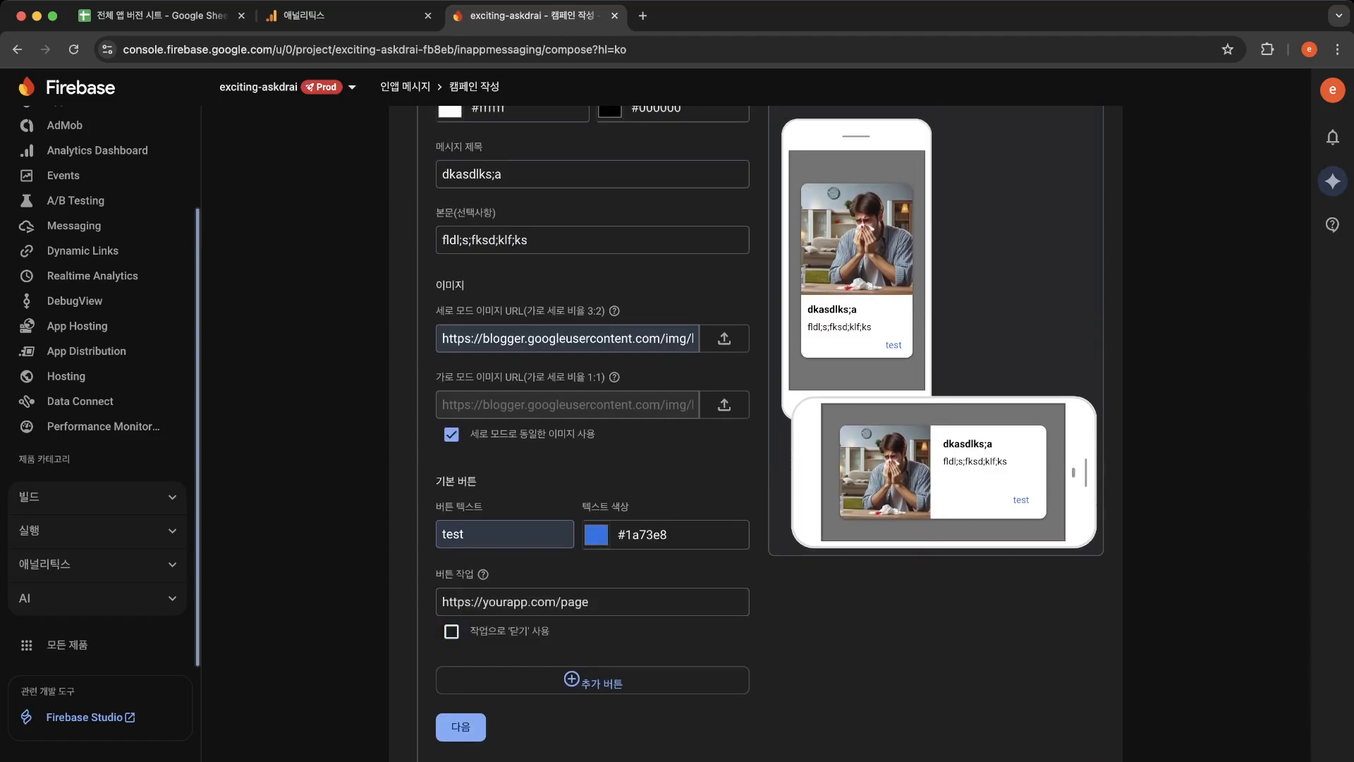
triple_click(506, 602)
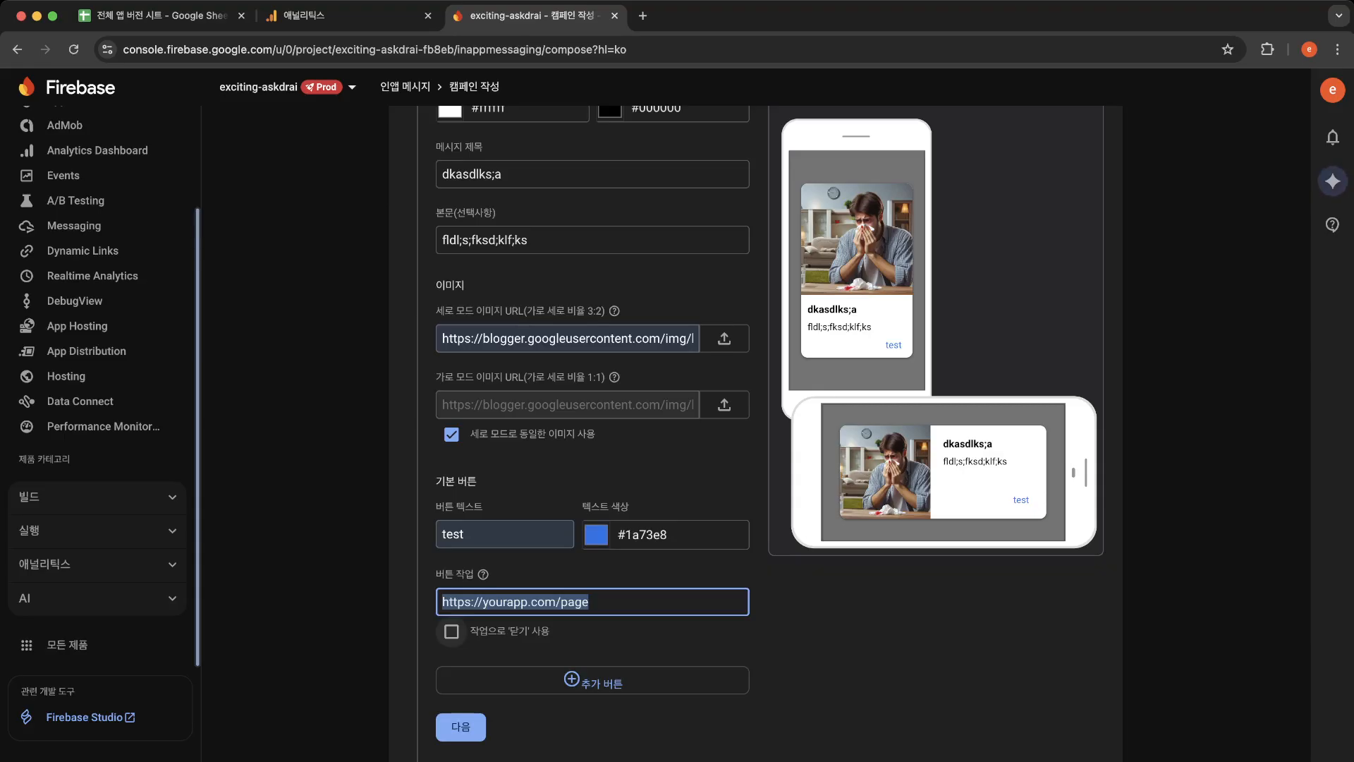
Step: Use close as the primary button's action and set the button text to "닫기"
left_click(452, 631)
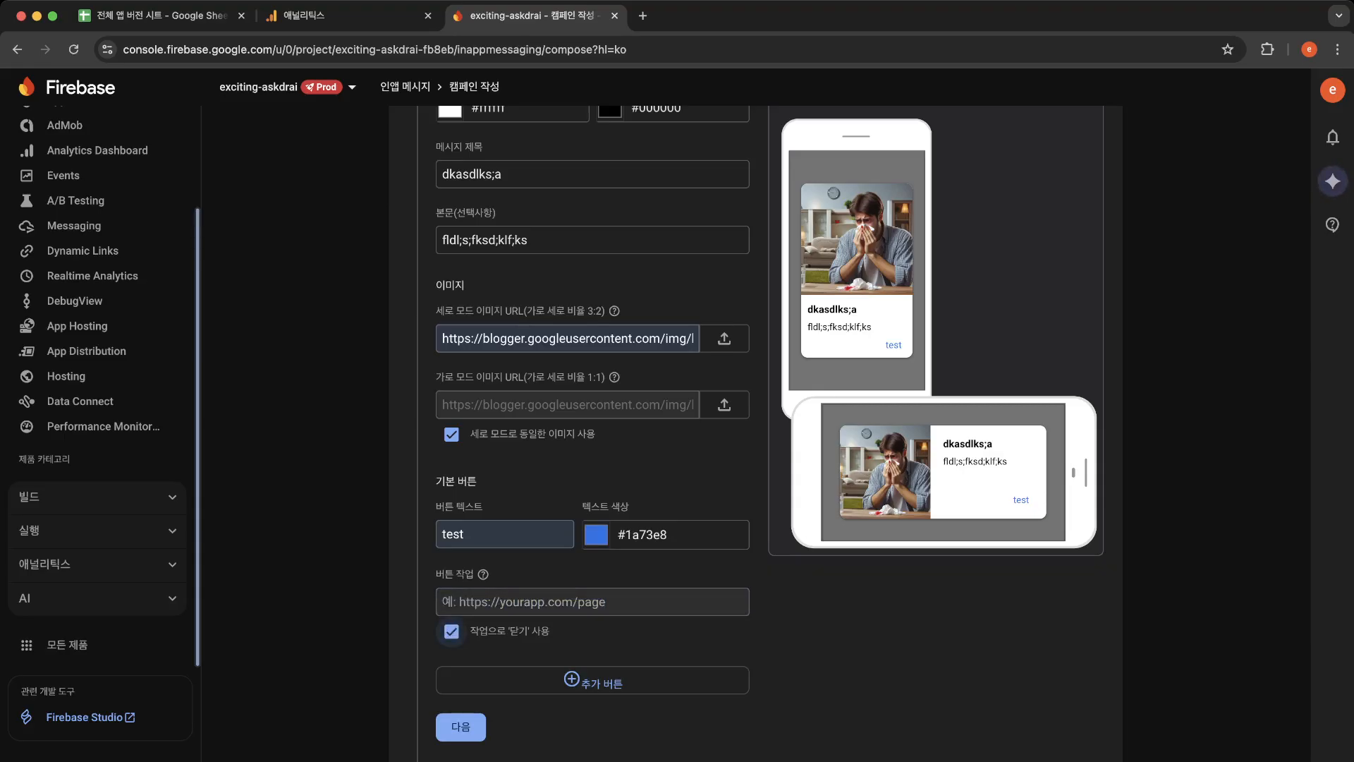
double_click(466, 534)
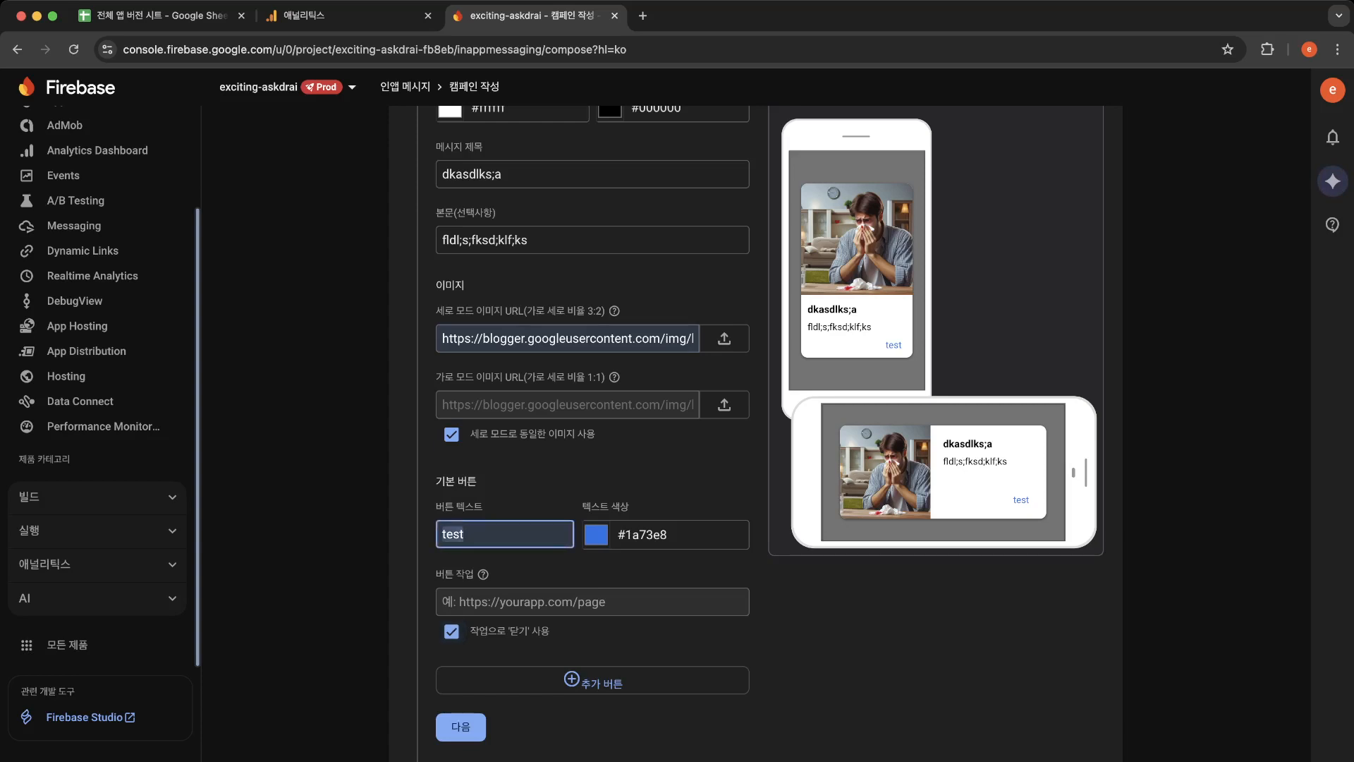
type("닫기")
key("Tab")
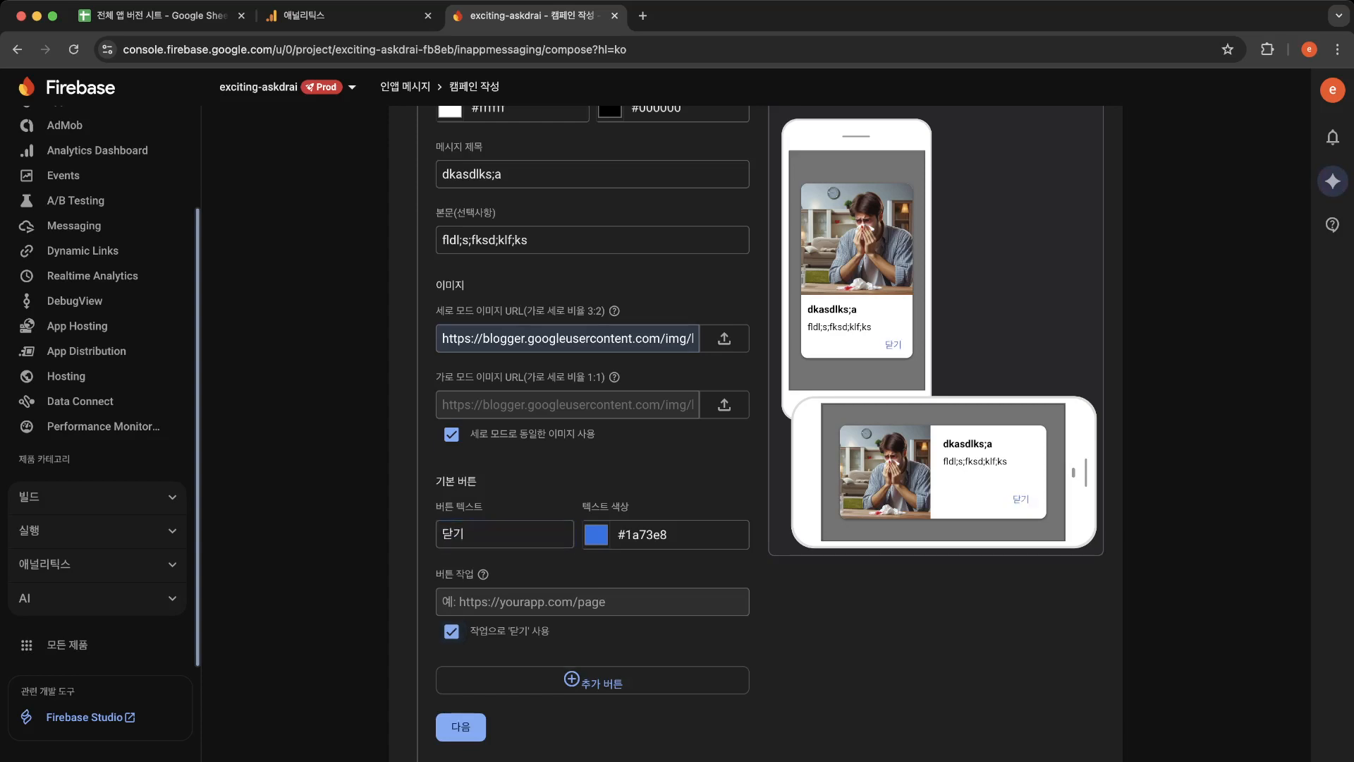
scroll(857, 429, "down", 1)
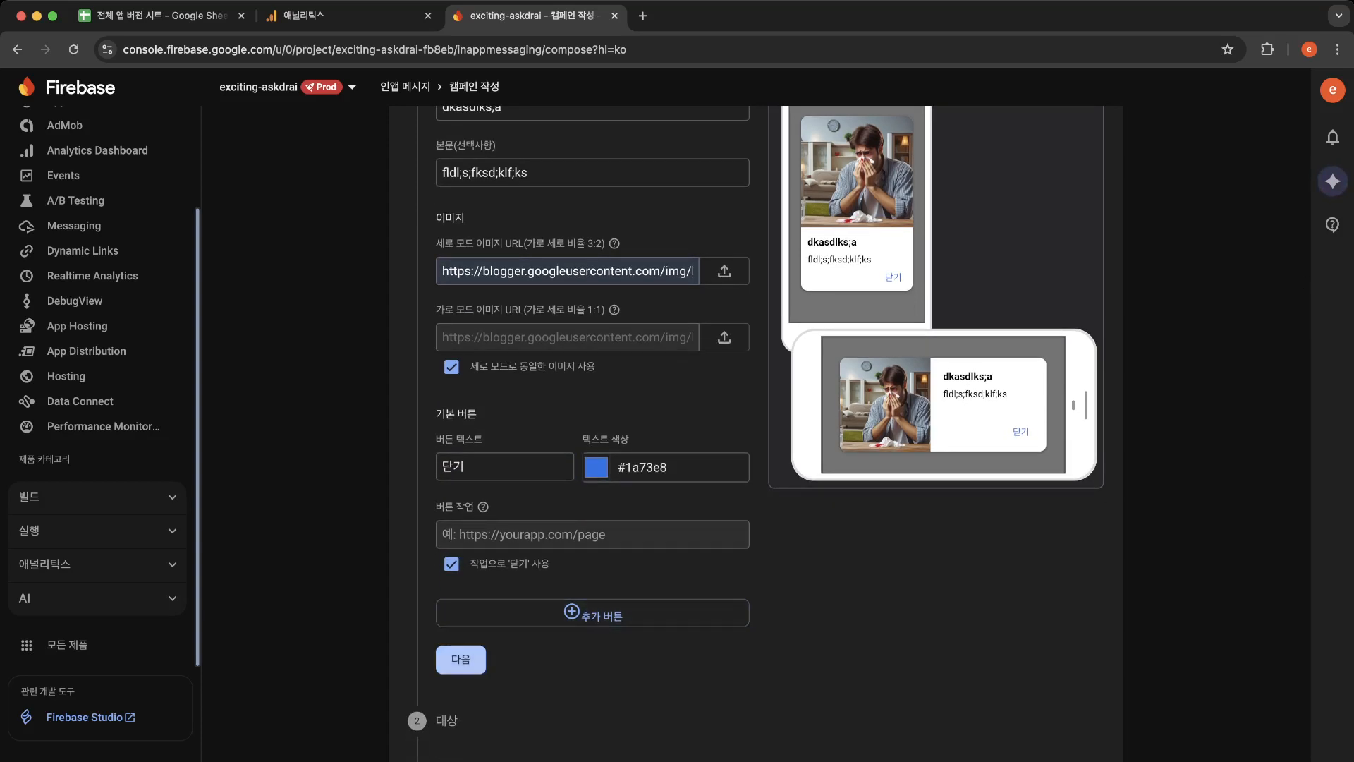
Step: Continue to the target section and enter "ㅅㄷㄴㄷ" as the campaign name and "ㄷㅅㄷㄴㅅㄴㄷ" as its description
left_click(461, 659)
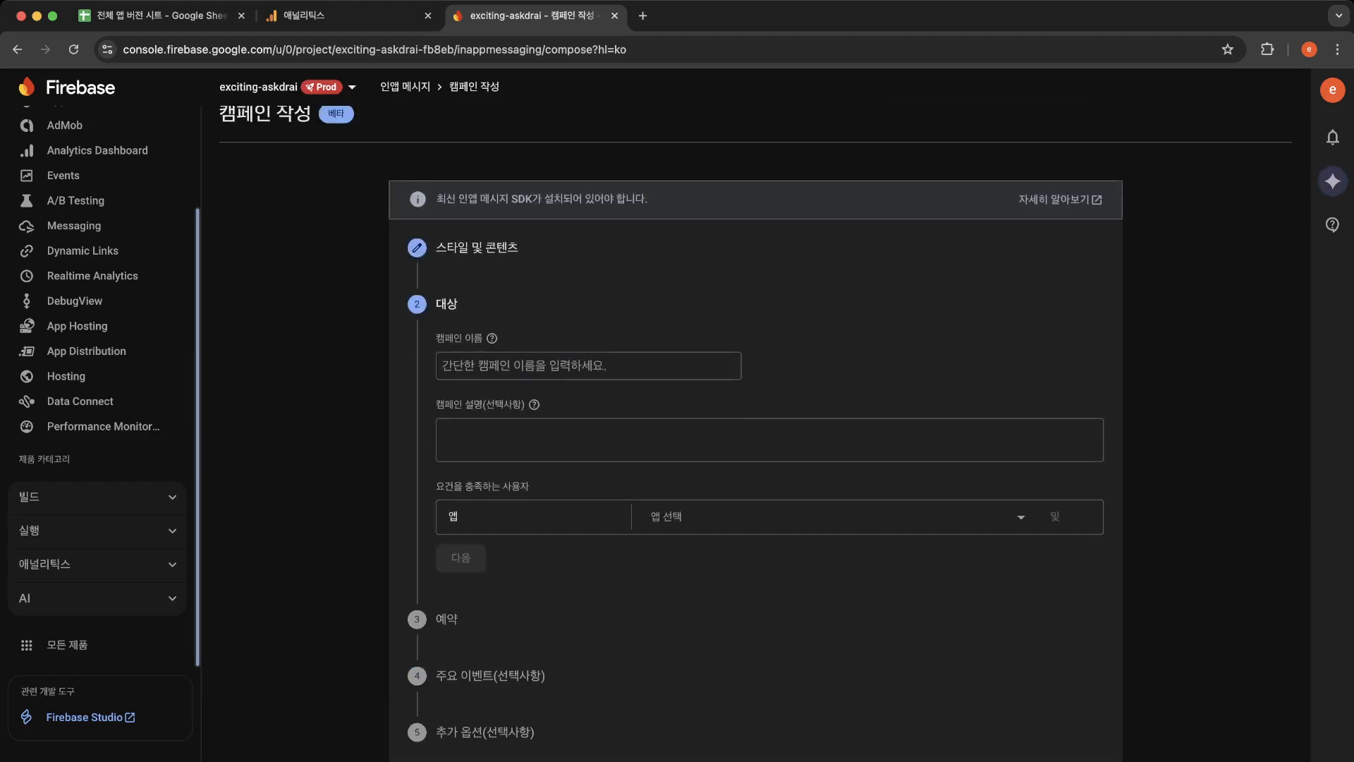
left_click(588, 366)
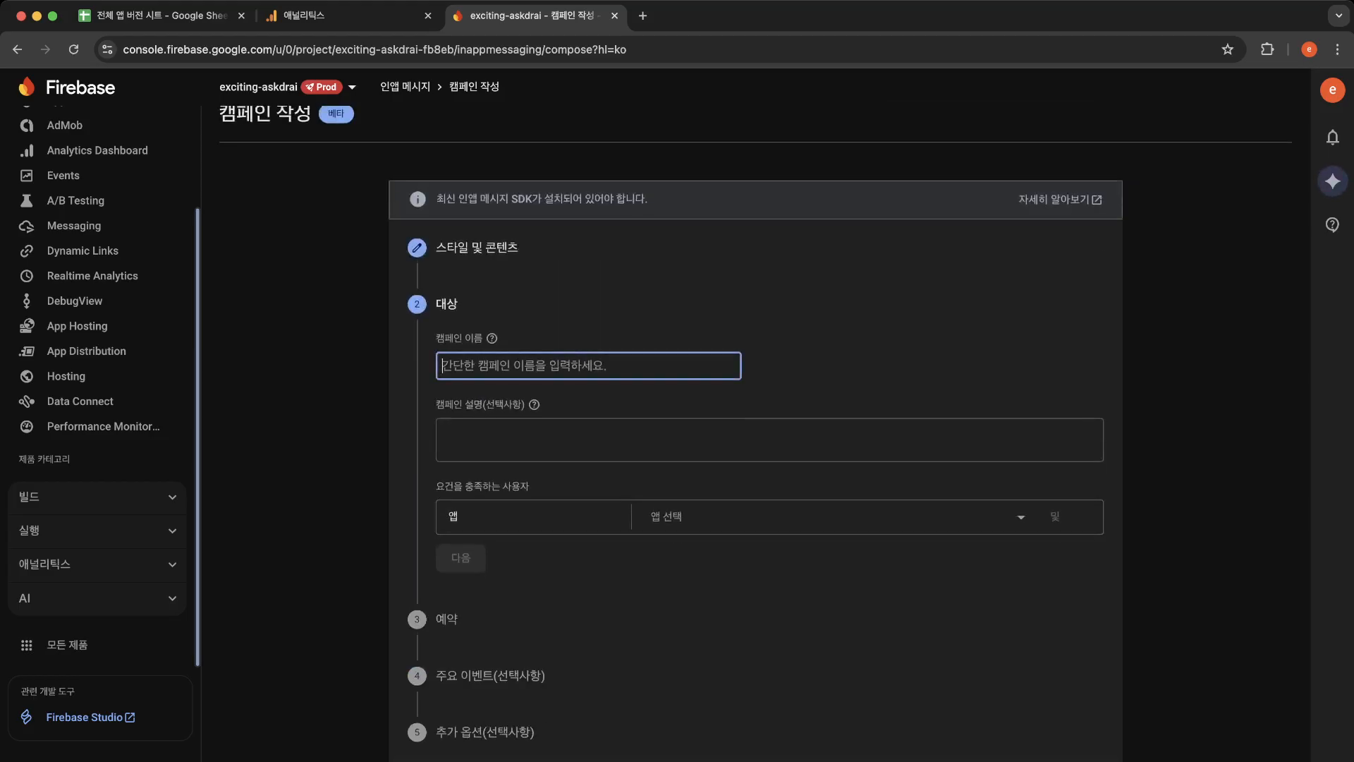
type("ㅅㄷㄴㄷ")
key("Tab")
type("ㄷㅅㄷㄴㅅㄴㄷ")
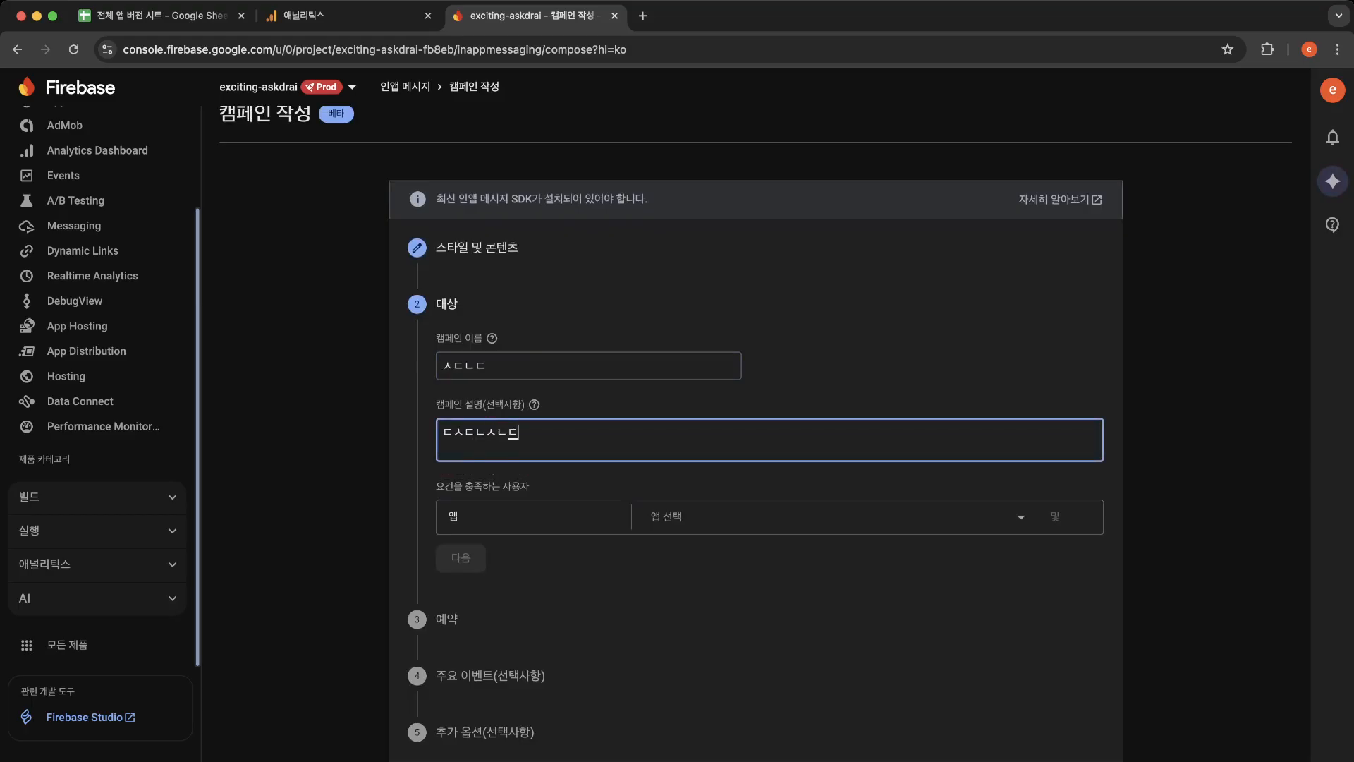
Step: Target the campaign at users of the Ask Dr Ai app and continue to scheduling
left_click(837, 517)
left_click(756, 548)
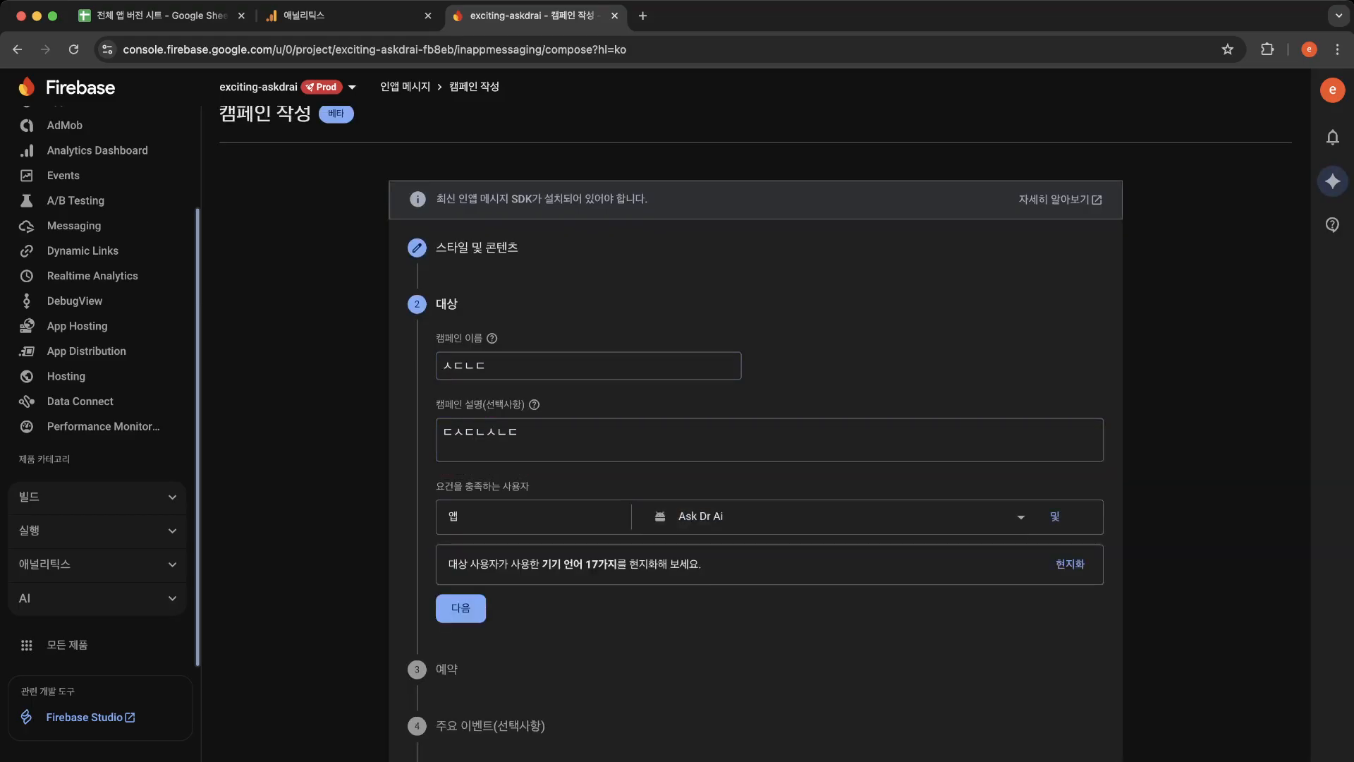
left_click(460, 608)
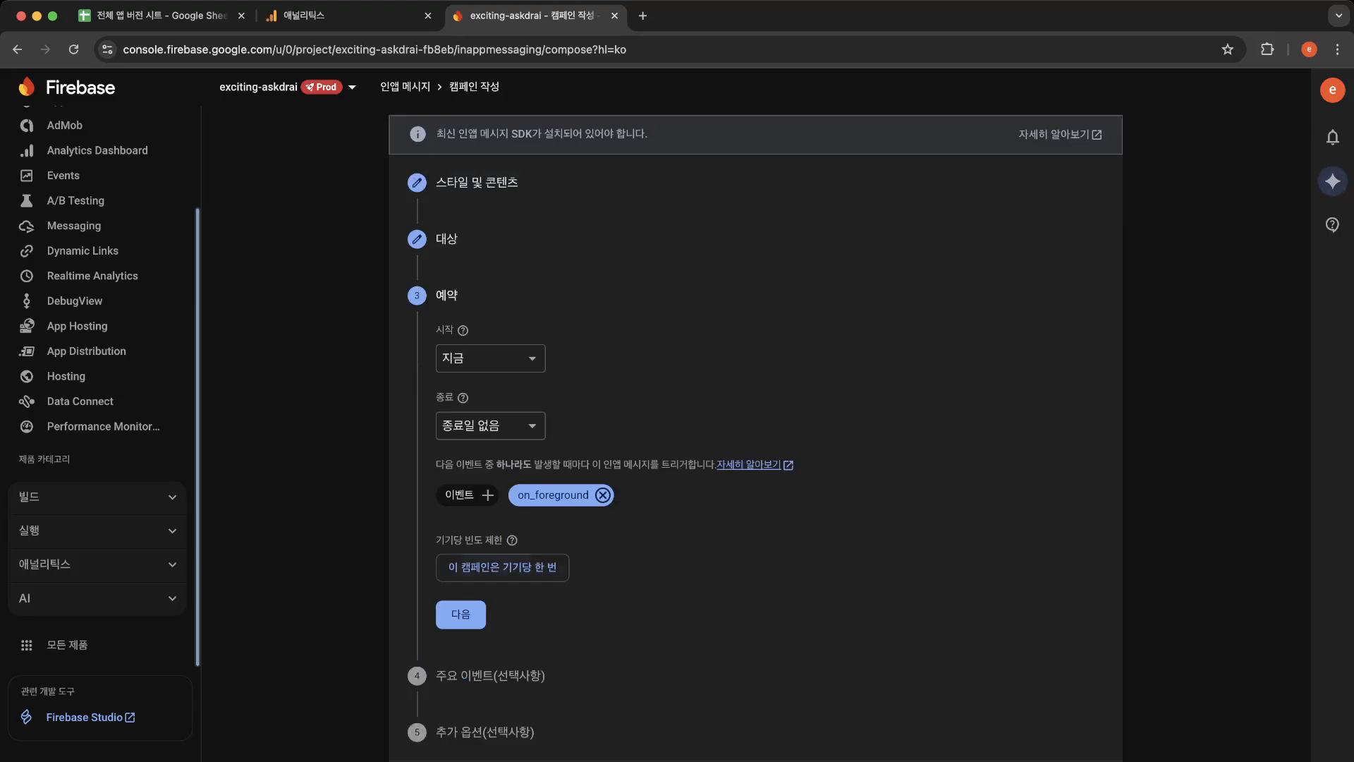
Step: Reopen the target section to check the estimated eligible users, and return to scheduling
left_click(446, 240)
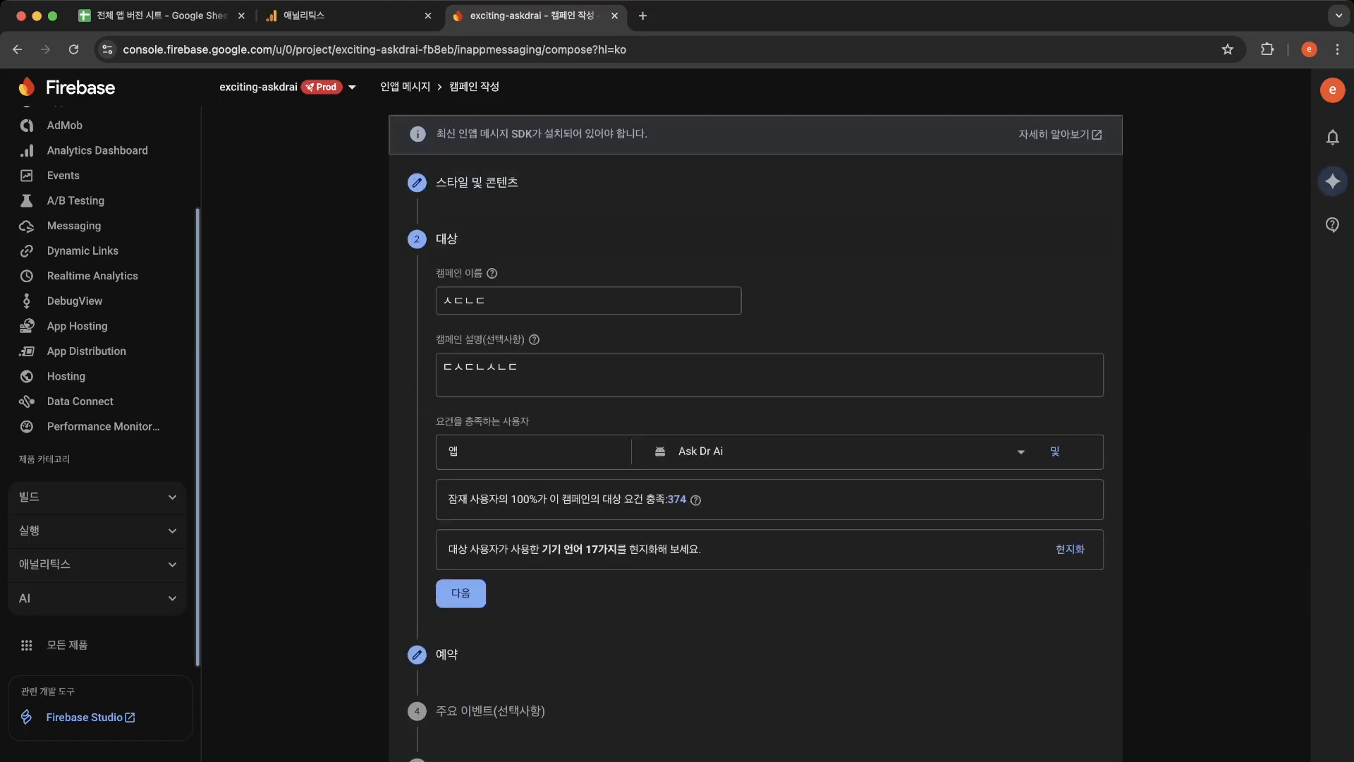
mouse_move(696, 500)
left_click(460, 592)
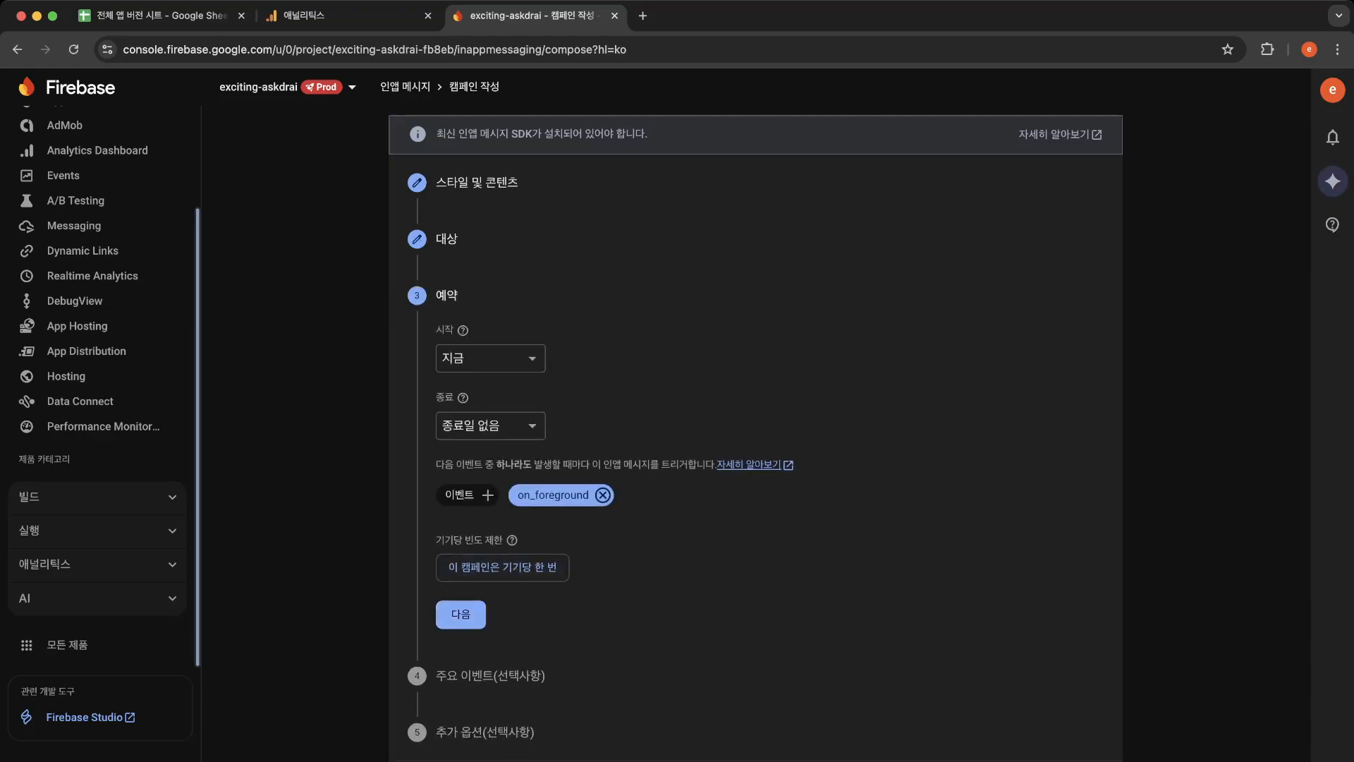
Step: Look at the campaign schedule's start and end options
left_click(490, 359)
left_click(490, 358)
left_click(490, 425)
left_click(491, 425)
Step: Browse the events available as additional triggers for the in-app message
left_click(488, 495)
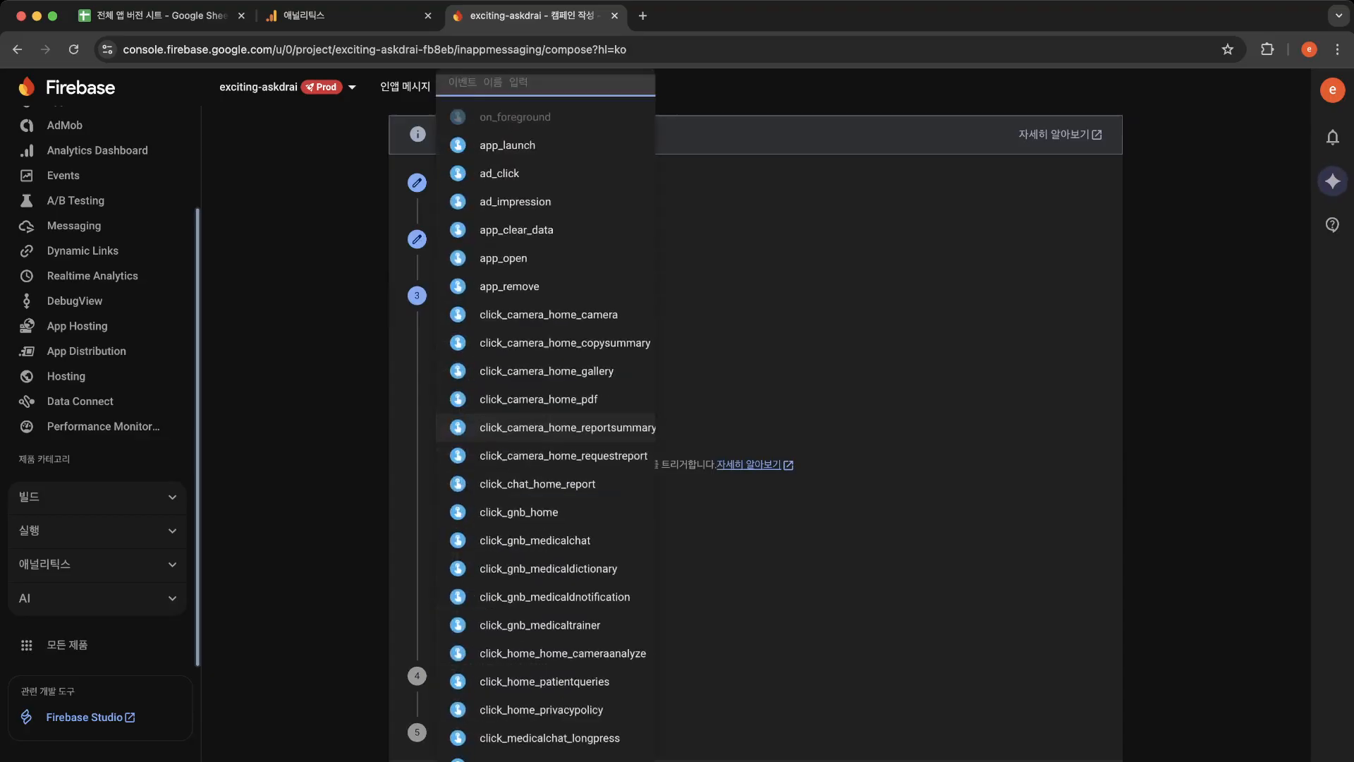
scroll(543, 392, "down", 5)
scroll(543, 392, "up", 5)
scroll(543, 392, "down", 7)
key("Escape")
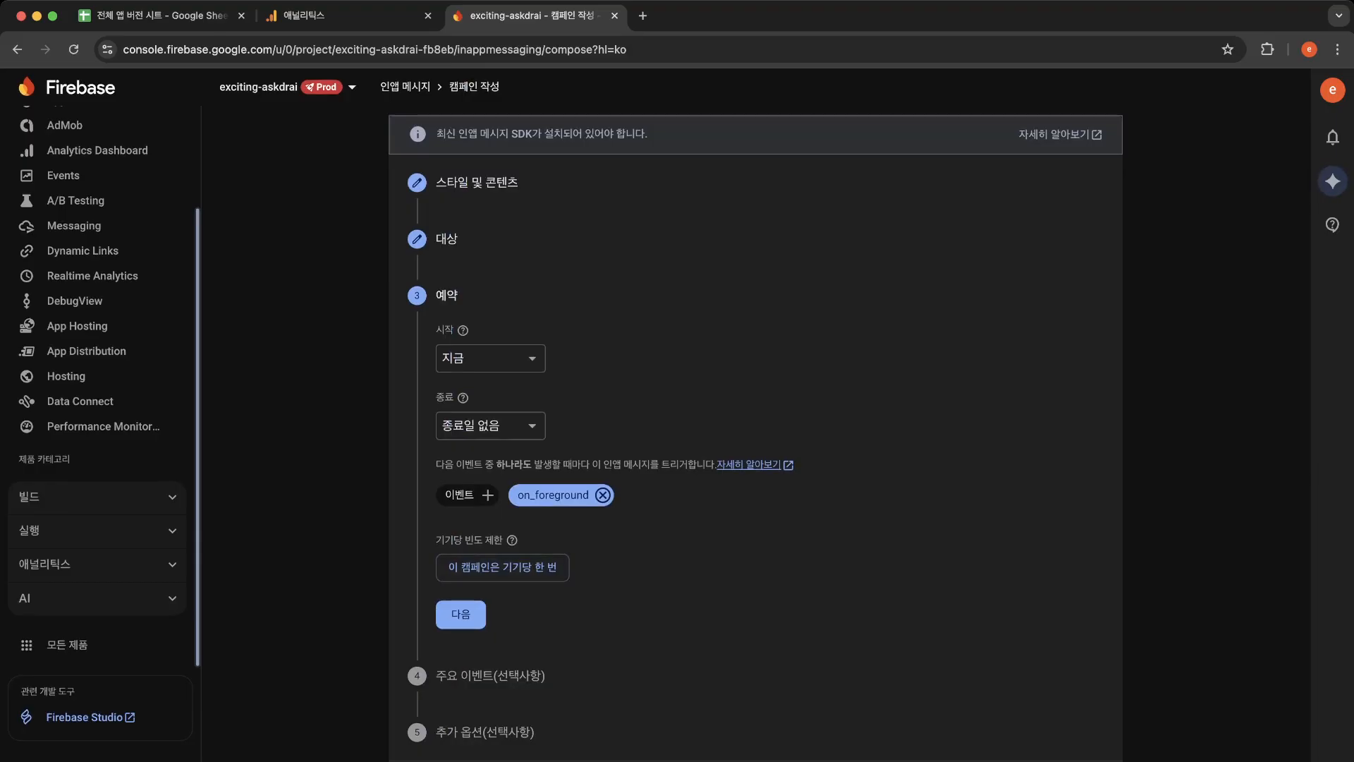
Step: Try the per-device frequency limit that shows the message at most once every 1 day
left_click(502, 568)
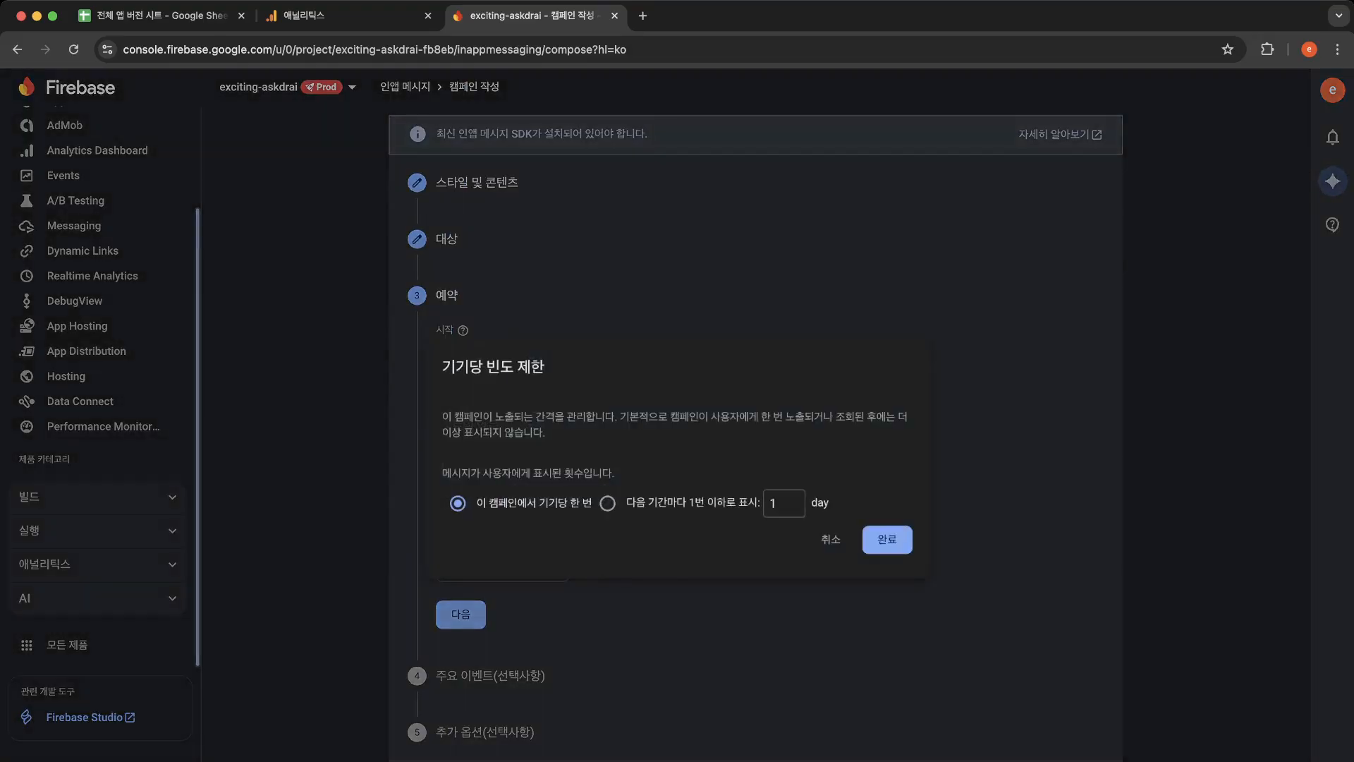
left_click(831, 539)
mouse_move(512, 540)
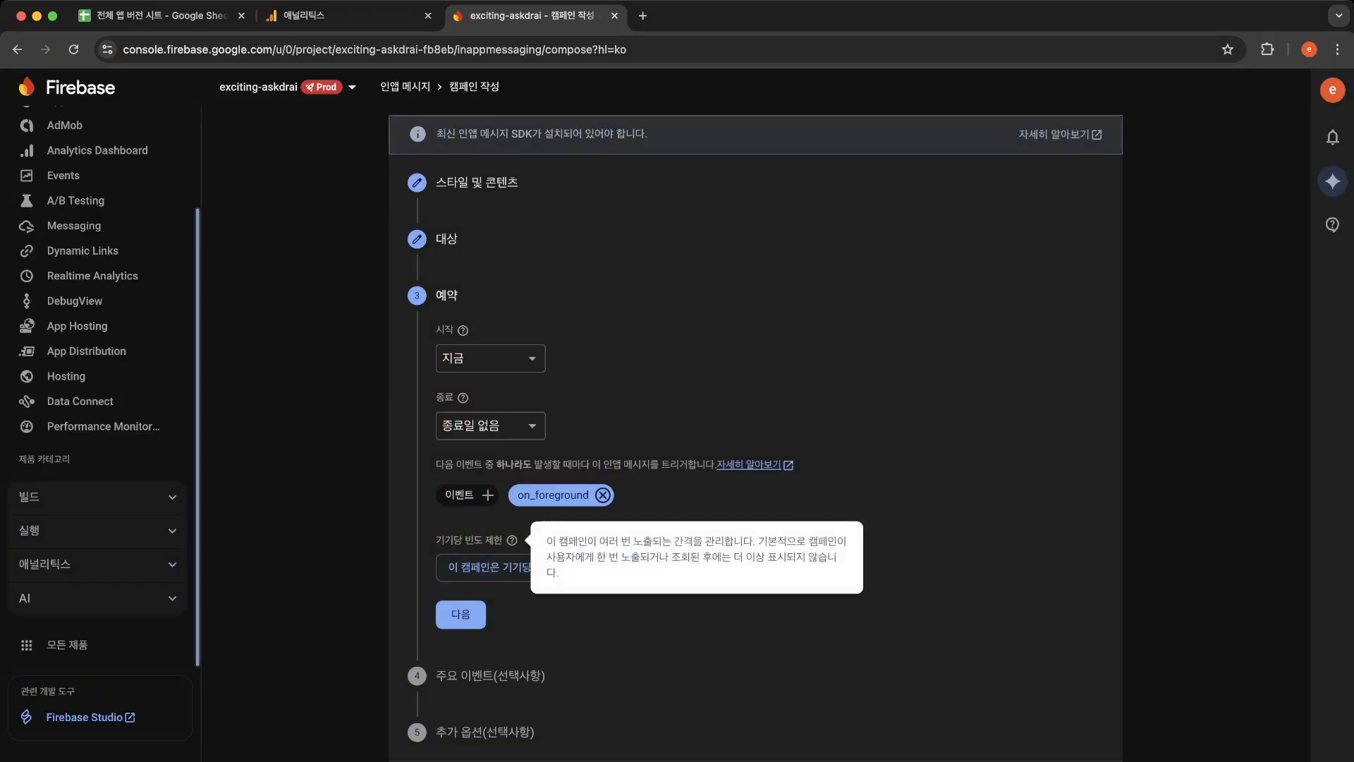
left_click(499, 567)
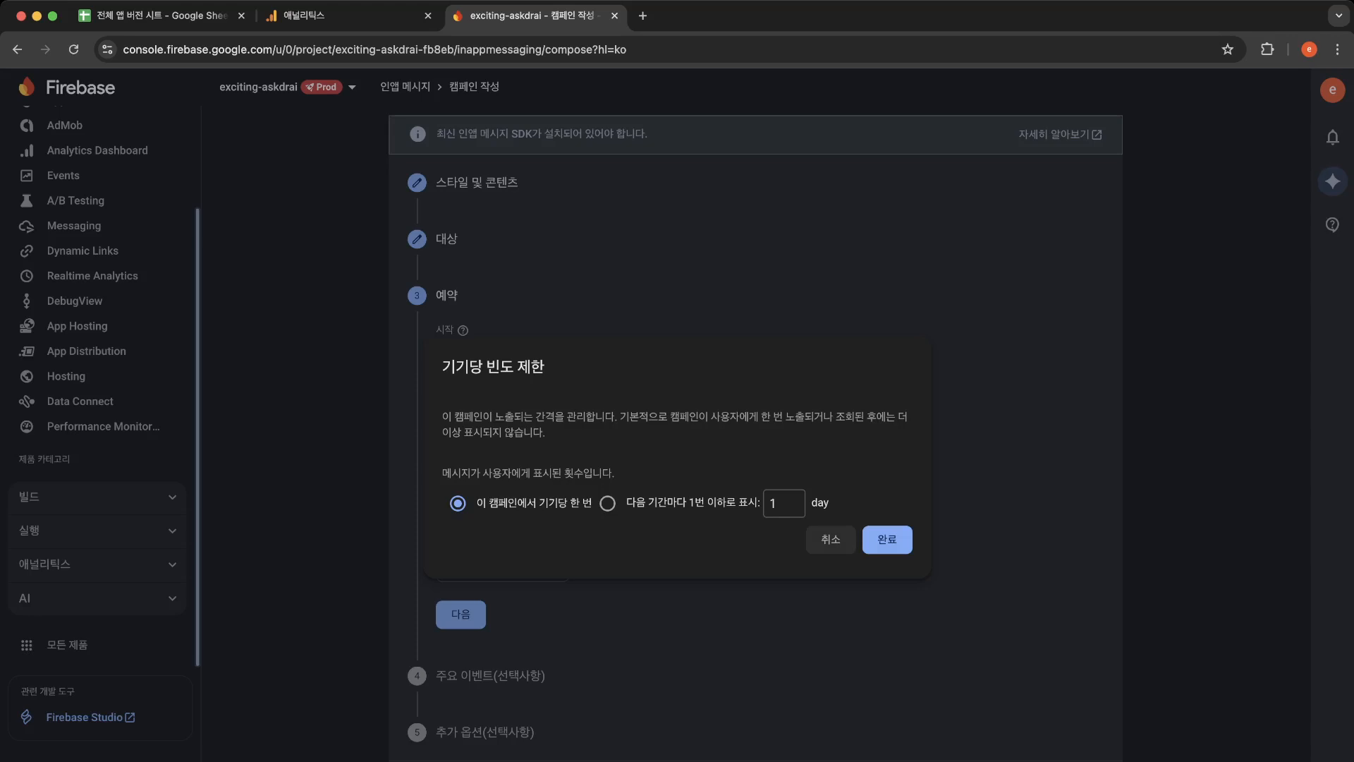
left_click(607, 503)
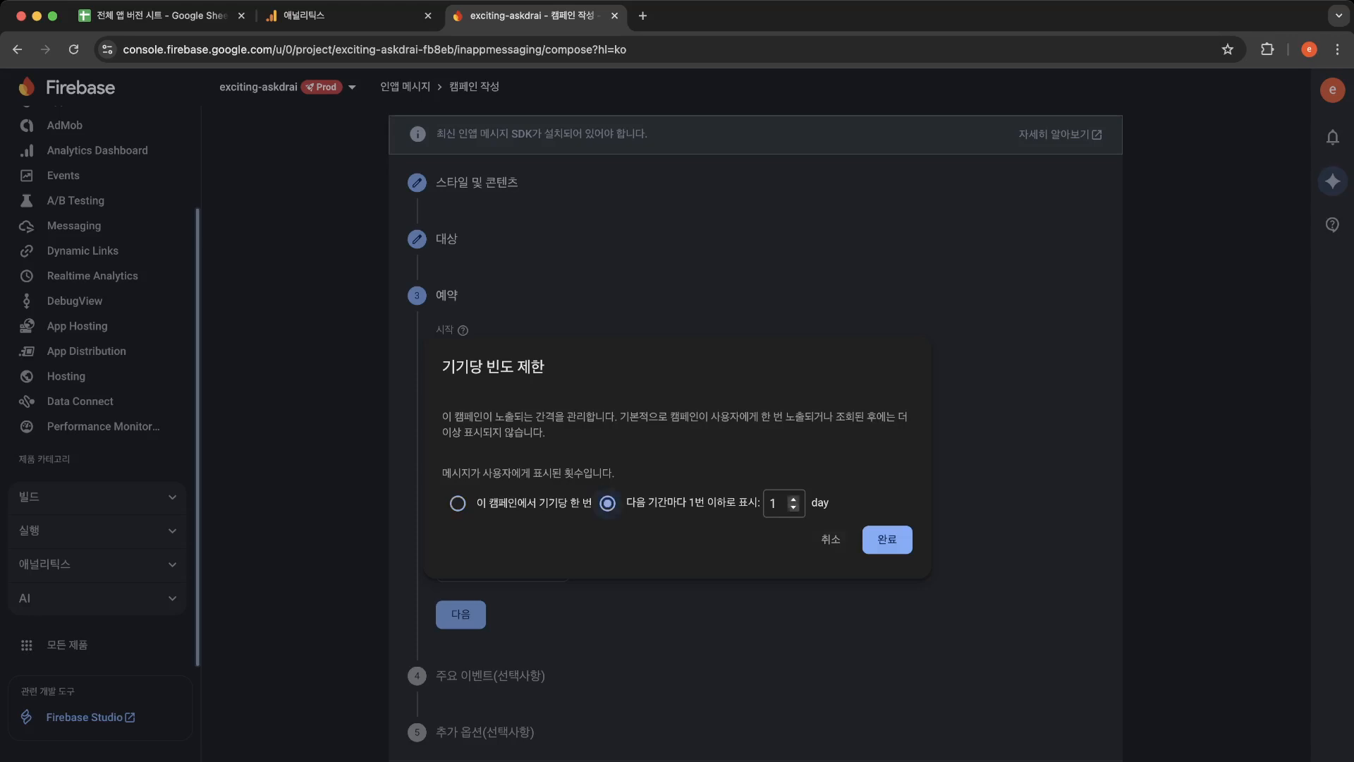
left_click(831, 539)
Step: Continue to the key event section and select purchase as the event tied to message impressions
left_click(461, 613)
left_click(601, 505)
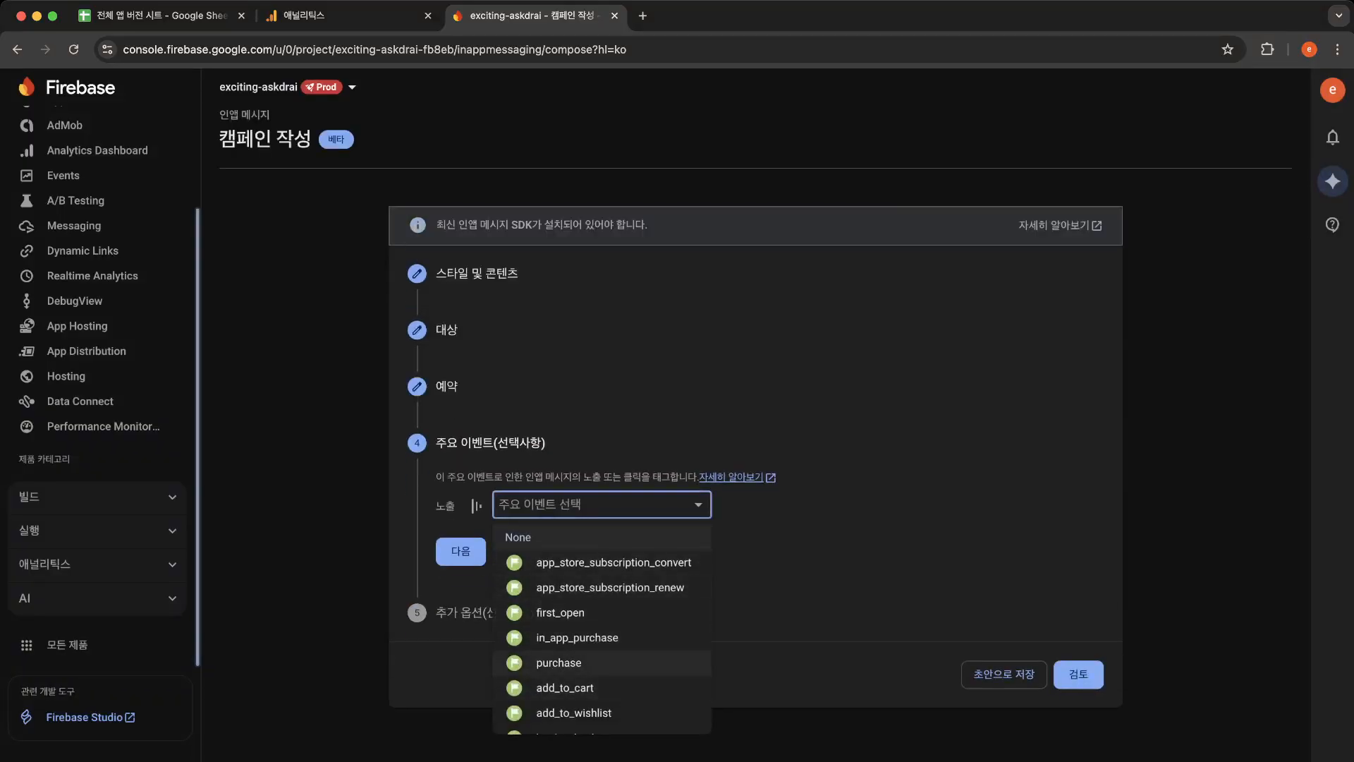
left_click(559, 662)
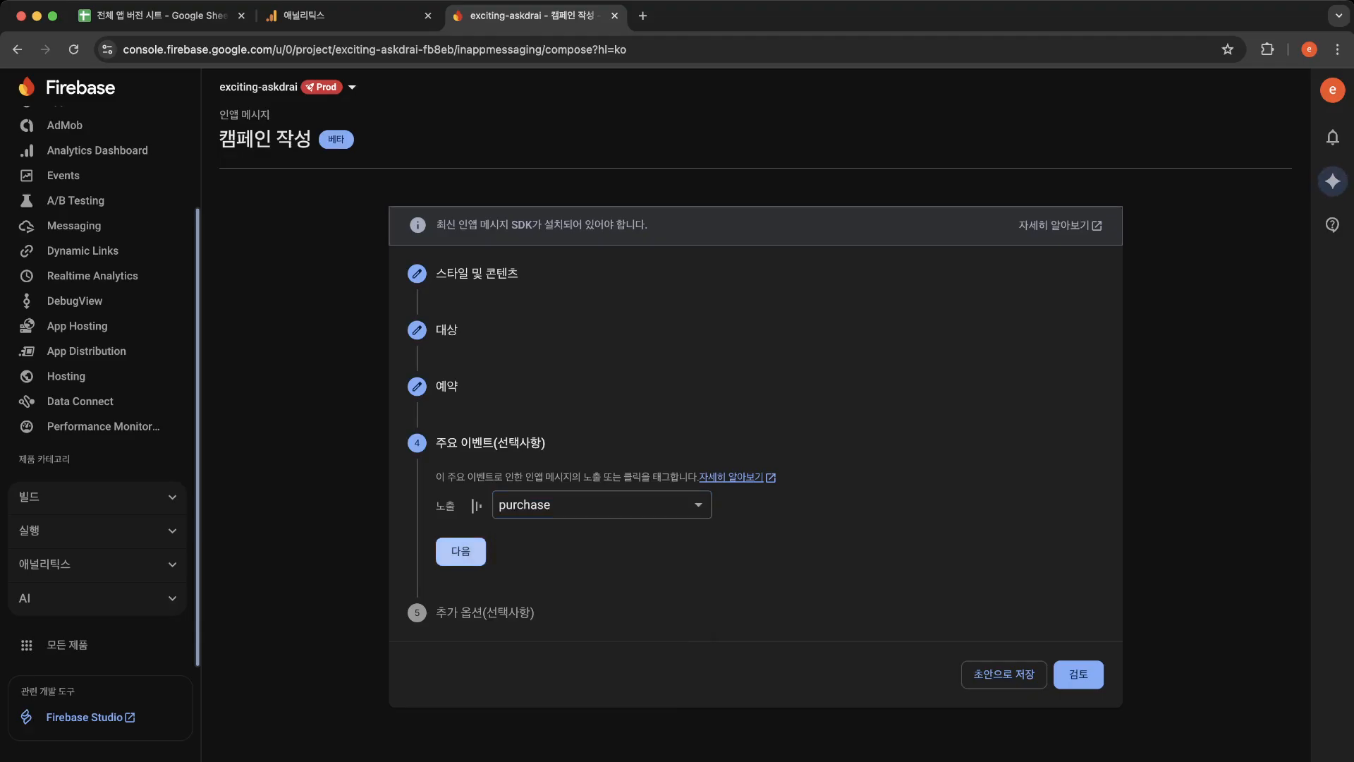
Step: Continue to the additional options and enter custom data with the key "IAP" and the value "survey"
left_click(461, 550)
left_click(601, 561)
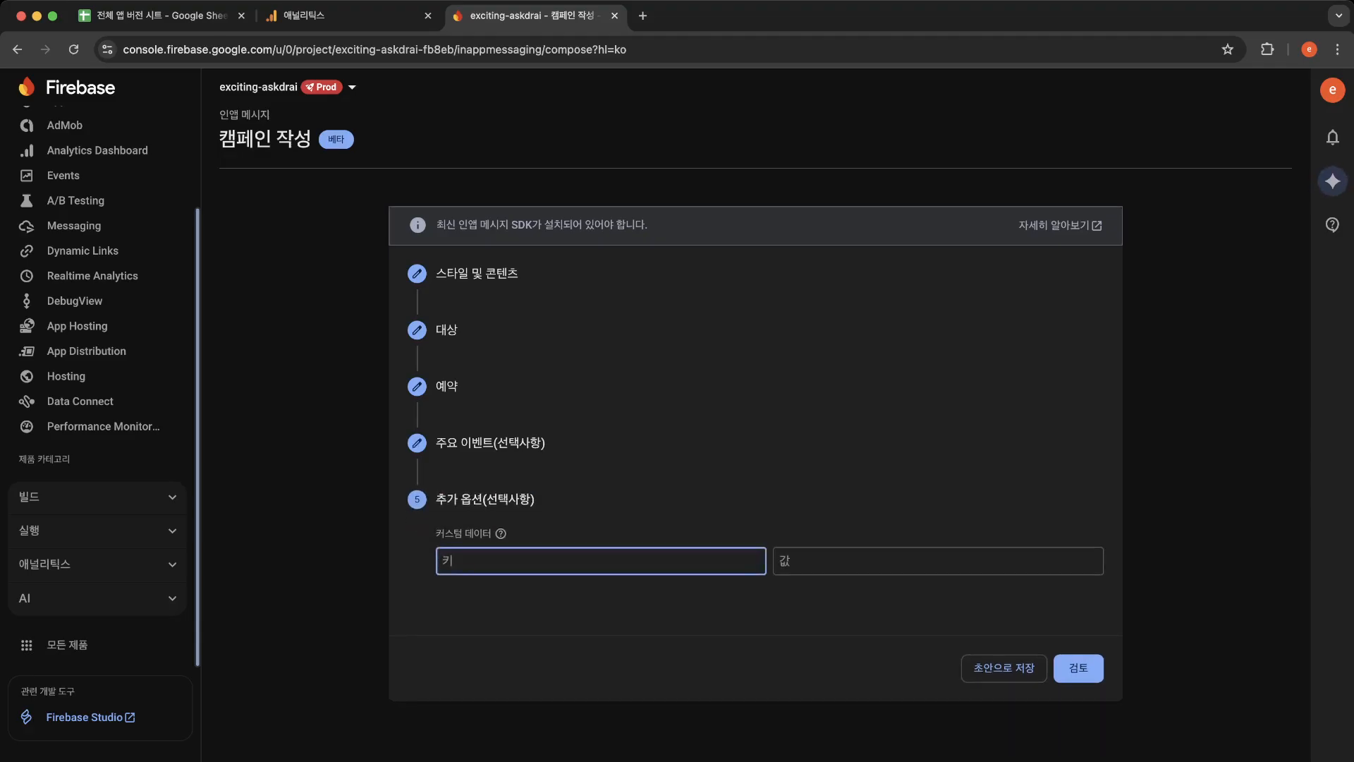
type("IAP")
key("Tab")
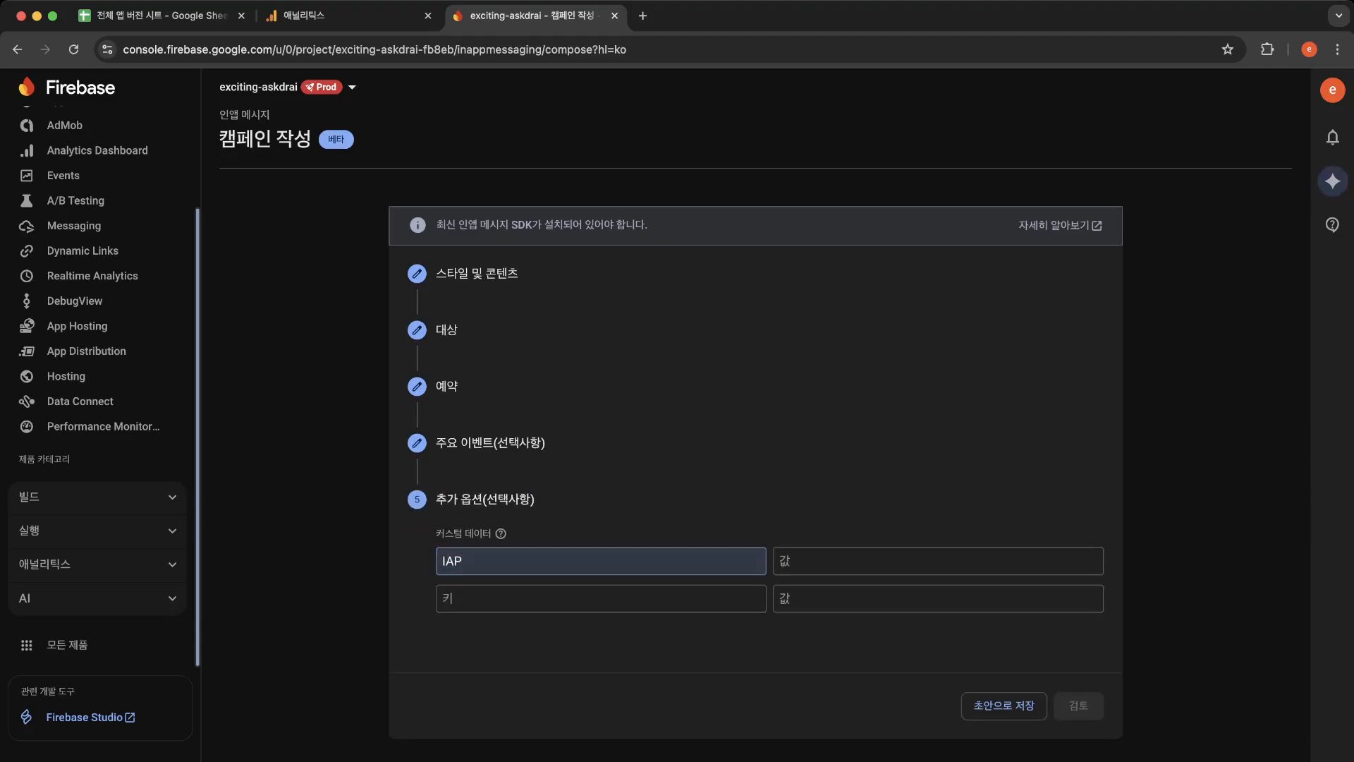
type("survey")
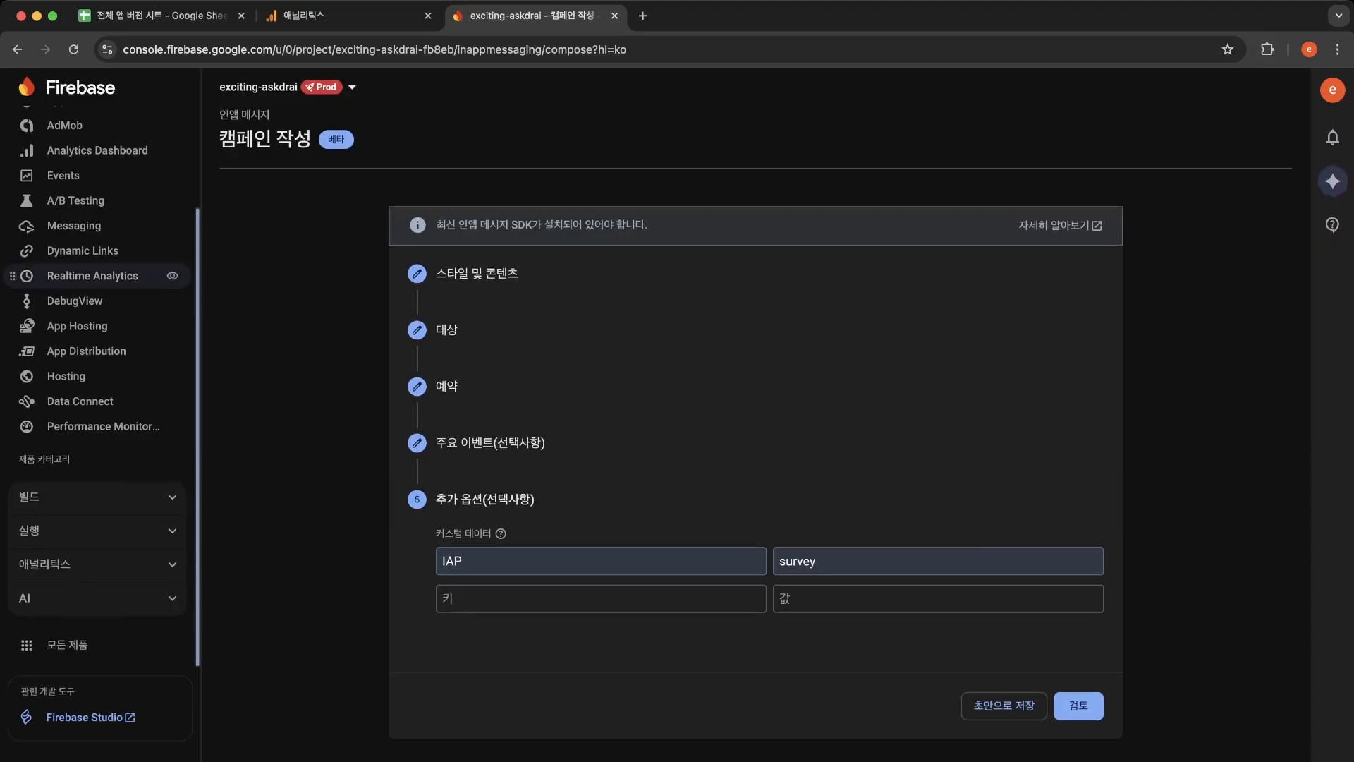
Step: Switch to Google Analytics and open the realtime overview report for ASK DR AI
scroll(105, 297, "up", 4)
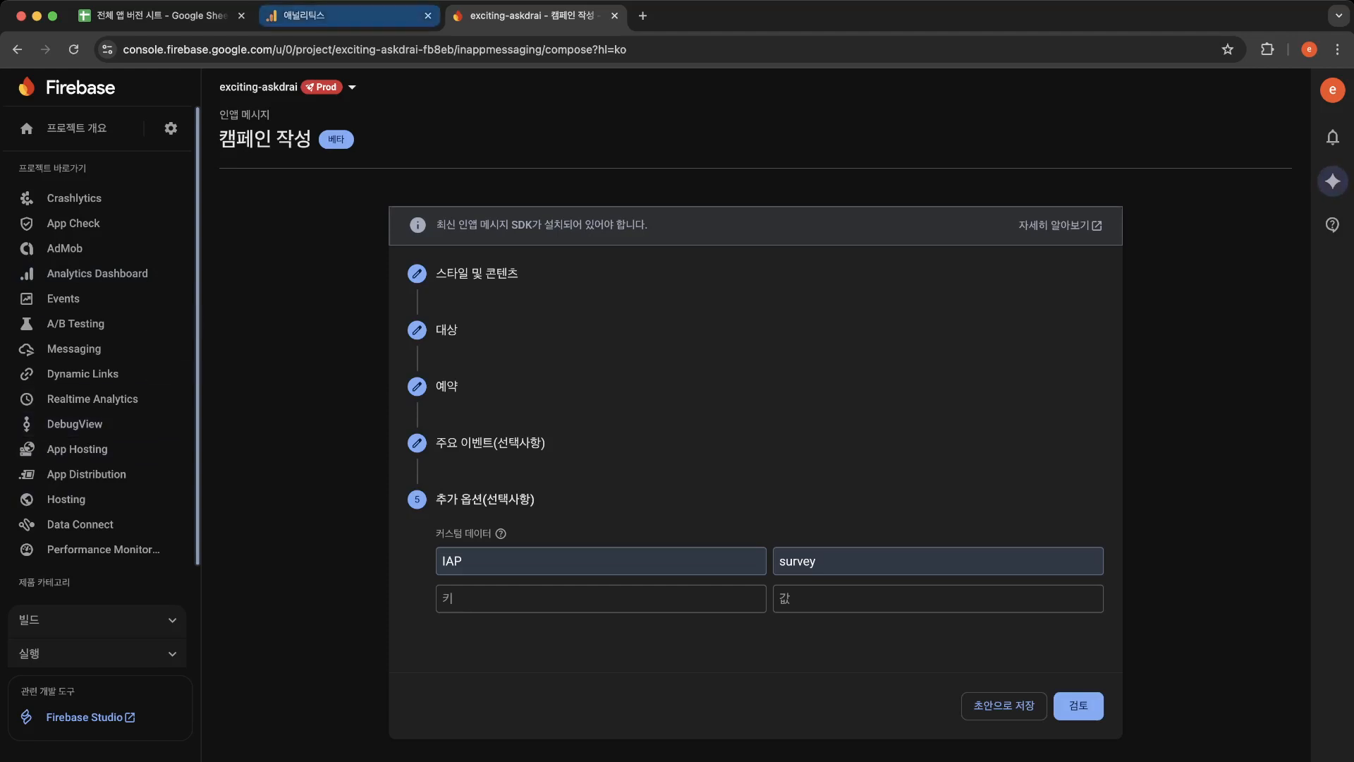
left_click(311, 15)
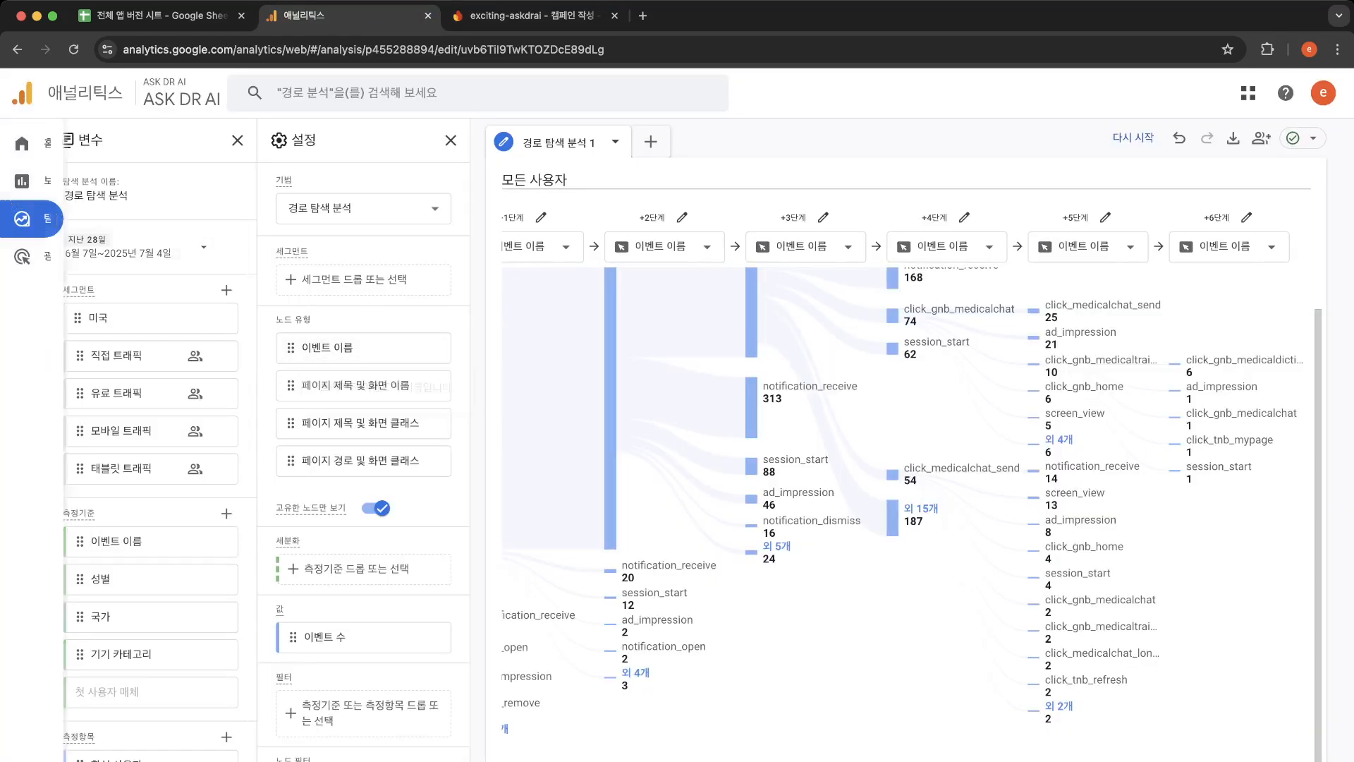
left_click(22, 182)
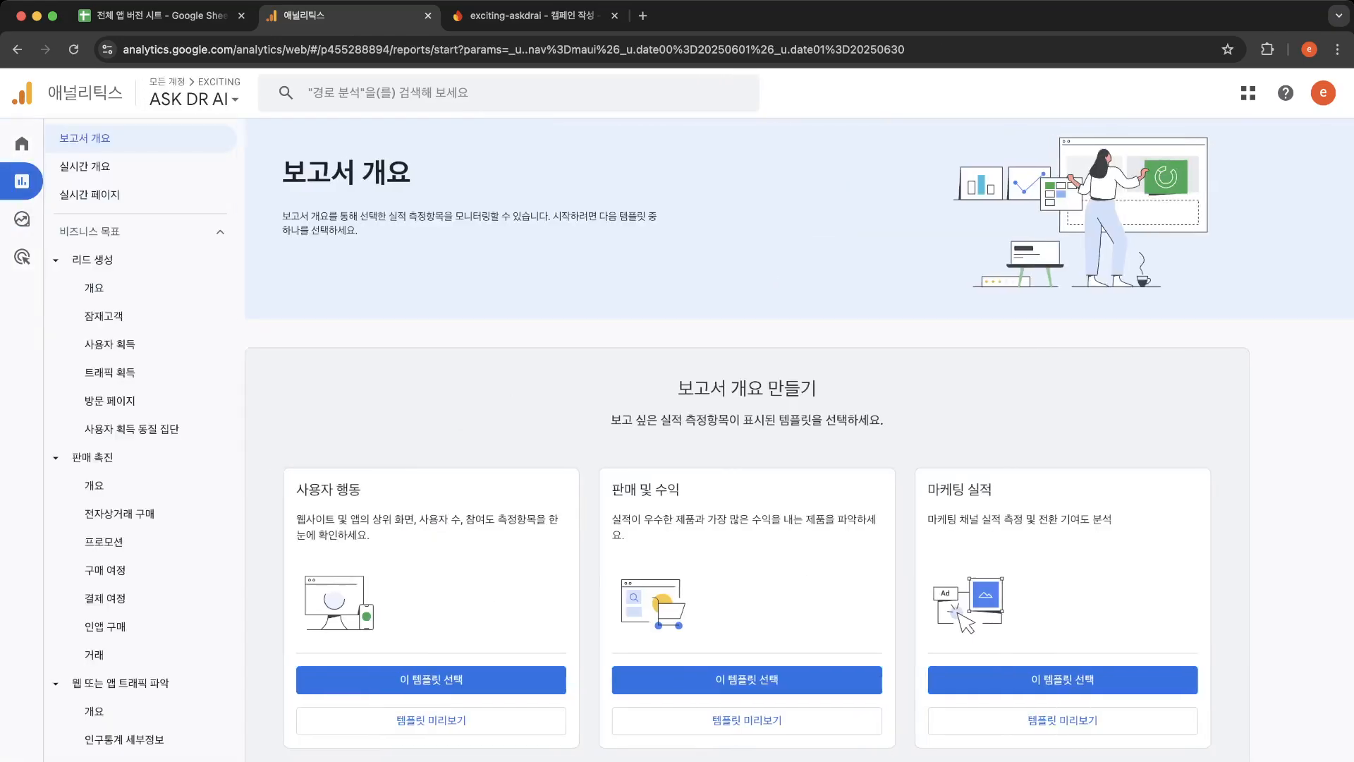
left_click(84, 166)
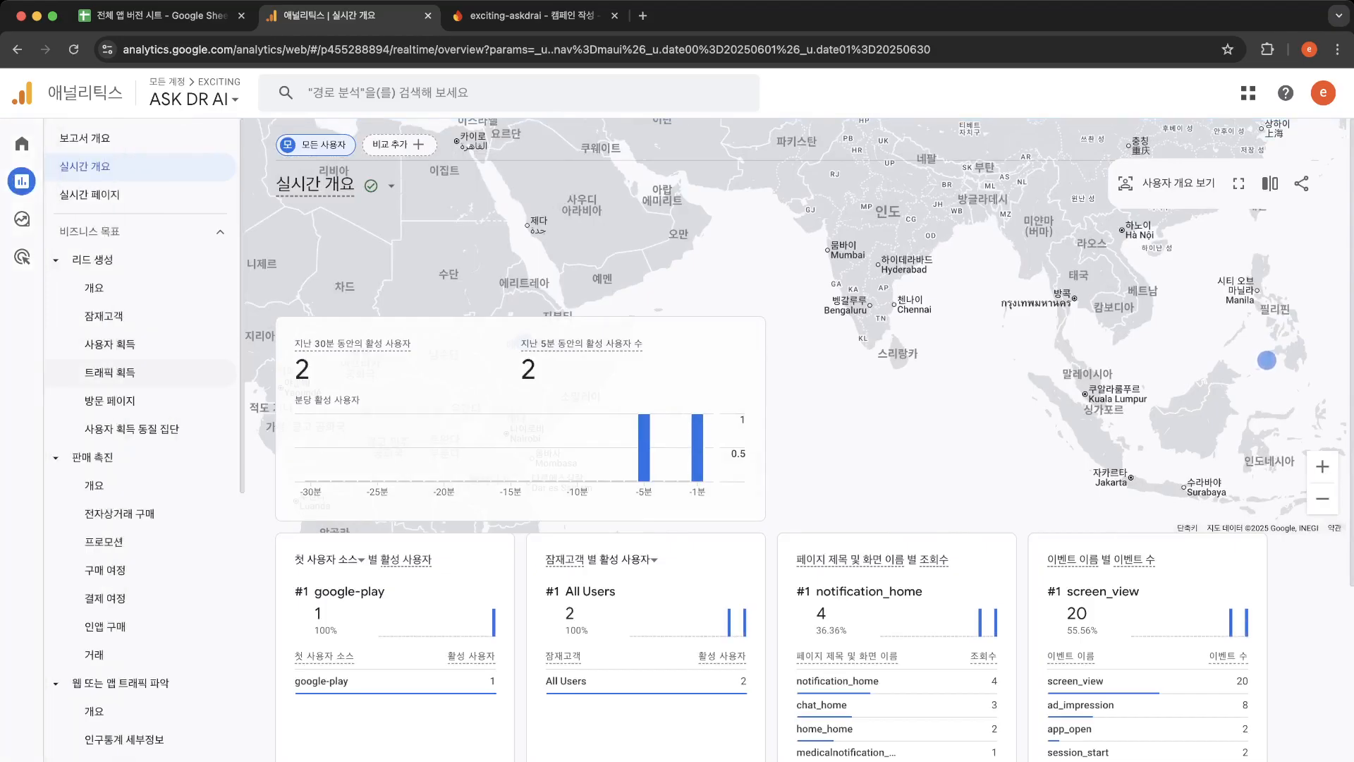
Step: Look through the available reports and open the traffic acquisition report under lead generation
scroll(141, 437, "down", 5)
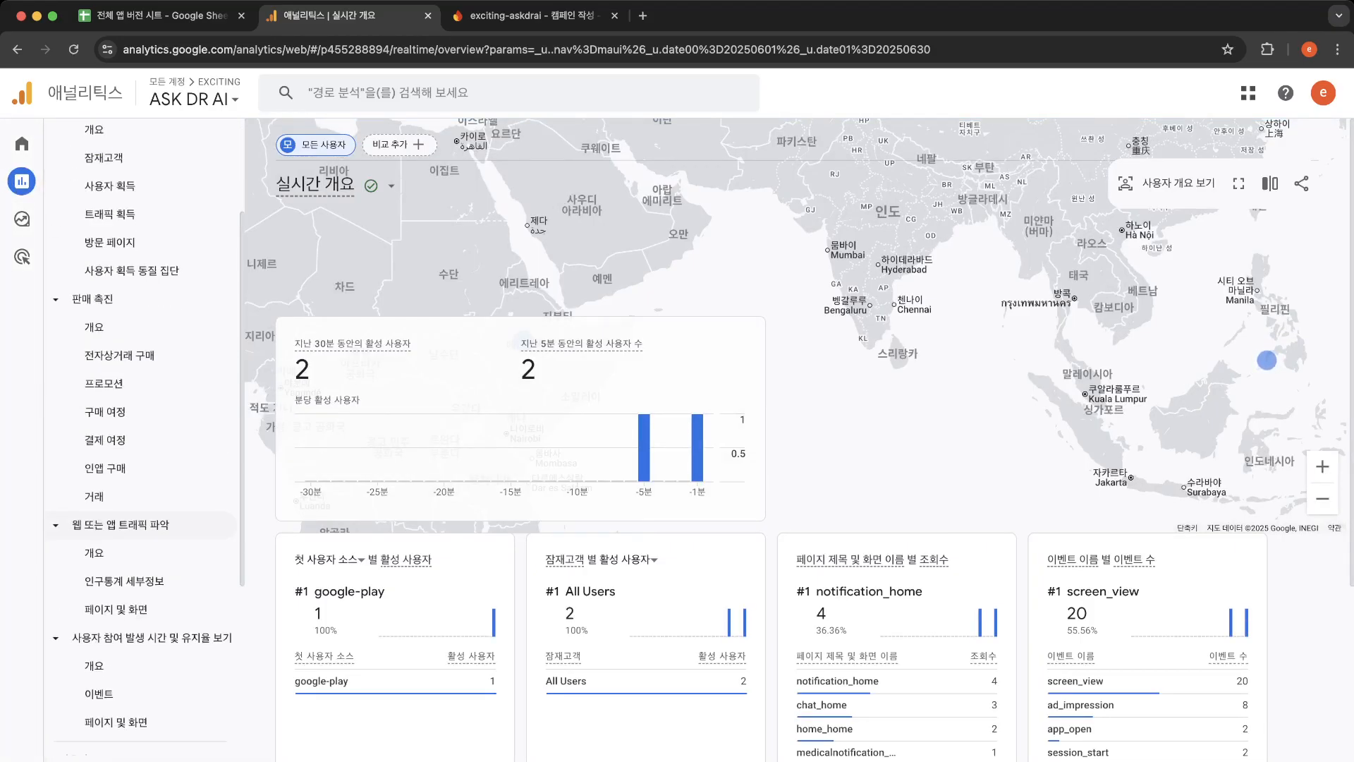
scroll(141, 501, "down", 1)
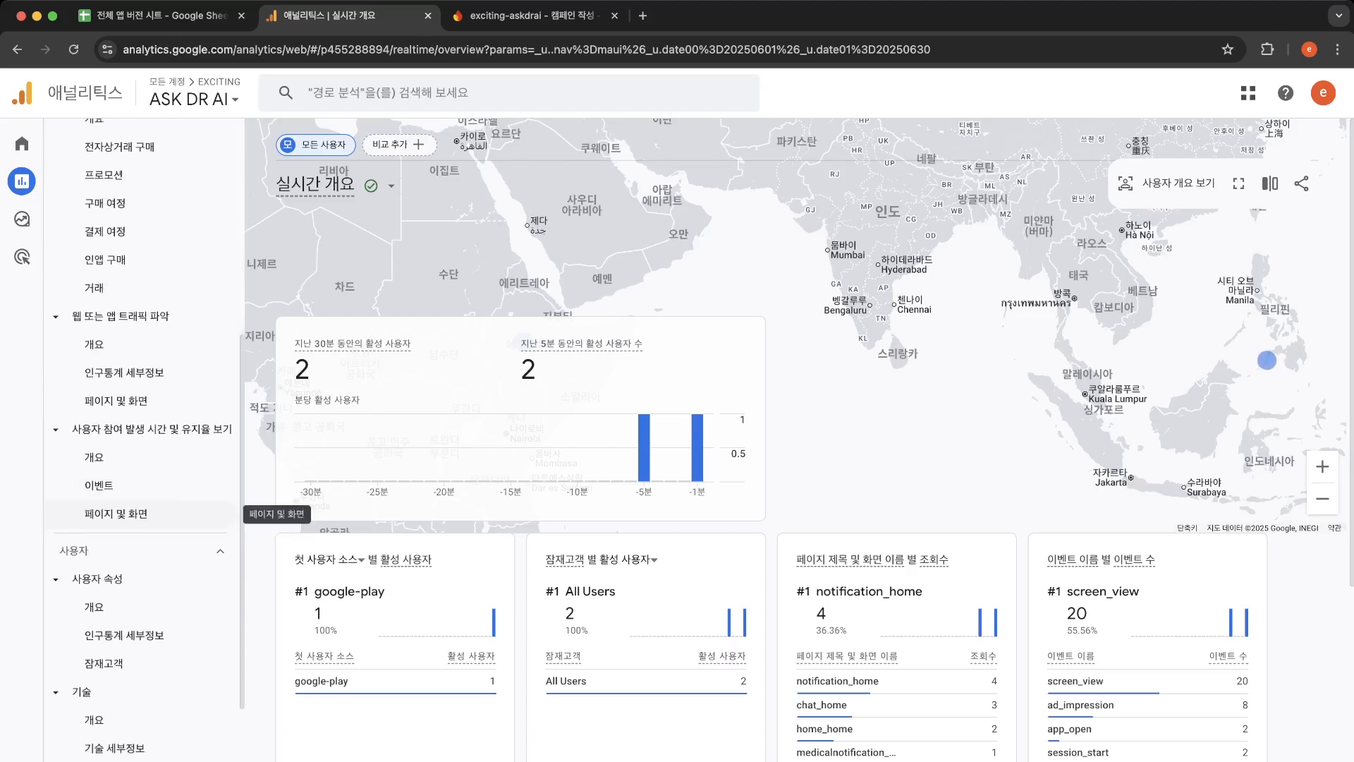
scroll(141, 379, "down", 1)
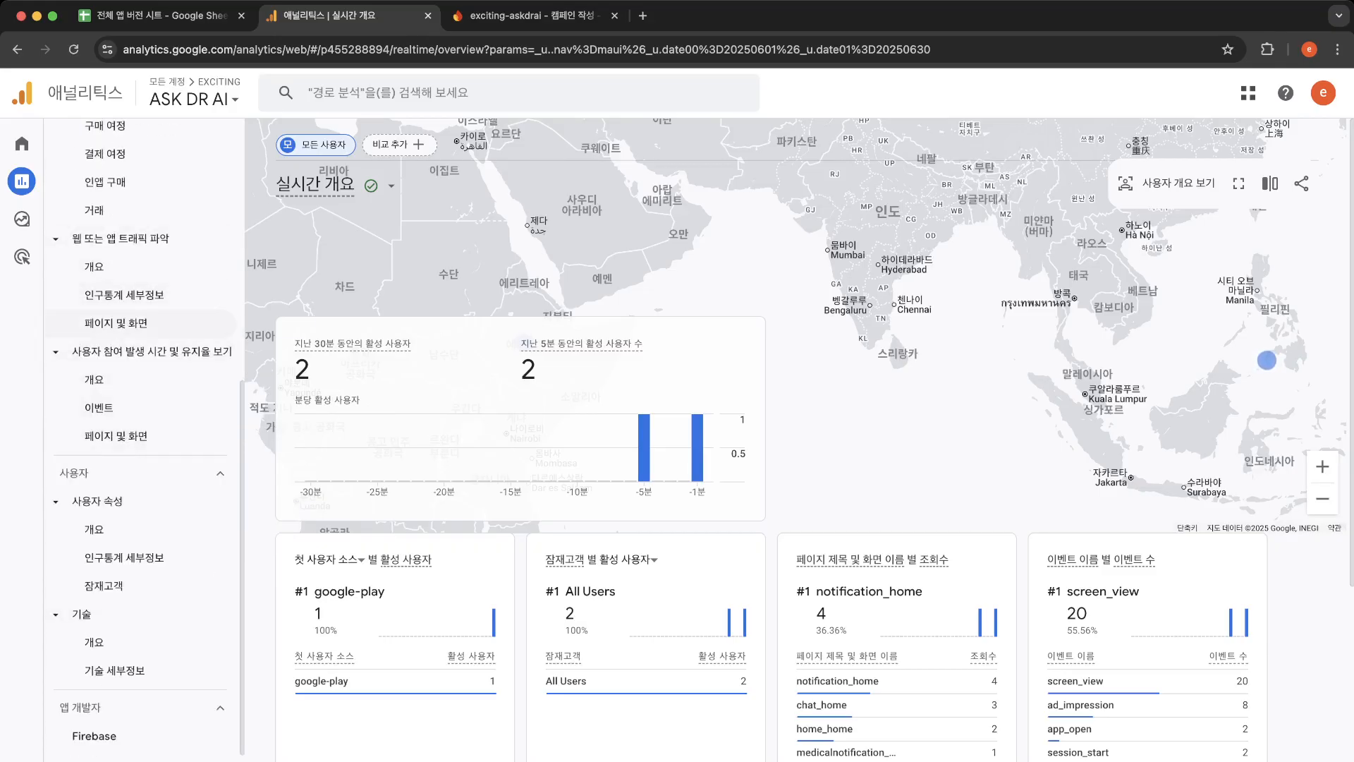
scroll(141, 320, "up", 1)
scroll(141, 331, "up", 6)
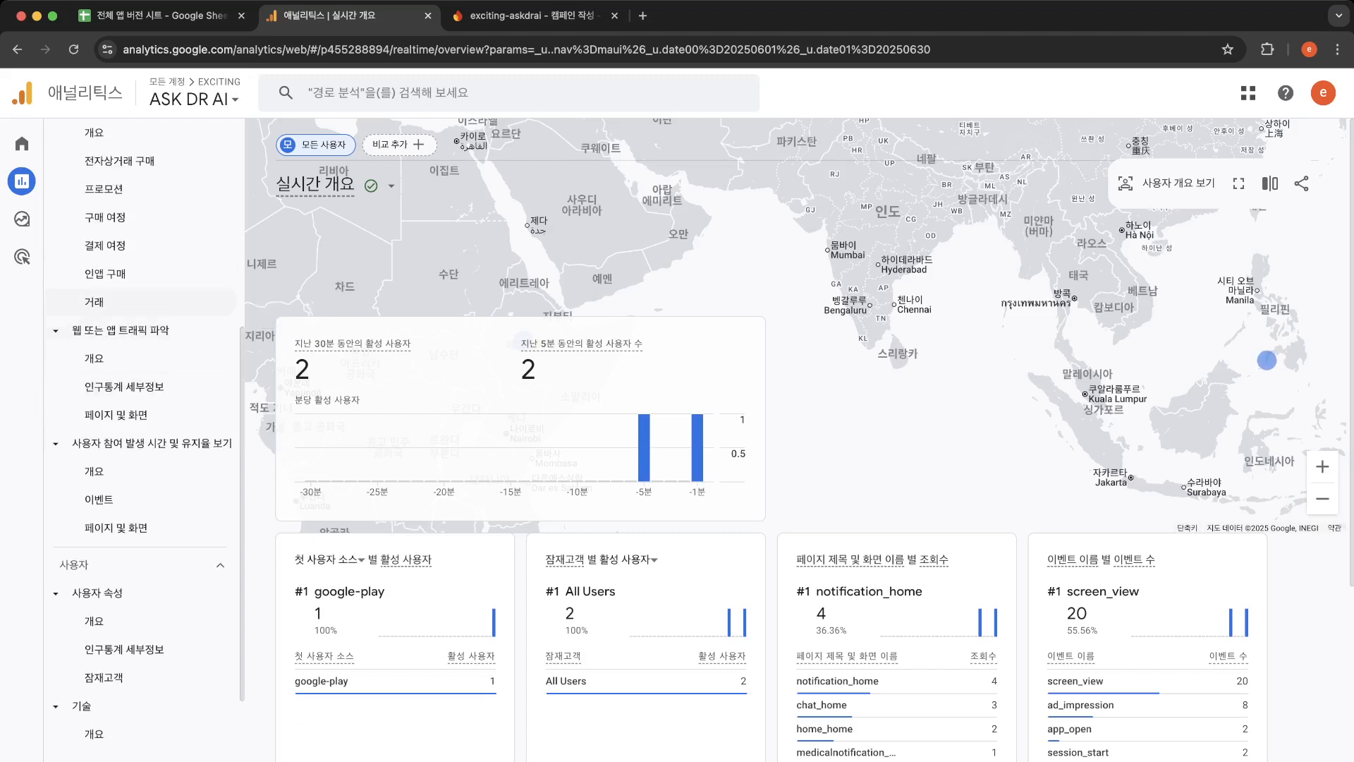
scroll(141, 341, "up", 3)
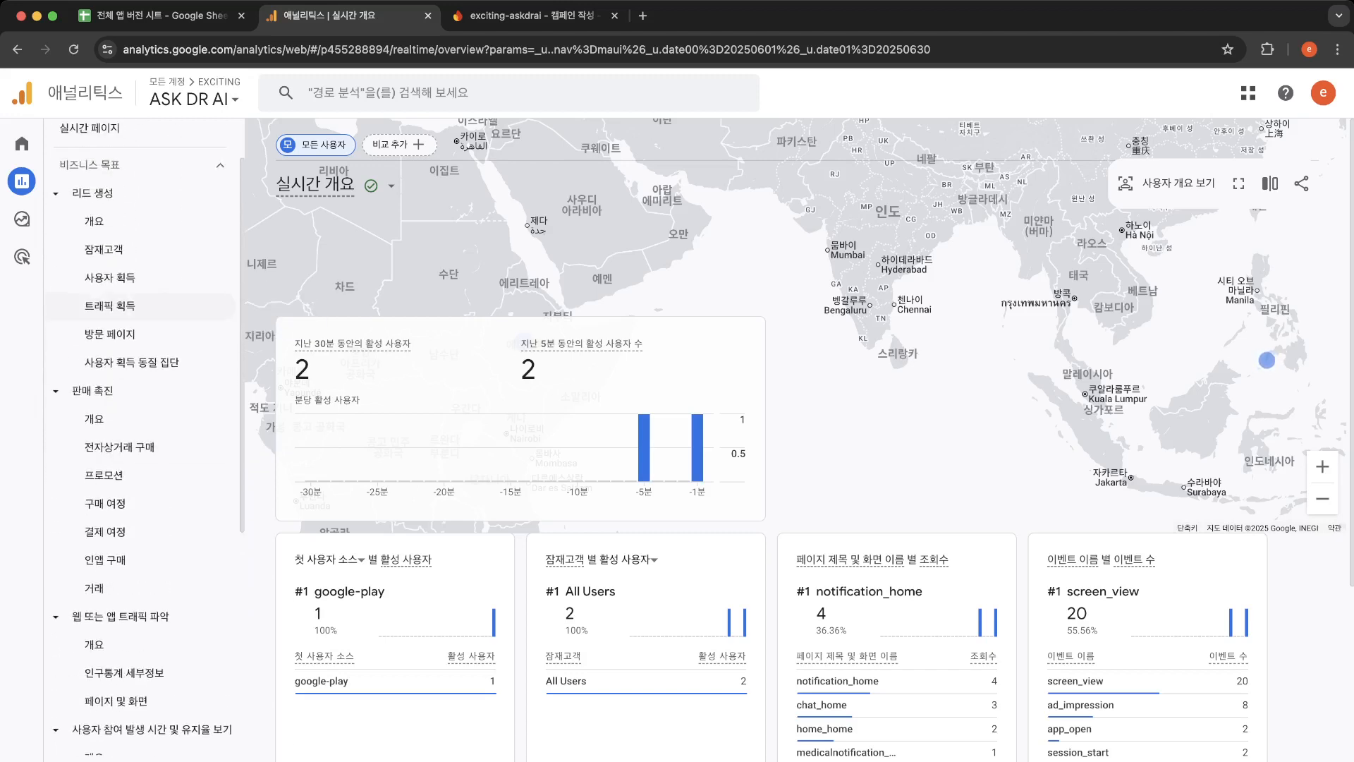
left_click(109, 306)
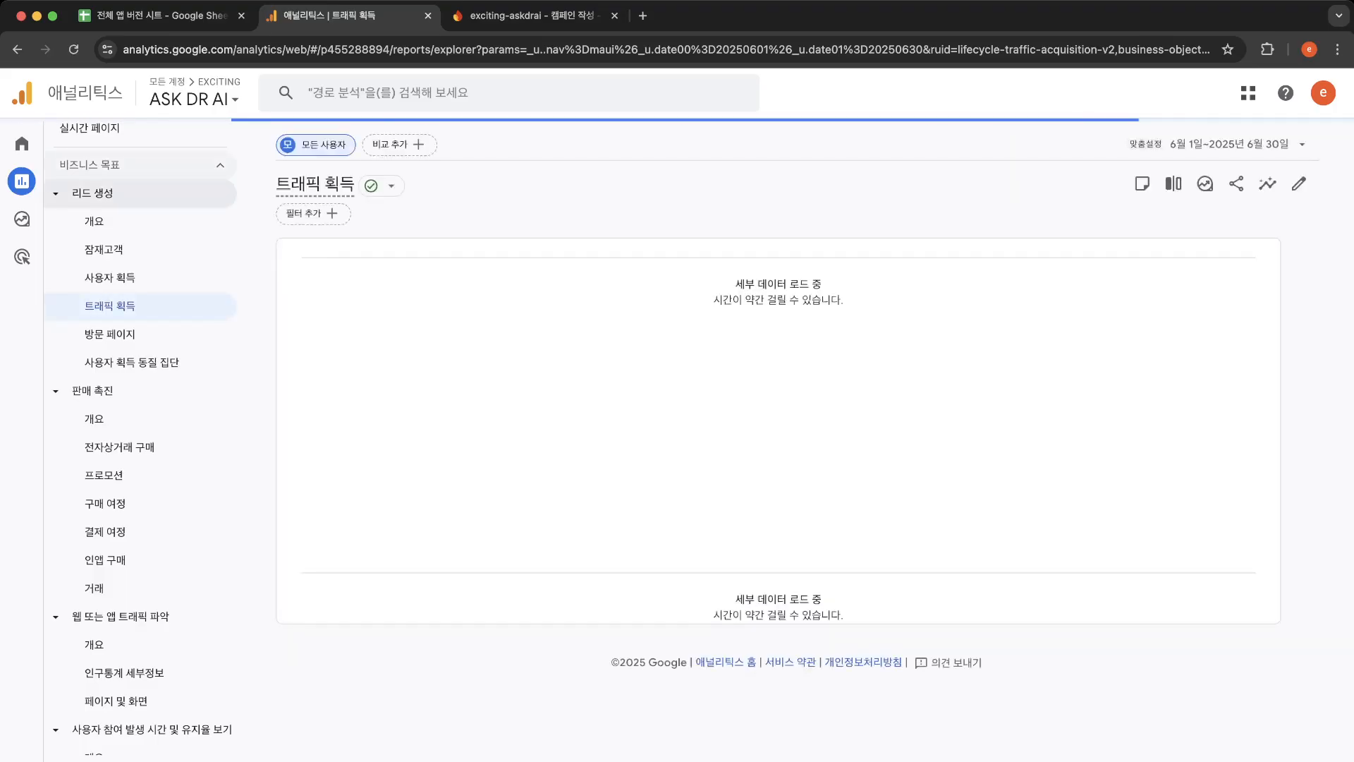
Step: Add the custom dimension genetic as a secondary dimension to the traffic acquisition table
scroll(779, 452, "down", 2)
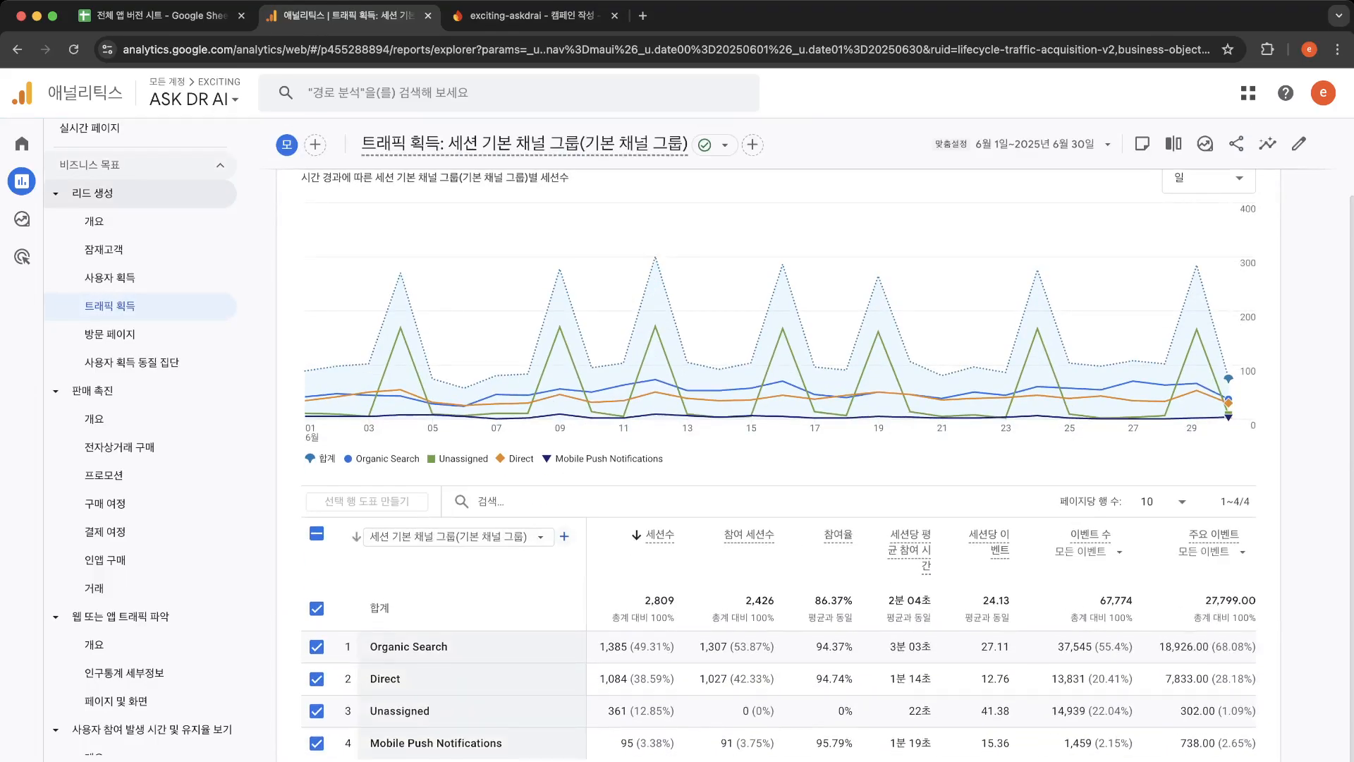
left_click(565, 536)
mouse_move(621, 655)
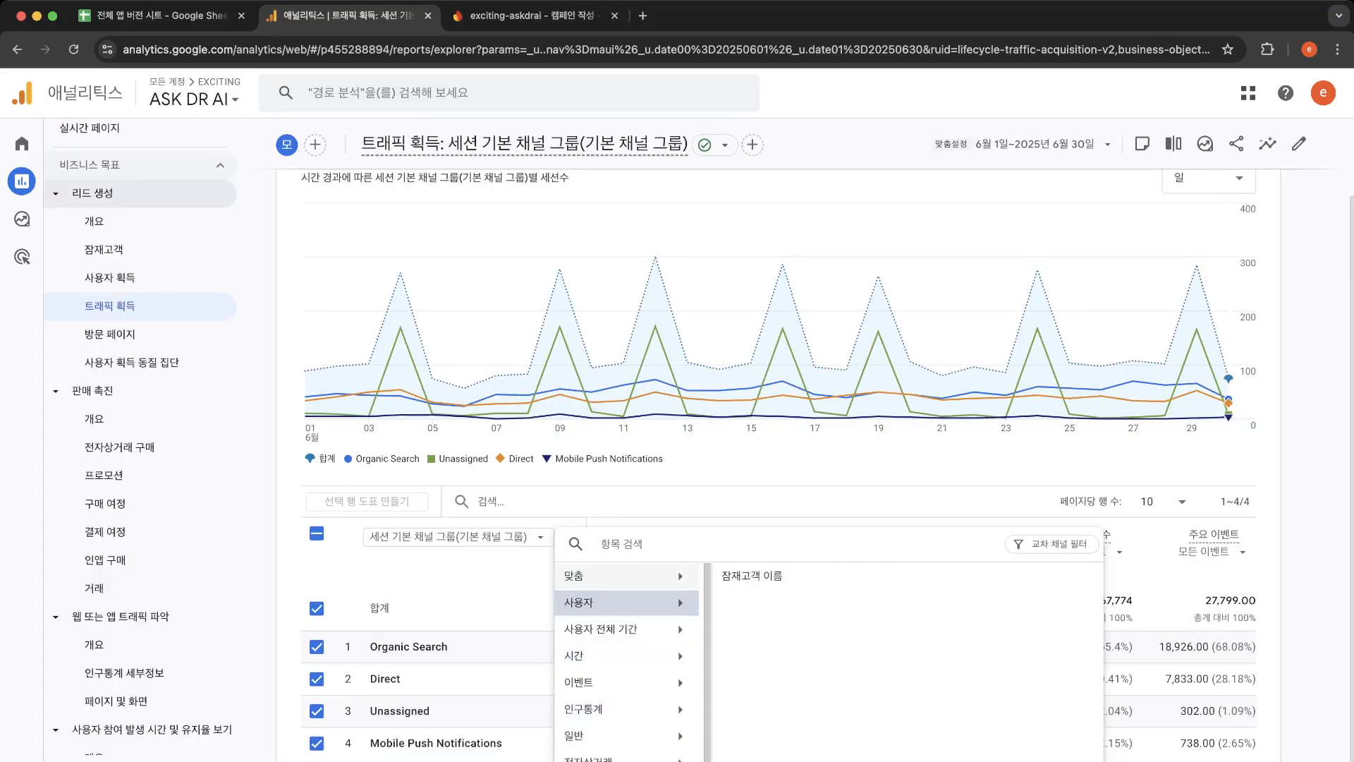
mouse_move(620, 576)
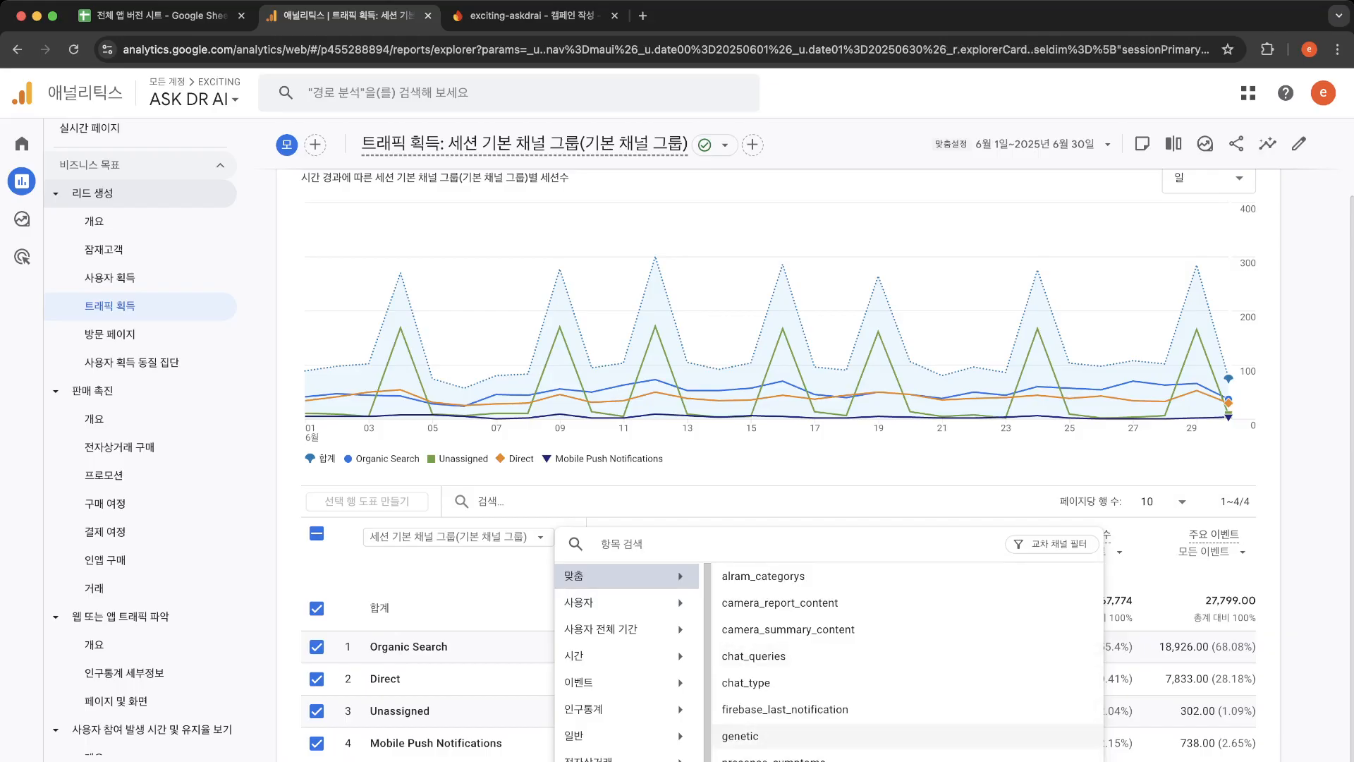
left_click(740, 735)
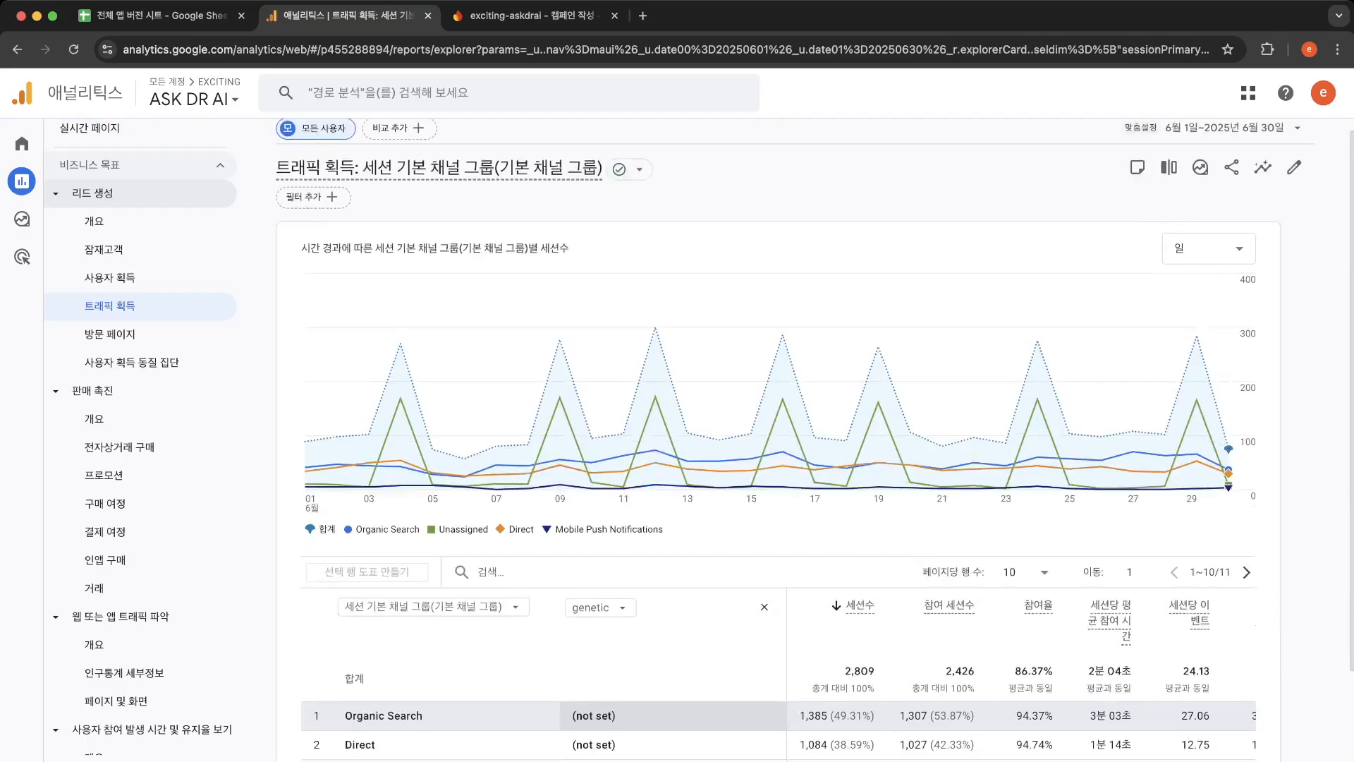
Step: Examine the channel rows split by genetic, and change the table's primary dimension to session medium (세션 매체)
scroll(776, 458, "down", 4)
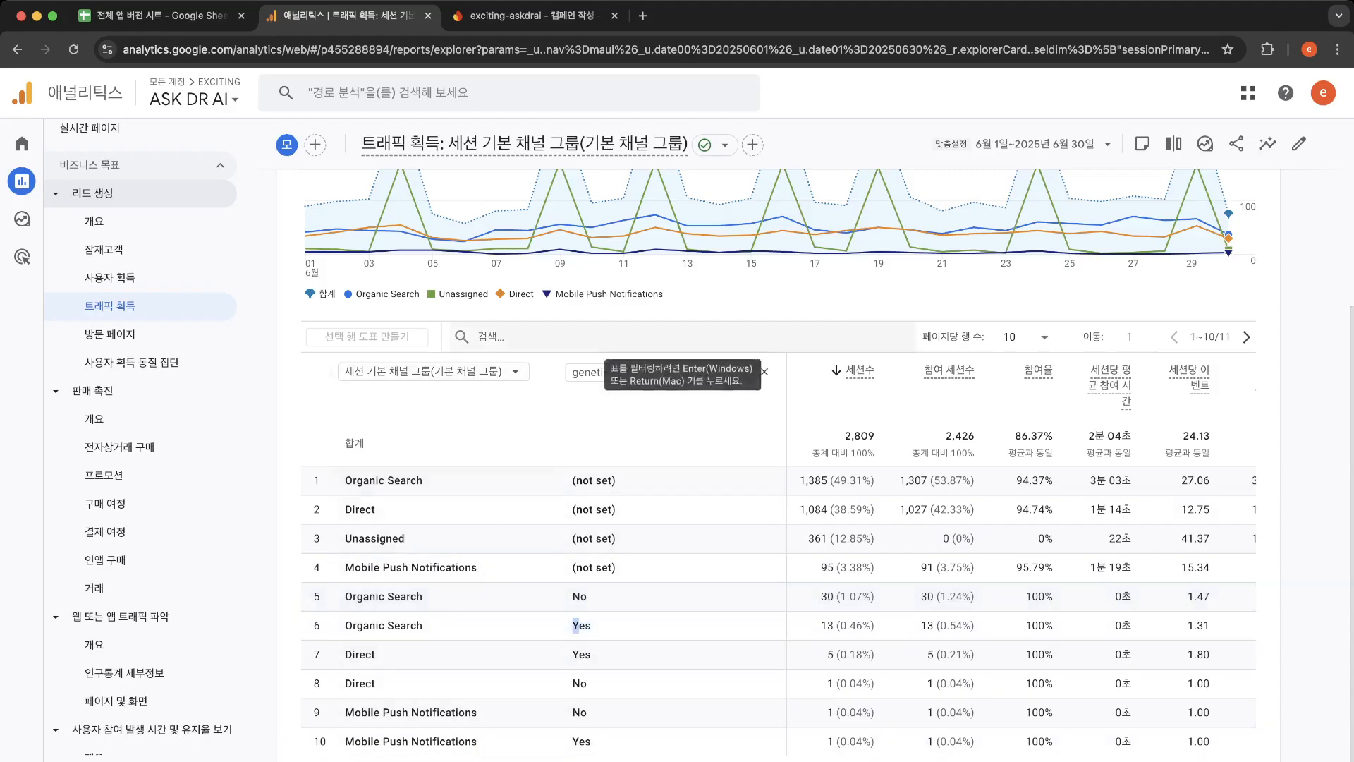
left_click(433, 371)
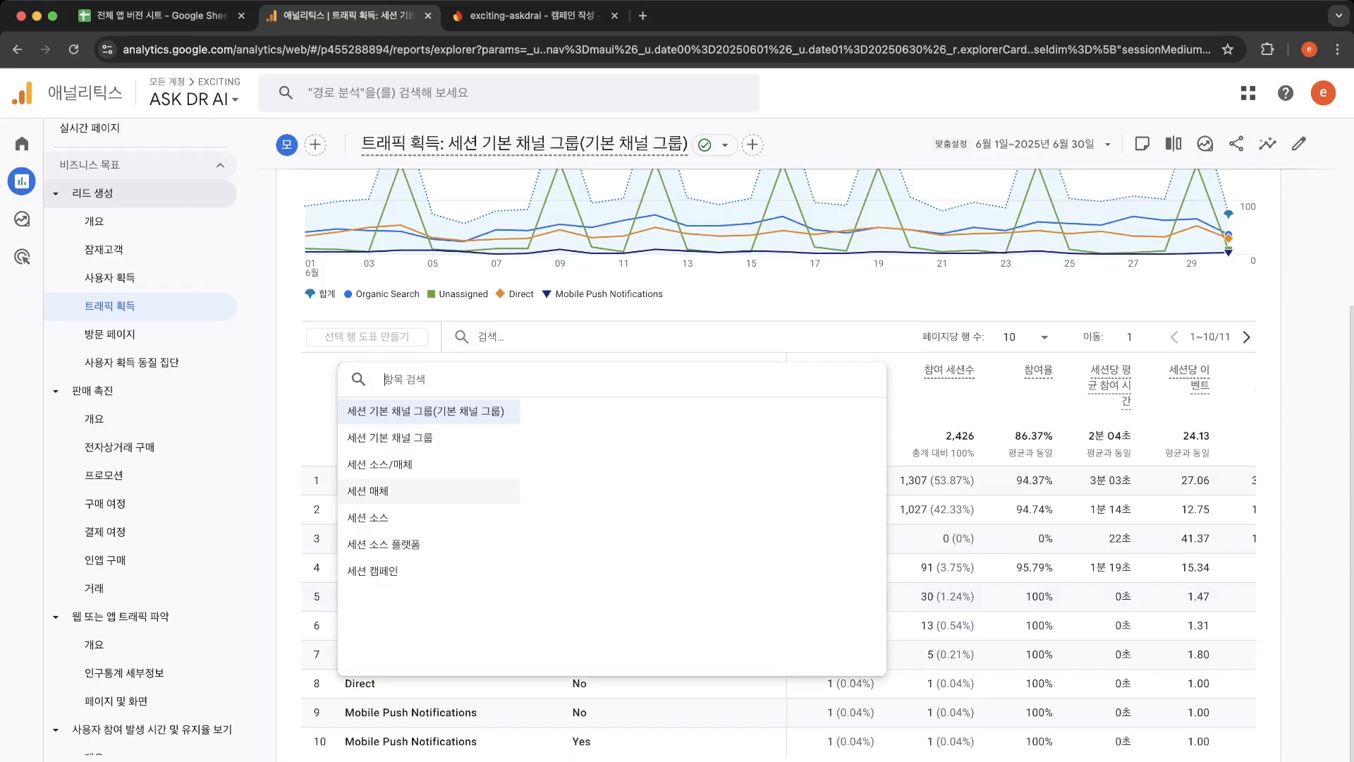
left_click(368, 490)
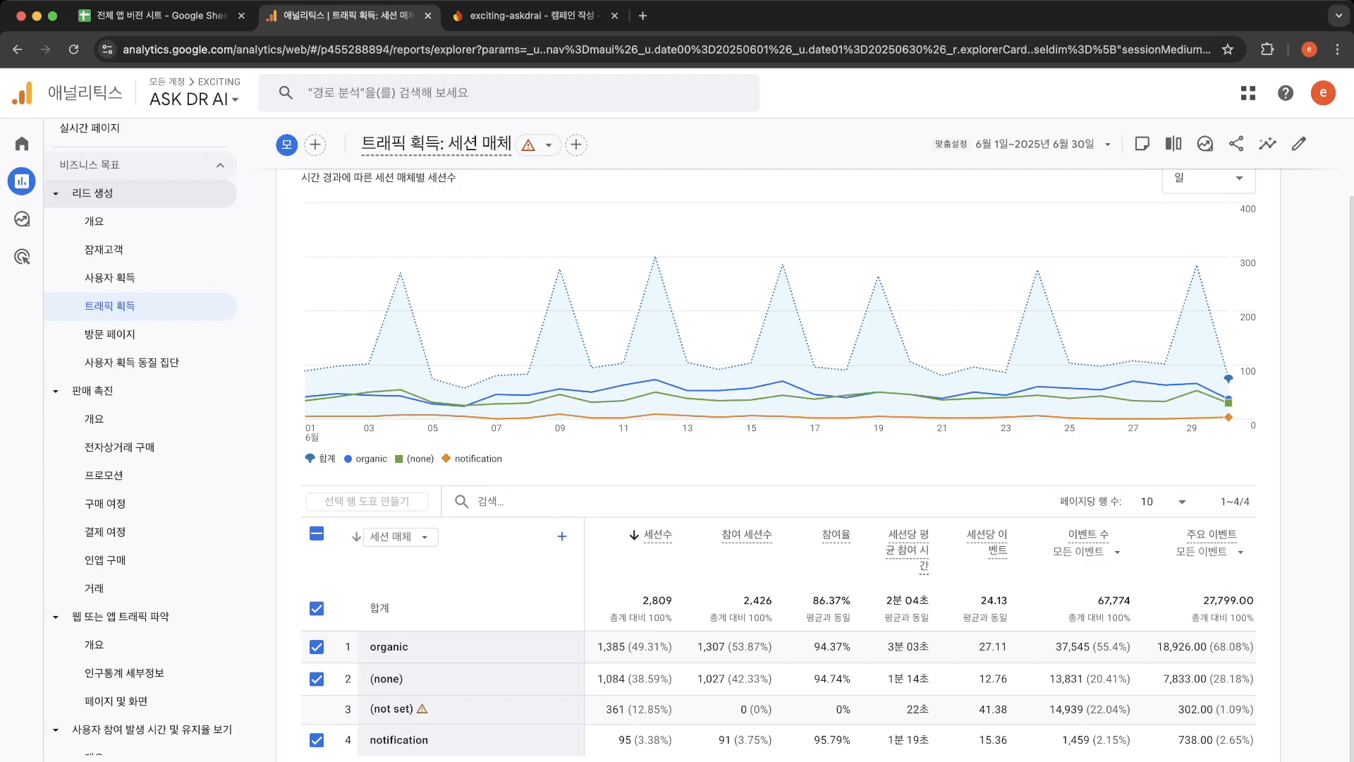
Step: Add the custom dimension genetic as a secondary dimension beside session medium and review the resulting rows
left_click(562, 536)
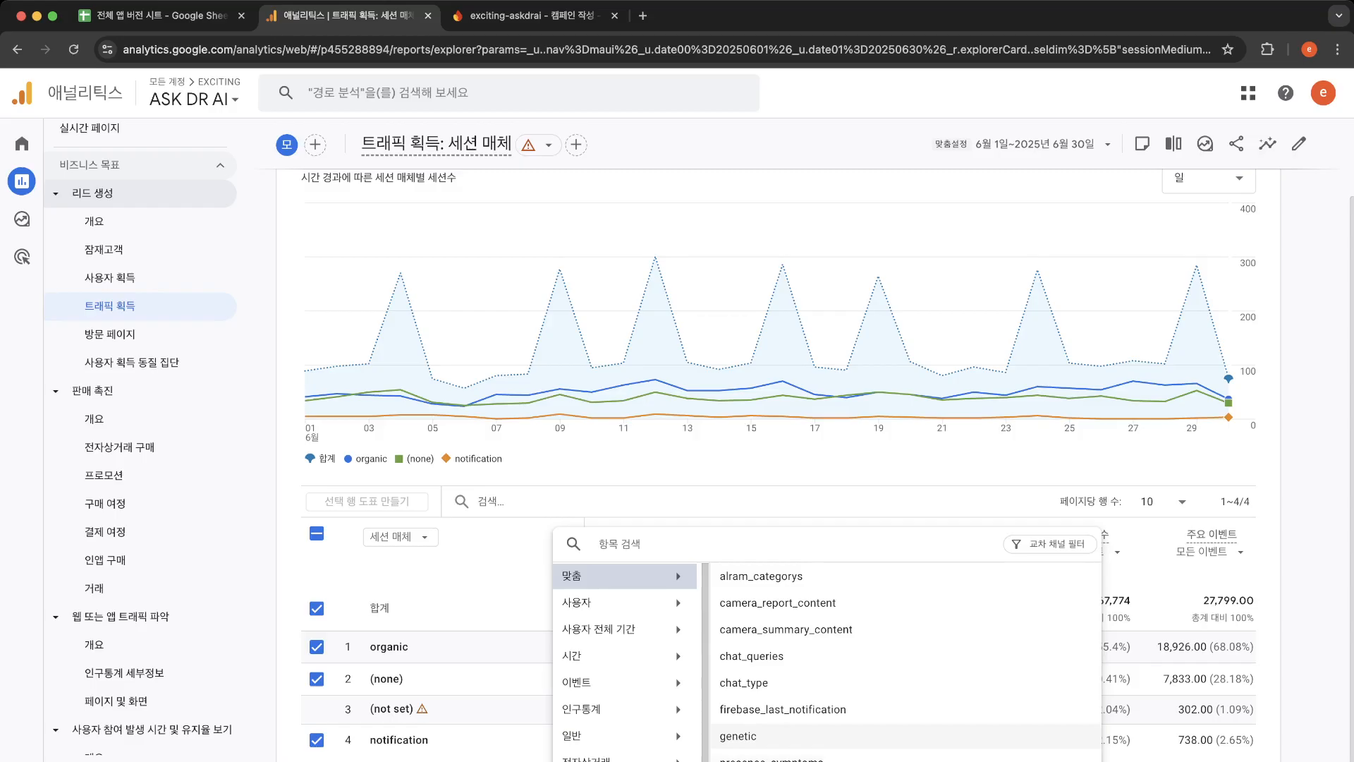
left_click(737, 736)
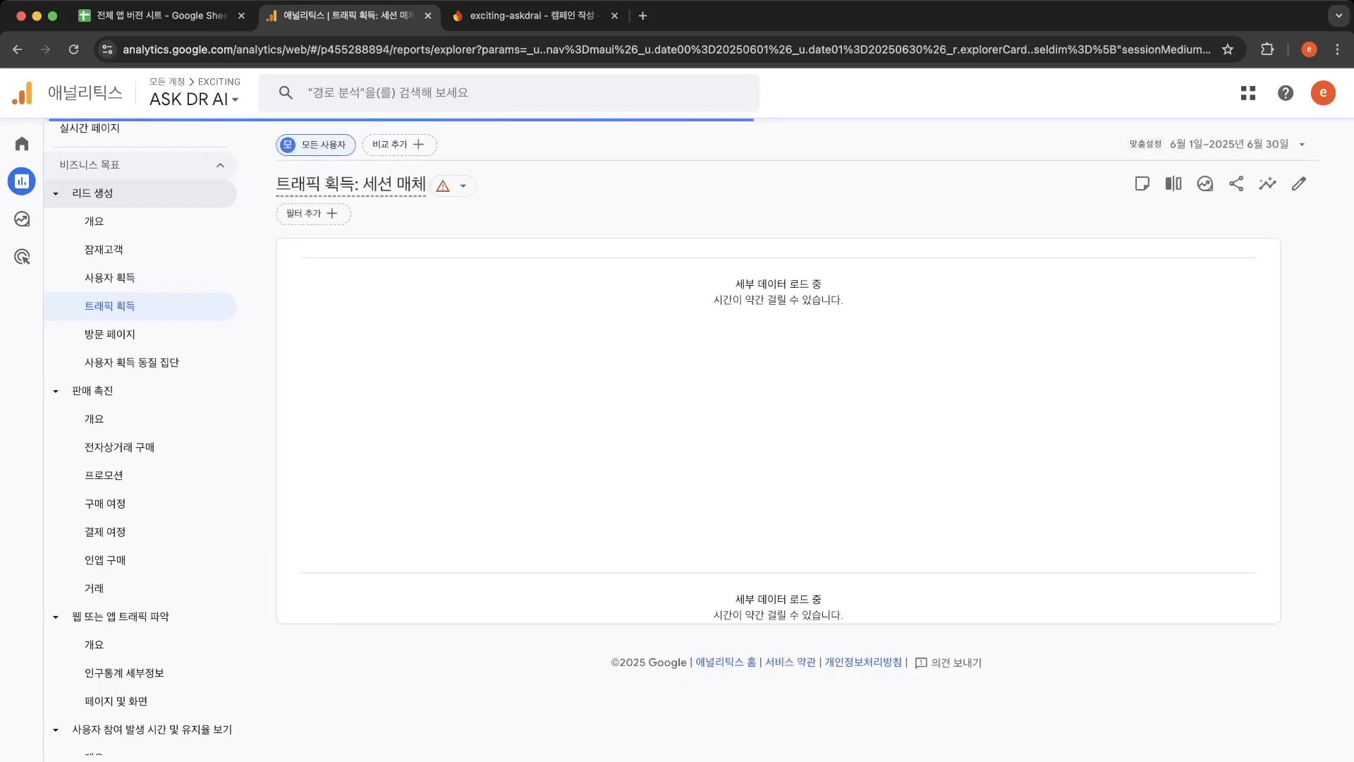
scroll(776, 458, "down", 4)
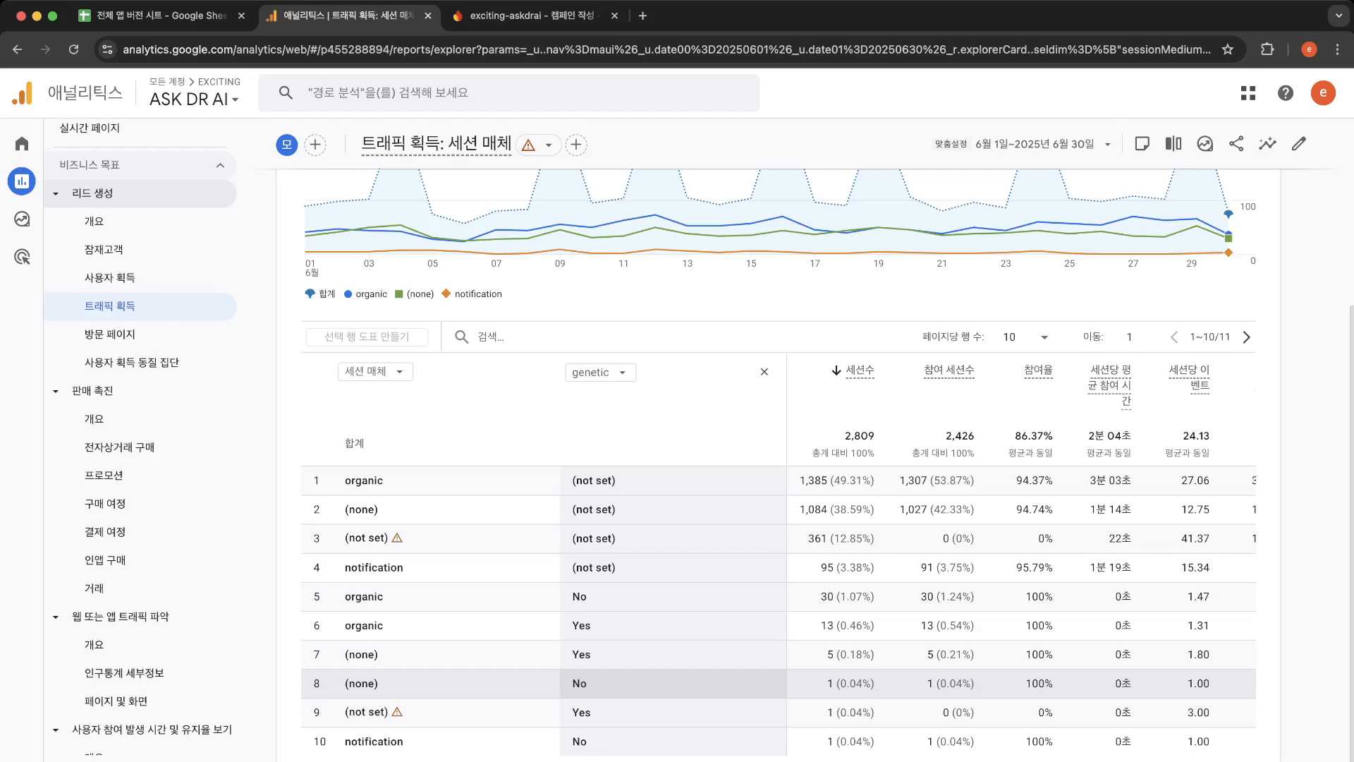
scroll(141, 709, "down", 2)
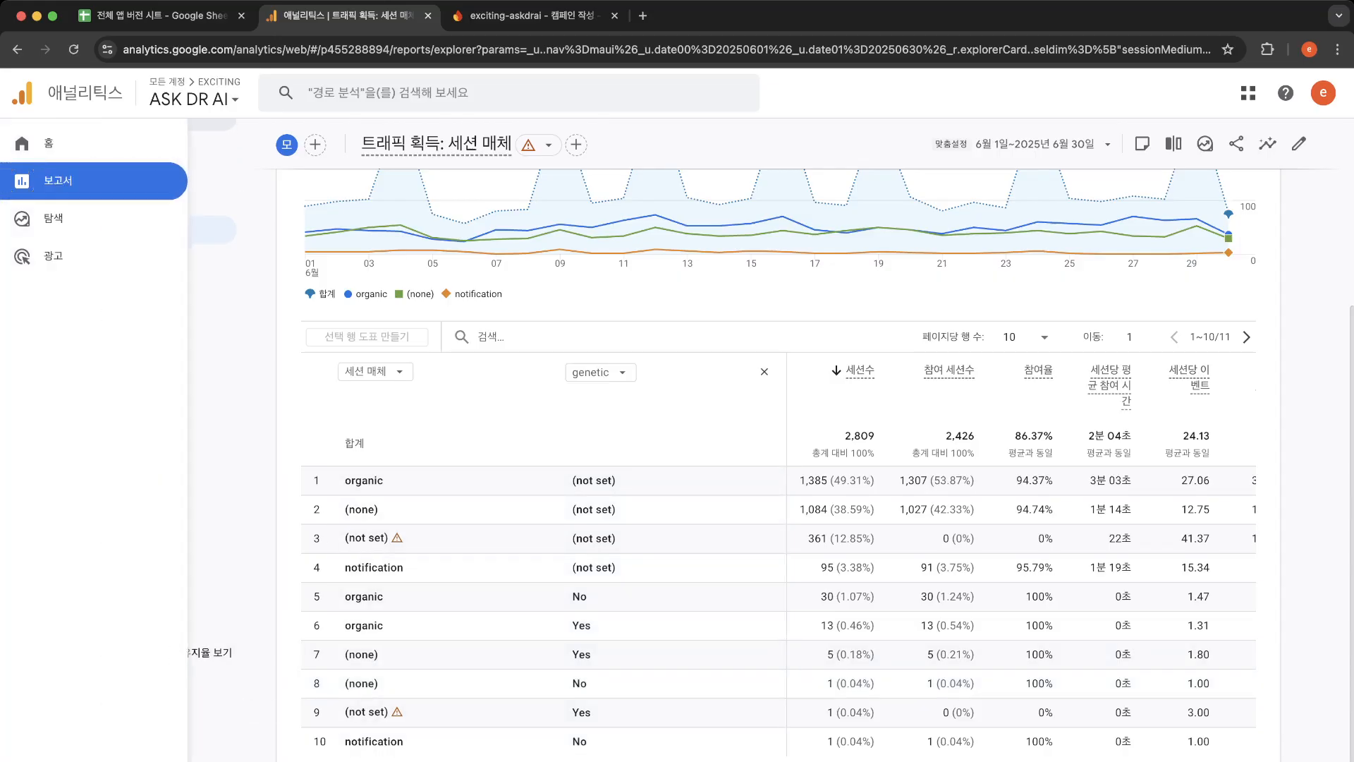
Step: Open the explorations area (탐색) and look through its template gallery (템플릿 갤러리), including the use case templates
left_click(42, 218)
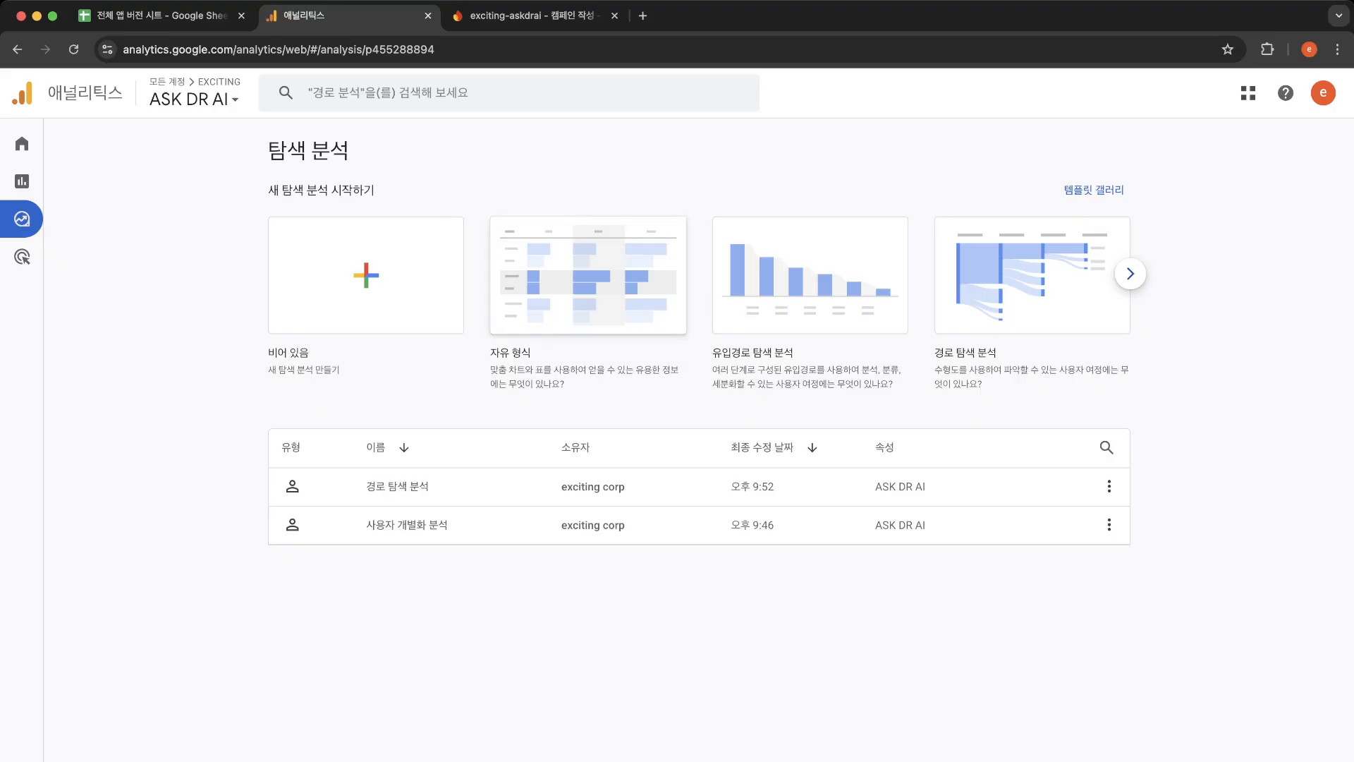
left_click(1093, 190)
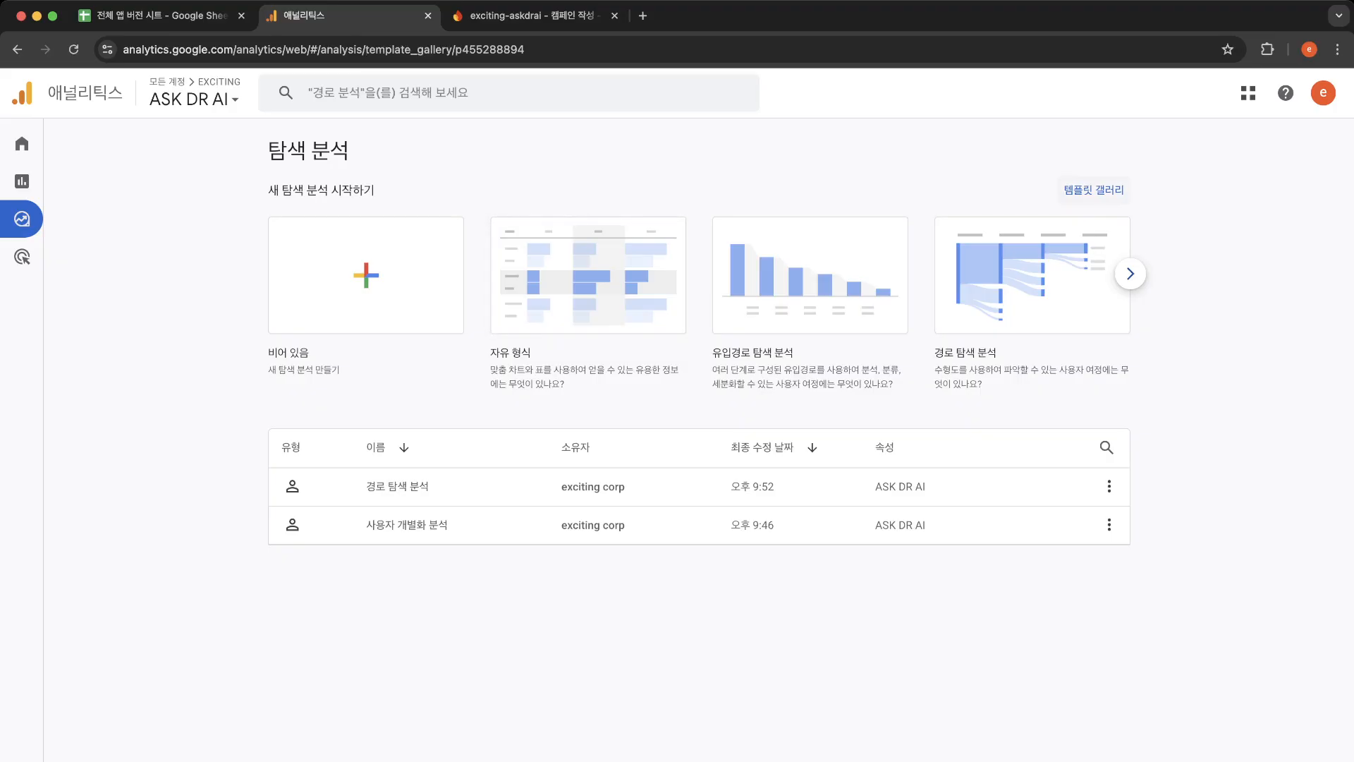
scroll(1093, 190, "down", 3)
scroll(1094, 189, "up", 2)
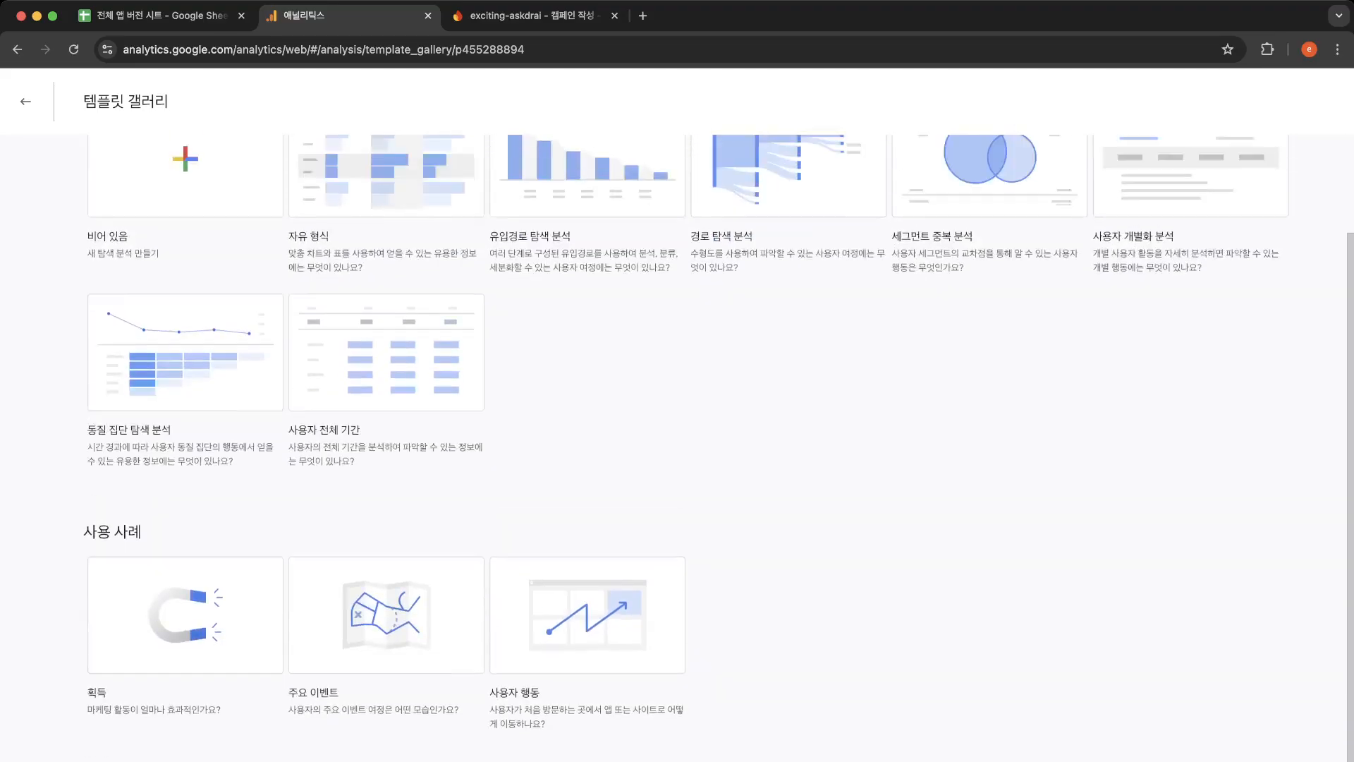